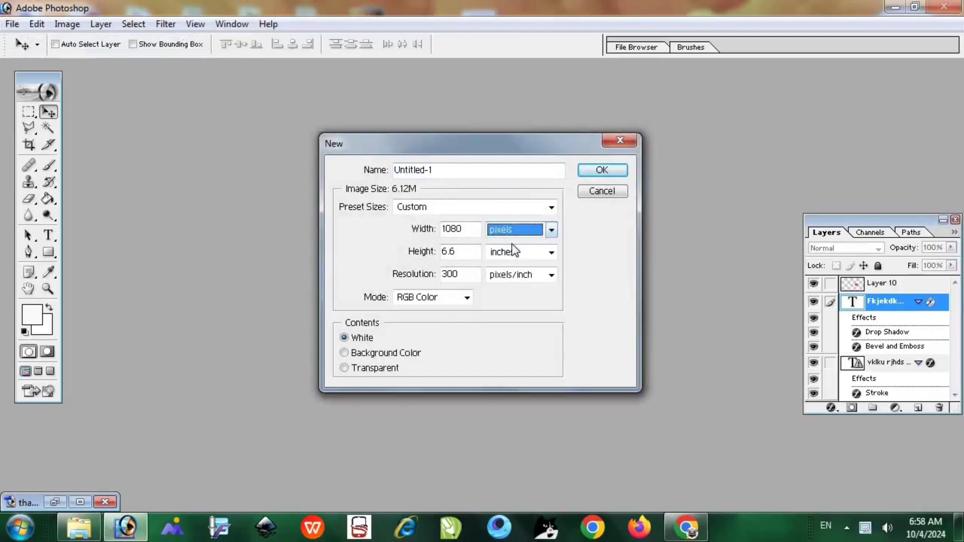
- Create a new RGB document 1280 pixels wide and 720 pixels high at 600 pixels/inch, and move its window clear of the toolbox
left_click(508, 254)
left_click(499, 267)
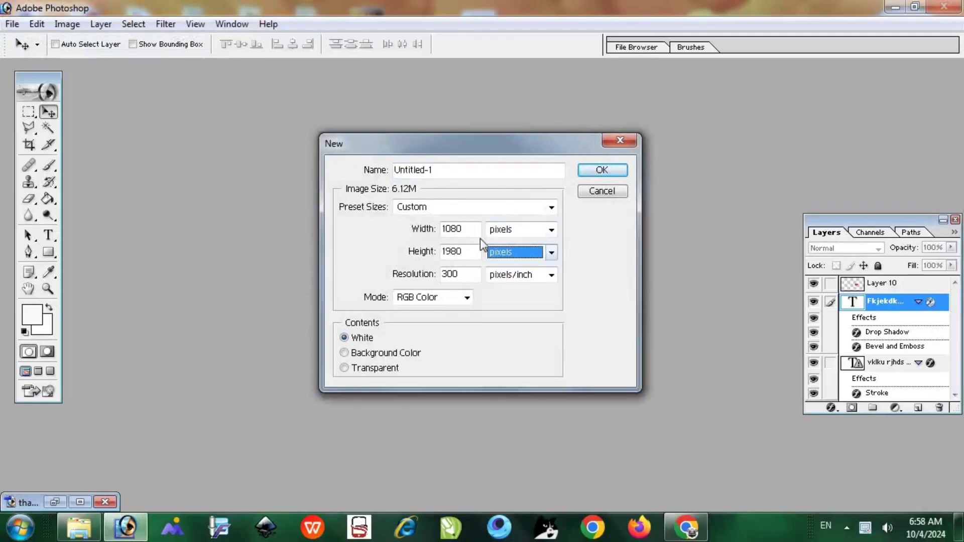
double_click(474, 229)
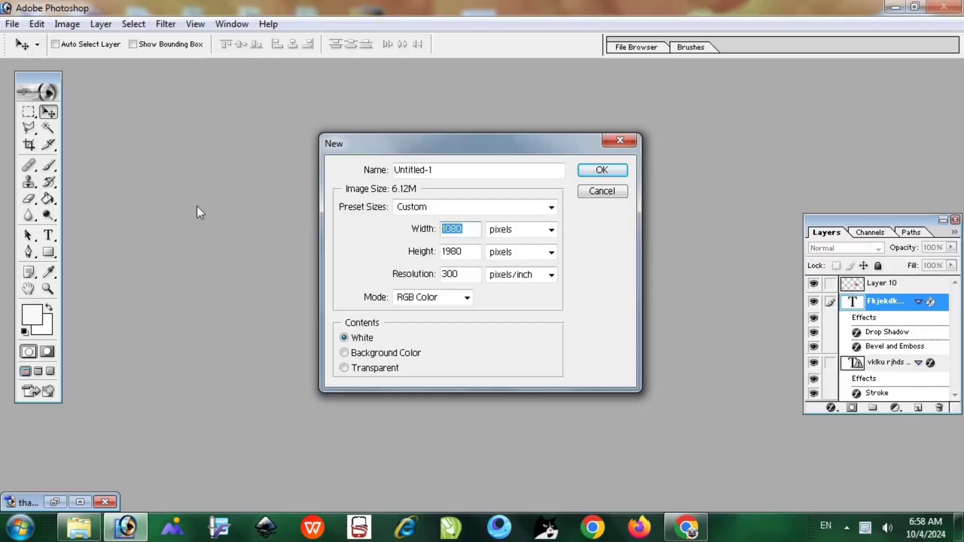
type("12")
key("Tab")
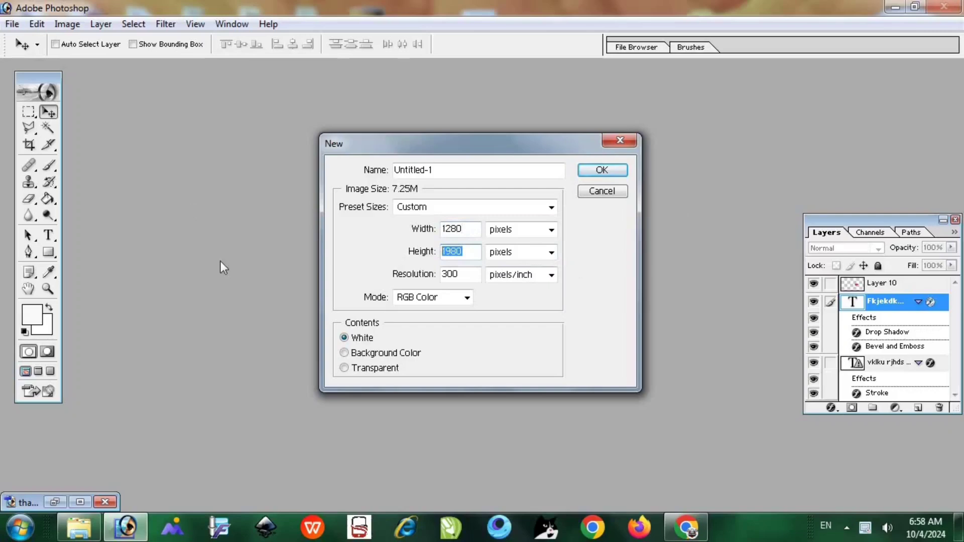
type("720")
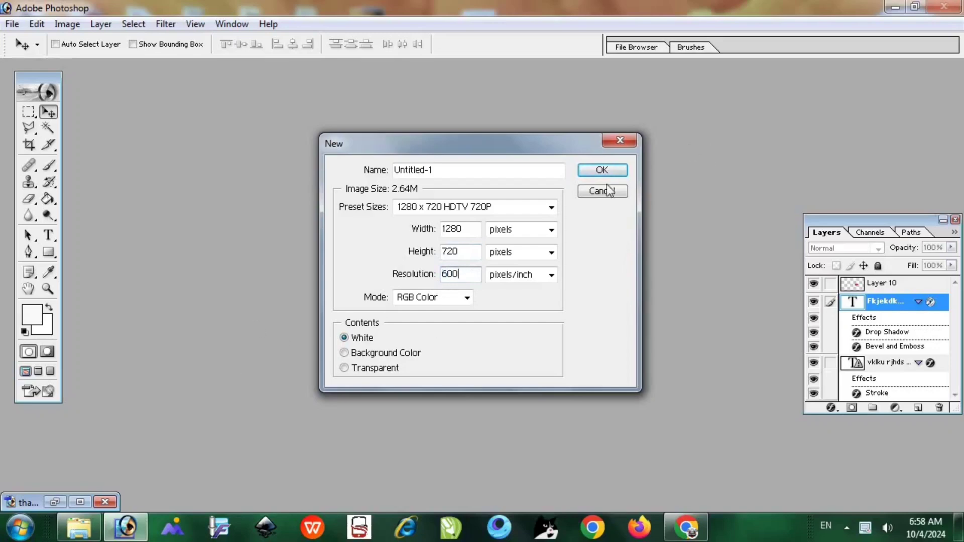
left_click(609, 169)
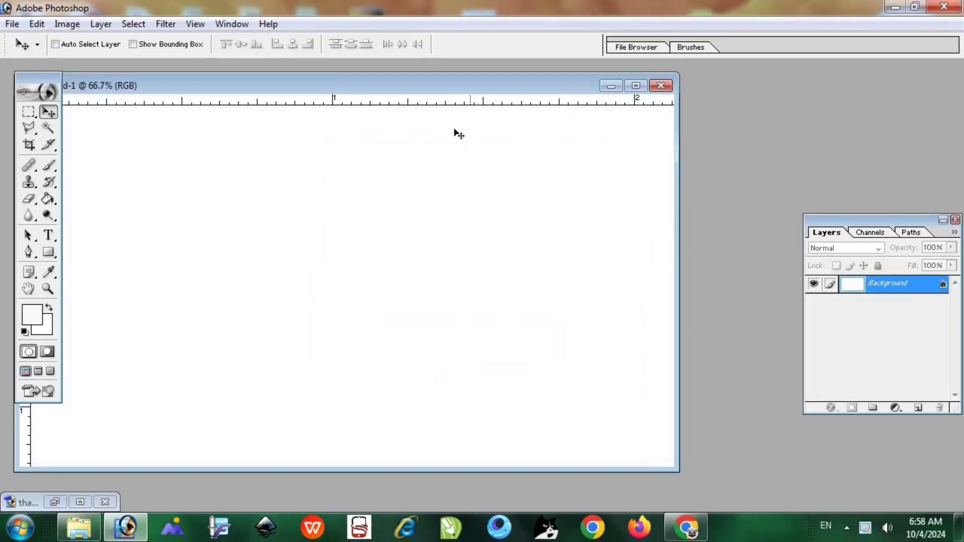
left_click_drag(429, 92, 517, 83)
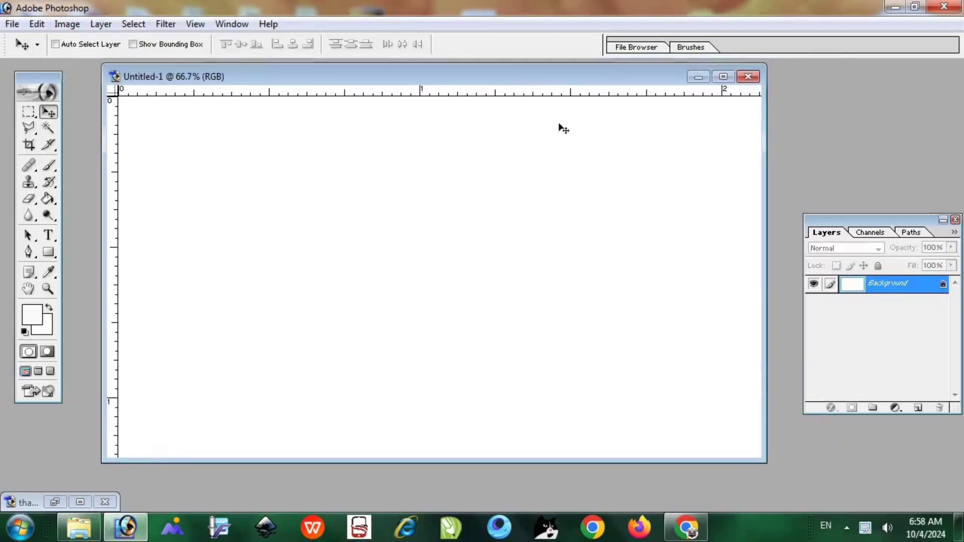
- Switch to Chrome and open Pinterest in the tab showing the annasaheb patil yojna image search
left_click(686, 527)
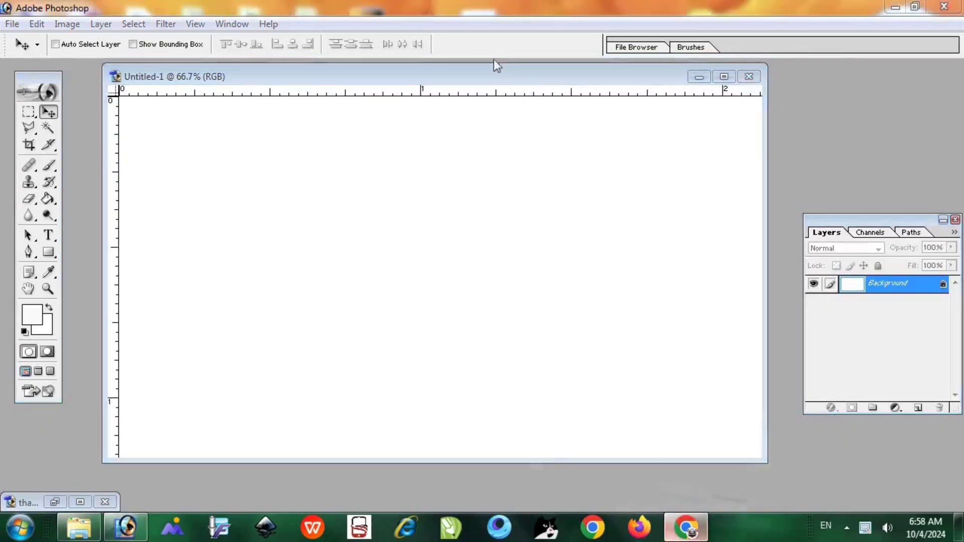
left_click(511, 10)
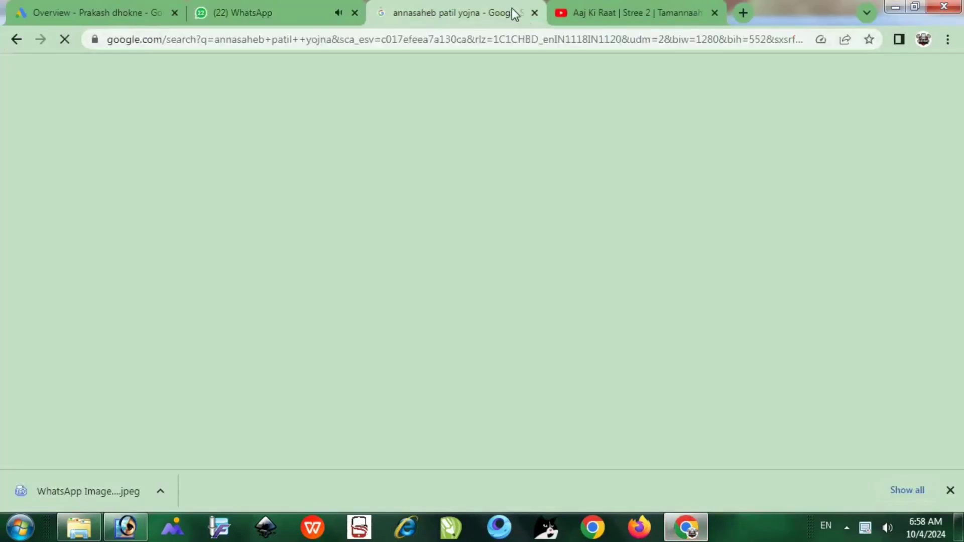
left_click(359, 46)
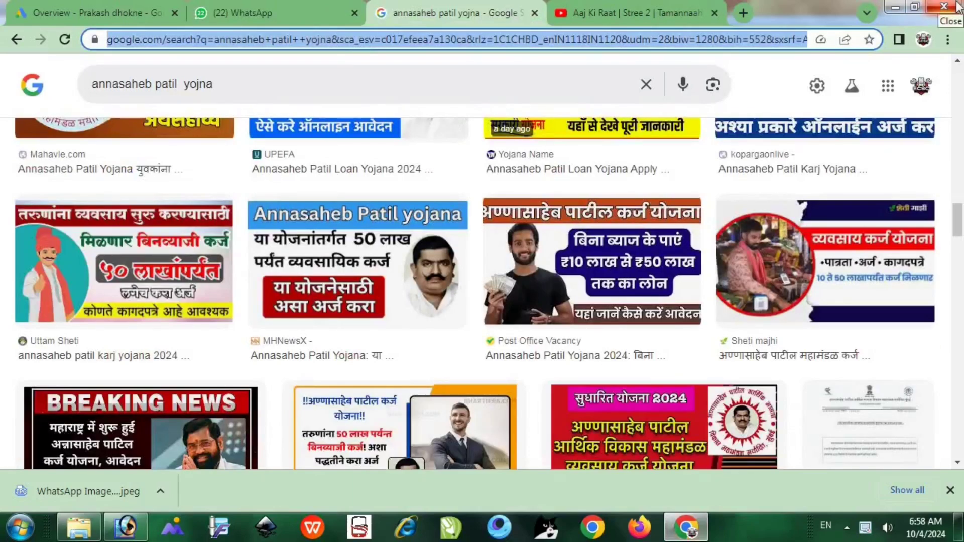
type("pin")
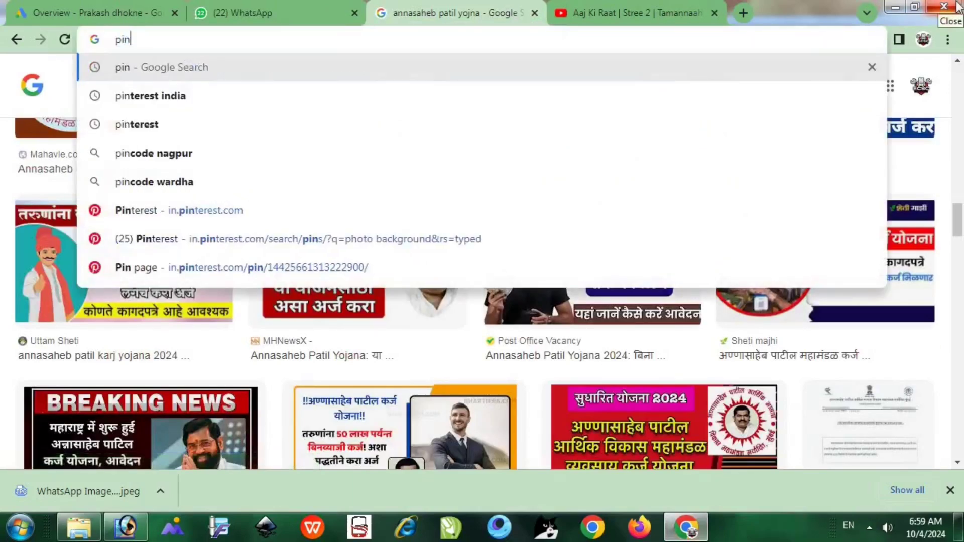
key("Down")
key("Return")
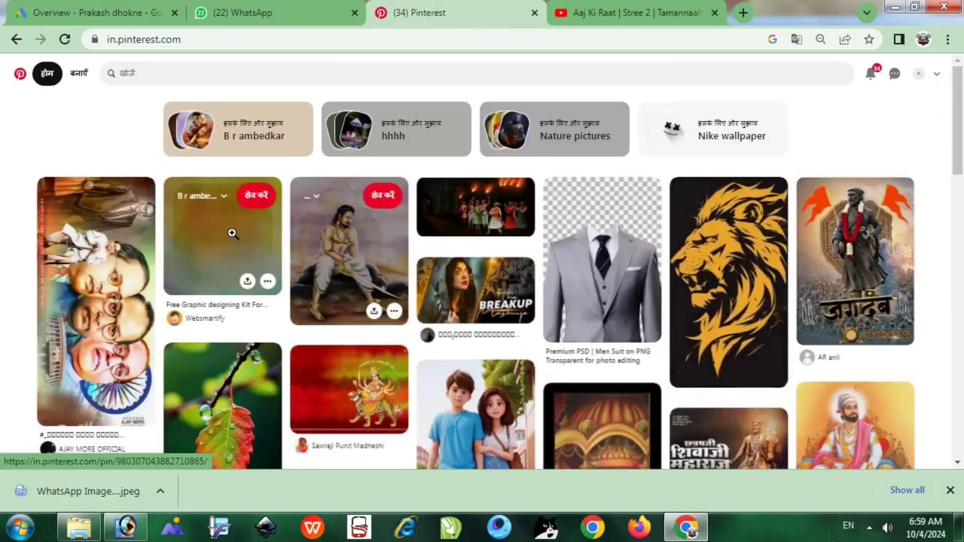
- Find the colourful cloud background pin in the Pinterest home feed and open it
scroll(232, 233, "down", 6)
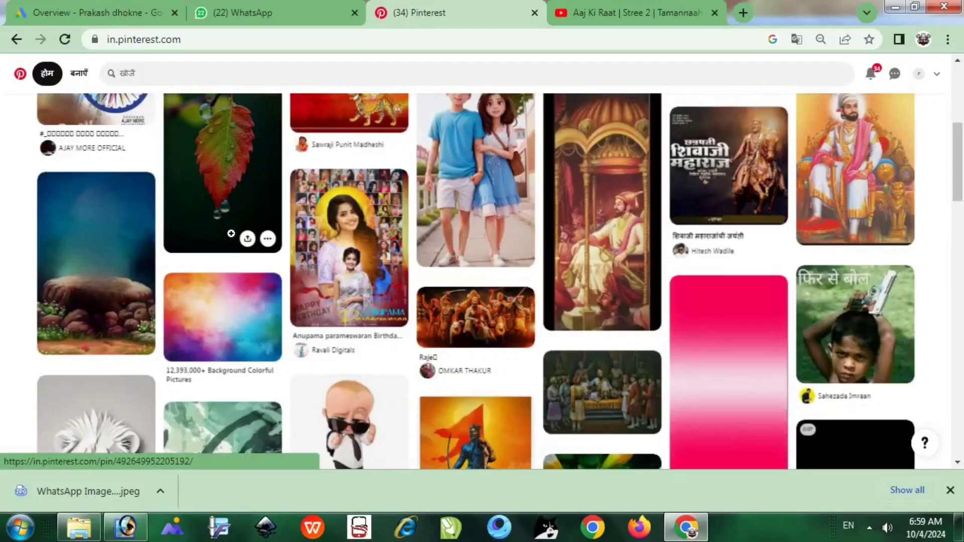
scroll(232, 236, "down", 2)
left_click(216, 248)
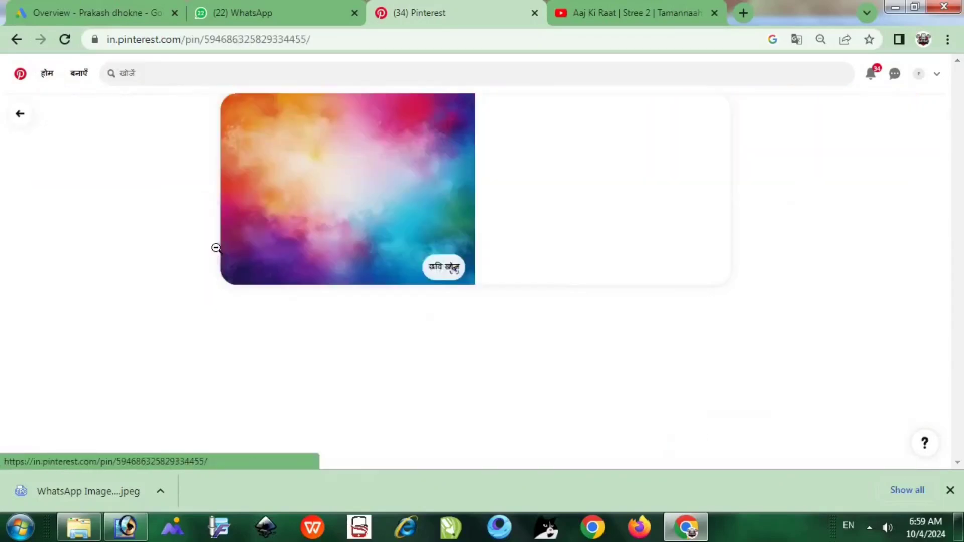
- Open the blurred teal and dark blue background among the related pins and download its image
scroll(337, 221, "down", 3)
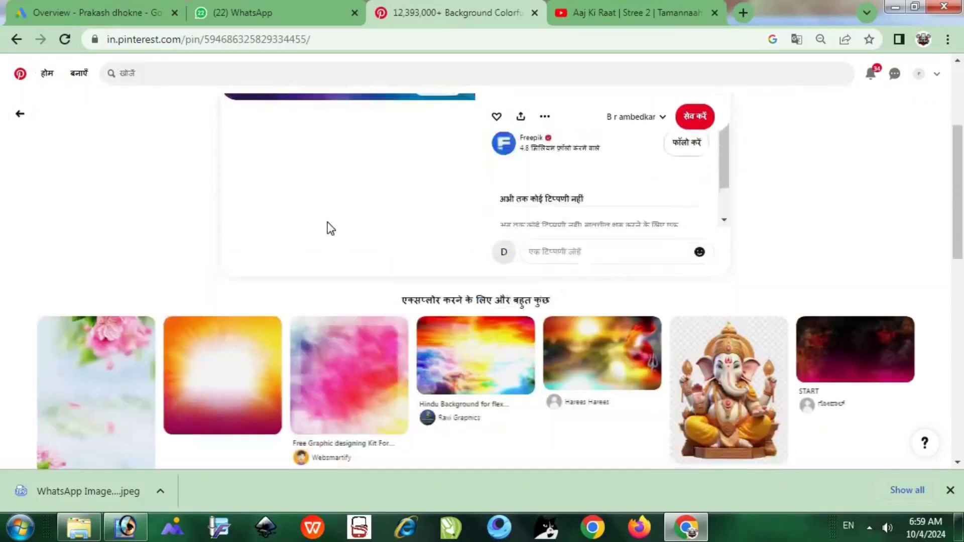
scroll(329, 228, "down", 5)
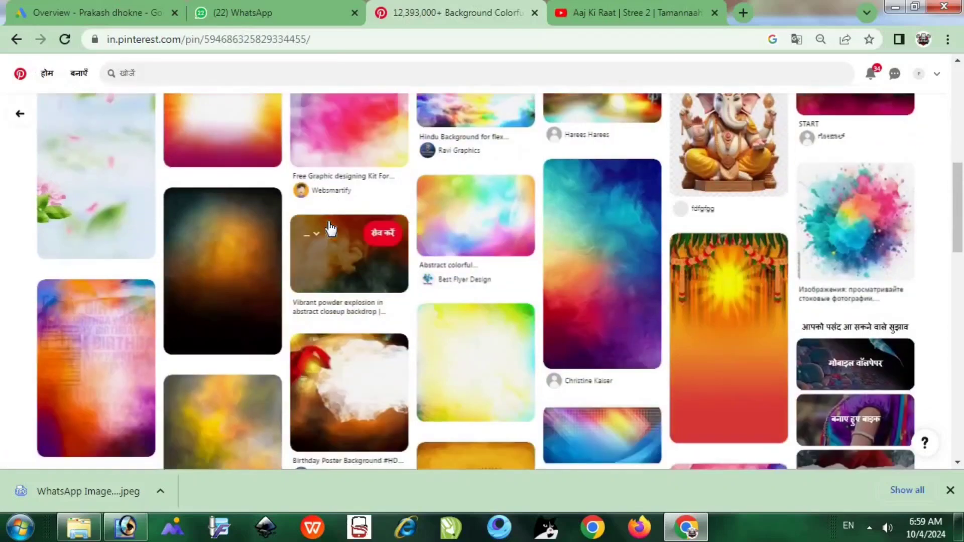
scroll(329, 226, "down", 5)
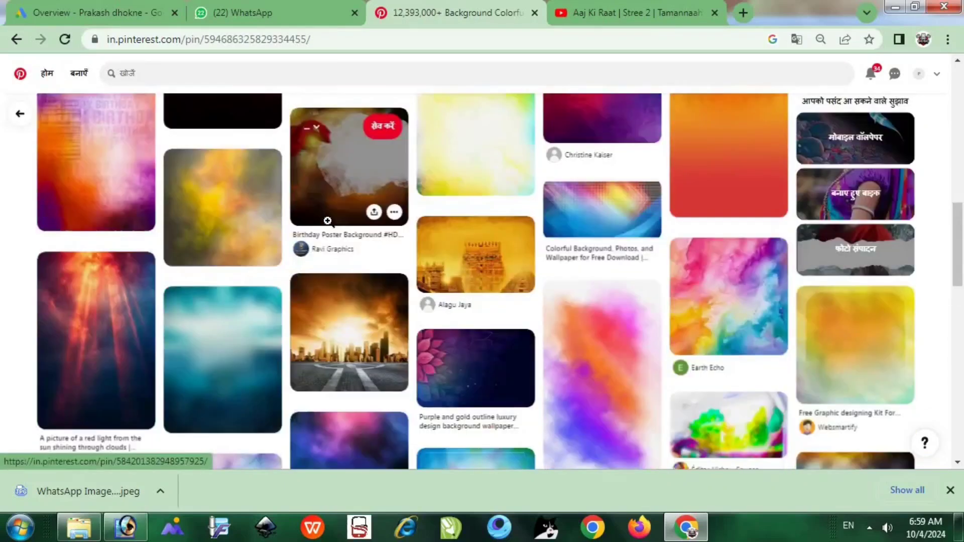
scroll(333, 217, "down", 2)
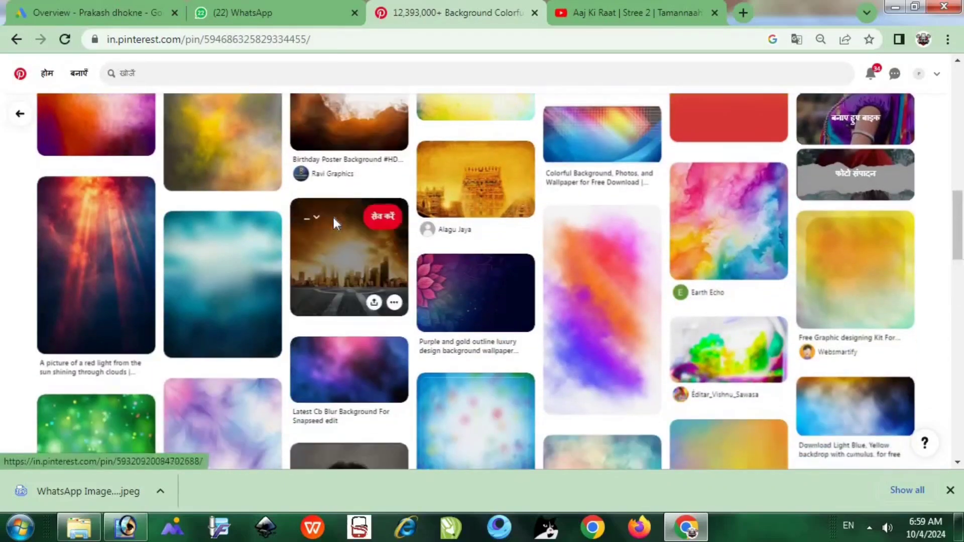
left_click(248, 273)
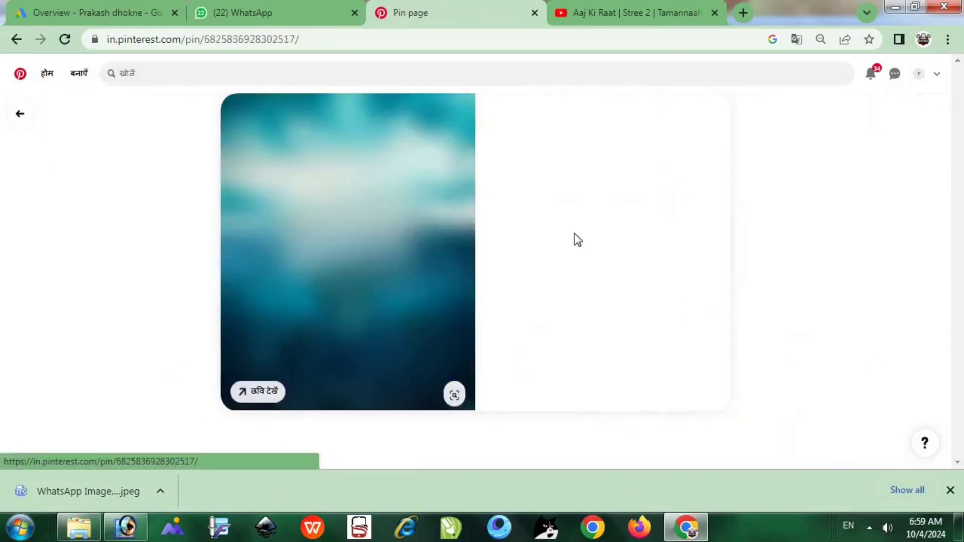
left_click(553, 126)
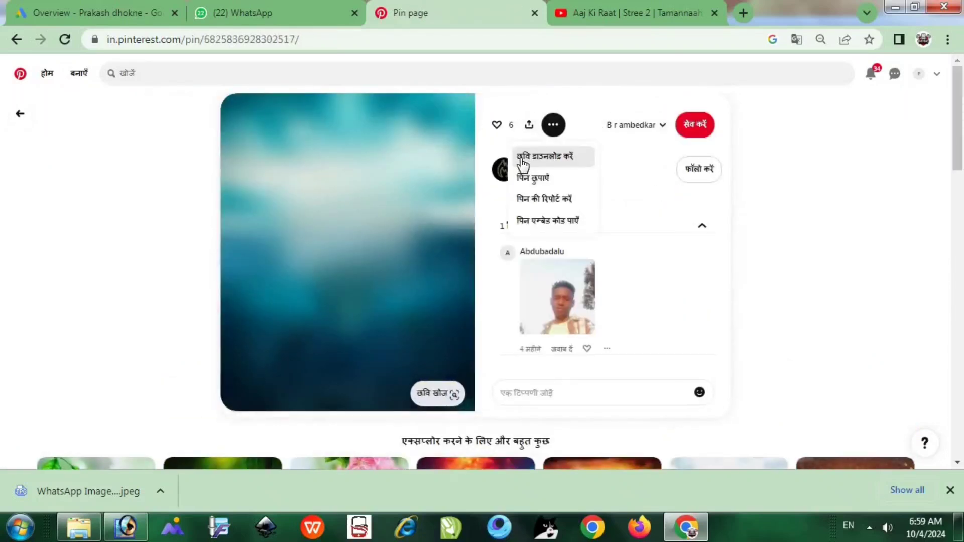
left_click(525, 155)
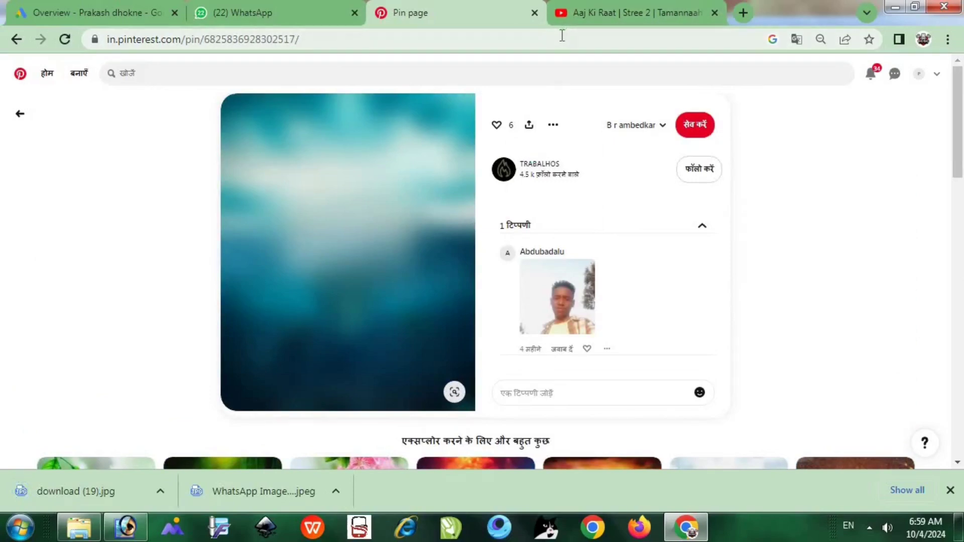
- Show the downloaded image download (19).jpg in its folder and open it in Photoshop
key("ctrl+j")
left_click(332, 230)
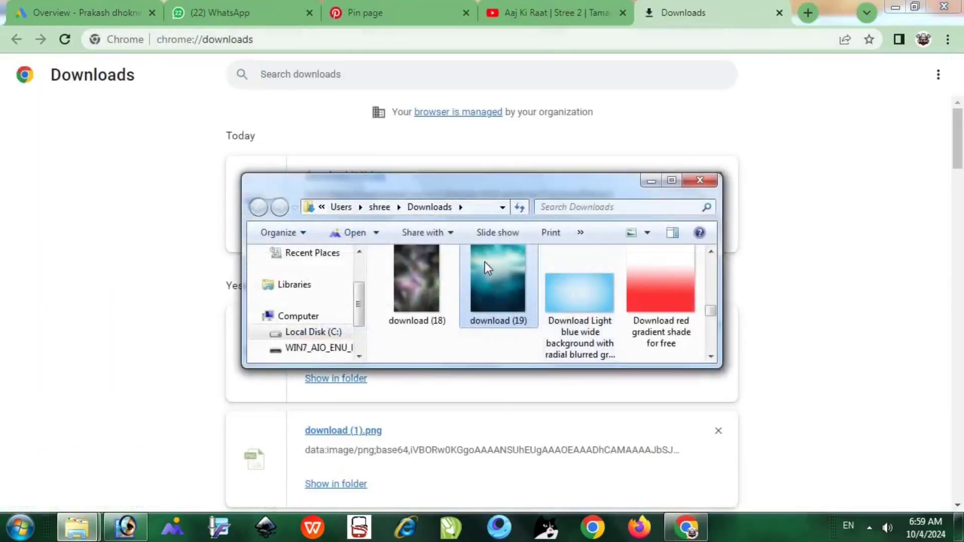
left_click_drag(485, 261, 224, 274)
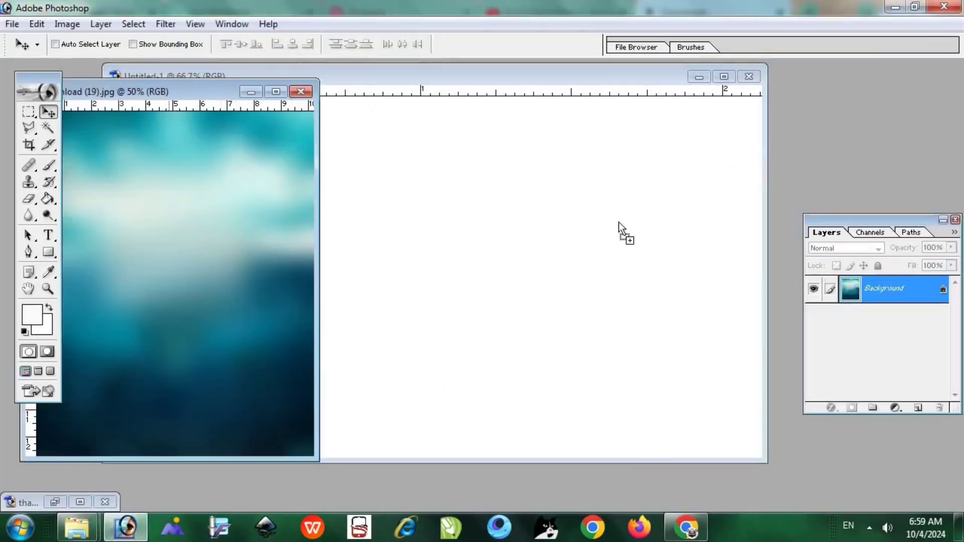
- Copy the teal background image into the Untitled-1 document, maximize that document, and align the image with the canvas's left edge
left_click_drag(619, 222, 685, 210)
left_click(723, 76)
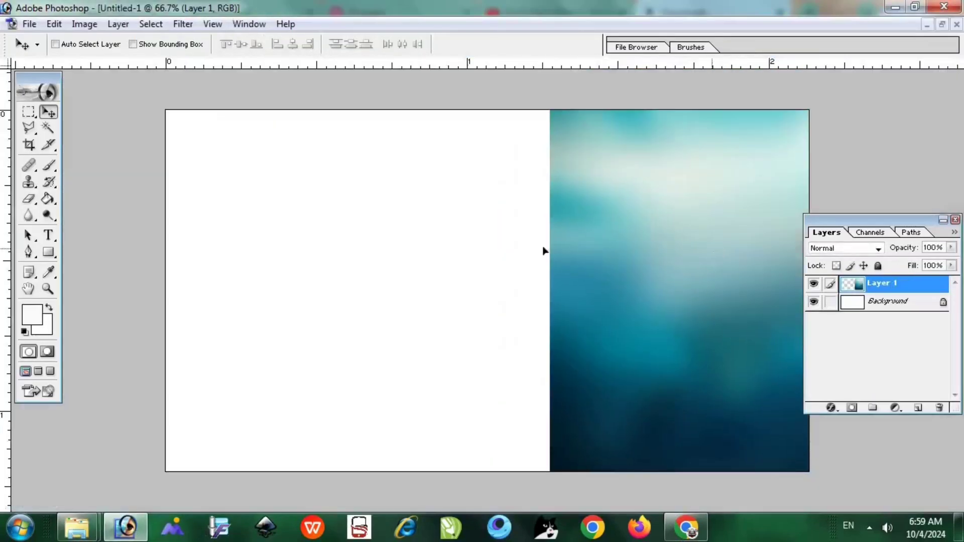
left_click_drag(542, 249, 331, 247)
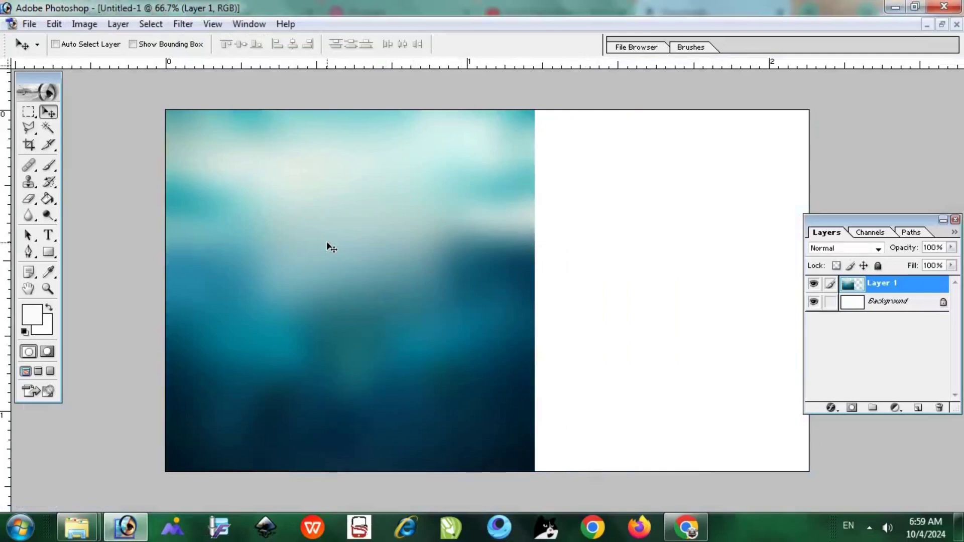
- Free-transform the teal background layer to about 174.1% width and 78.6% height so it fills the canvas exactly, and apply it
key("ctrl+t")
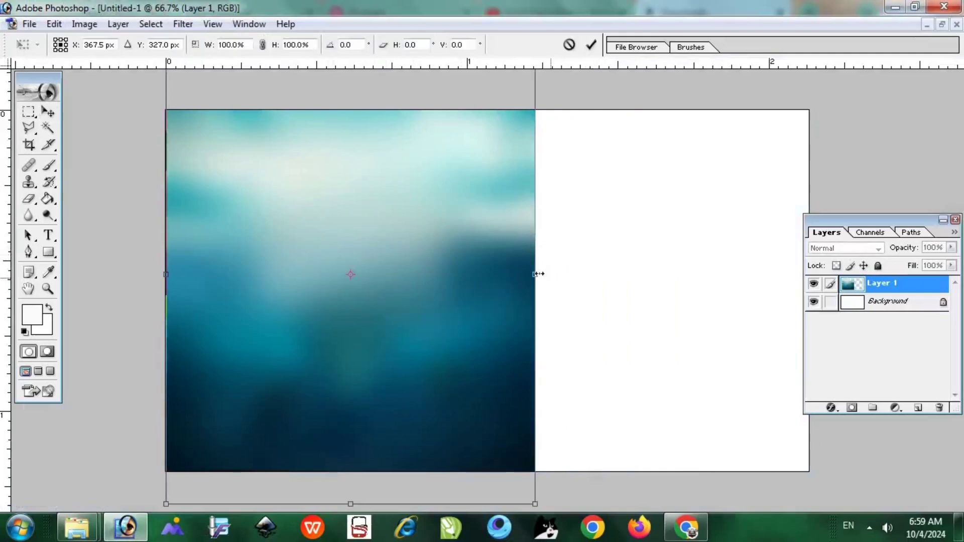
left_click_drag(674, 253, 801, 258)
key("ctrl+minus")
key("ctrl+minus")
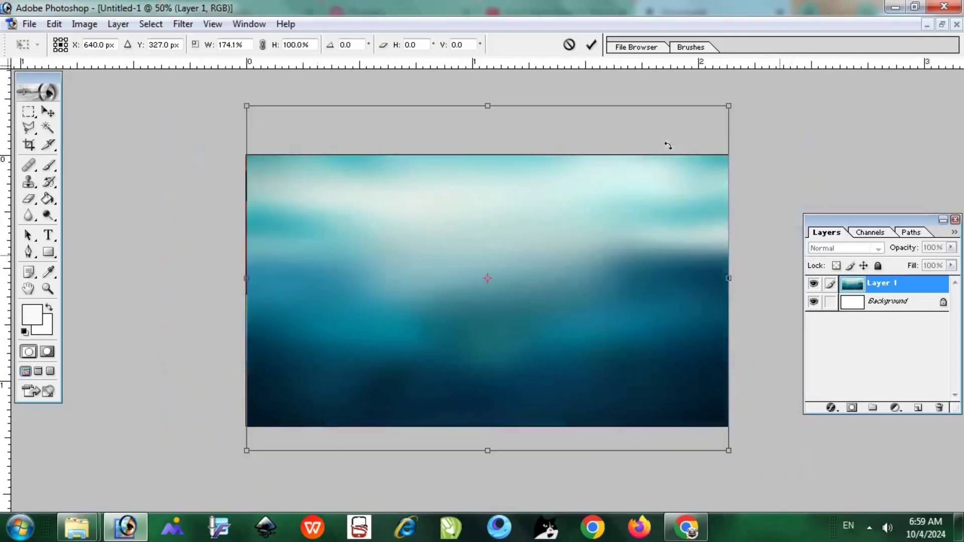
left_click_drag(490, 164, 489, 192)
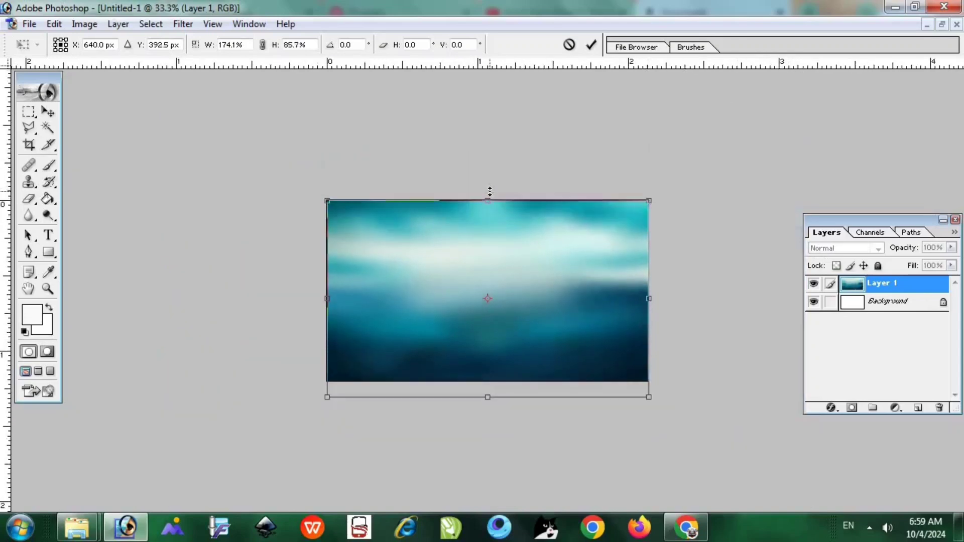
left_click_drag(500, 398, 497, 384)
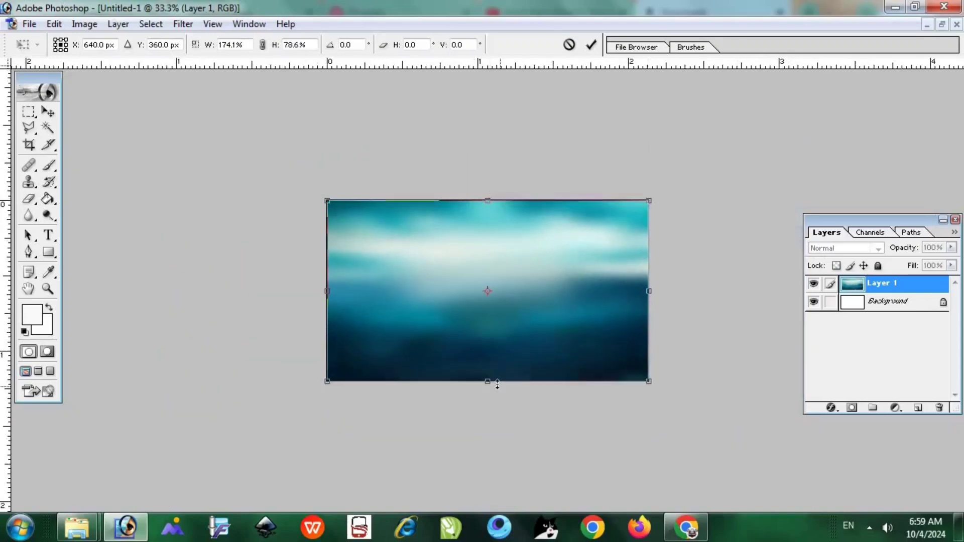
left_click(48, 112)
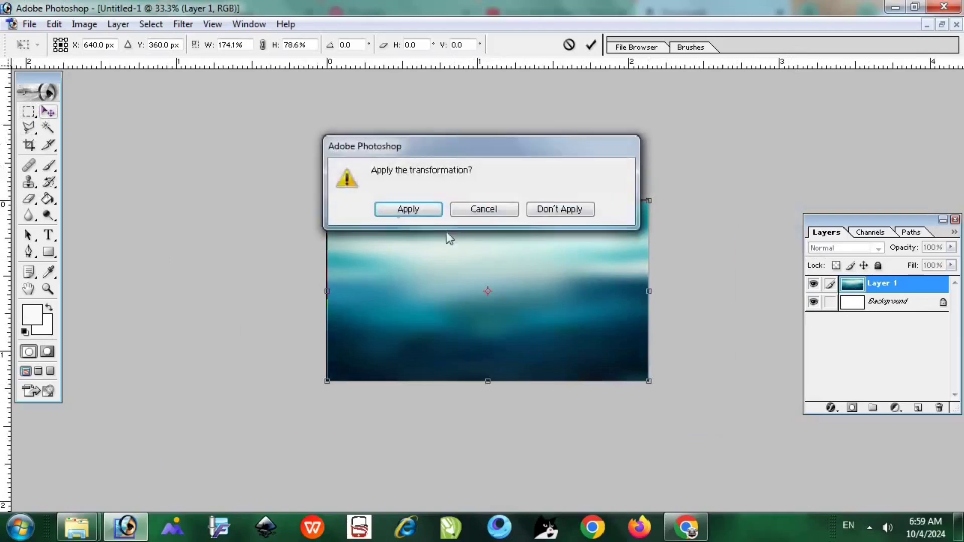
left_click(395, 208)
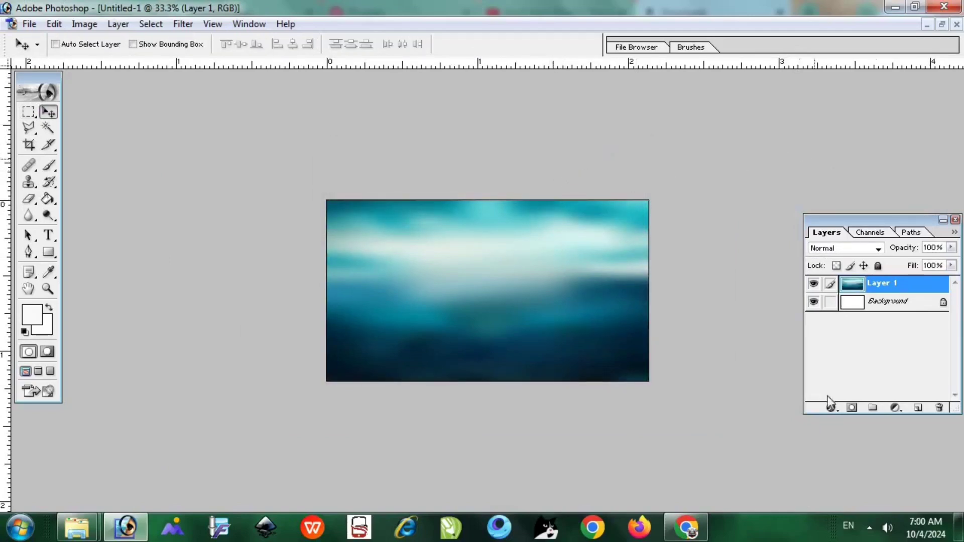
- Switch back to Pinterest in Chrome and search for "yt png"
left_click(686, 527)
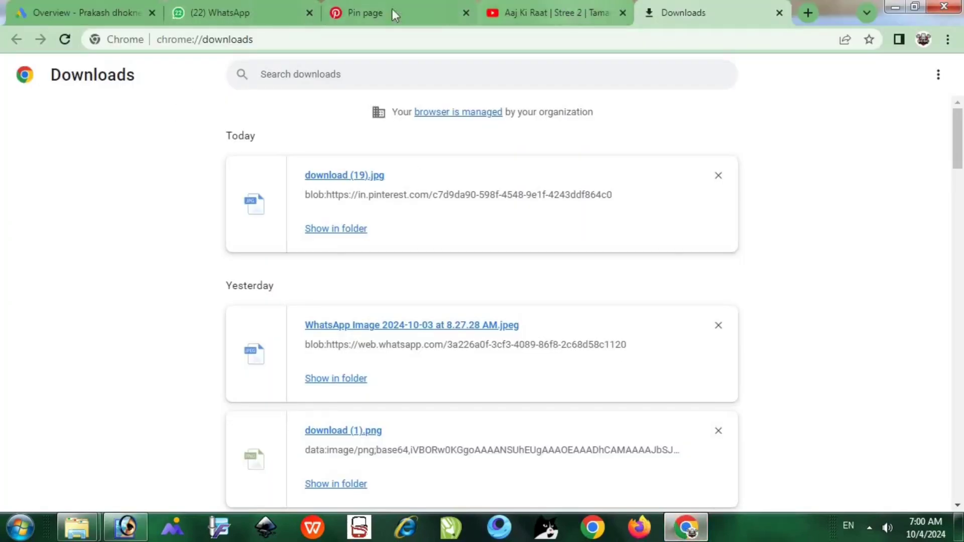
left_click(351, 12)
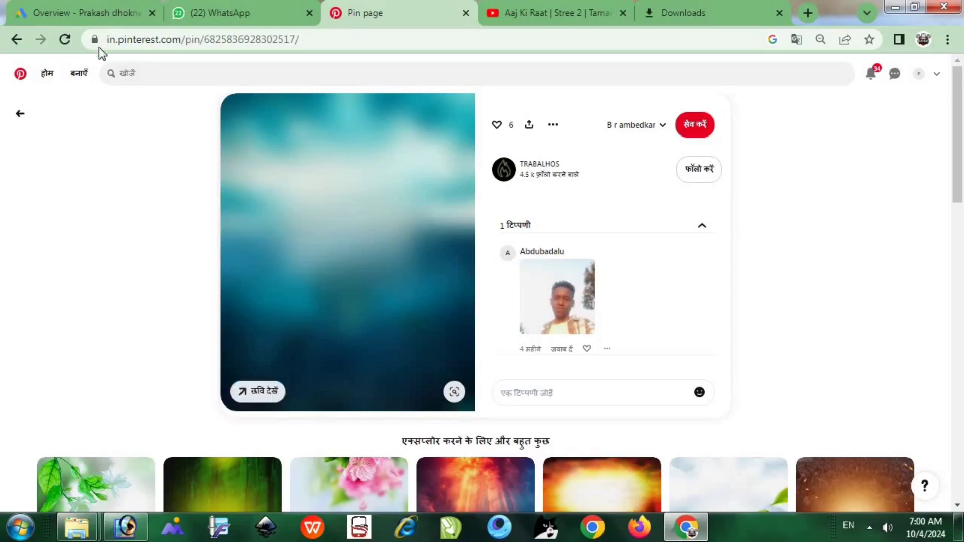
left_click(154, 76)
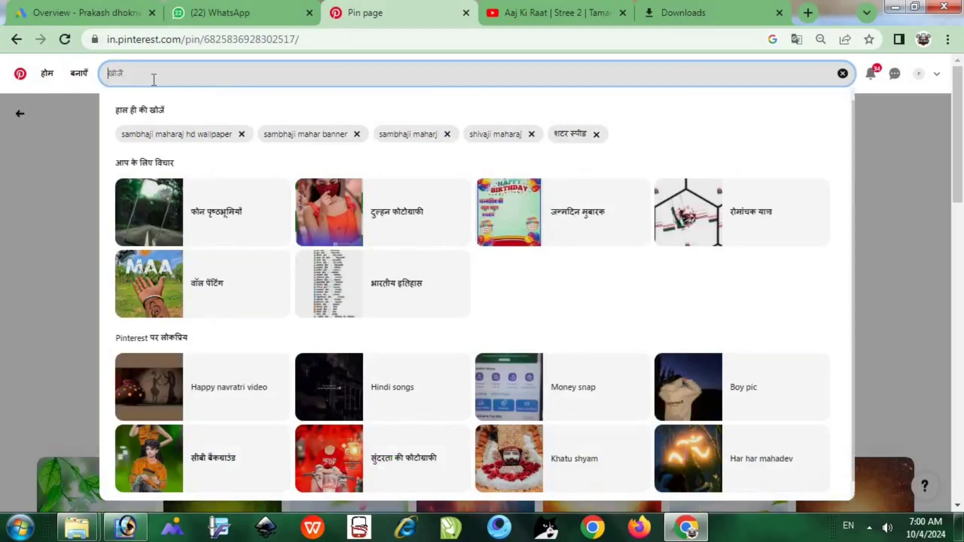
type("yt pm")
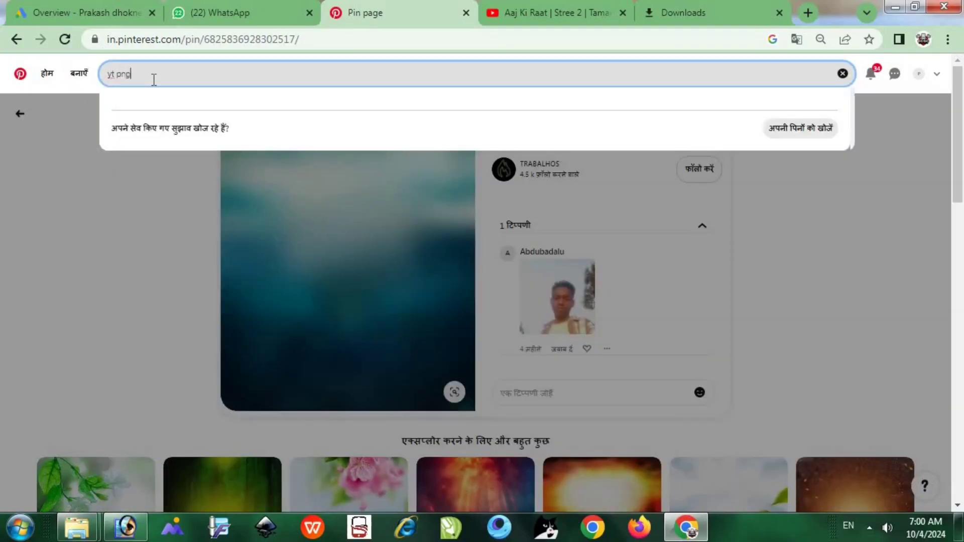
key("Return")
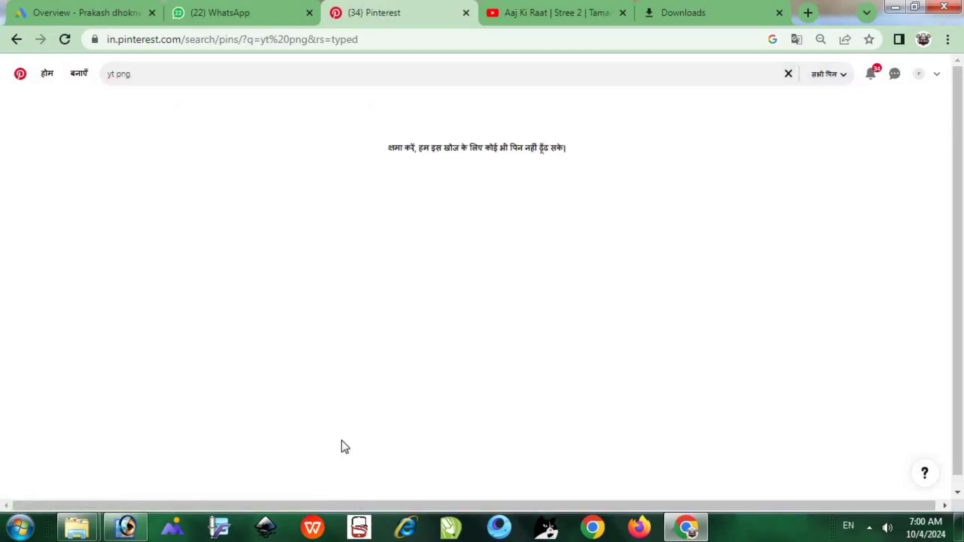
- In the browser tab with the YouTube video, search Google for "yt png" instead
left_click(558, 11)
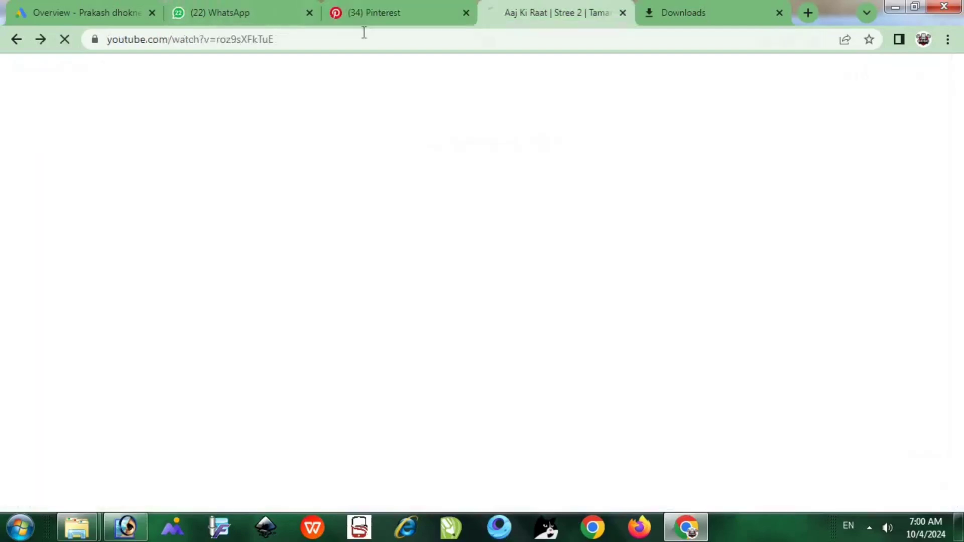
key("ctrl+l")
key("BackSpace")
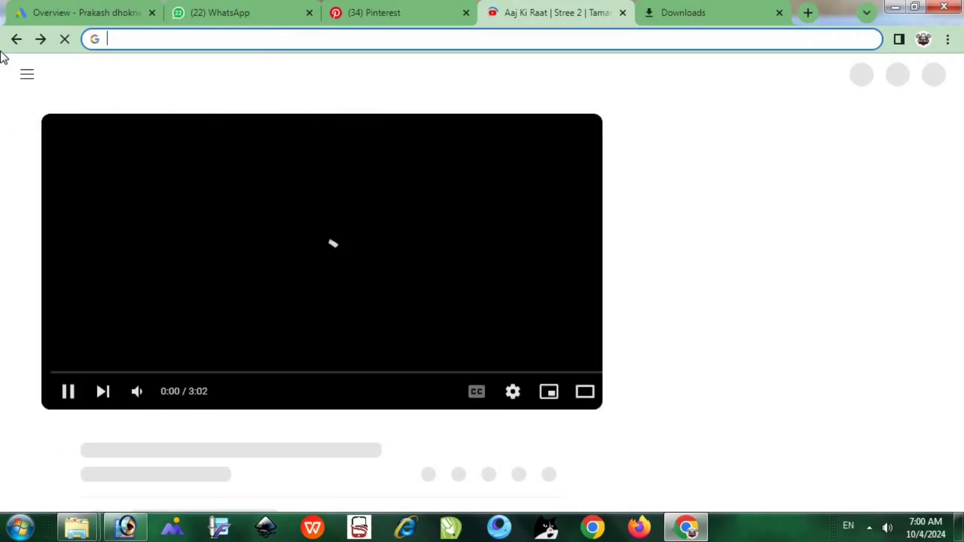
type("yt ")
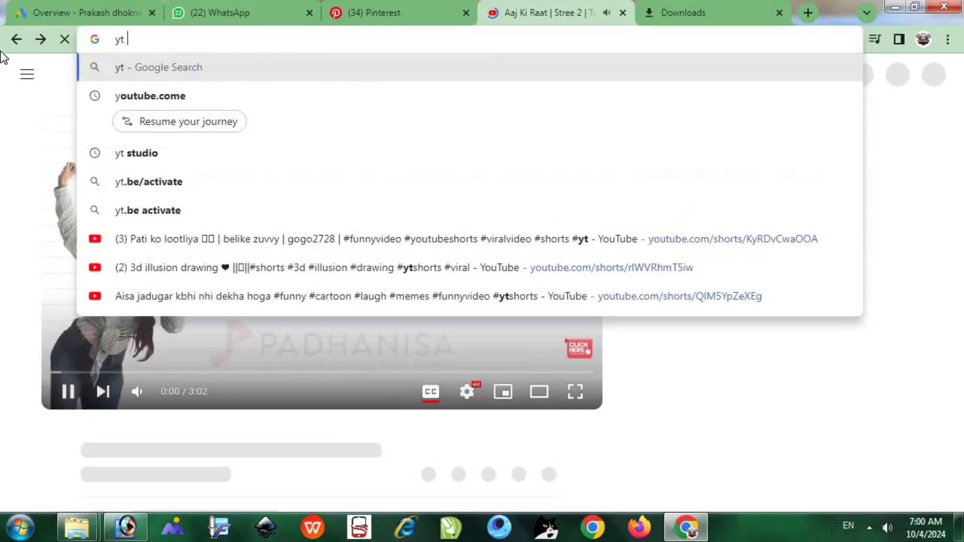
type("png")
key("Return")
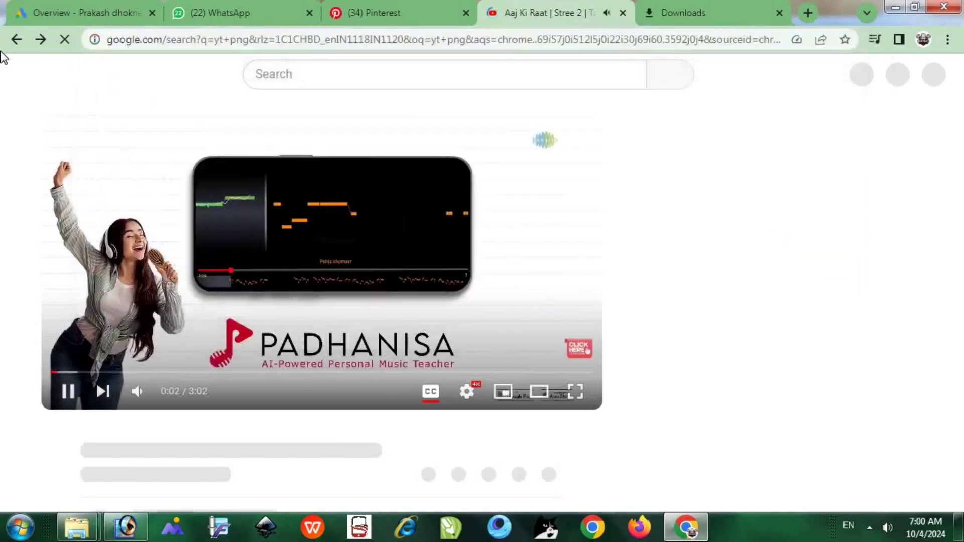
- Copy the red YouTube logo from the Wikimedia Commons result, paste it into the Photoshop document, and place it near the canvas's upper-left corner
scroll(626, 271, "down", 4)
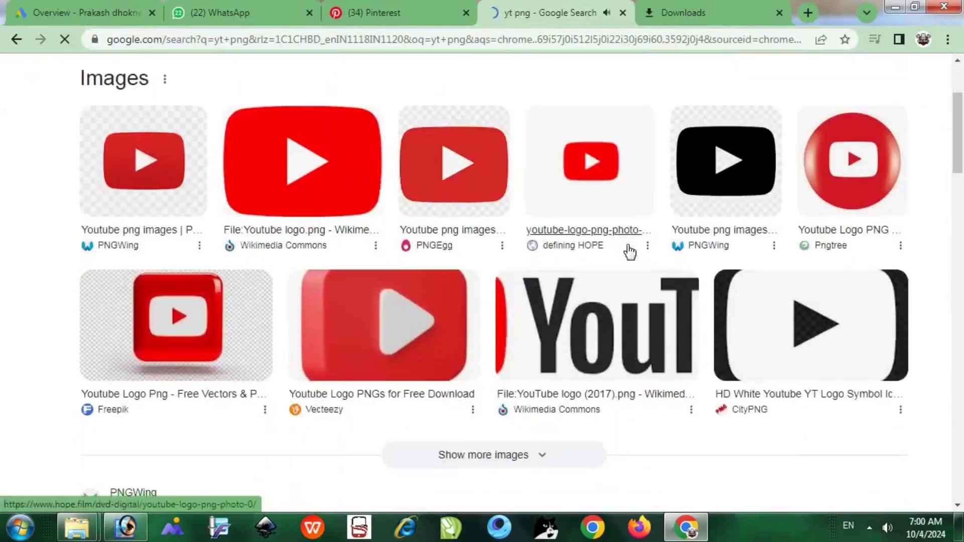
scroll(630, 251, "down", 10)
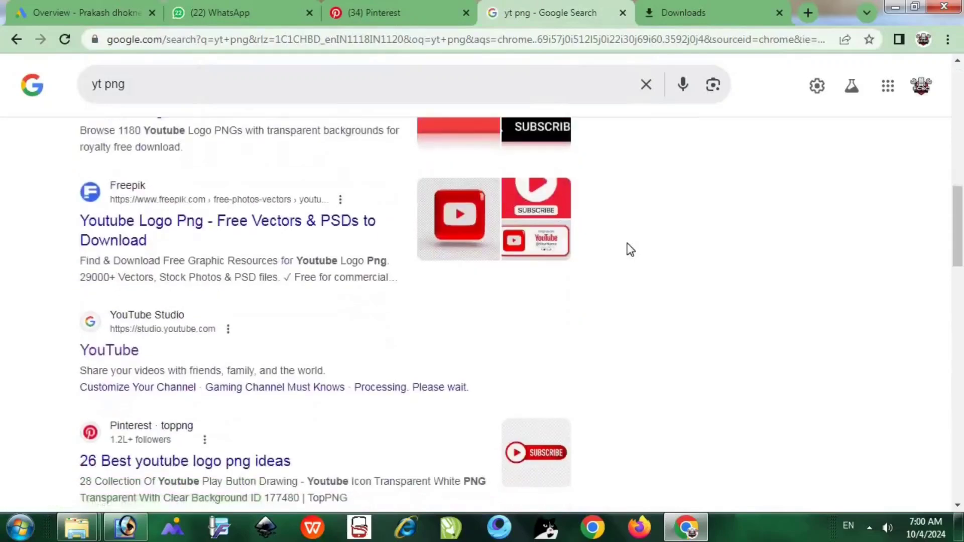
key("F5")
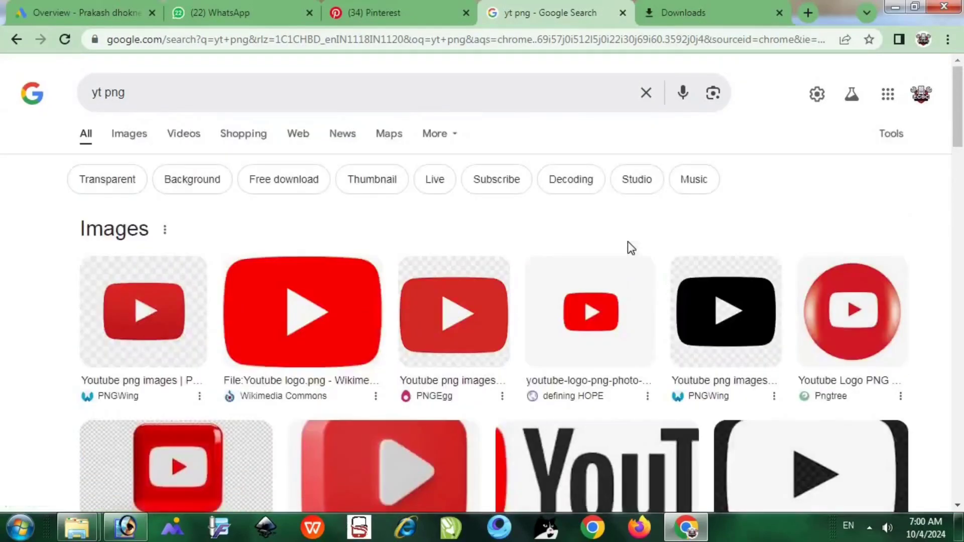
right_click(308, 303)
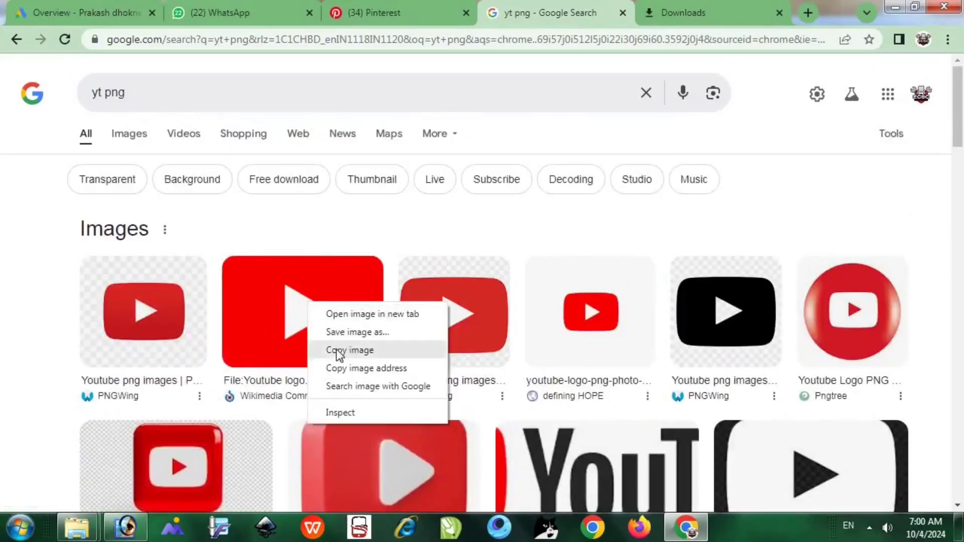
left_click(125, 527)
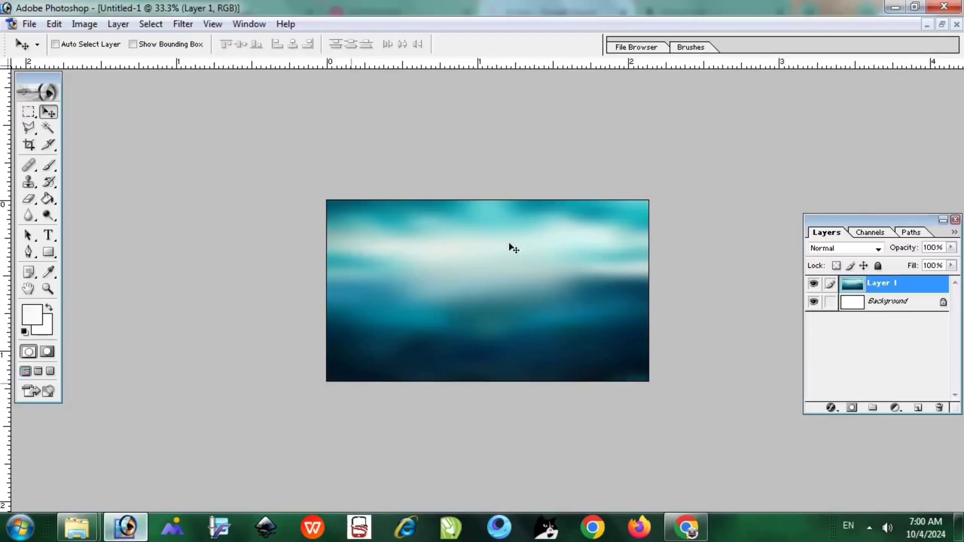
key("ctrl+v")
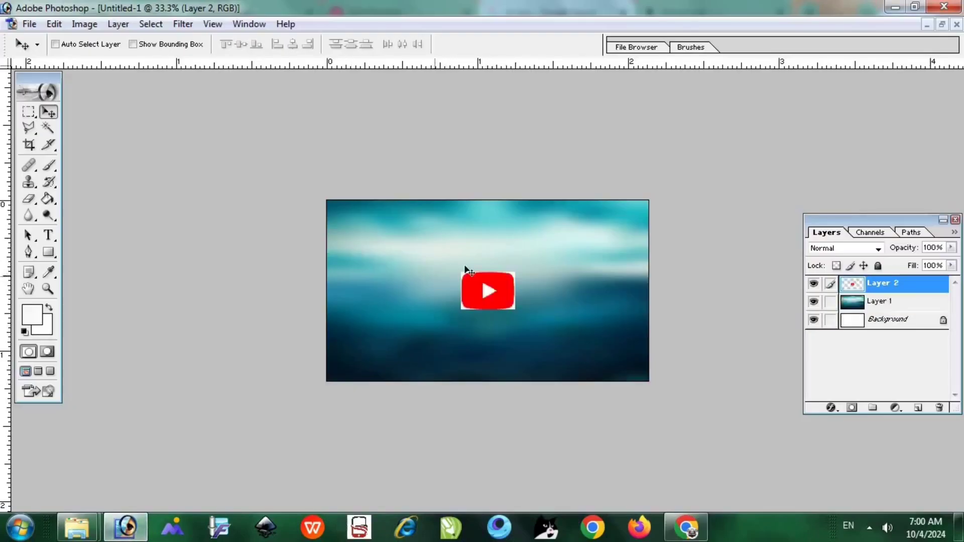
left_click_drag(481, 278, 380, 236)
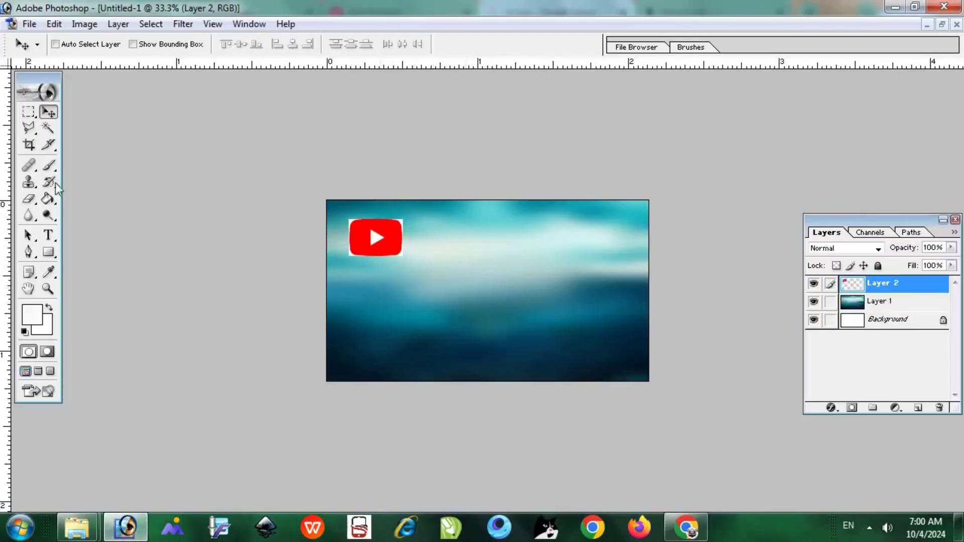
- Select the white areas along the YouTube logo's left and right edges with the Magic Wand and delete them
left_click(48, 289)
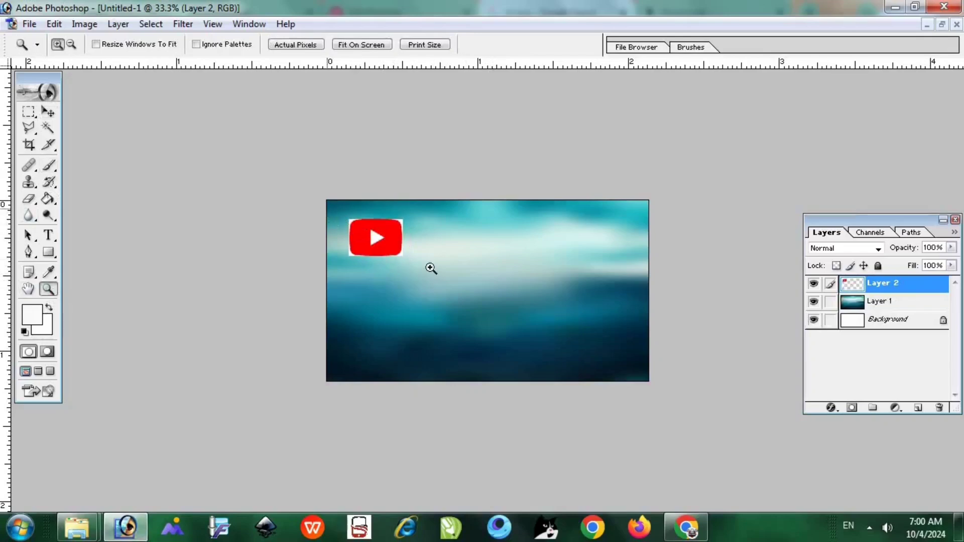
left_click_drag(349, 210, 442, 269)
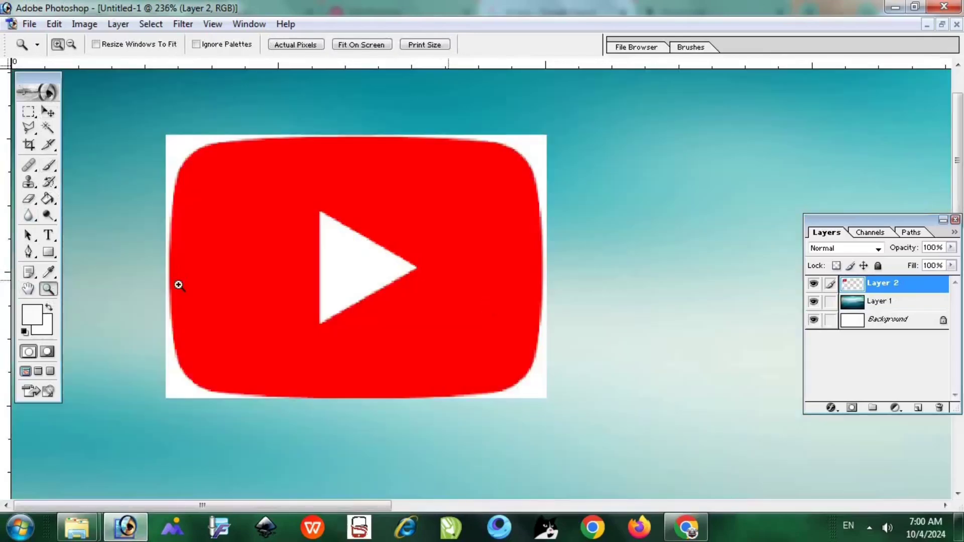
left_click(48, 129)
left_click(174, 146)
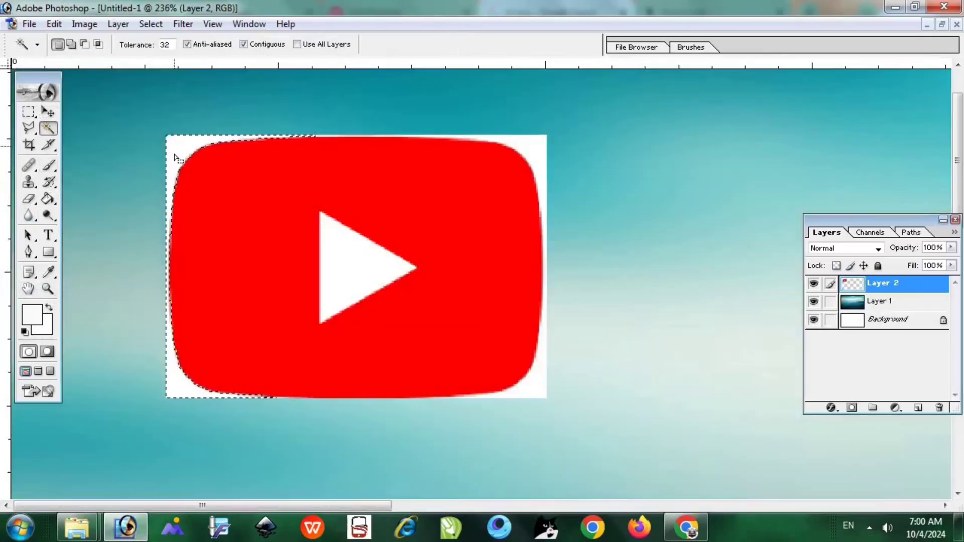
key("Delete")
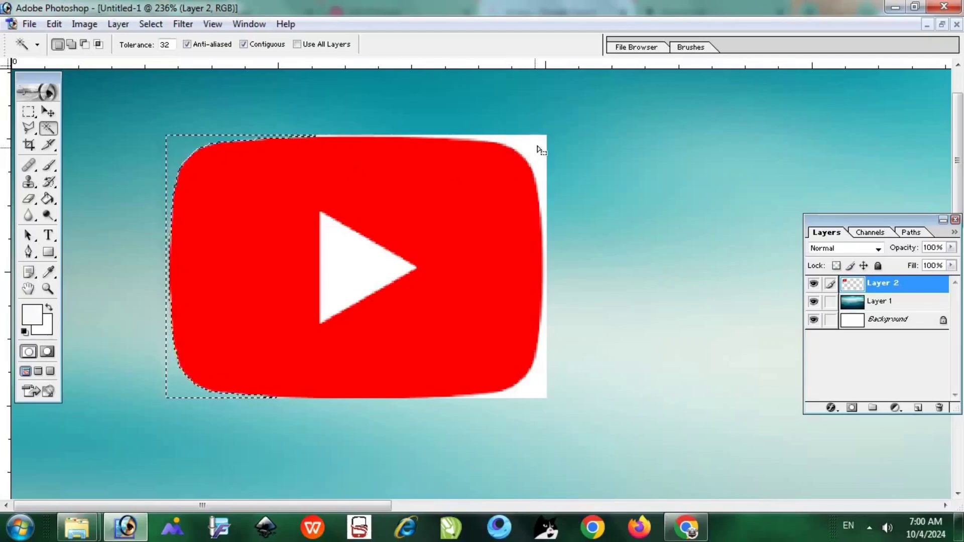
left_click(538, 148)
key("Delete")
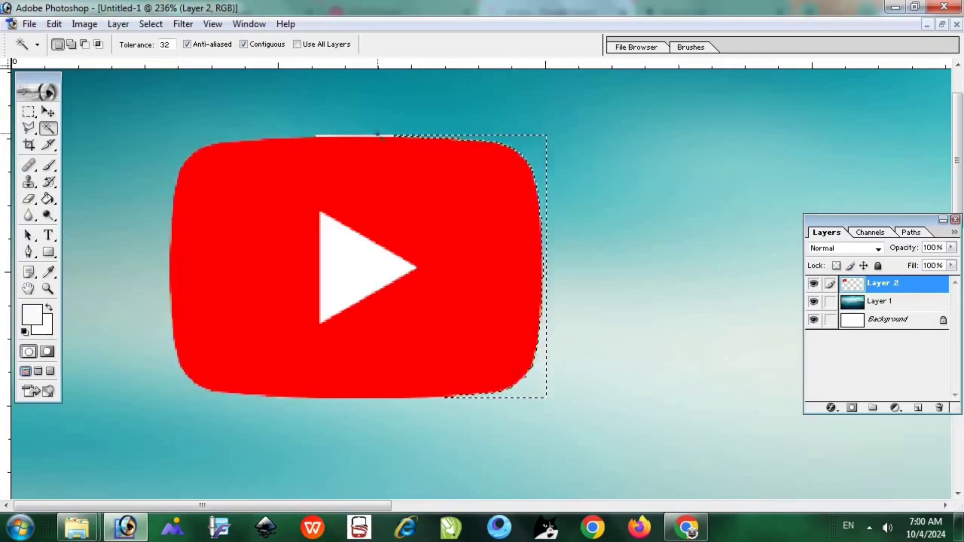
- Remove the remaining white sliver along the YouTube logo's top edge and clear the selection
left_click(399, 141)
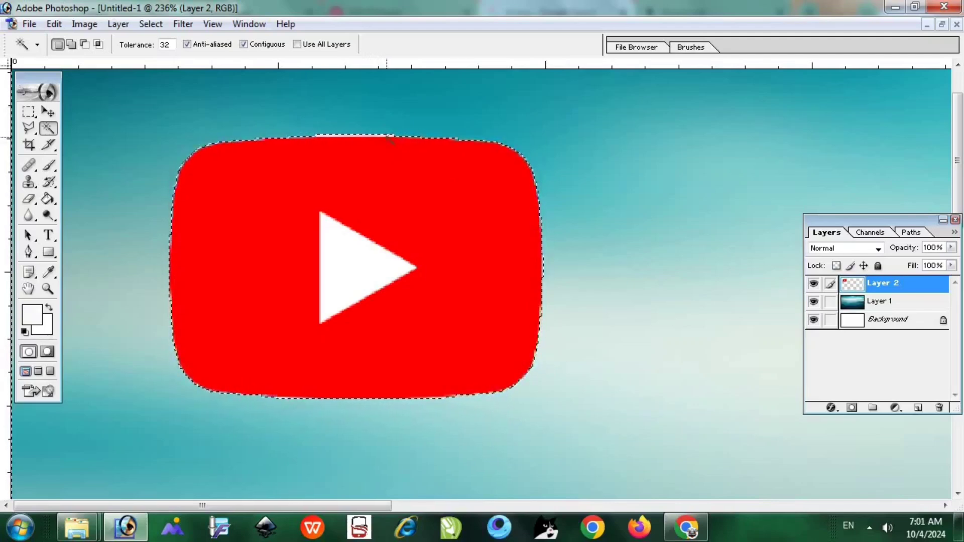
left_click(386, 138)
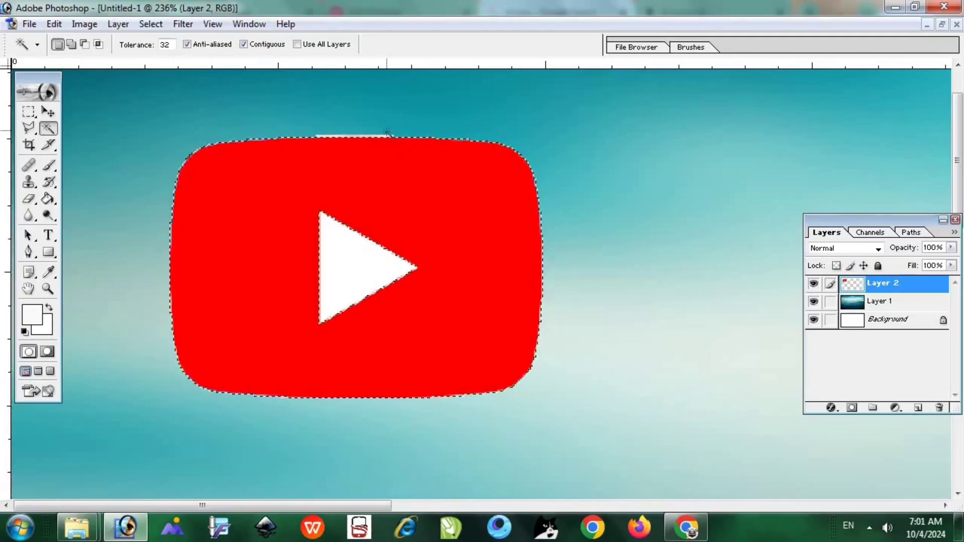
key("ctrl+d")
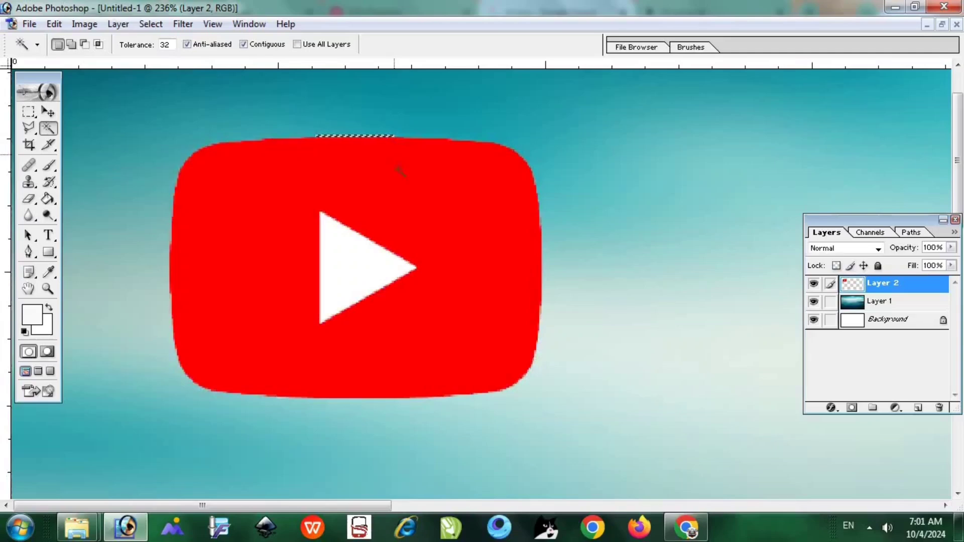
- Free-transform the YouTube logo to 136.0% width and 124.5% height, apply it, and position the logo in the canvas's upper-left area
key("ctrl+minus")
key("ctrl+minus")
key("ctrl+minus")
key("ctrl+minus")
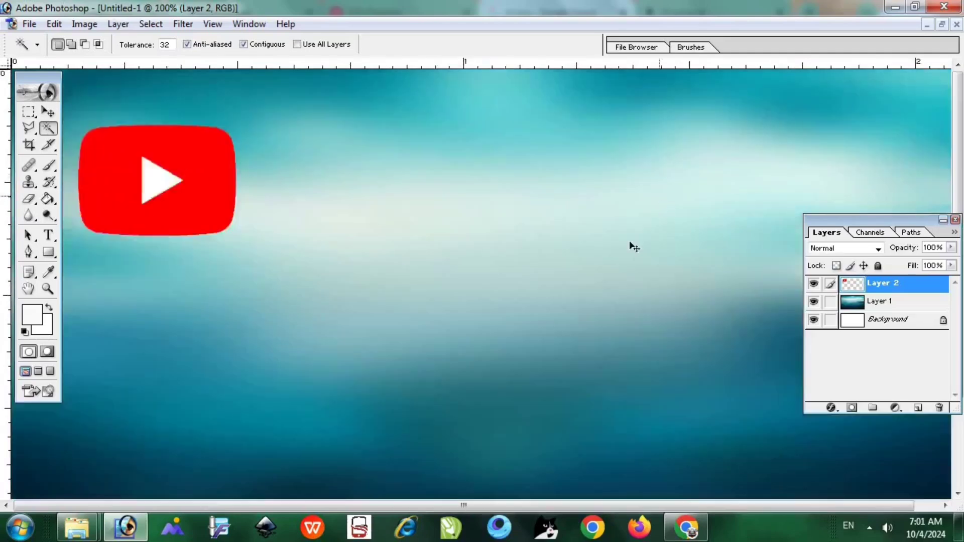
left_click(48, 113)
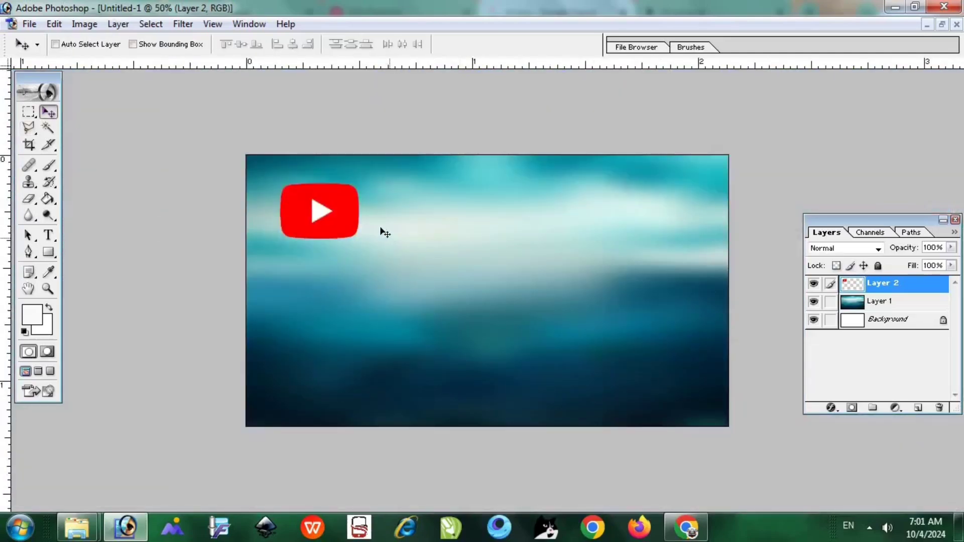
left_click_drag(350, 214, 387, 293)
key("ctrl+t")
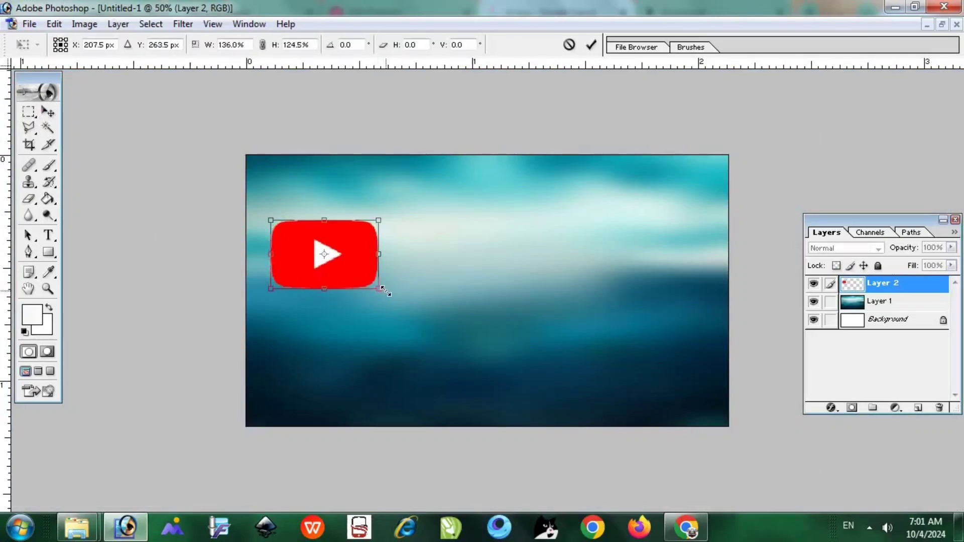
left_click_drag(351, 264, 354, 244)
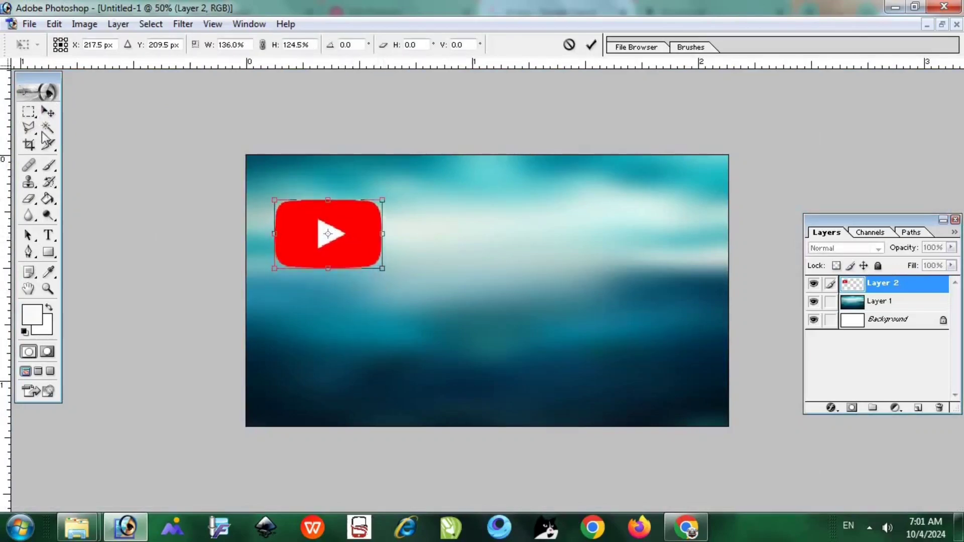
left_click(47, 112)
left_click(394, 211)
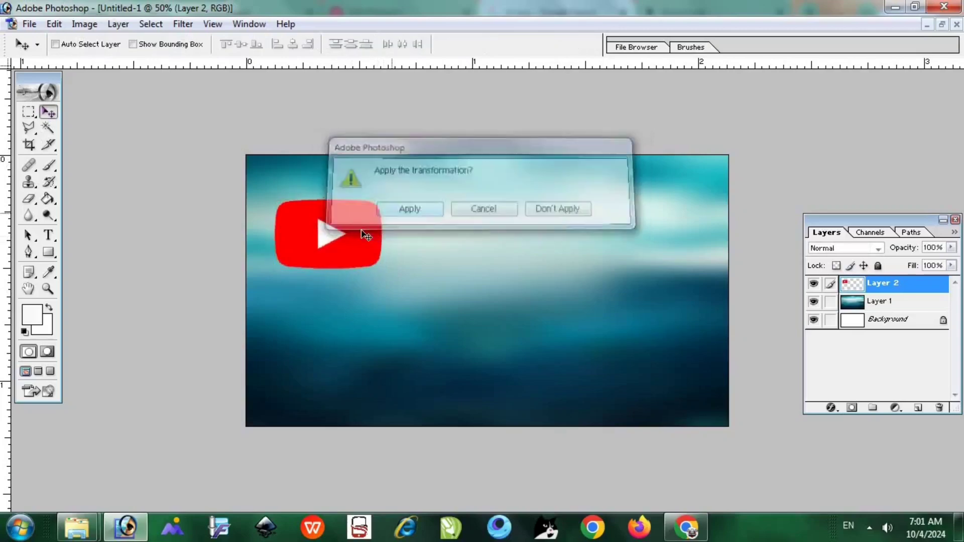
left_click_drag(370, 241, 375, 243)
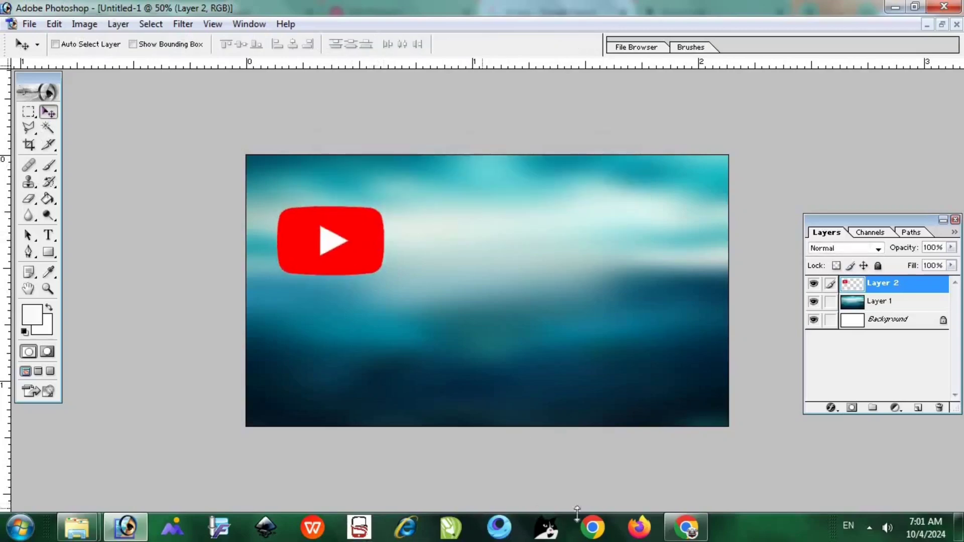
- Switch back to the Google results in Chrome and change the search to "yt studio png"
left_click(684, 533)
scroll(386, 268, "down", 7)
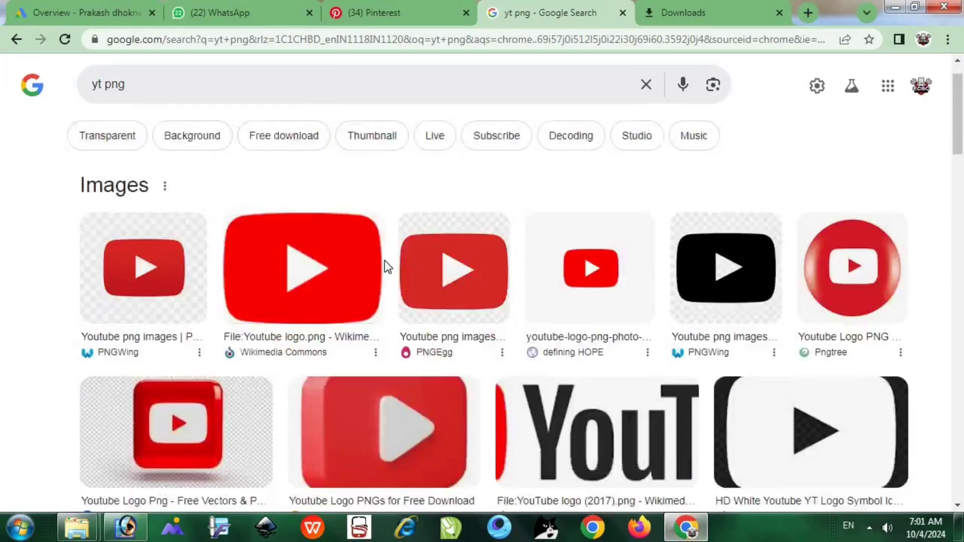
scroll(388, 266, "down", 15)
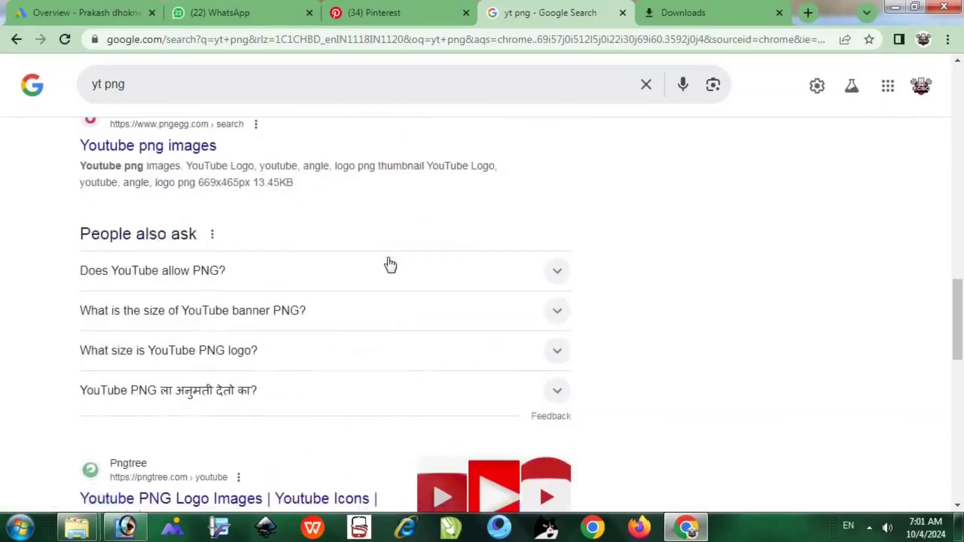
scroll(390, 265, "up", 20)
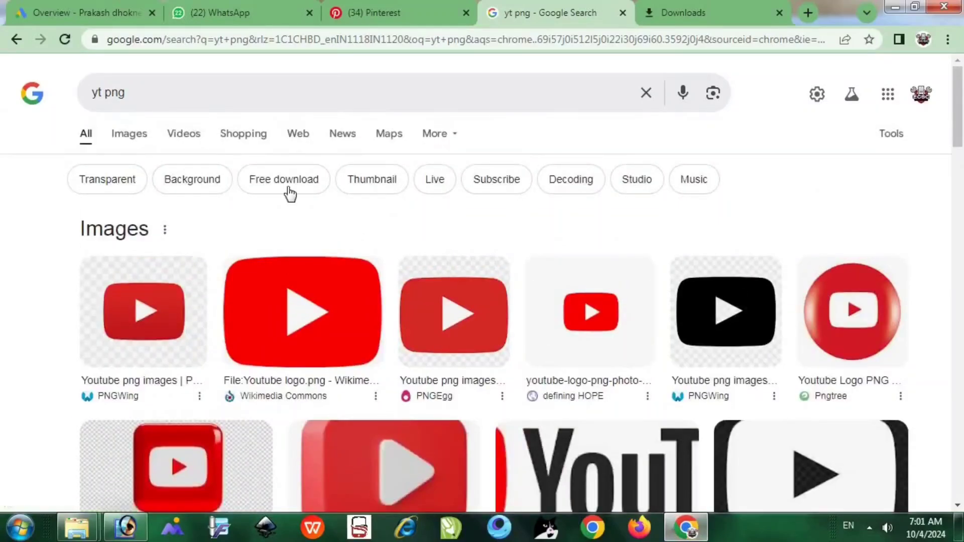
left_click(106, 91)
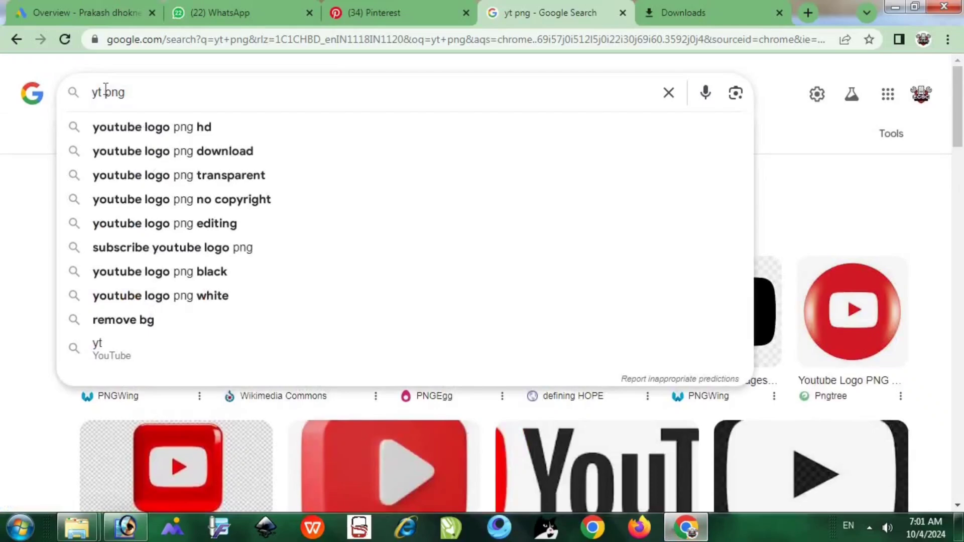
type("stud")
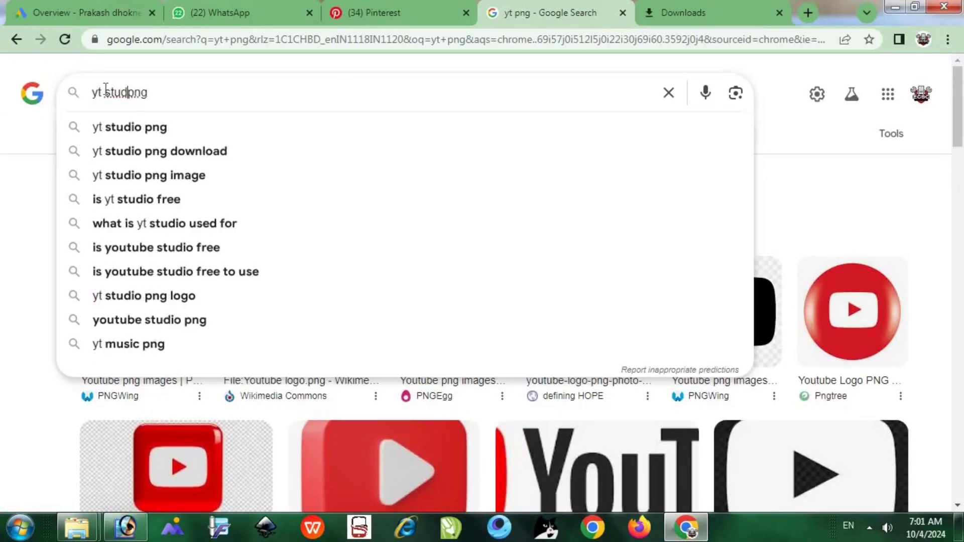
type("io")
key("Return")
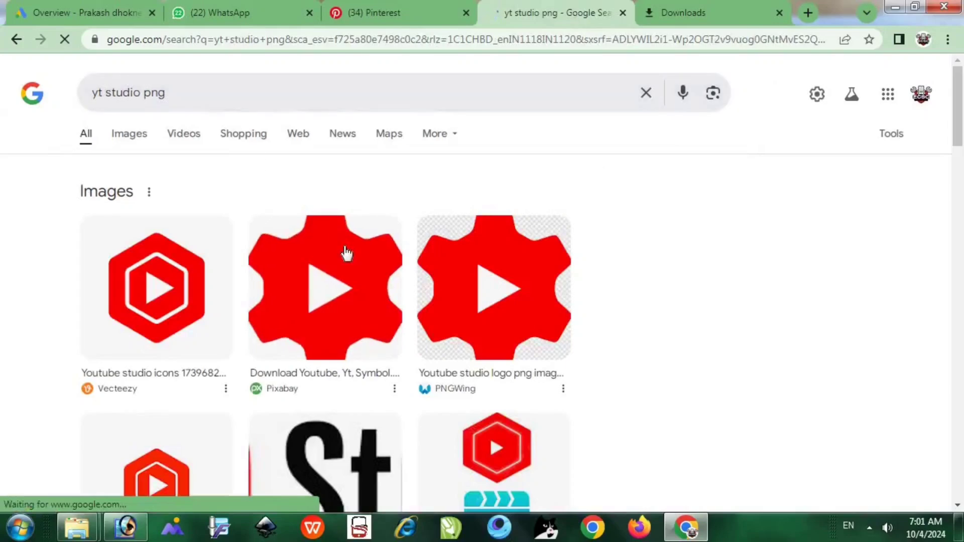
- Copy the red gear-shaped YouTube Studio logo from the PNGWing result and paste it into the Photoshop document directly below the YouTube logo
scroll(347, 253, "down", 5)
scroll(351, 252, "up", 4)
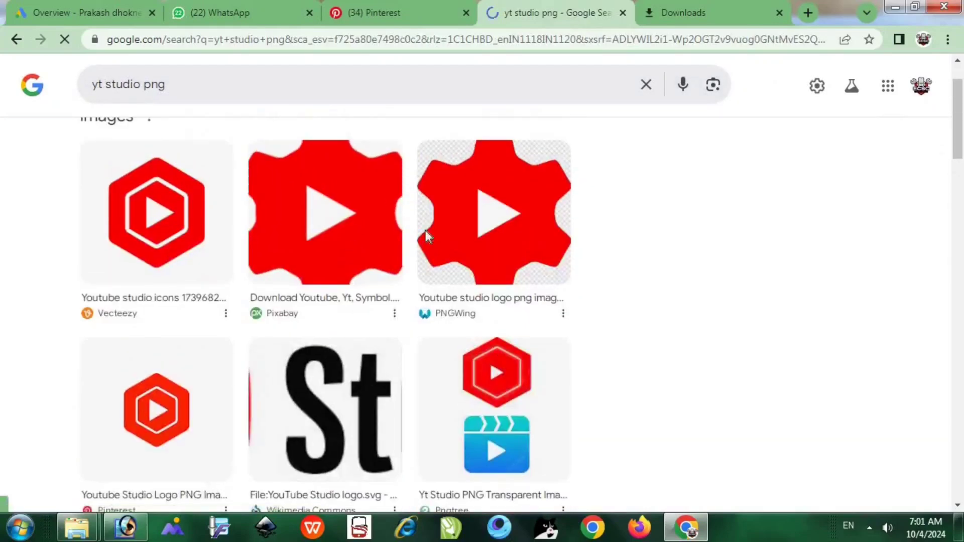
right_click(478, 206)
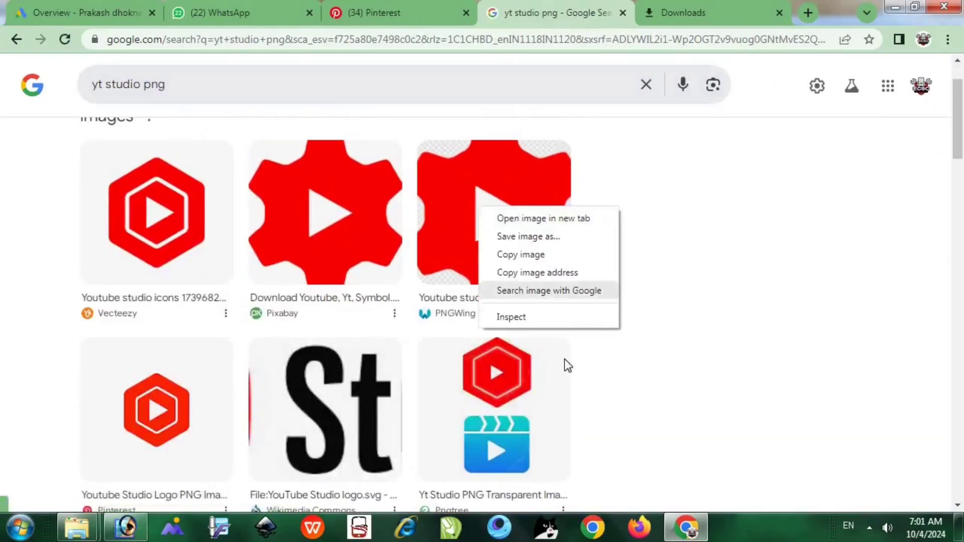
left_click(511, 254)
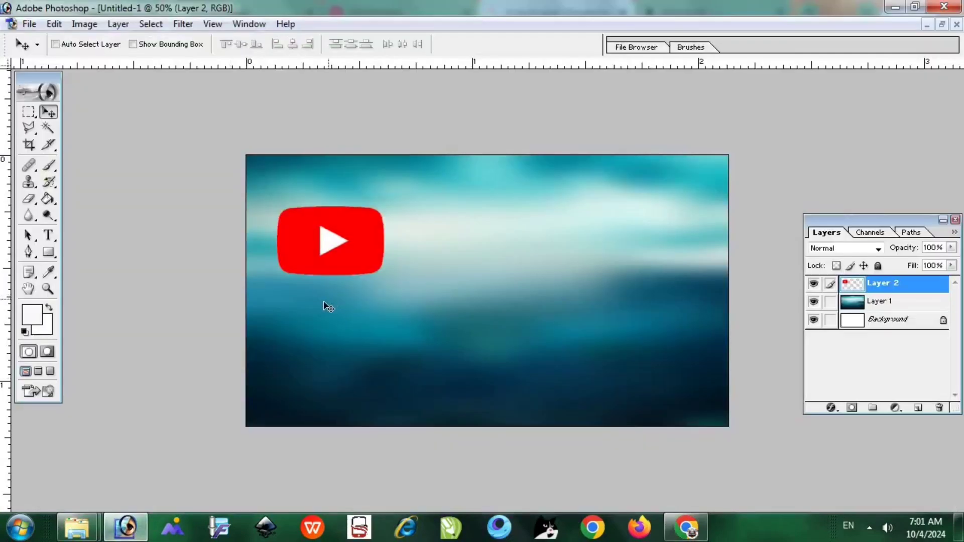
key("ctrl+v")
left_click_drag(461, 316, 291, 354)
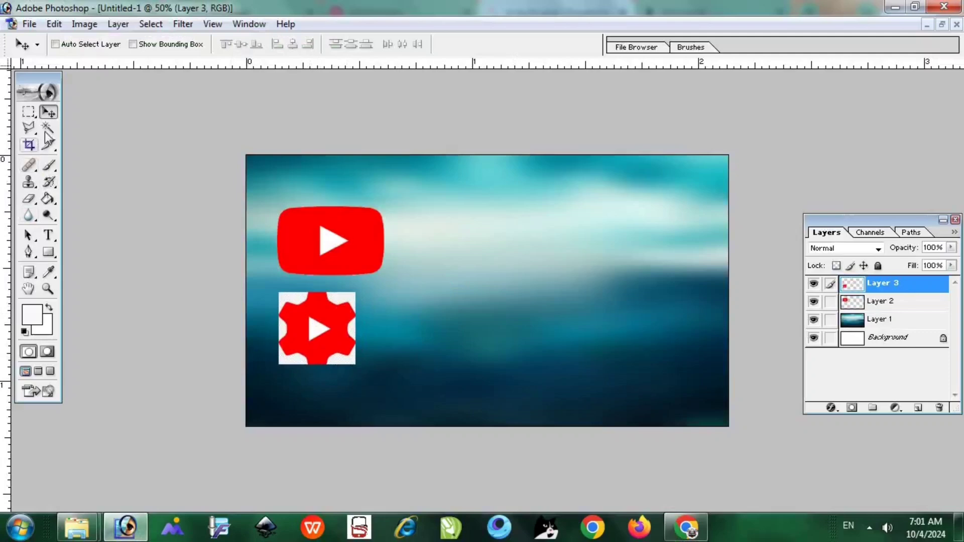
- Delete the white background areas around the gear-shaped logo using the Magic Wand tool
left_click(49, 128)
left_click(352, 298)
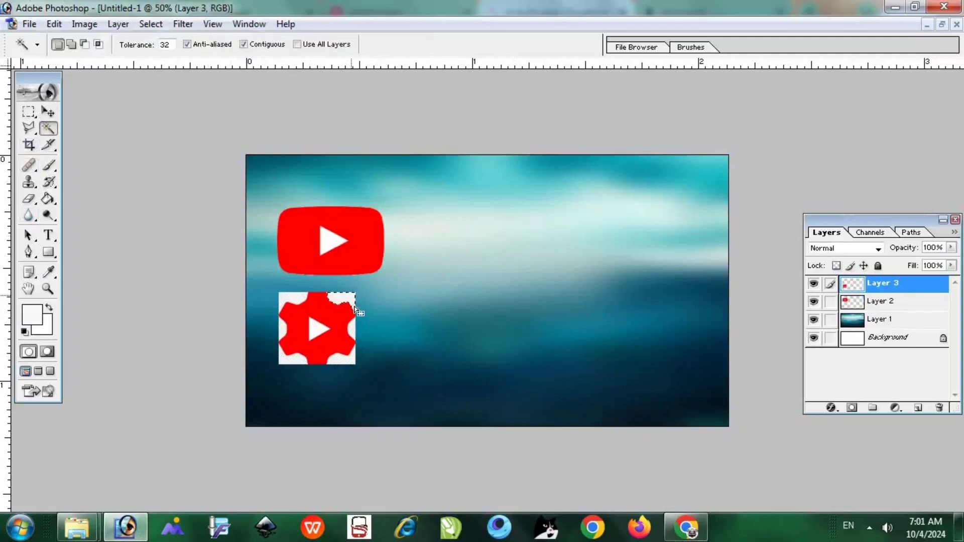
key("Delete")
left_click(351, 358)
key("Delete")
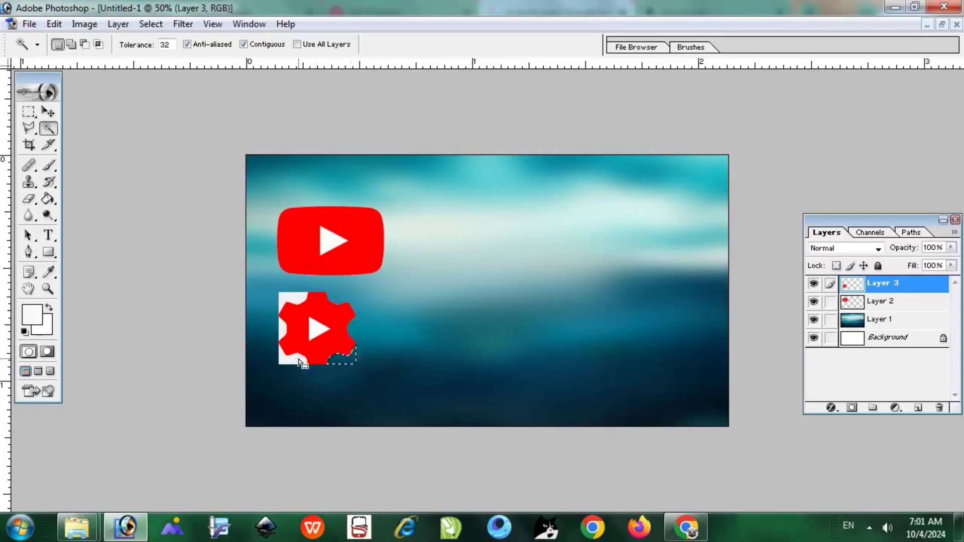
left_click(297, 361)
key("Delete")
left_click(282, 331)
key("Delete")
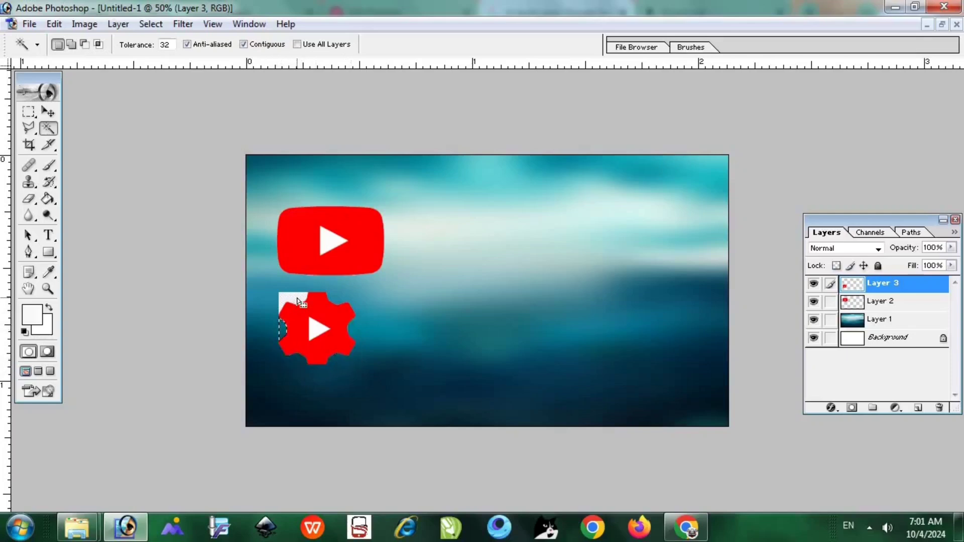
left_click(297, 304)
key("Delete")
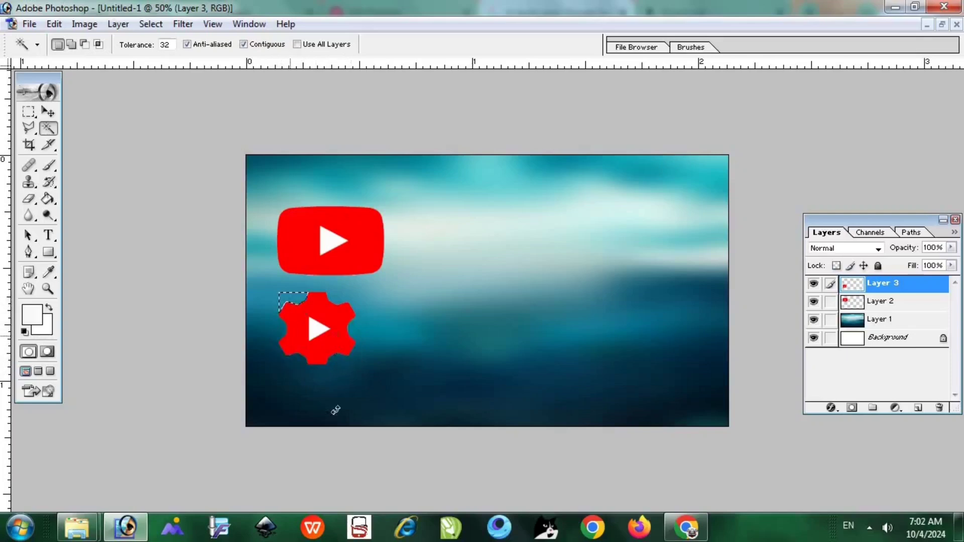
- Clear the remaining selection and nudge the gear logo slightly into place below the YouTube logo
key("ctrl+t")
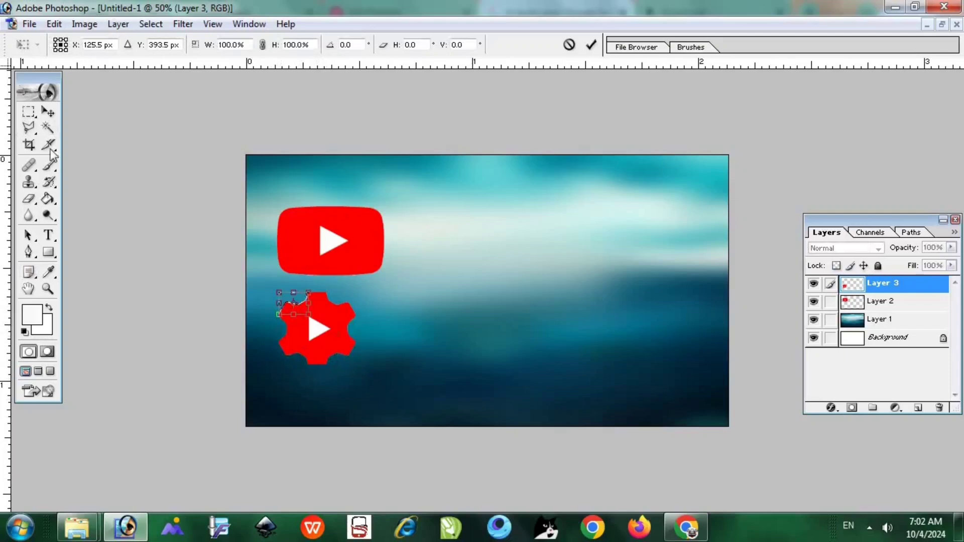
left_click(48, 112)
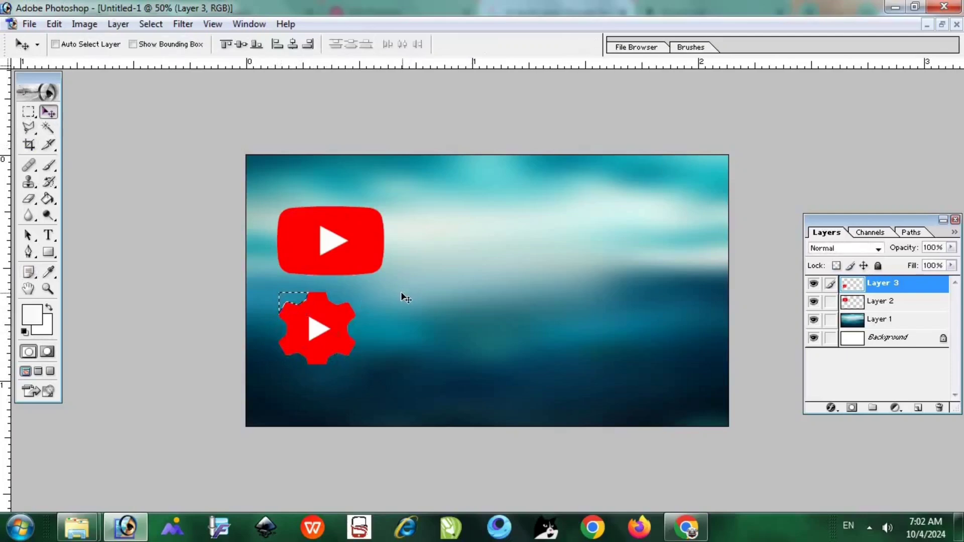
key("ctrl+d")
key("shift+Right")
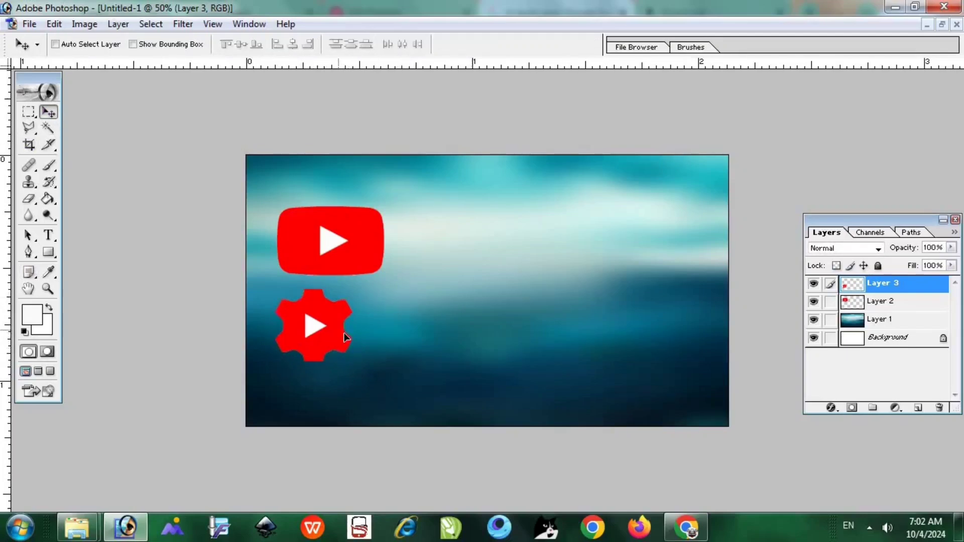
key("Down")
key("Down")
key("Down")
key("Down")
- Free-transform the gear logo to 140.2% width and 143.8% height and apply the transformation
key("ctrl+t")
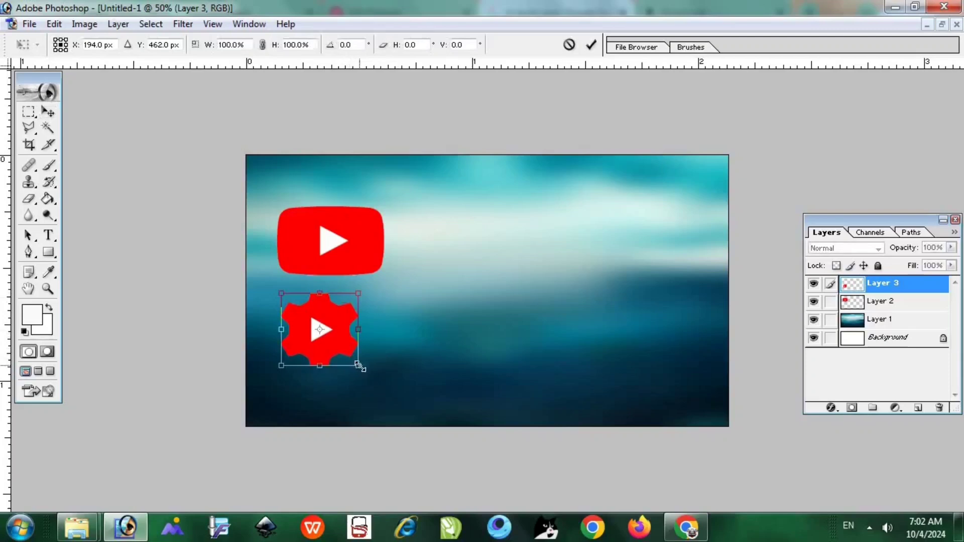
left_click_drag(358, 367, 342, 351)
left_click(48, 111)
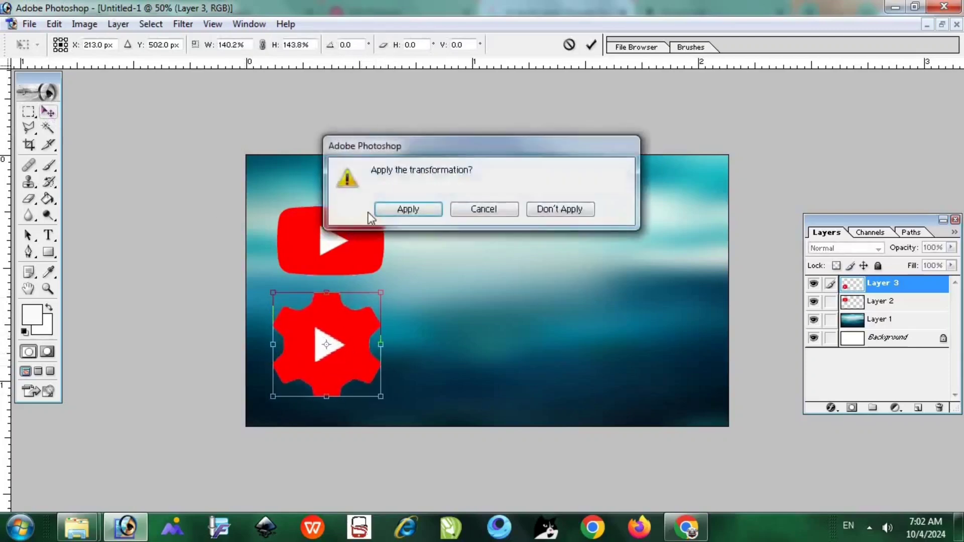
left_click(402, 210)
- Move the gear logo to the canvas's lower center and the YouTube logo down beside it on its left
right_click(340, 347)
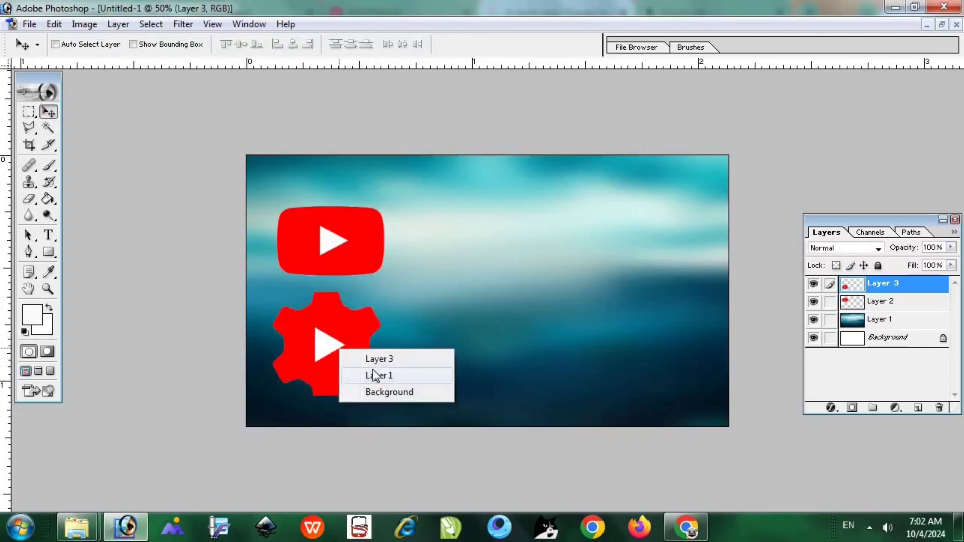
left_click(372, 374)
right_click(356, 338)
left_click(390, 365)
right_click(354, 332)
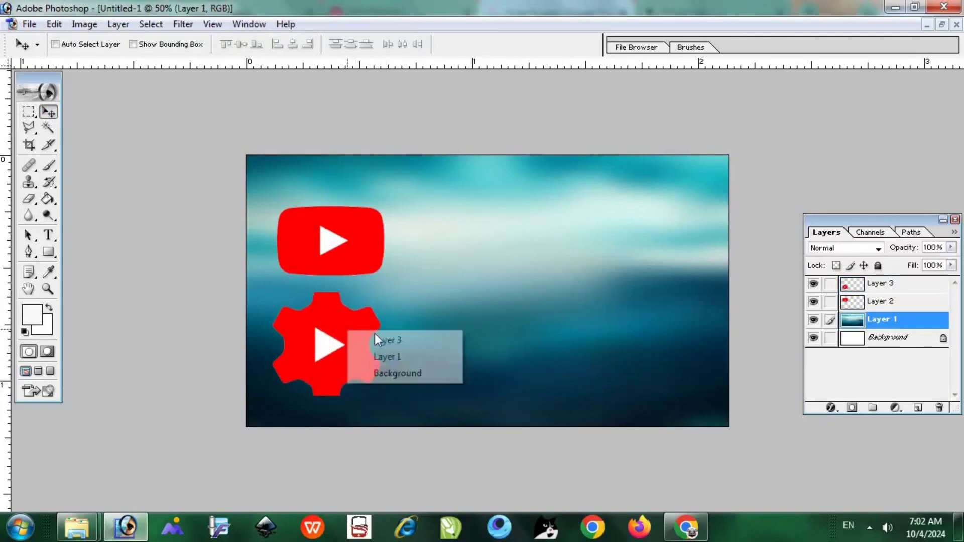
left_click(369, 338)
left_click_drag(356, 331, 485, 331)
right_click(366, 236)
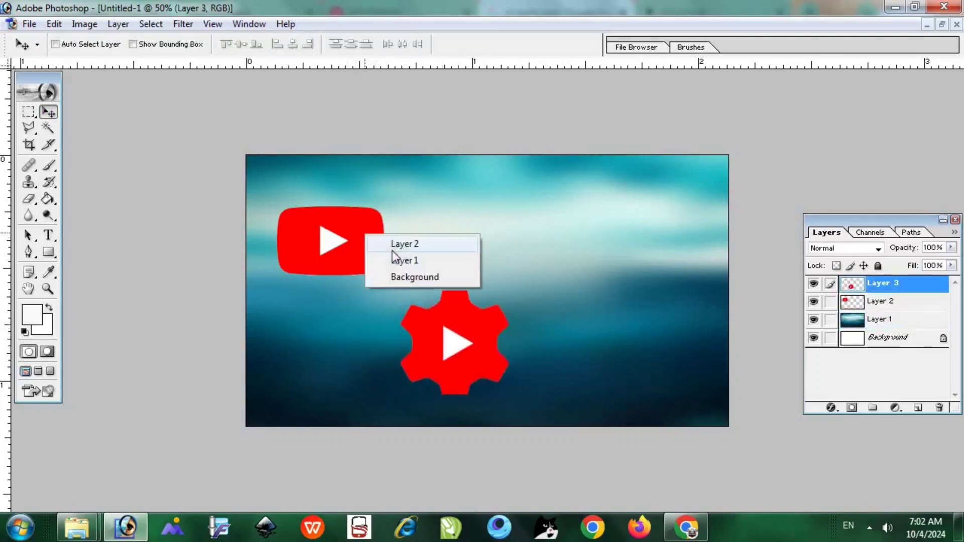
left_click(389, 245)
left_click_drag(358, 243, 358, 341)
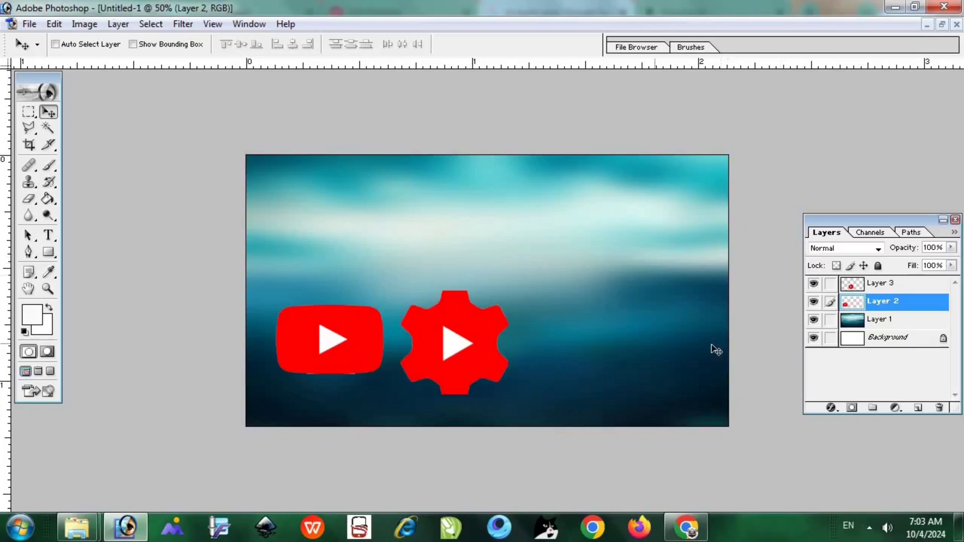
- Move the gear logo to the canvas's right side and the YouTube logo directly beneath it at the bottom edge
right_click(477, 314)
left_click(490, 321)
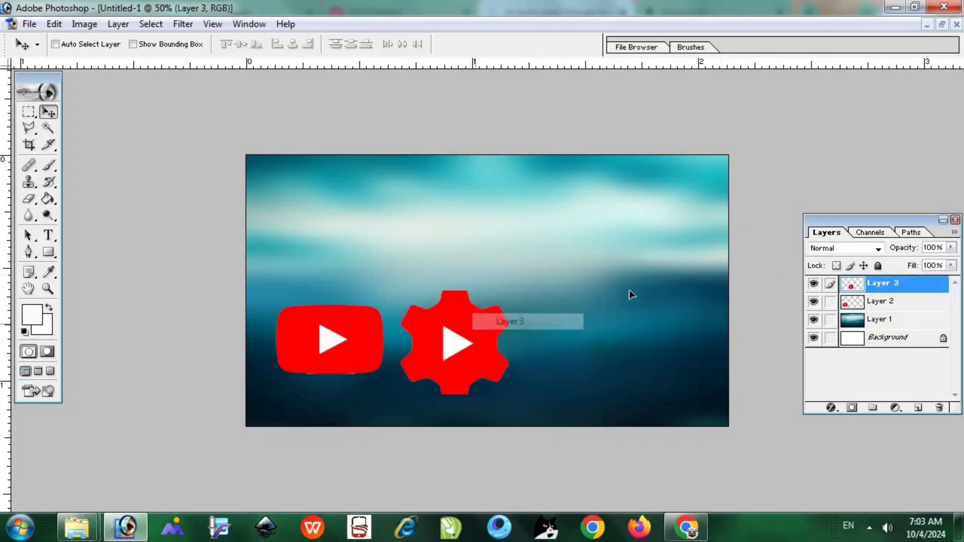
left_click_drag(259, 337, 412, 303)
right_click(382, 325)
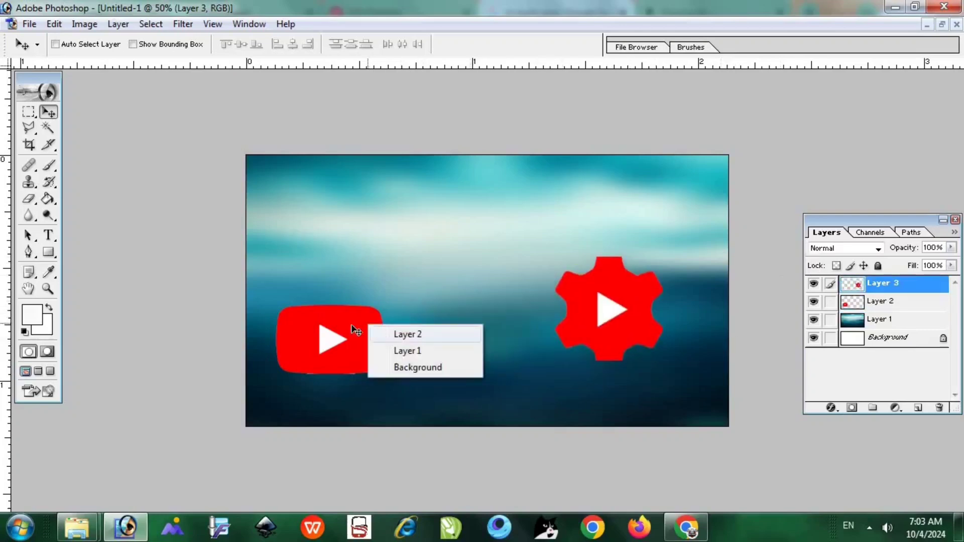
left_click(401, 334)
left_click_drag(394, 334, 643, 386)
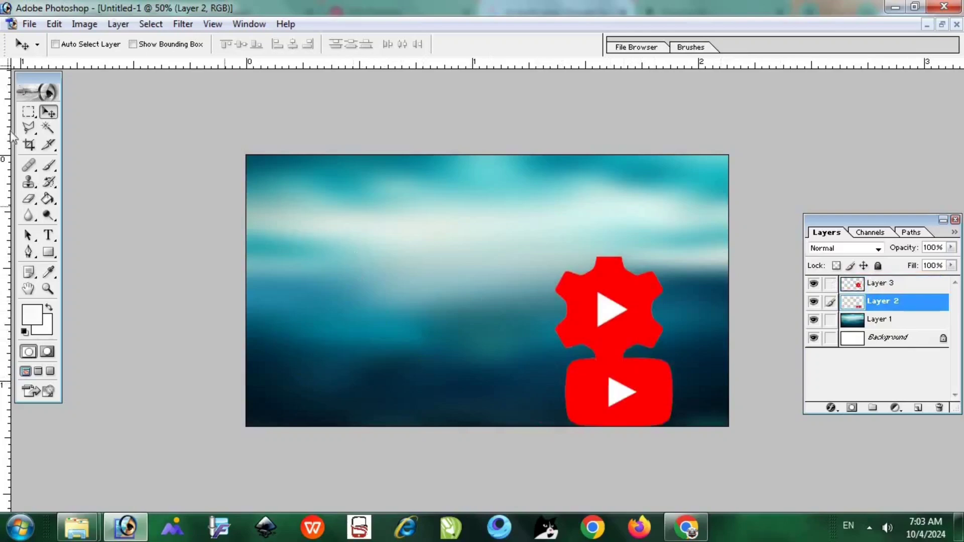
- Add a white horizontal text layer reading "pc" in the canvas's upper-left area
left_click(49, 236)
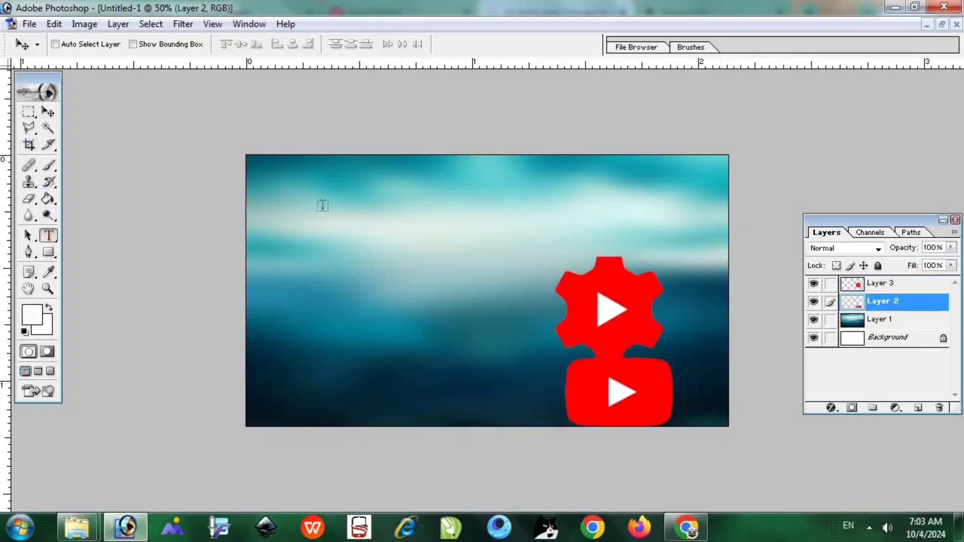
left_click(324, 206)
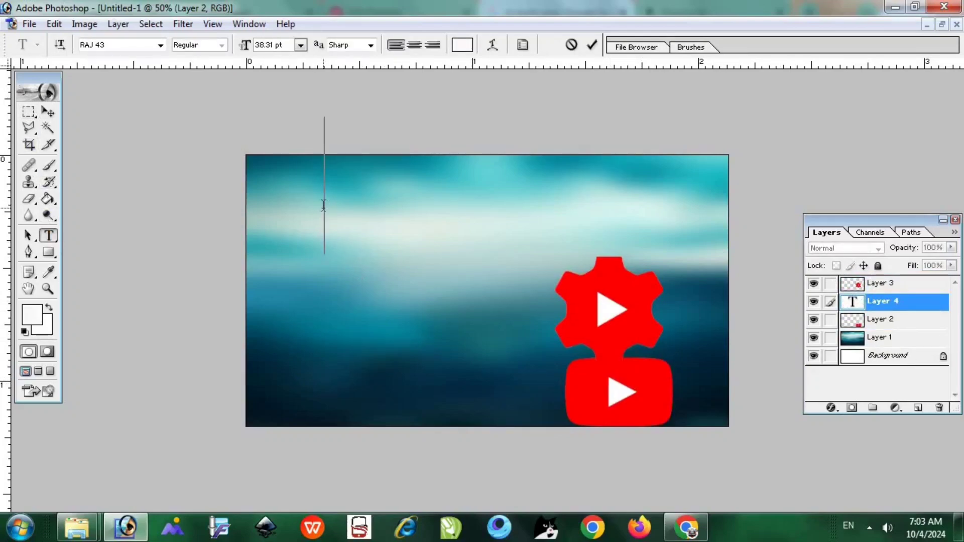
type("p")
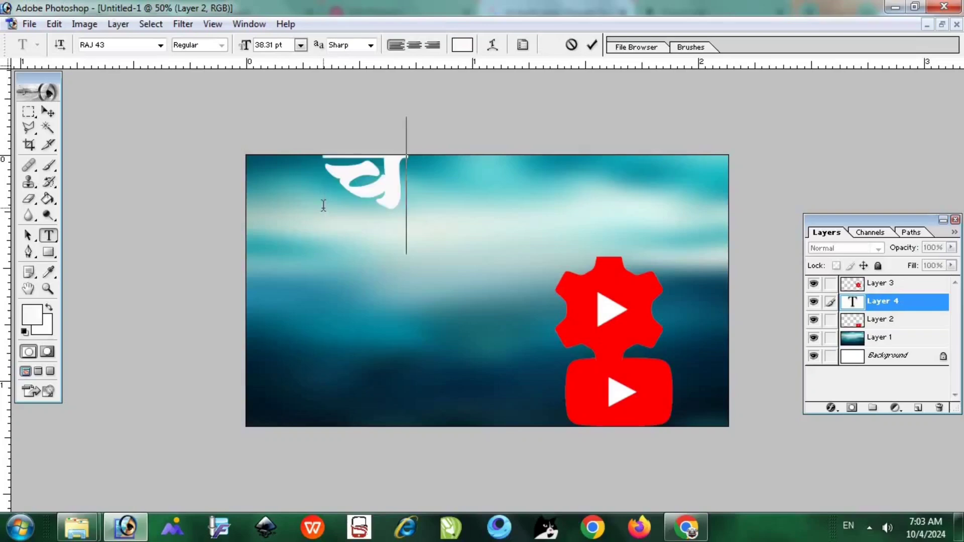
type("c")
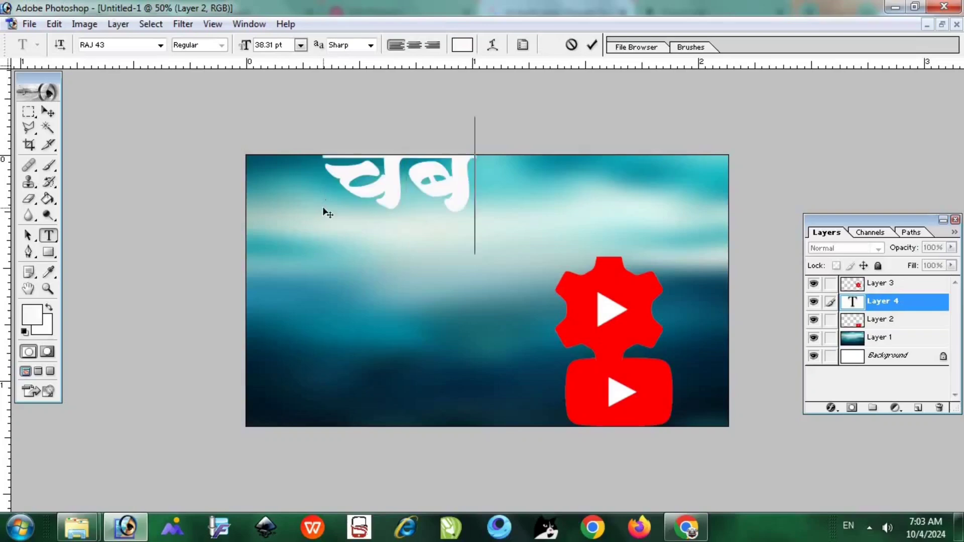
- Select all of the new text and change its font family to Arial Black
key("ctrl+a")
left_click(93, 48)
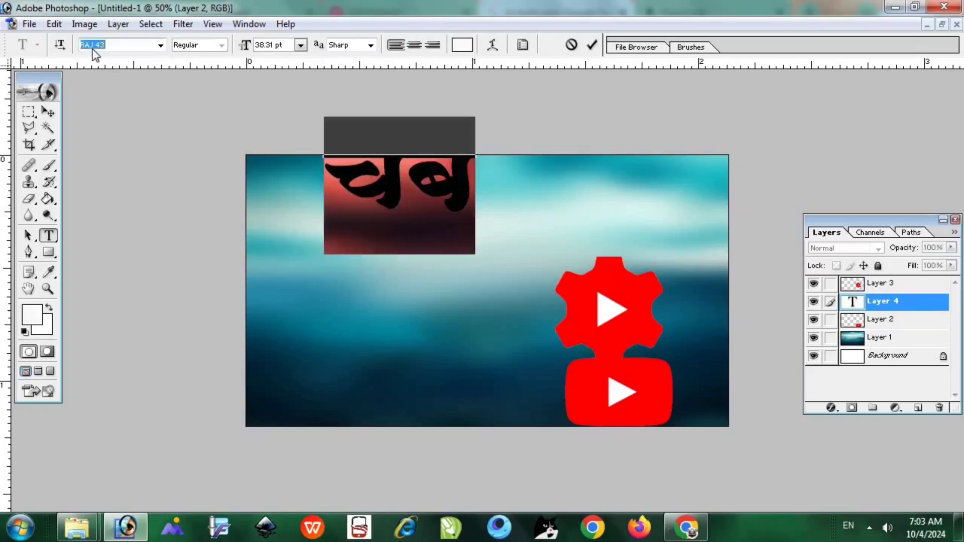
type("AA Sameer Kelk")
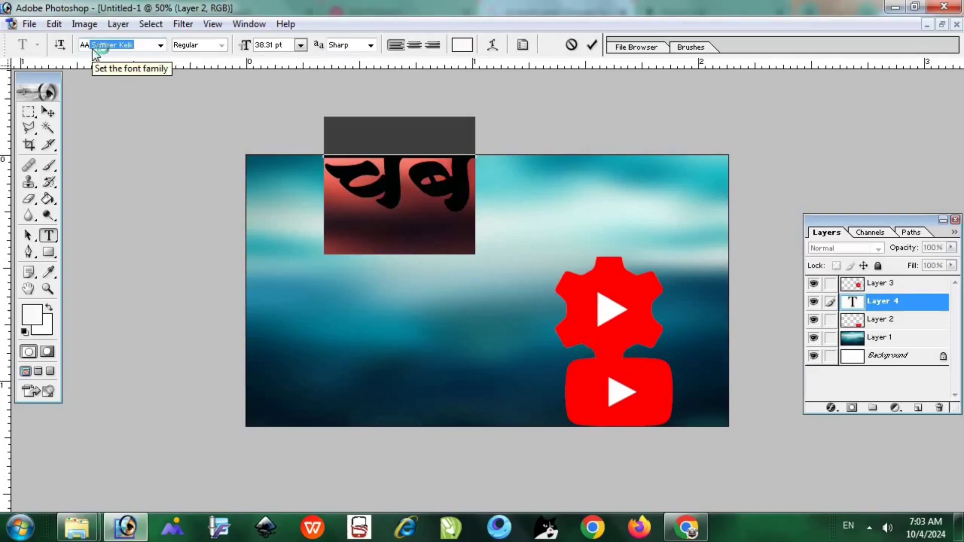
key("Down")
key("Down")
key("Down")
key("Down")
key("Down")
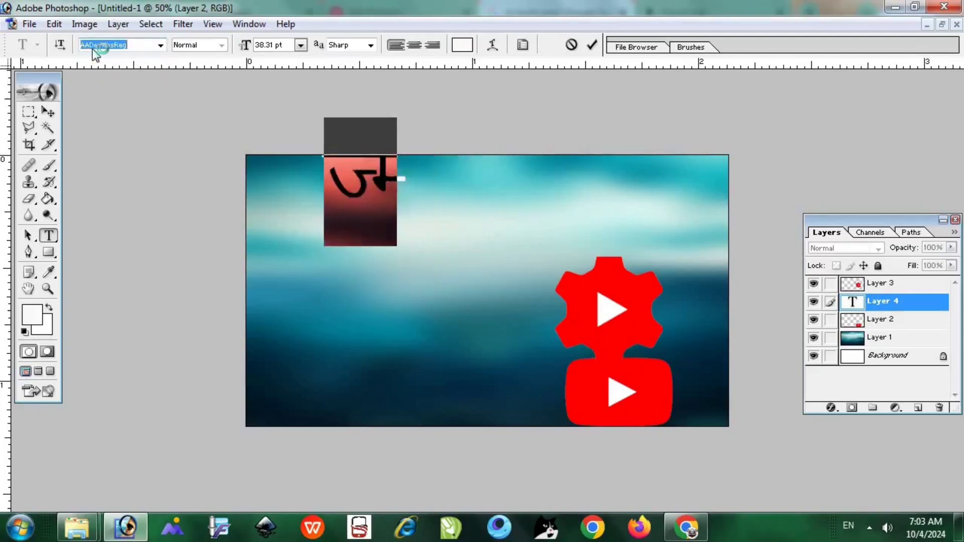
key("Down")
key("Down")
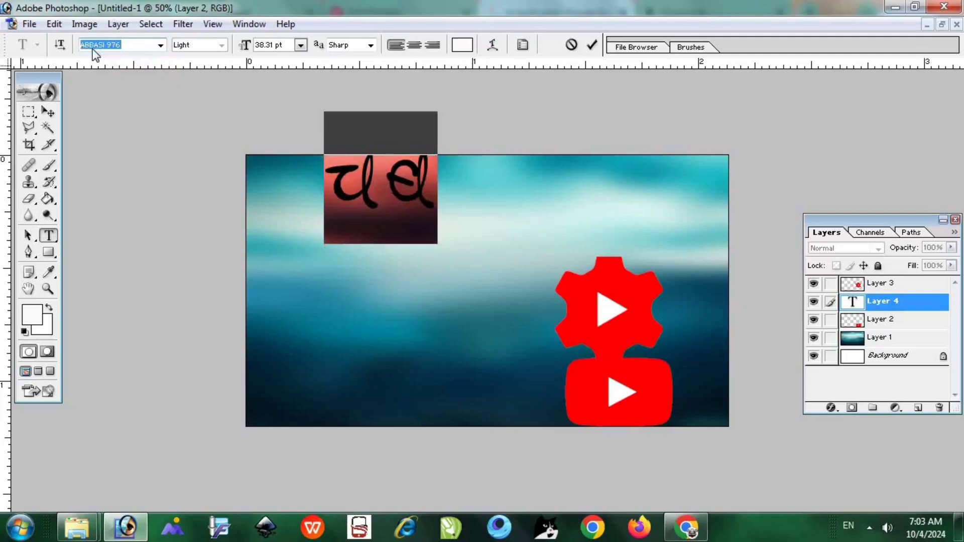
type("Ar")
key("Down")
key("Down")
key("Down")
key("Down")
key("Down")
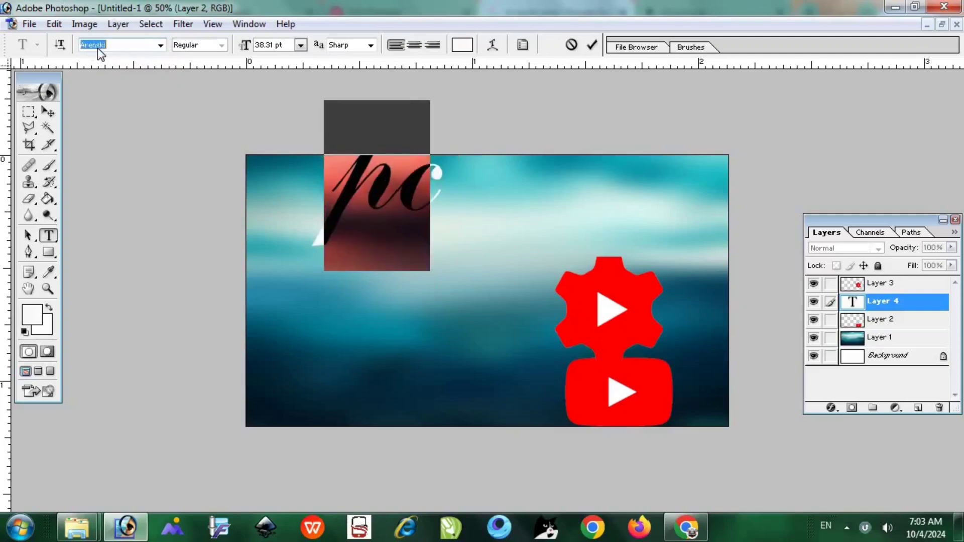
key("Down")
key("Down")
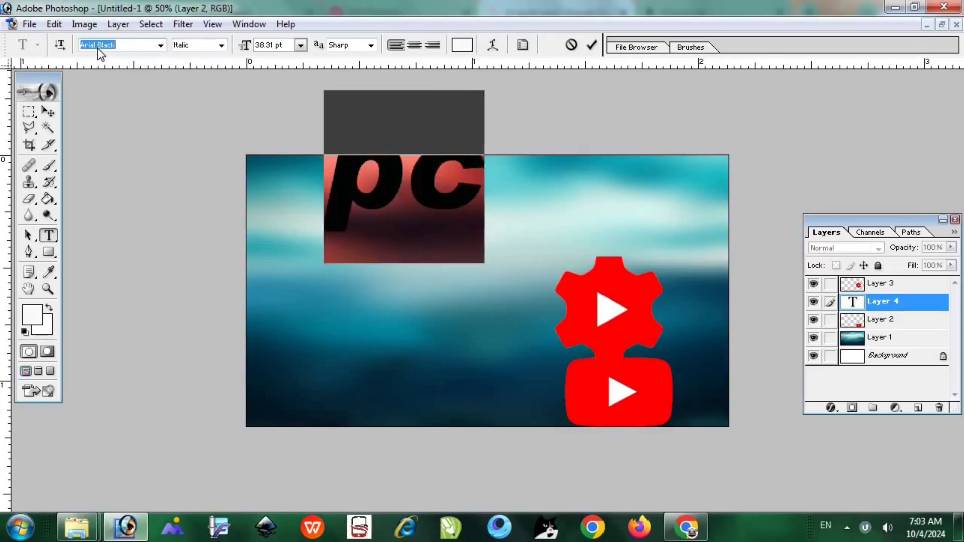
- Set the "pc" text's size to 20 pt and its font style to Italic
left_click(219, 45)
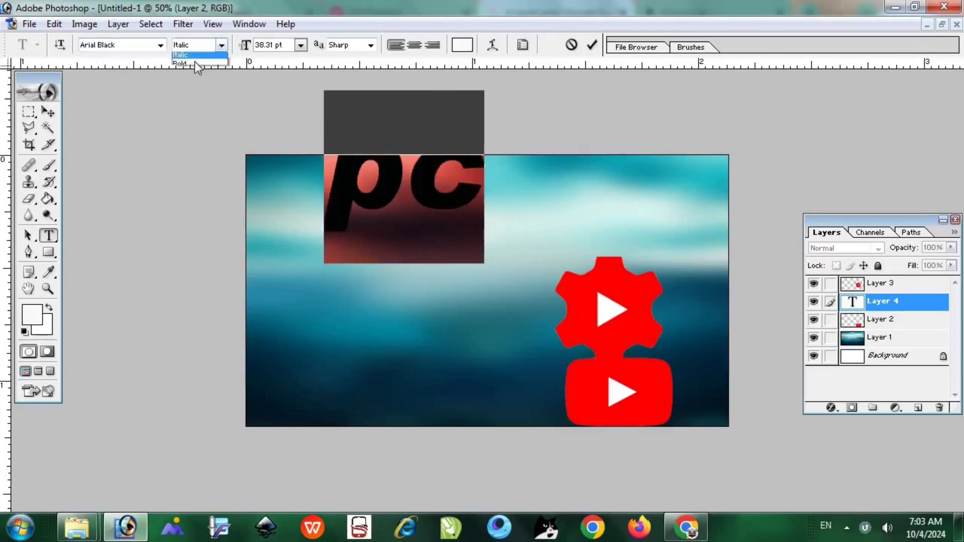
left_click(191, 68)
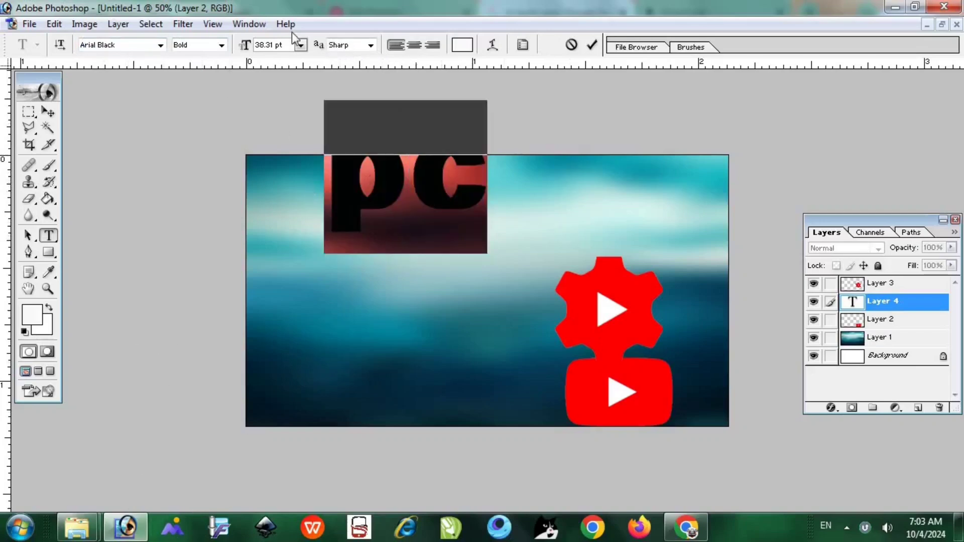
left_click(281, 45)
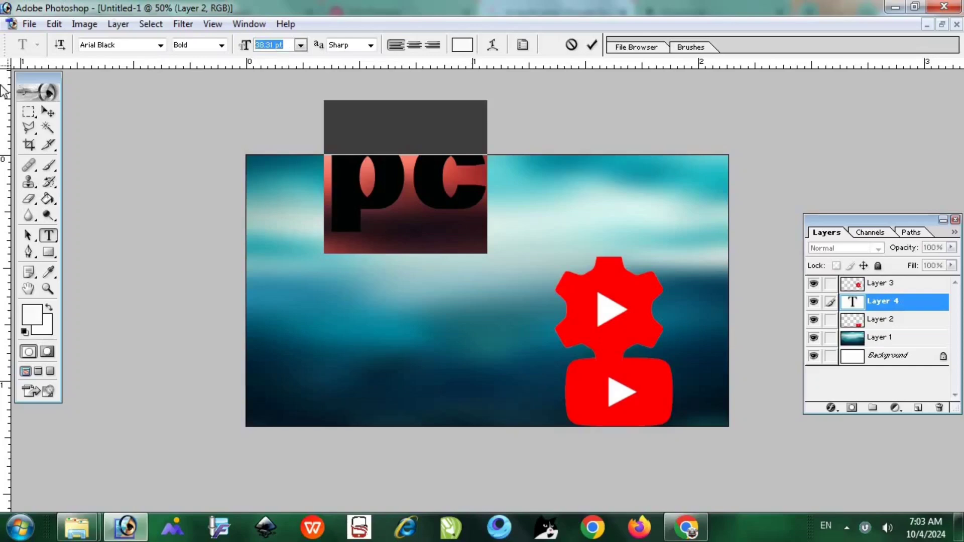
type("20")
key("Return")
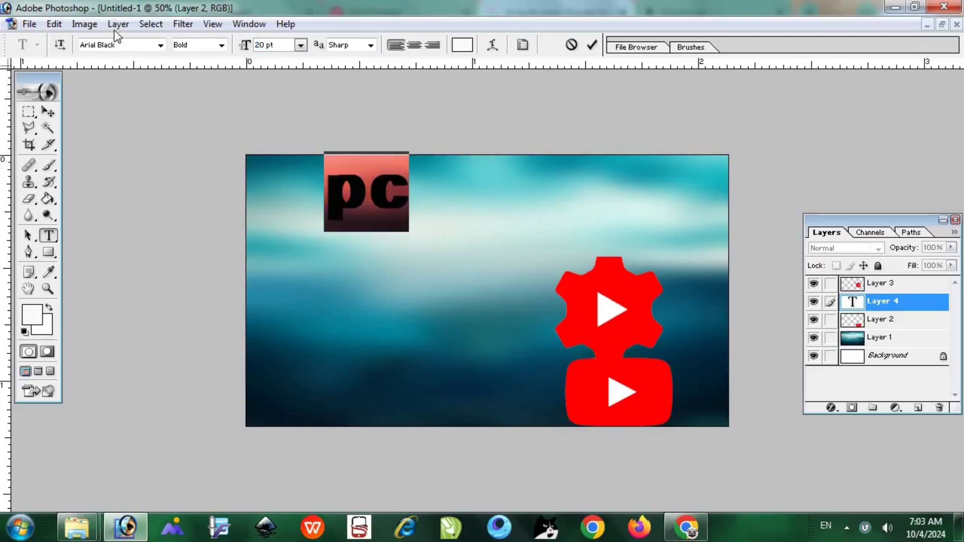
left_click(221, 45)
left_click(184, 57)
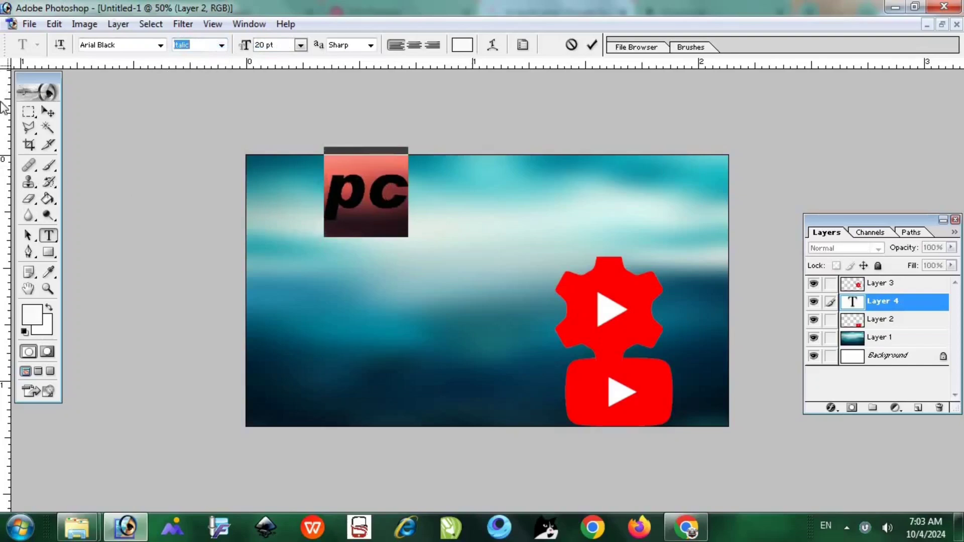
- Commit the "pc" text and move it slightly left and down within the canvas's upper-left area
left_click(49, 112)
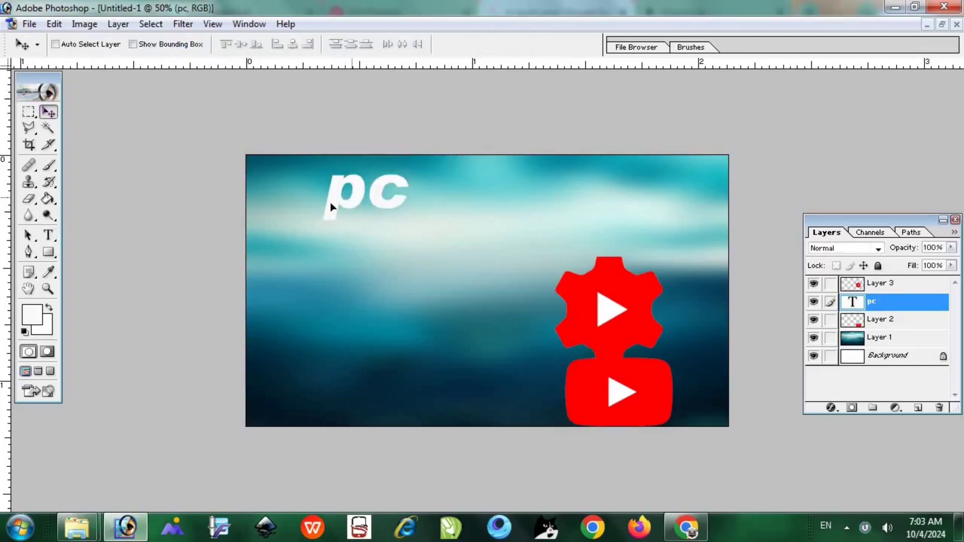
left_click_drag(349, 196, 324, 203)
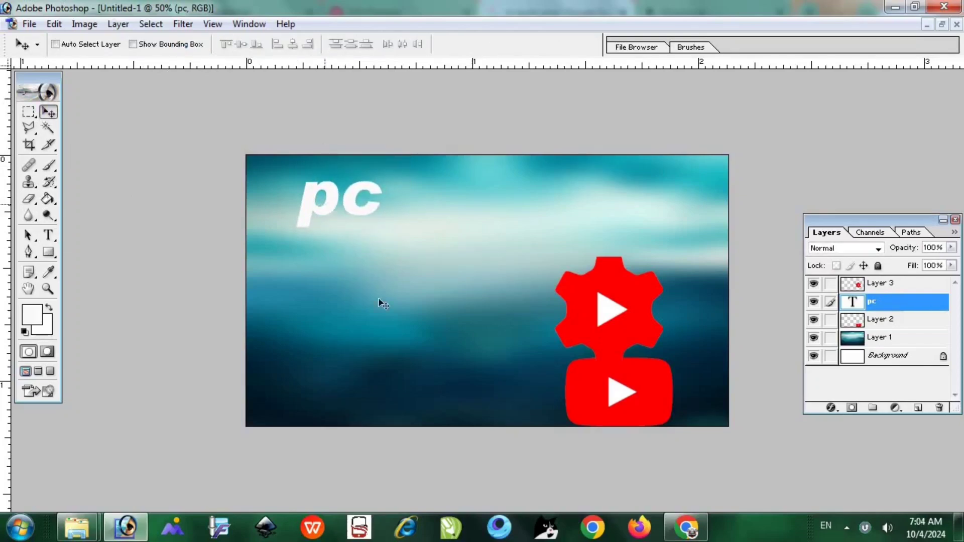
- Replace the lowercase "pc" in the upper-left text layer with uppercase "PC"
left_click(48, 235)
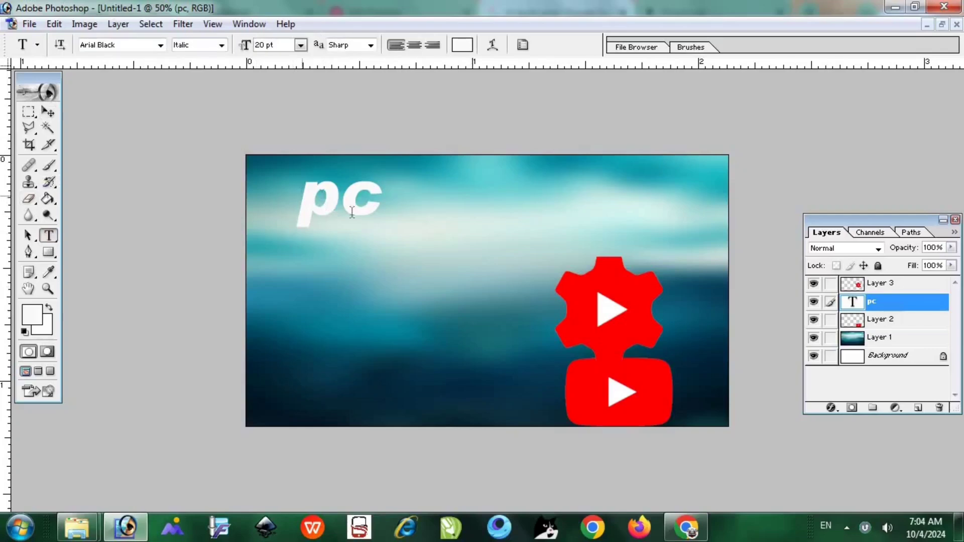
double_click(331, 201)
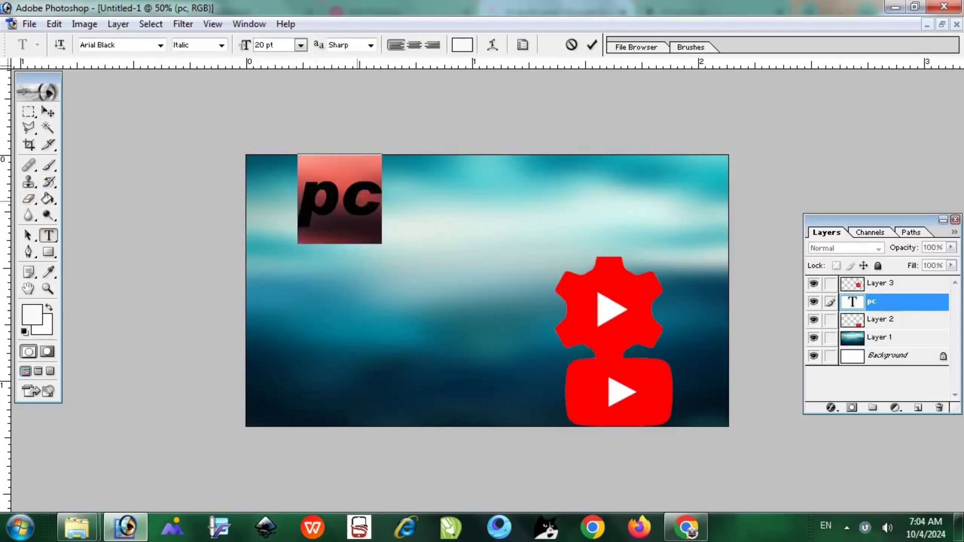
left_click(357, 199)
key("BackSpace")
key("BackSpace")
type("P")
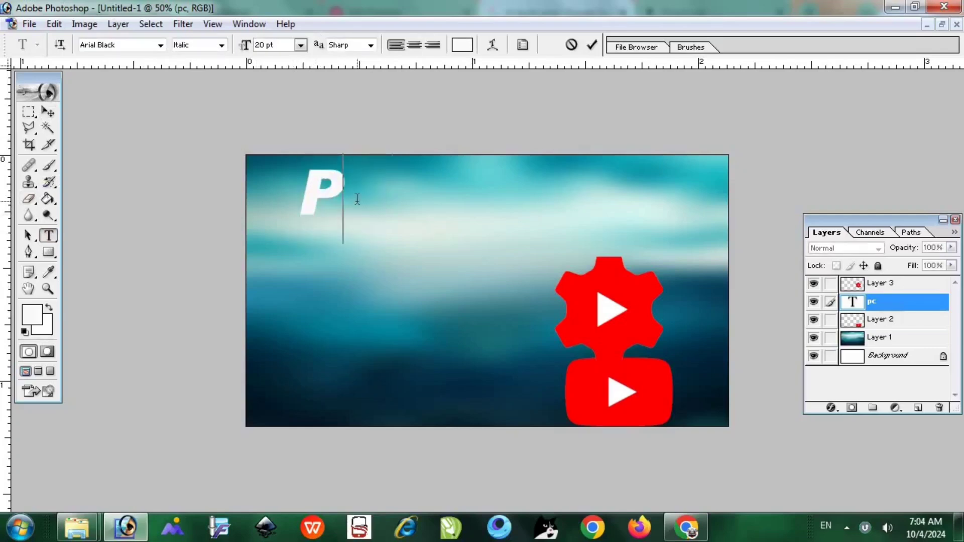
type("C")
- Recolour the whole "PC" text golden yellow with a hue of 48° and move it slightly down and left
key("ctrl+a")
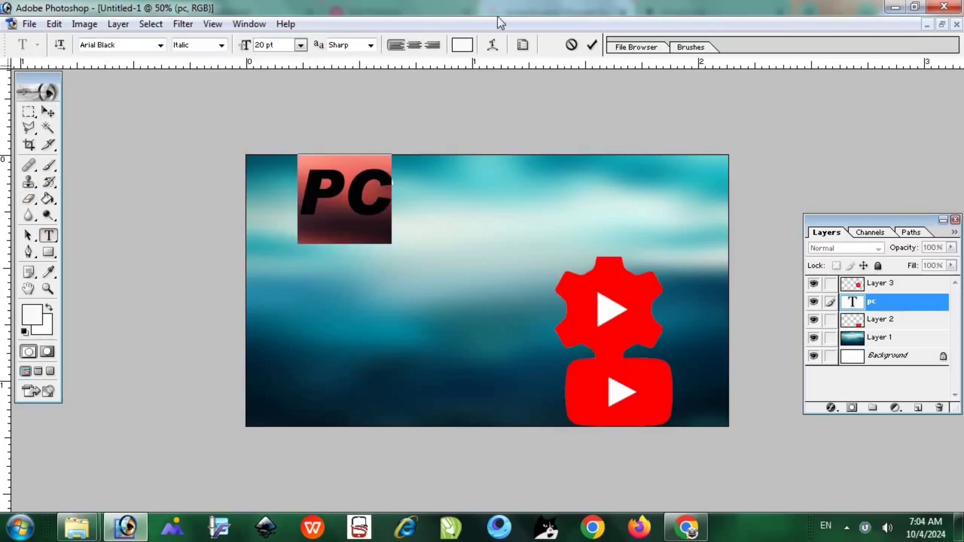
left_click(461, 46)
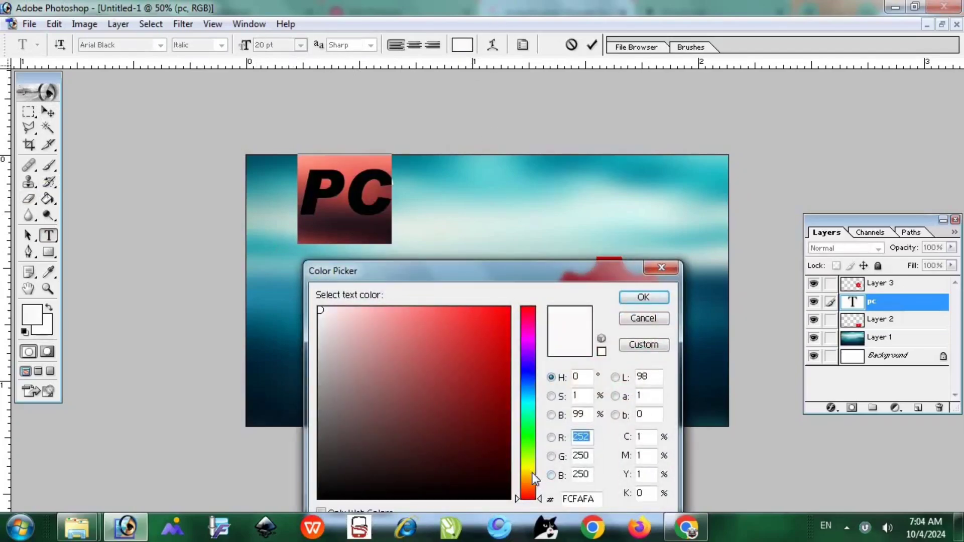
left_click(527, 475)
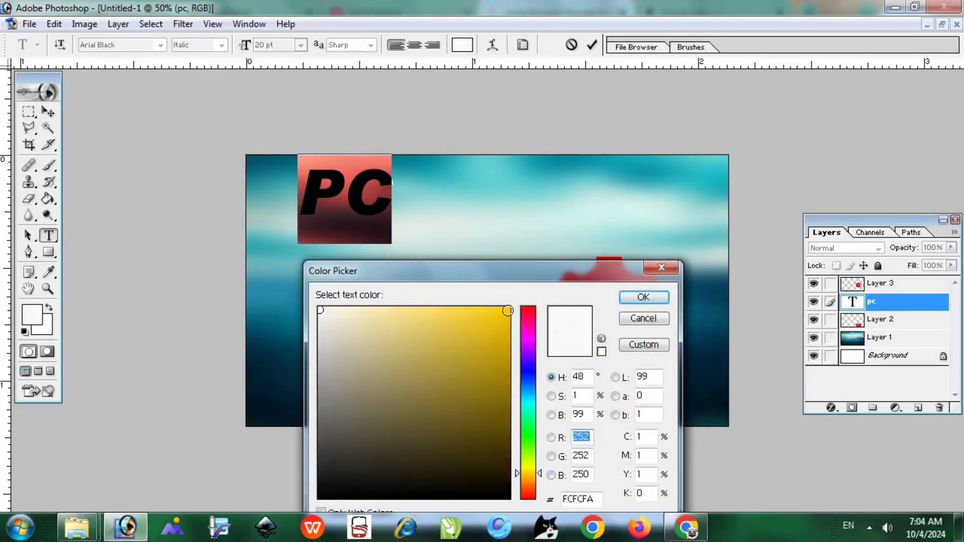
left_click(508, 310)
left_click(644, 297)
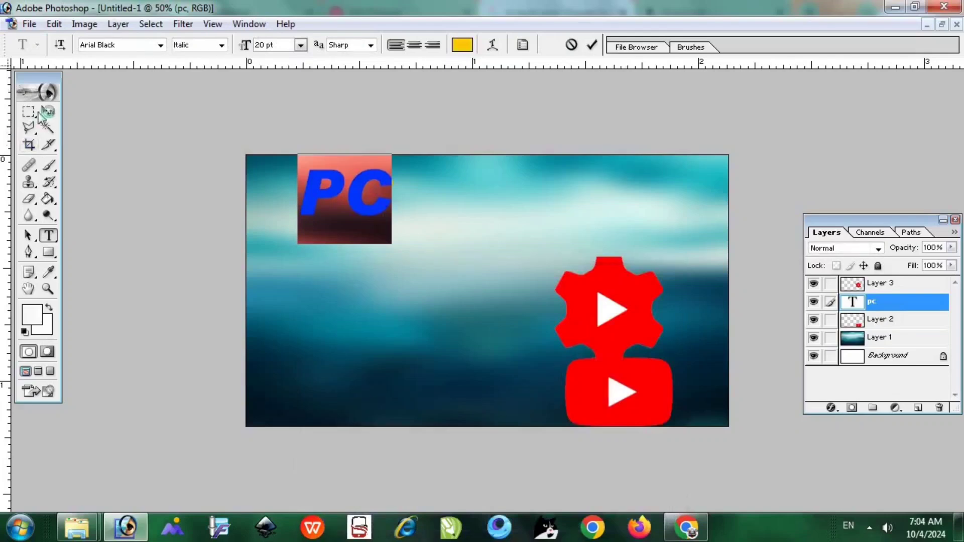
left_click(48, 111)
left_click_drag(354, 223, 337, 243)
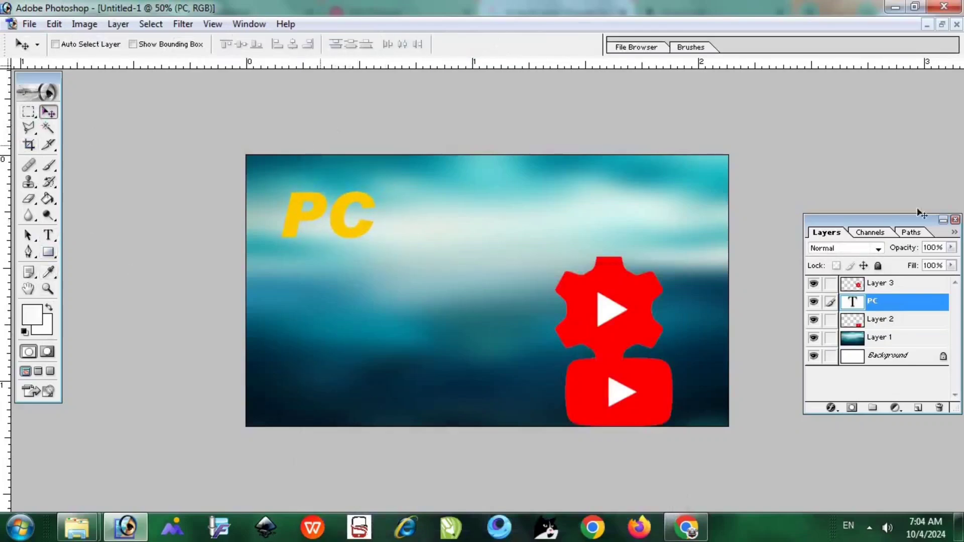
- Add a black 3 px outside Stroke effect to the "PC" text layer
right_click(900, 307)
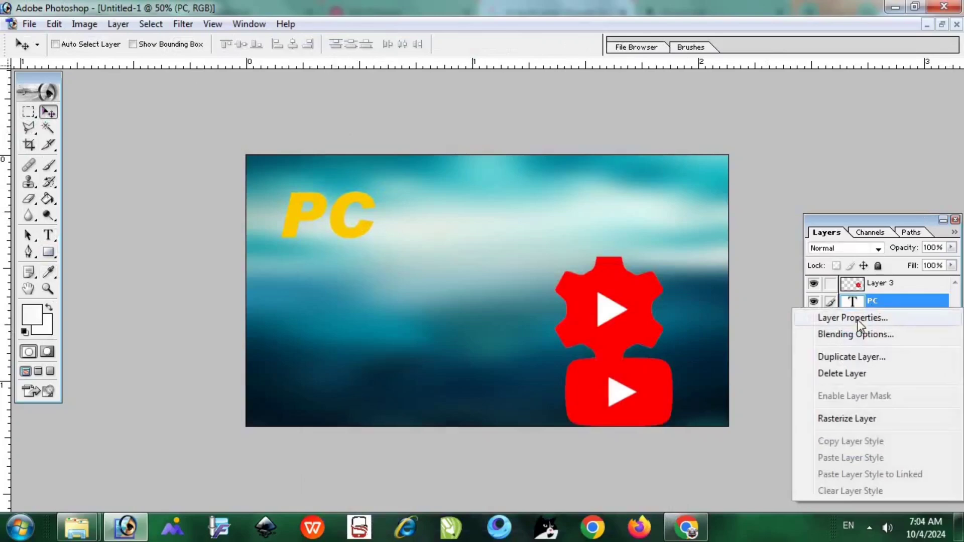
left_click(859, 334)
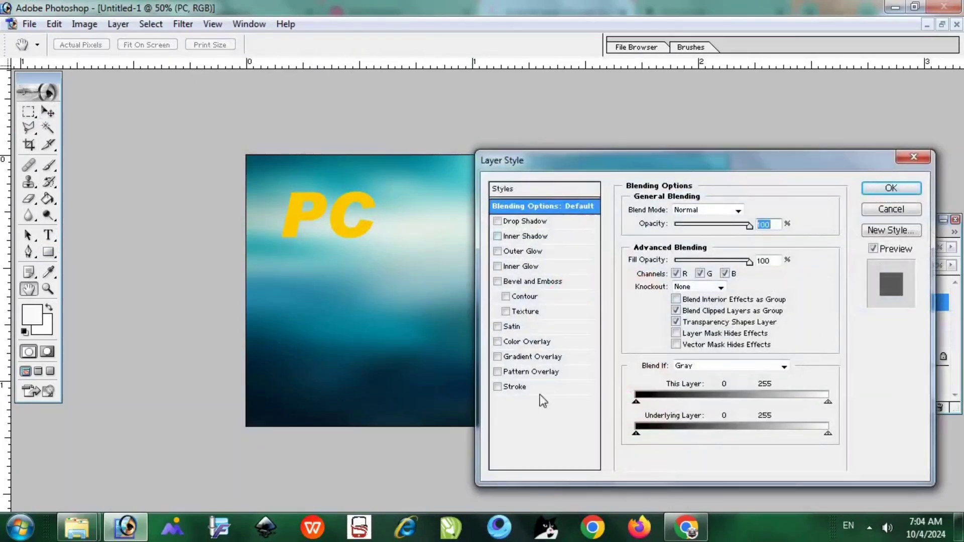
left_click(517, 386)
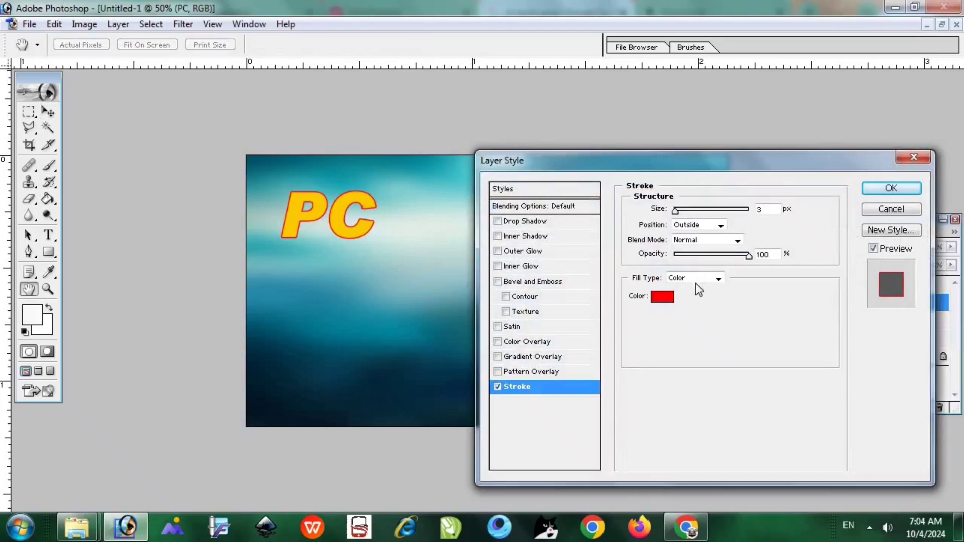
left_click(665, 296)
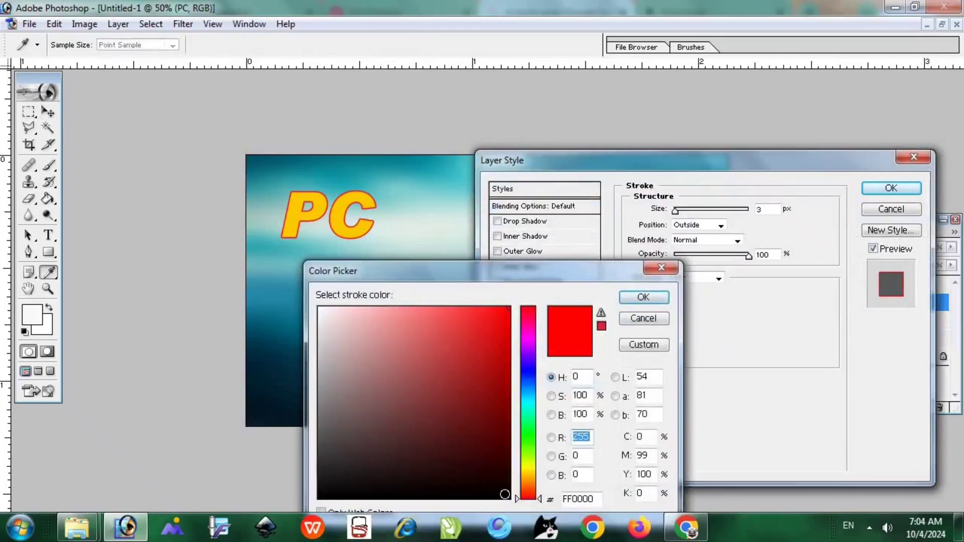
type("0")
left_click(644, 298)
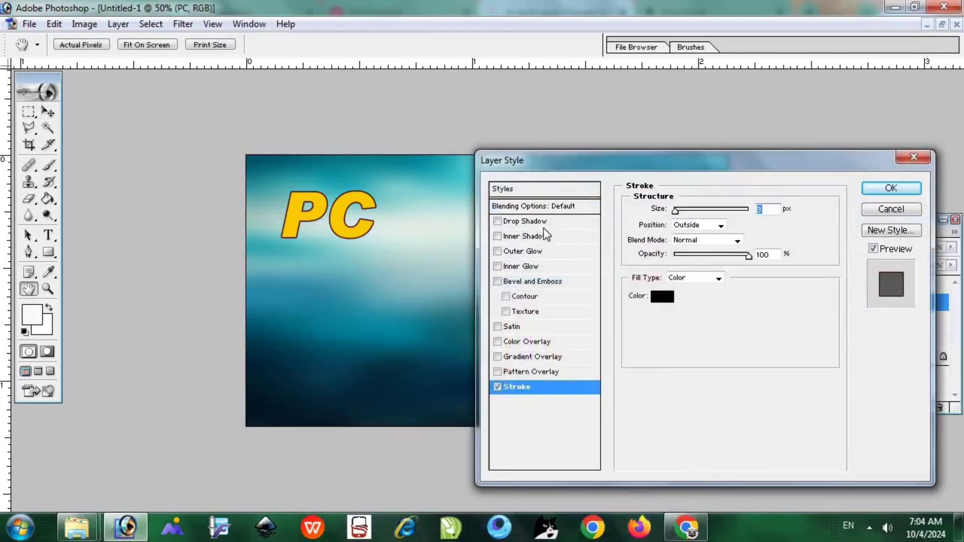
- Add a Drop Shadow with 84% opacity and 17 px distance to the "PC" layer and apply the layer style
left_click(525, 222)
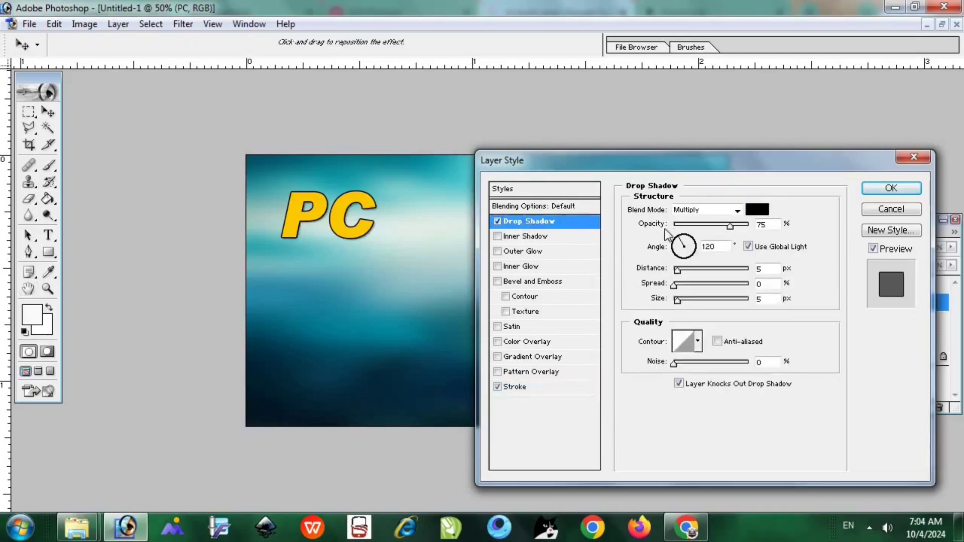
left_click_drag(730, 226, 737, 227)
left_click_drag(679, 271, 687, 268)
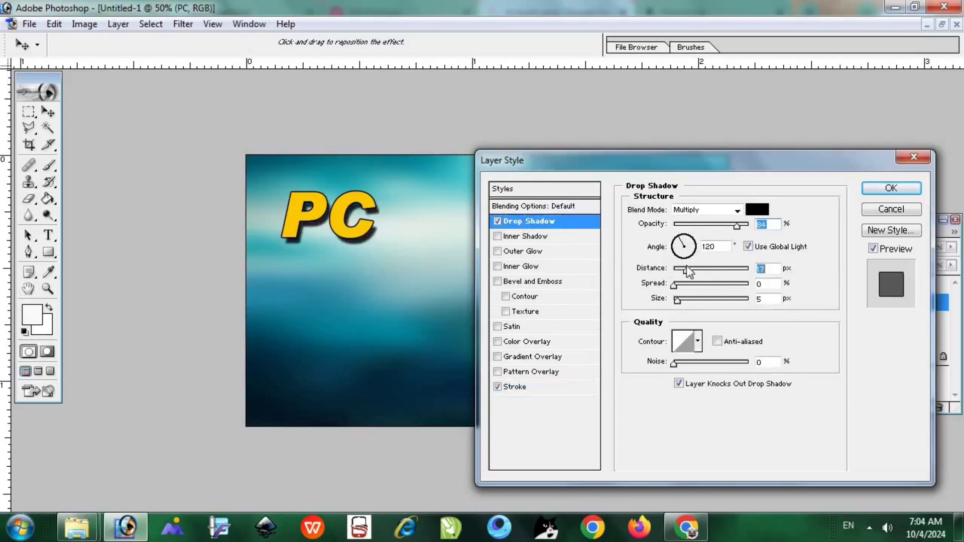
left_click(891, 188)
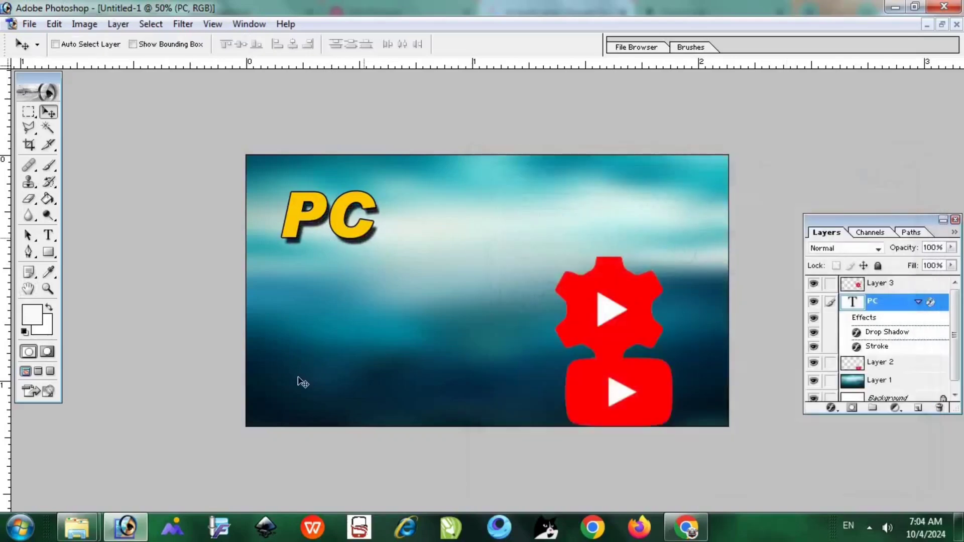
left_click(48, 235)
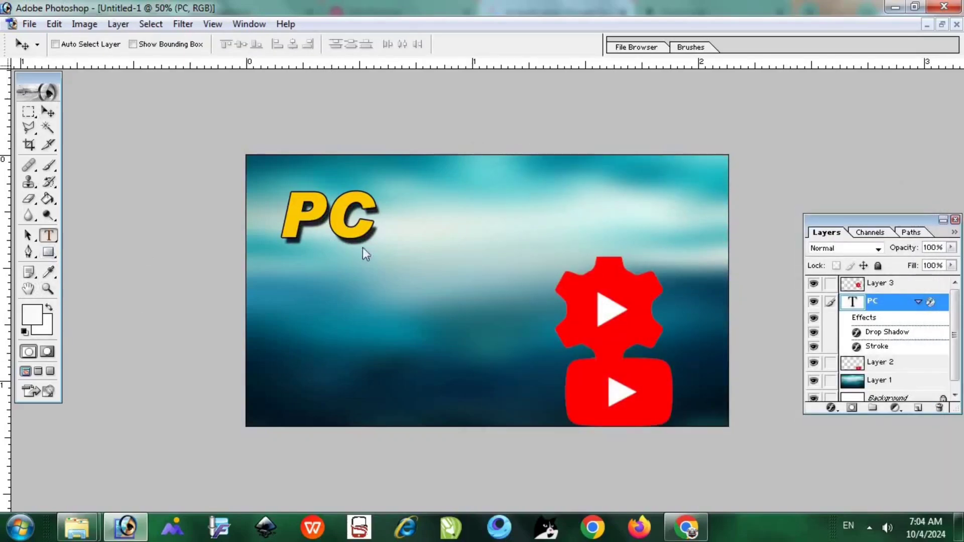
left_click(410, 236)
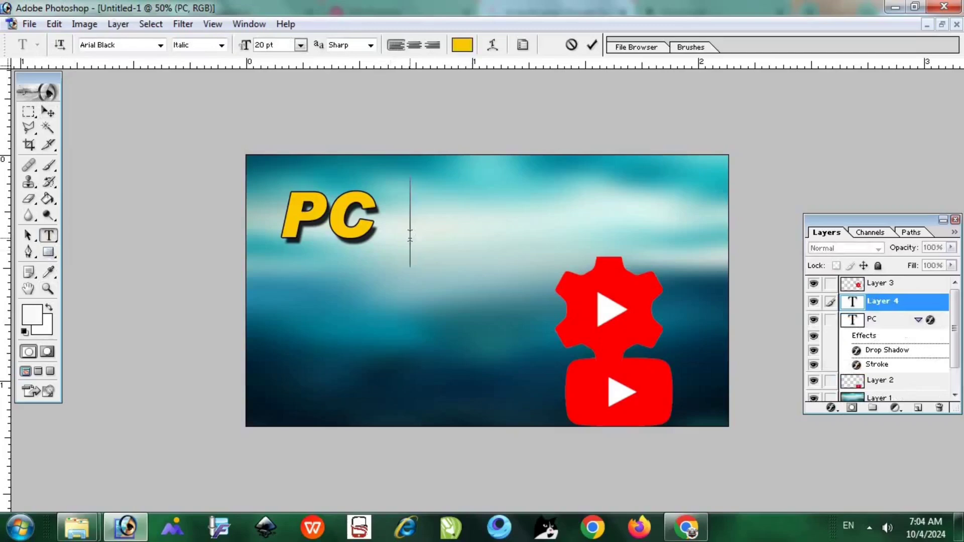
type("I")
key("BackSpace")
left_click(109, 49)
type("RAJ 01")
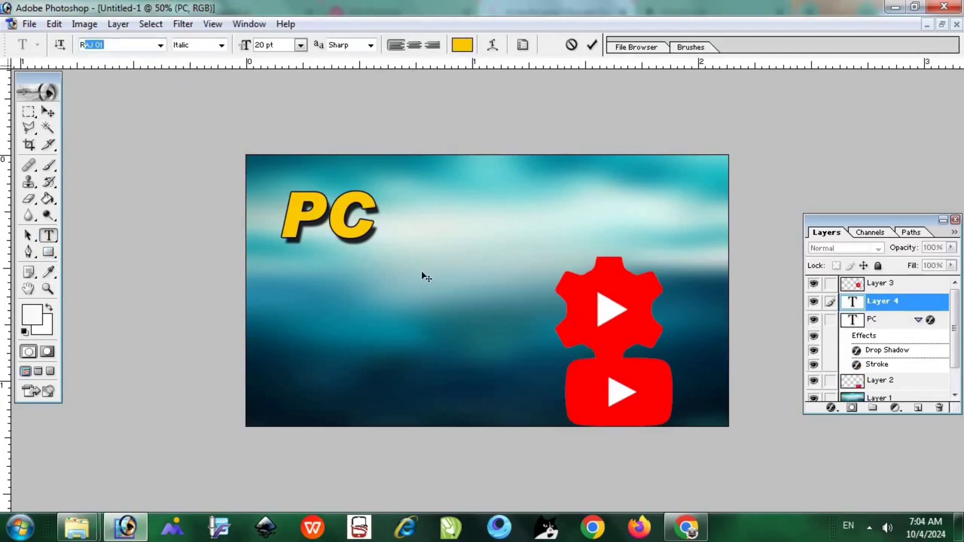
key("Return")
left_click(48, 112)
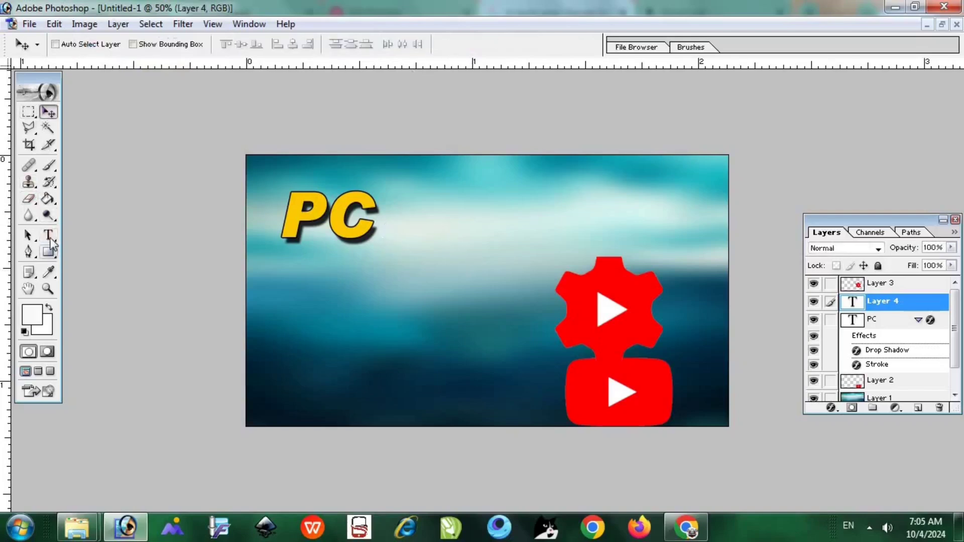
- Add a new text layer just below "PC" containing the letters "lf" and set its font family to RAJ 05
left_click(48, 236)
left_click(329, 284)
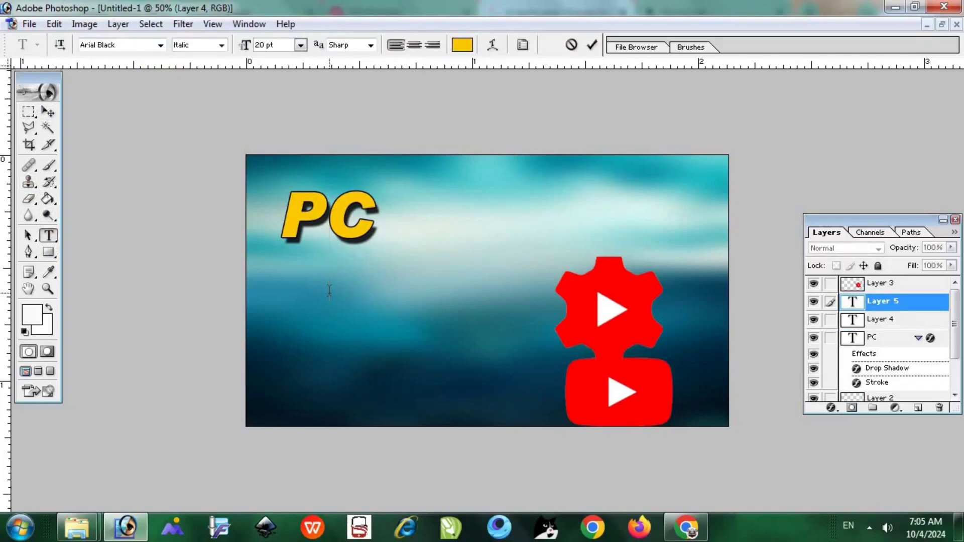
type("If")
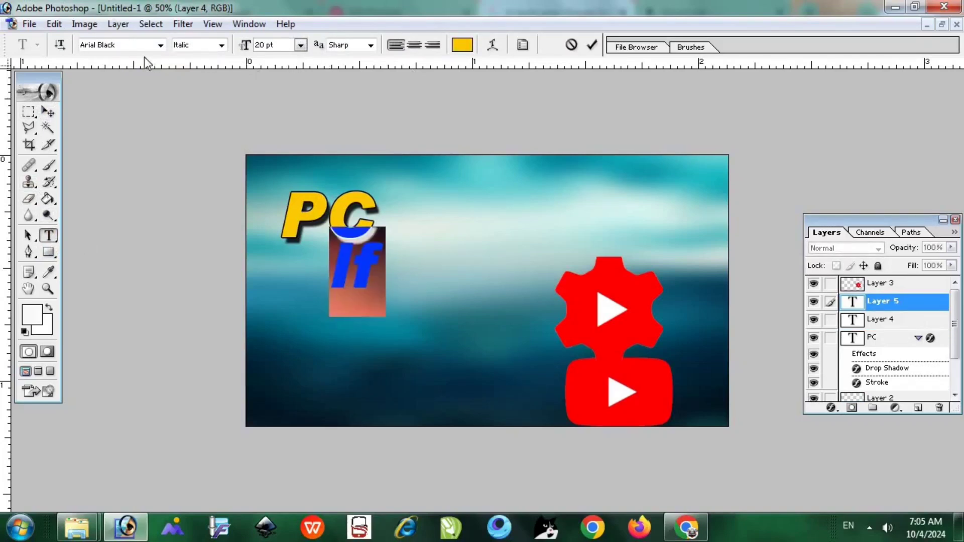
type("RAJ 01")
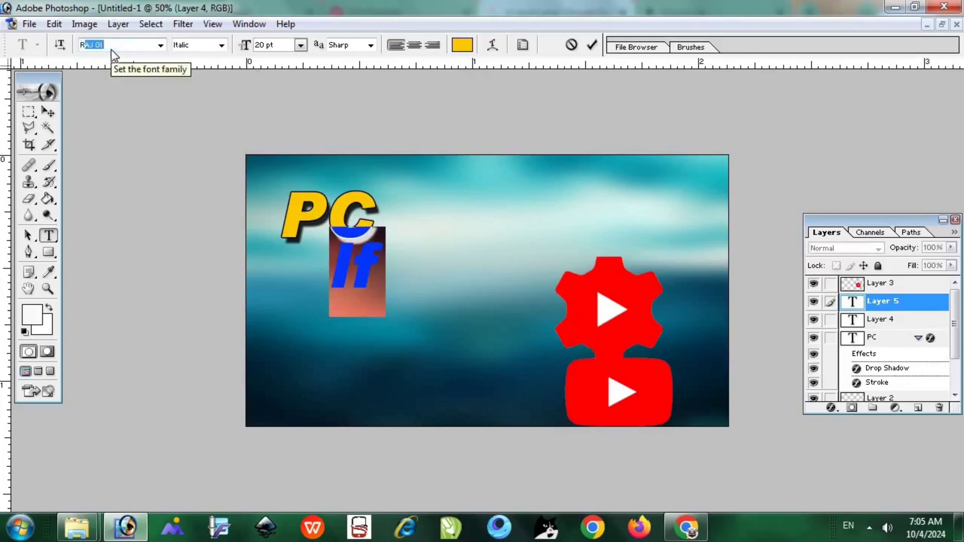
key("Down")
key("Down")
key("Down")
key("Down")
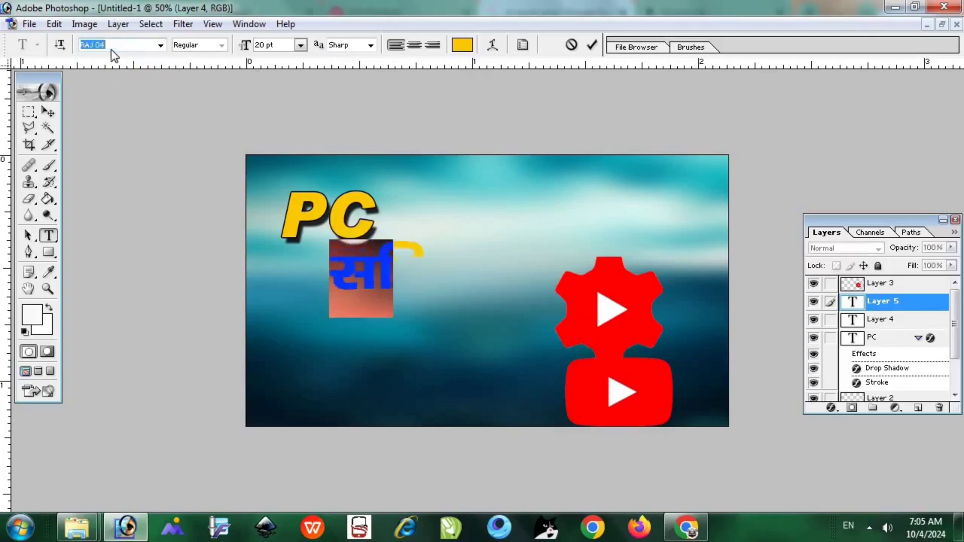
key("Up")
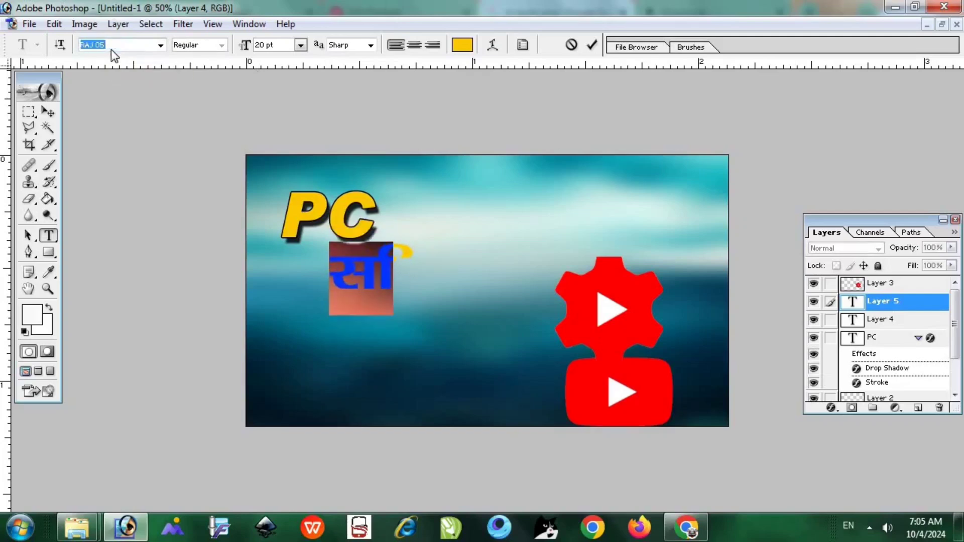
- Replace the last character of the new text with "s" so the word reads "से"
key("Right")
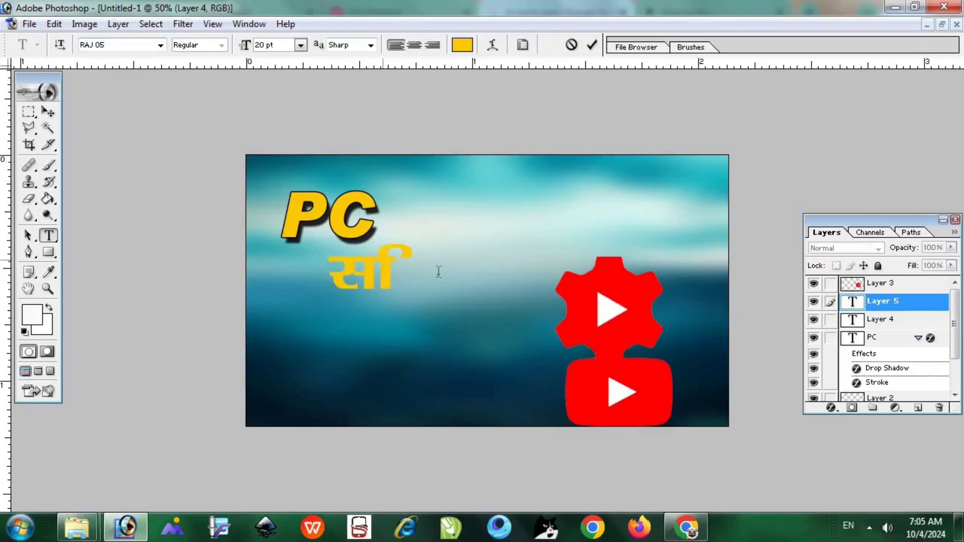
key("shift+Left")
type("े")
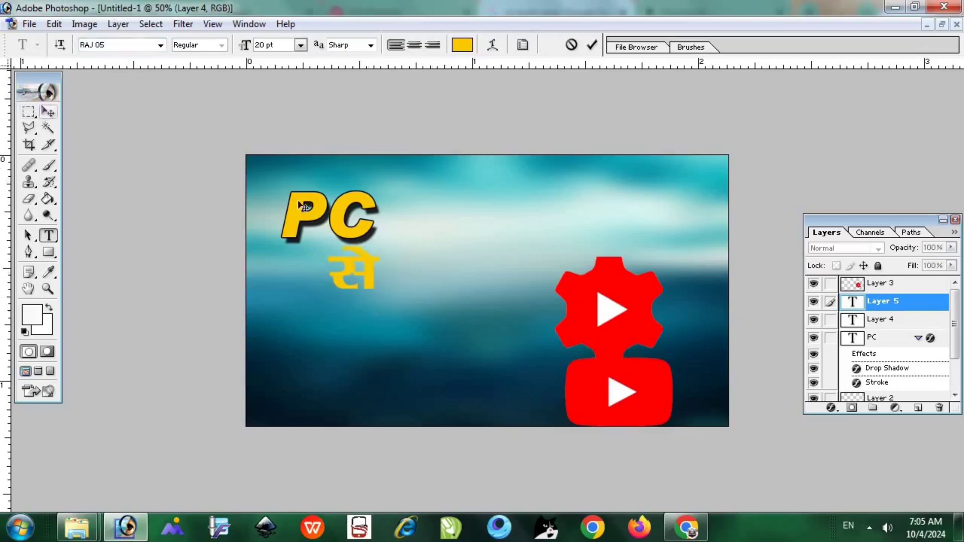
- Recolour the "से" text orange-red (FA3203) and move it beside "PC" on its right
key("ctrl+a")
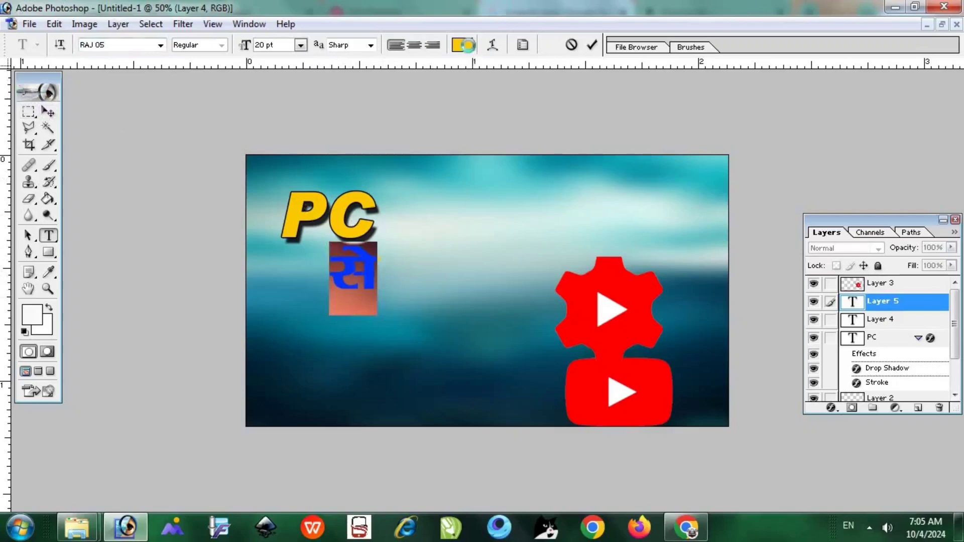
left_click(462, 44)
left_click(529, 500)
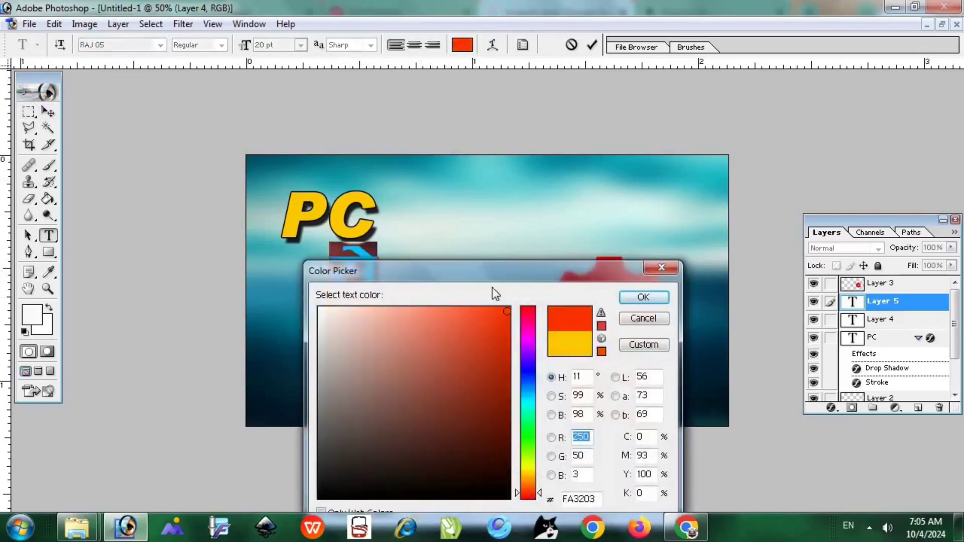
left_click(643, 297)
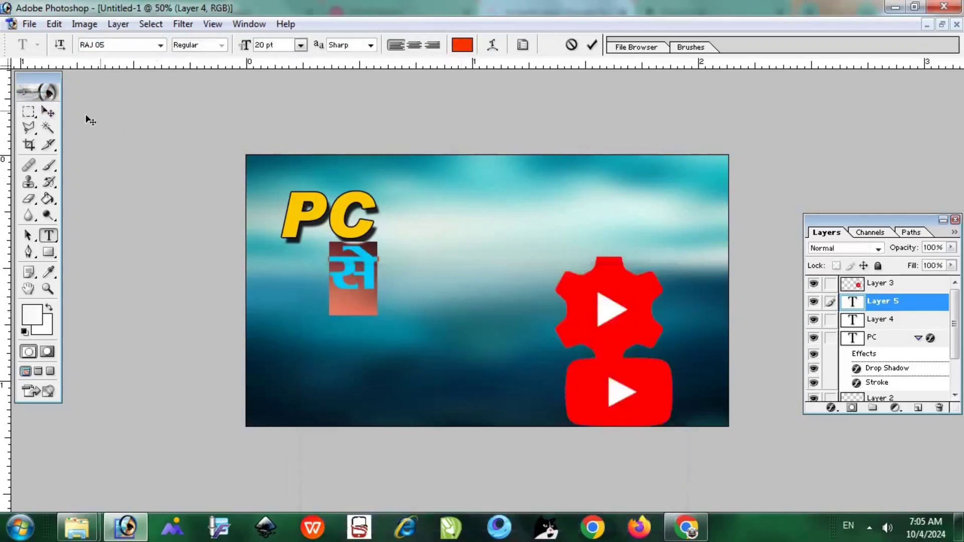
left_click(48, 112)
left_click_drag(339, 274, 411, 216)
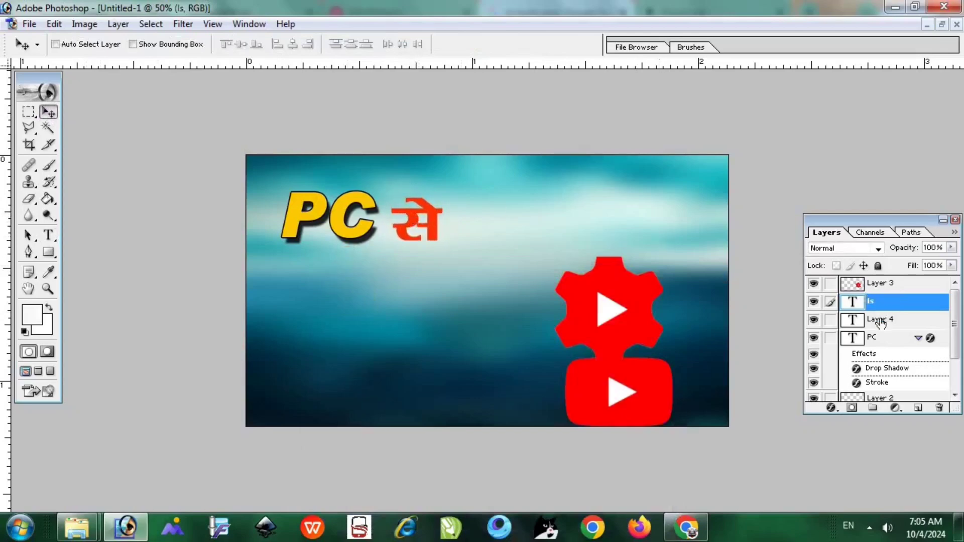
- Add a 3 px black outside Stroke and a Drop Shadow with 14 px distance to the "से" text layer
right_click(876, 303)
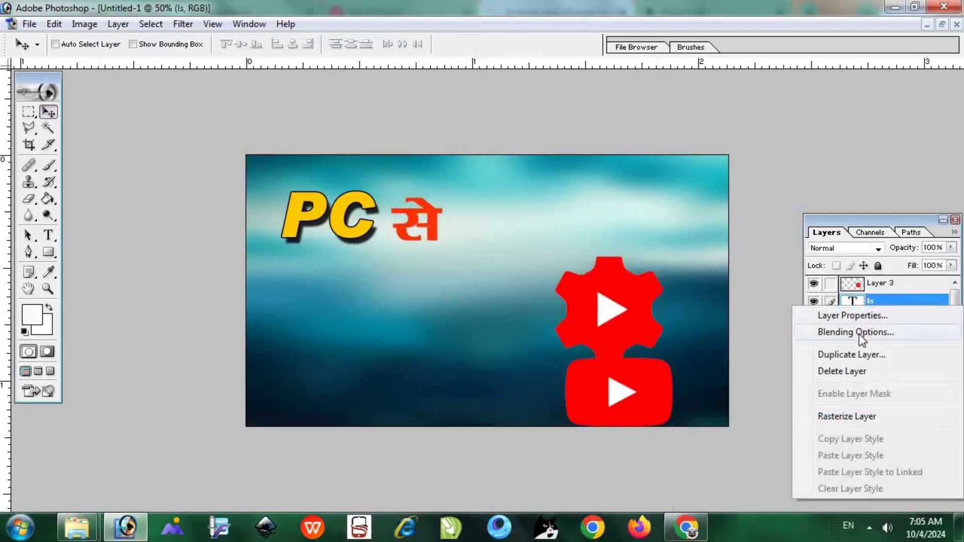
left_click(864, 332)
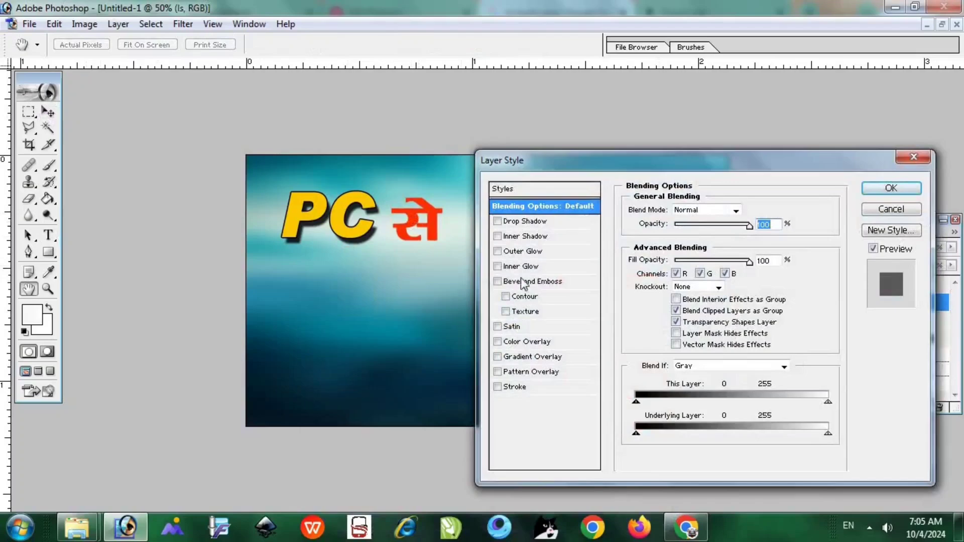
left_click(517, 387)
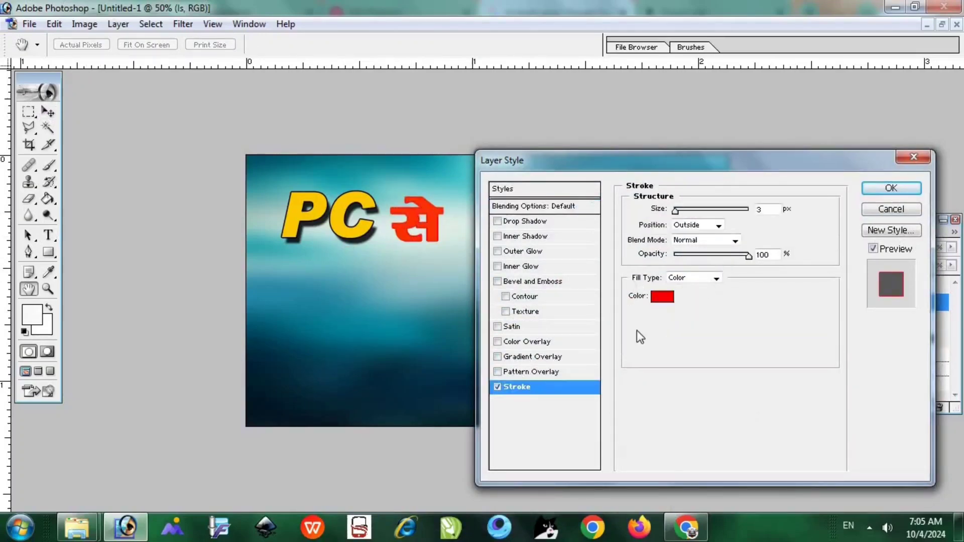
left_click(661, 297)
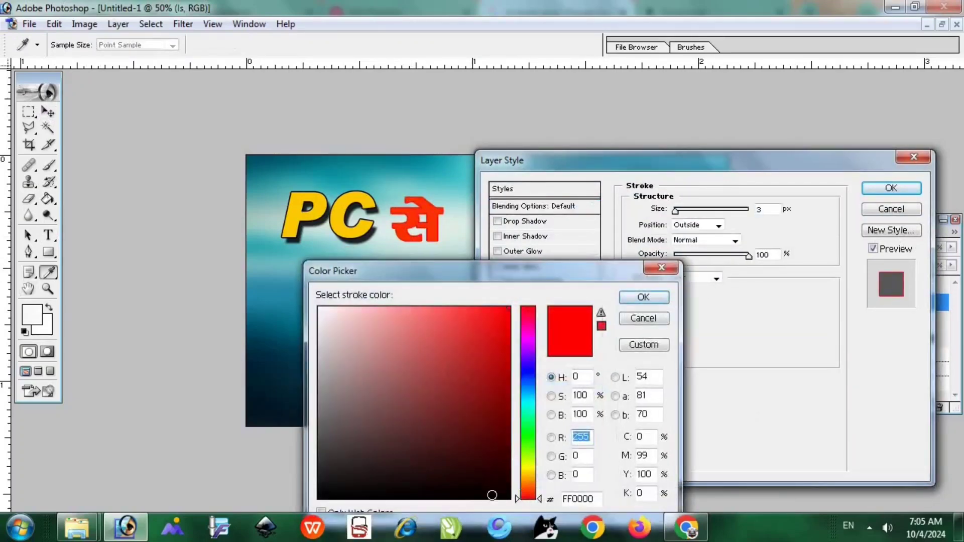
type("01")
left_click(650, 296)
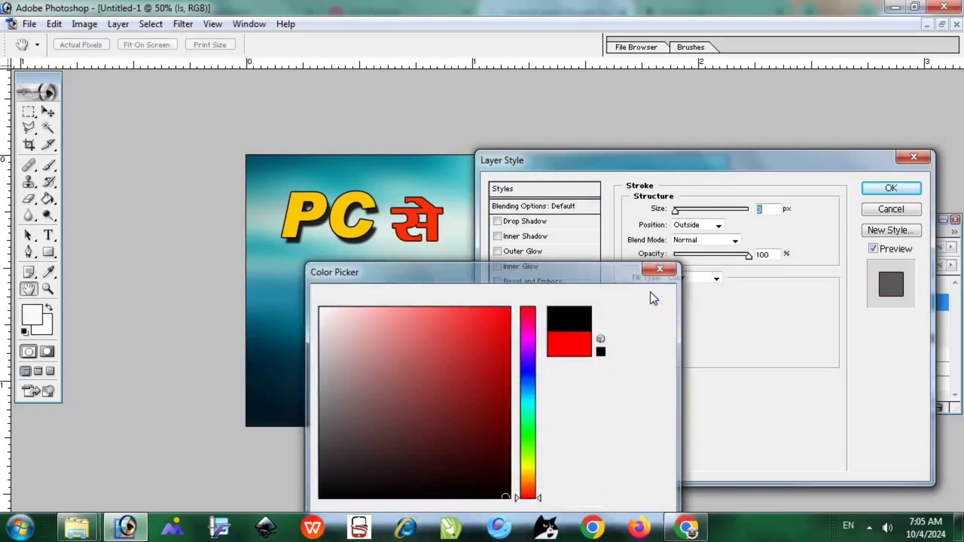
left_click(553, 222)
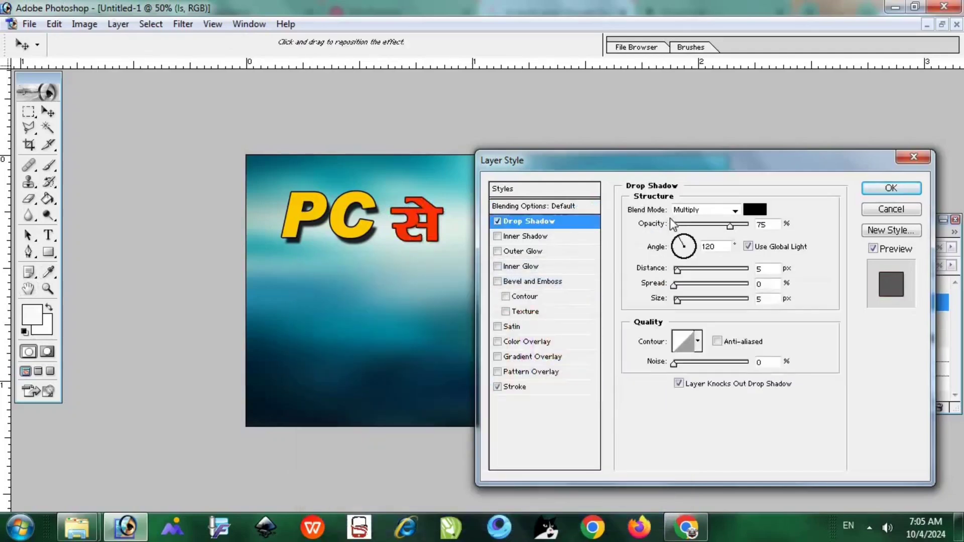
left_click_drag(681, 272, 687, 272)
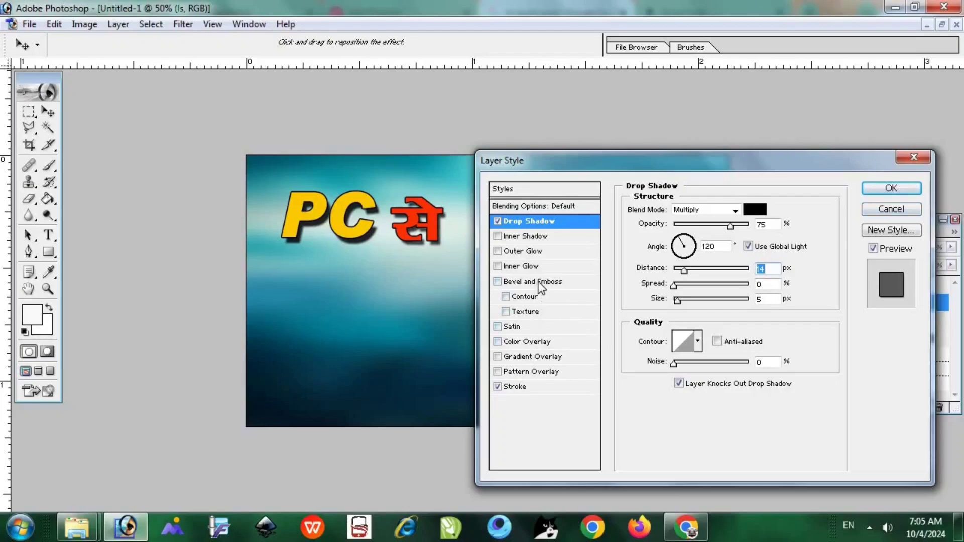
- Add a default Bevel and Emboss to "से", apply the layer style and nudge the word slightly right and up
left_click(564, 282)
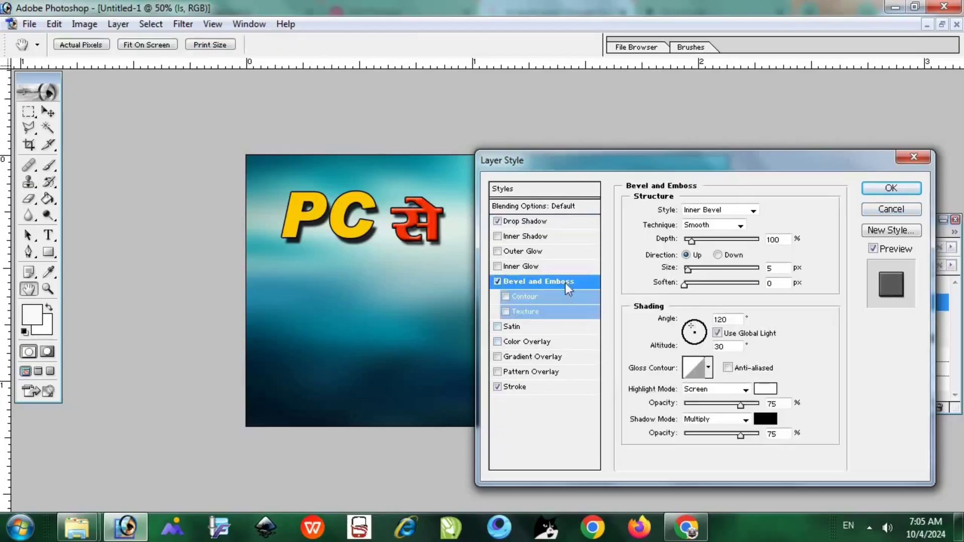
left_click(879, 194)
left_click_drag(431, 208, 437, 205)
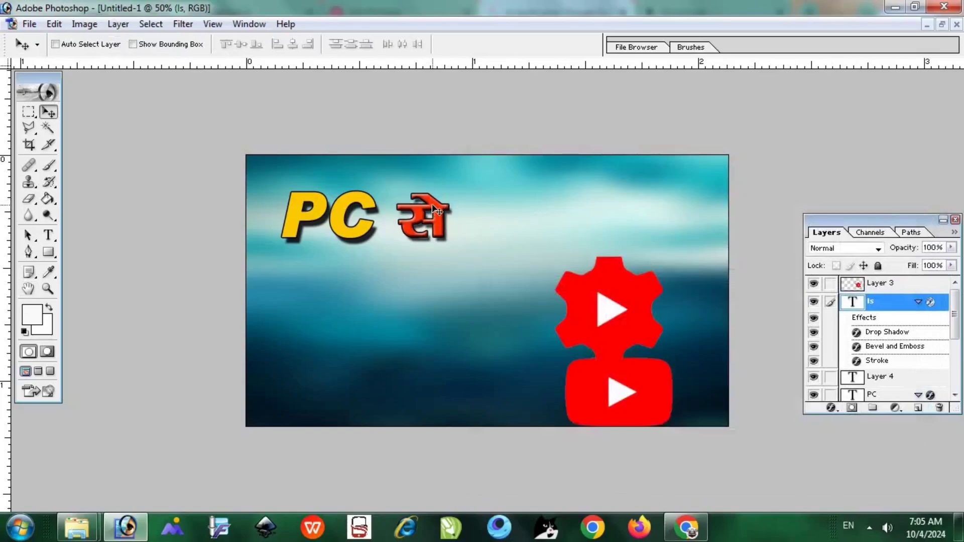
- Create a new white RGB document measuring 2.833 x 2.667 inches at 72 pixels/inch, with both dimensions in inches
left_click(29, 24)
left_click(41, 39)
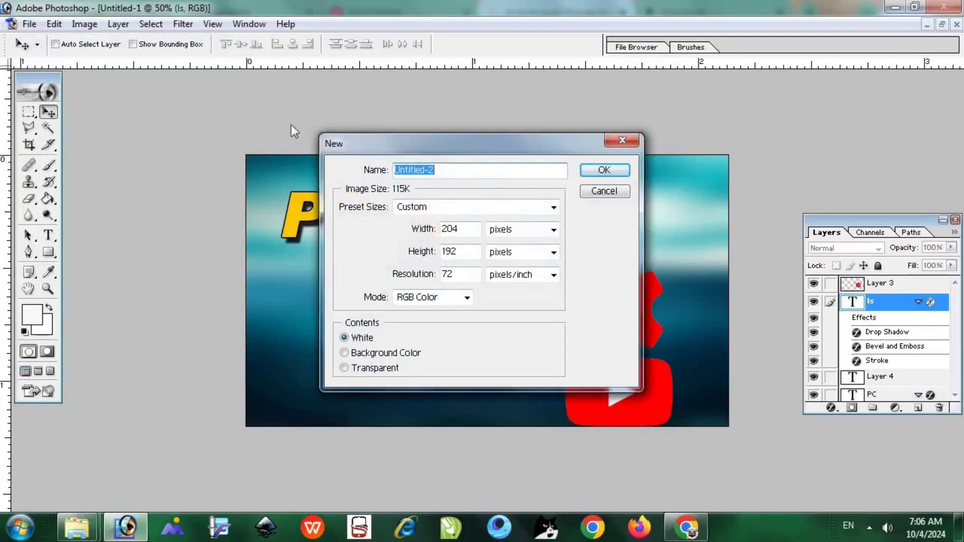
left_click(504, 235)
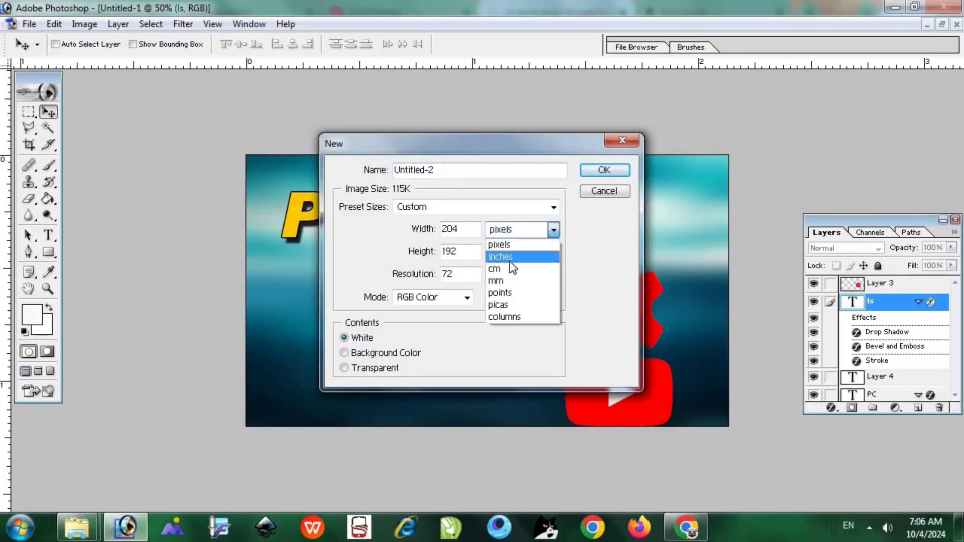
left_click(508, 256)
left_click(509, 253)
left_click(502, 279)
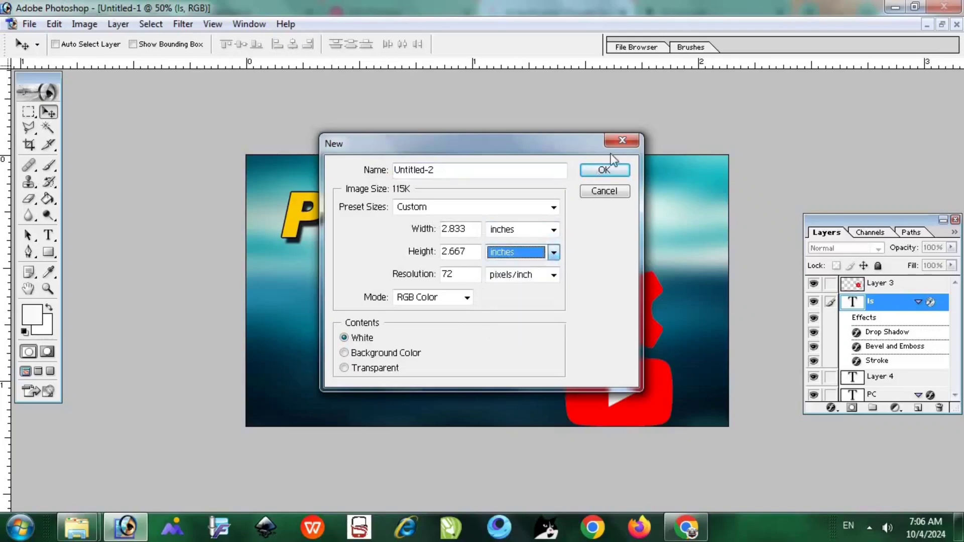
left_click(608, 170)
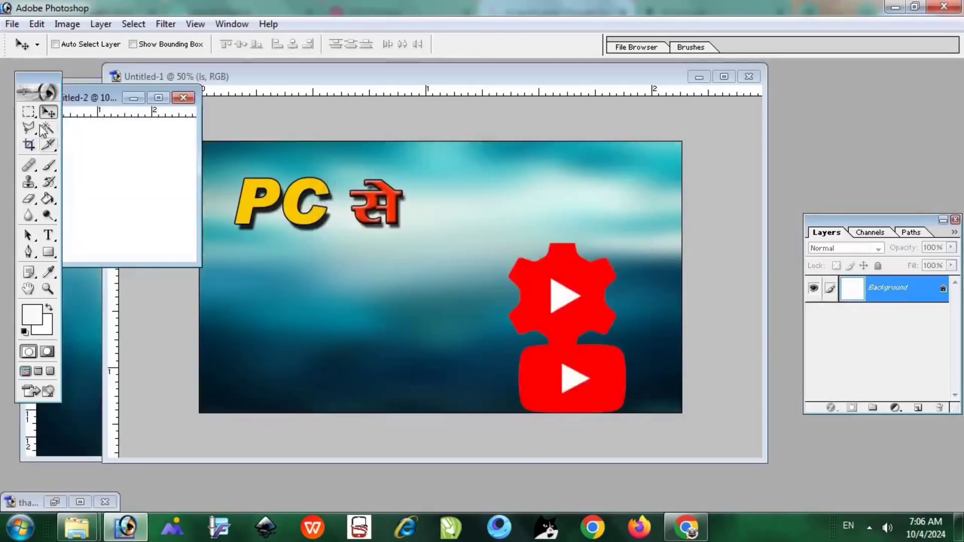
- Draw a wide rectangular marquee selection in the middle of the new white document
left_click(28, 112)
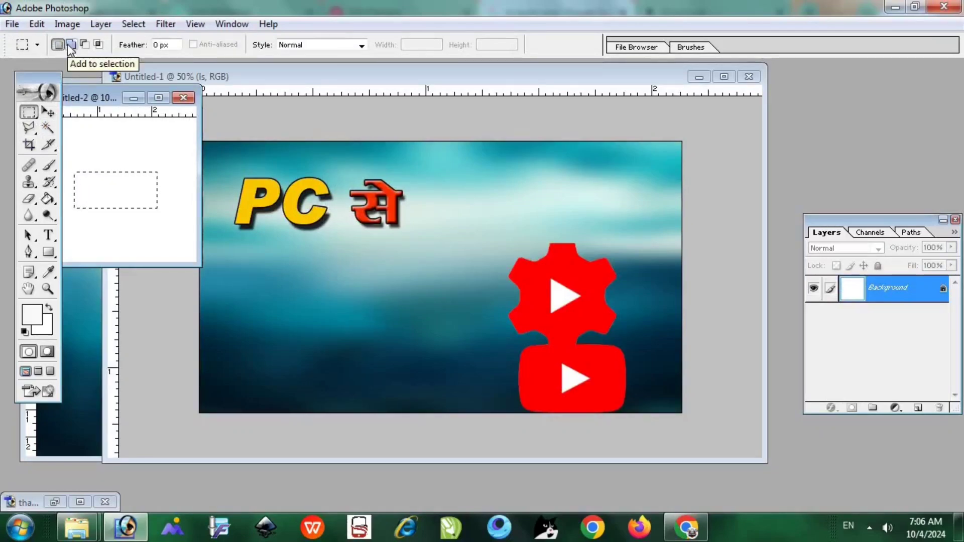
left_click(38, 45)
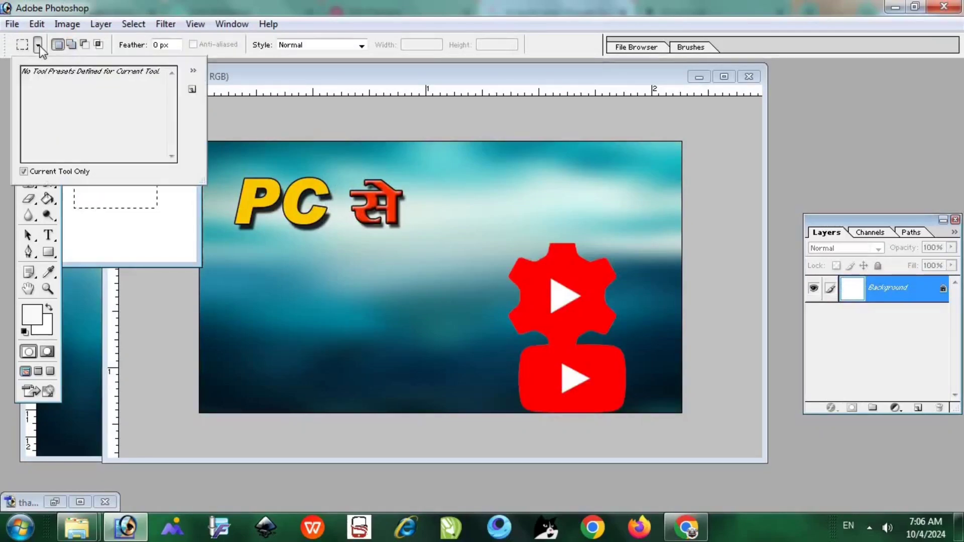
left_click(38, 45)
left_click(37, 46)
left_click(37, 45)
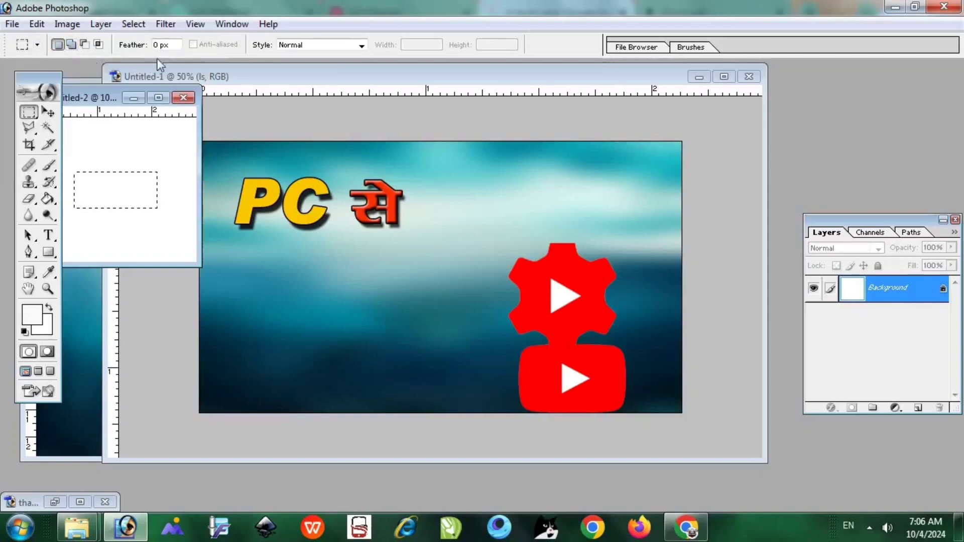
- Set the Rectangular Marquee's feather to 10 px and its style to Fixed Aspect Ratio
left_click(171, 46)
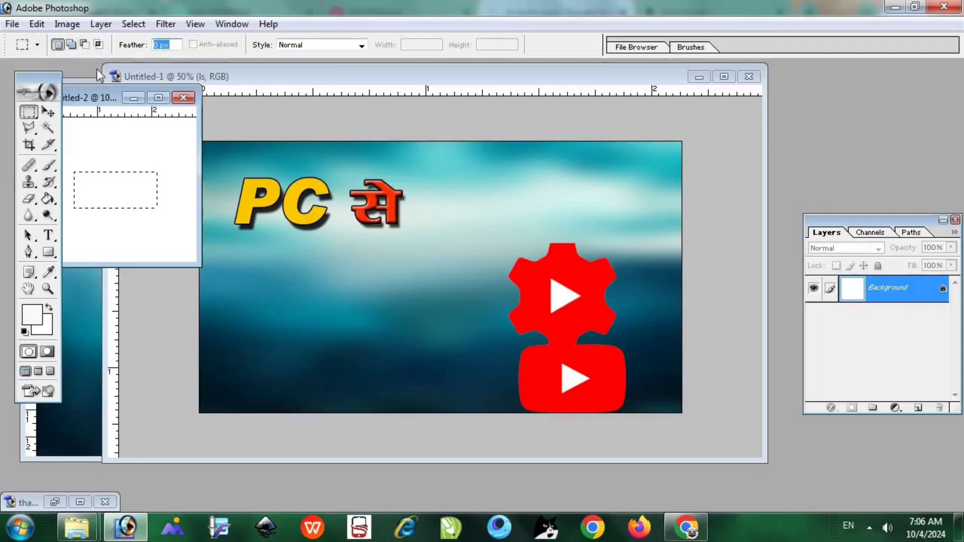
type("10")
key("Return")
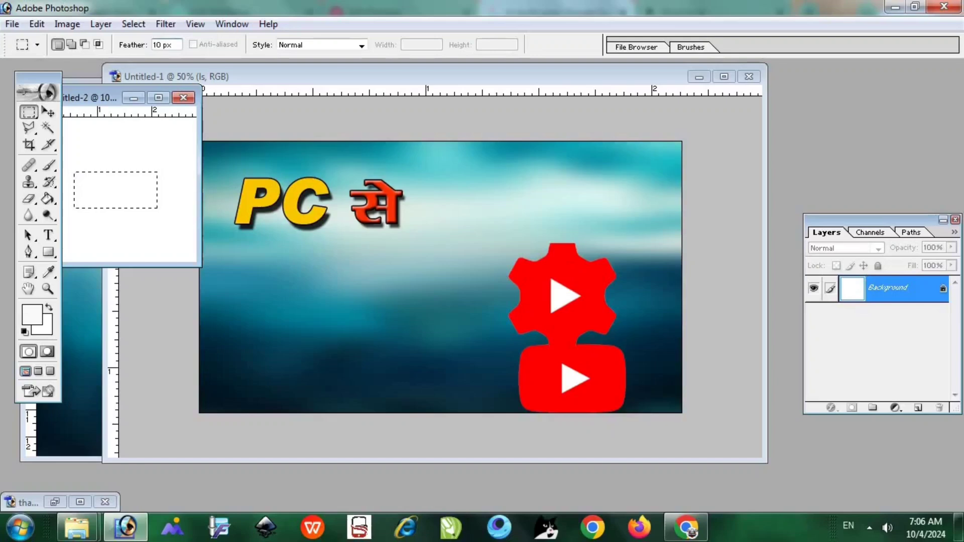
left_click(361, 46)
left_click(323, 64)
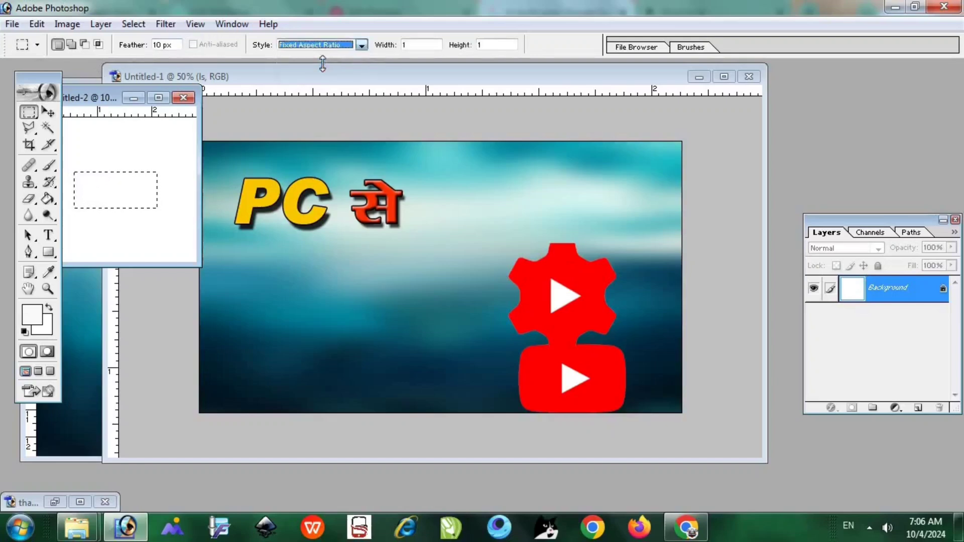
- Move the selected white rectangle into the thumbnail document below the "PC से" title and maximize that document
left_click(48, 112)
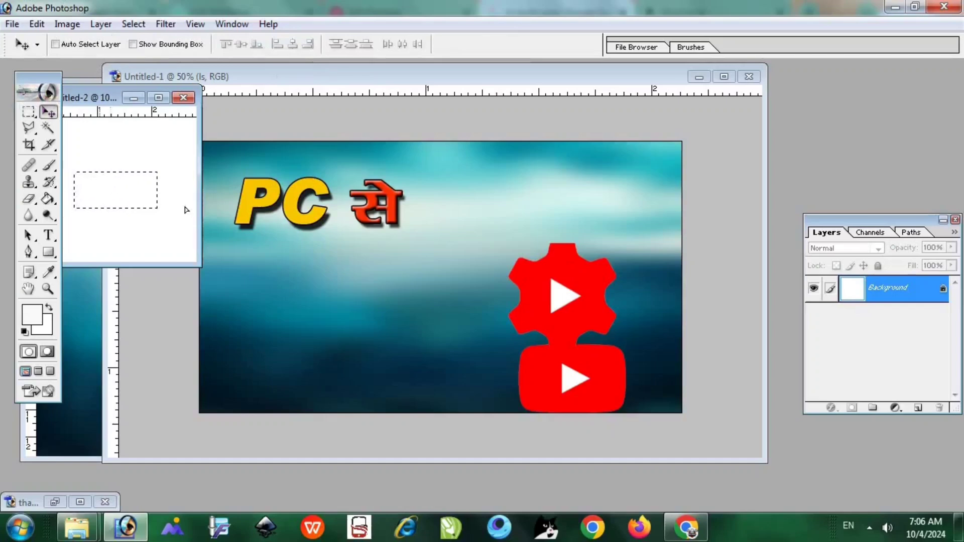
left_click_drag(108, 182, 315, 251)
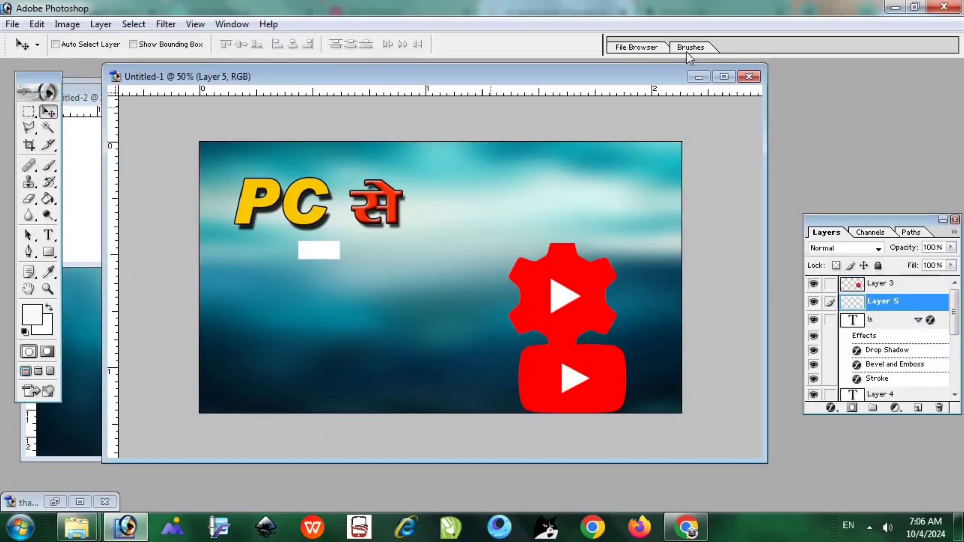
left_click(722, 77)
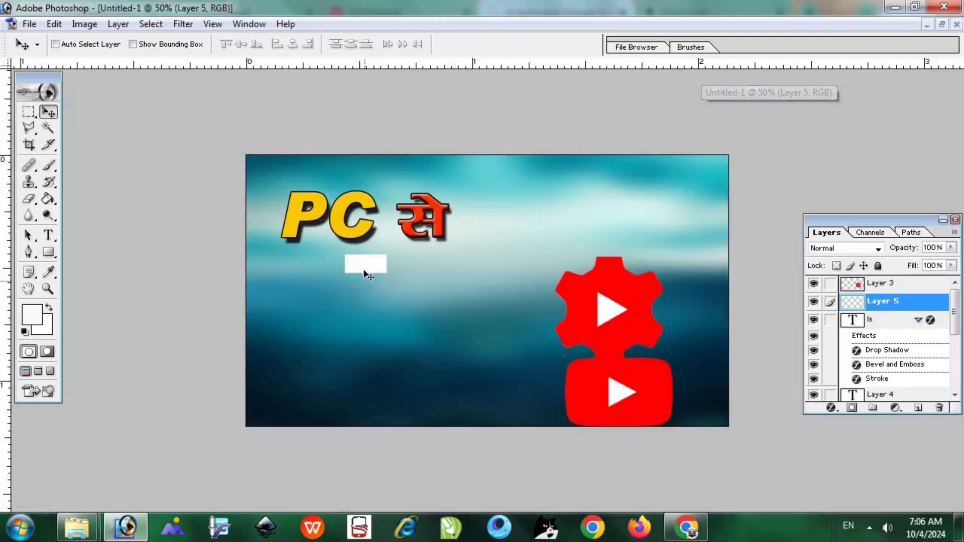
- Scale the white rectangle to 440.5% width and 214.3% height so it spans beneath the title, and apply the transformation
left_click_drag(303, 285, 459, 298)
key("ctrl+t")
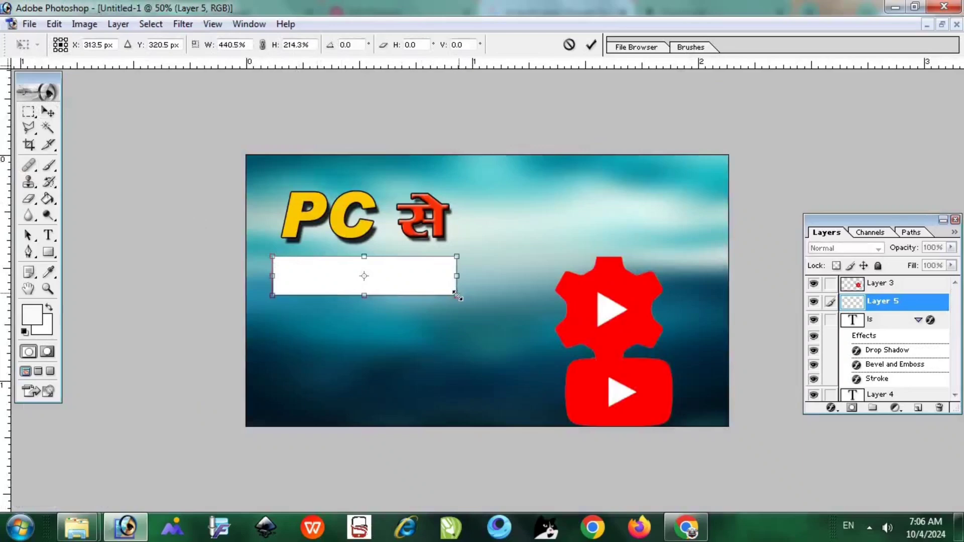
left_click(48, 113)
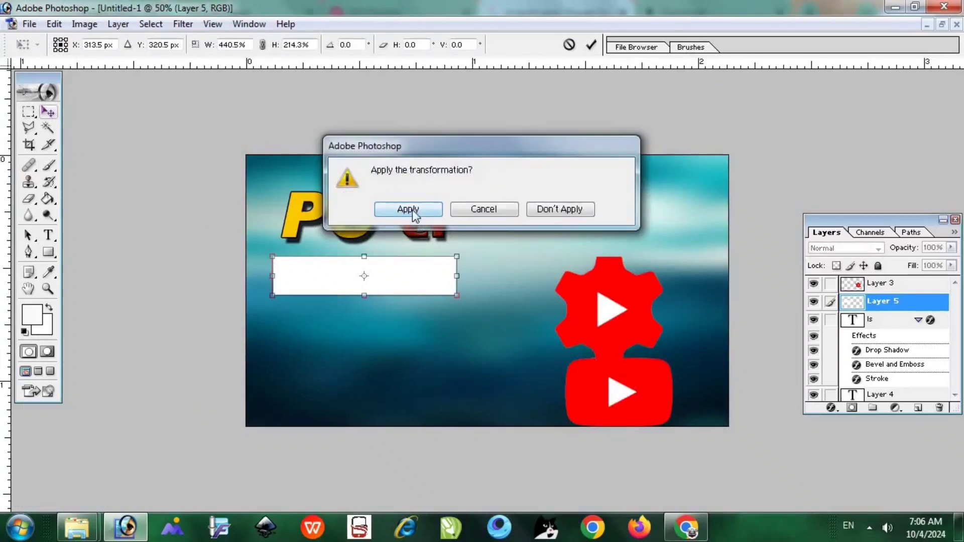
left_click(411, 209)
- Shift the white bar slightly left and up, and scale it to 102.9% width and 103.8% height
left_click_drag(419, 277, 404, 269)
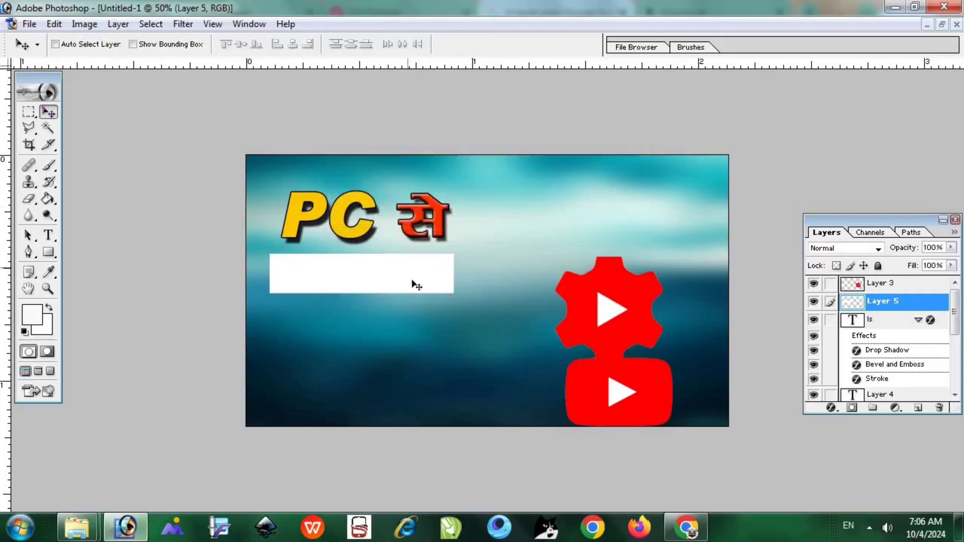
key("ctrl+t")
left_click_drag(455, 295, 459, 297)
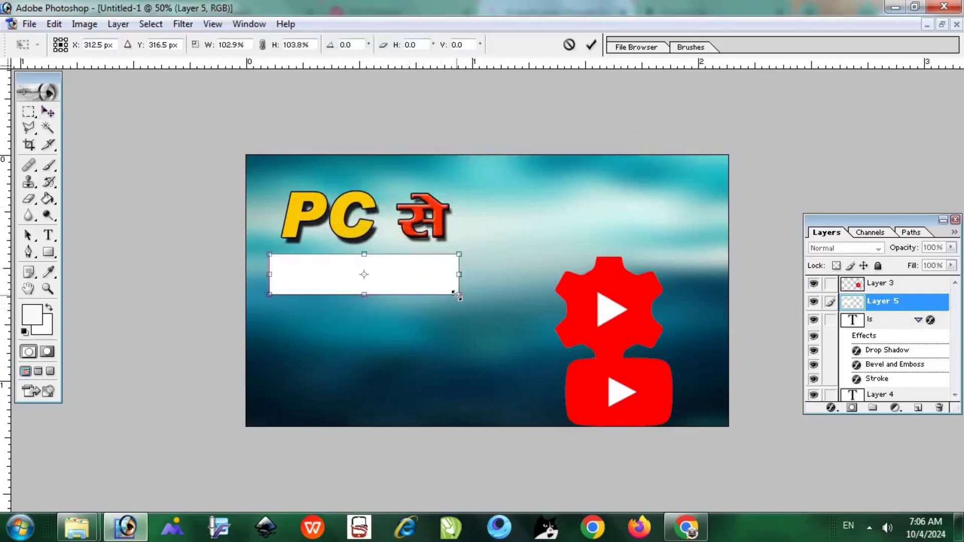
key("t")
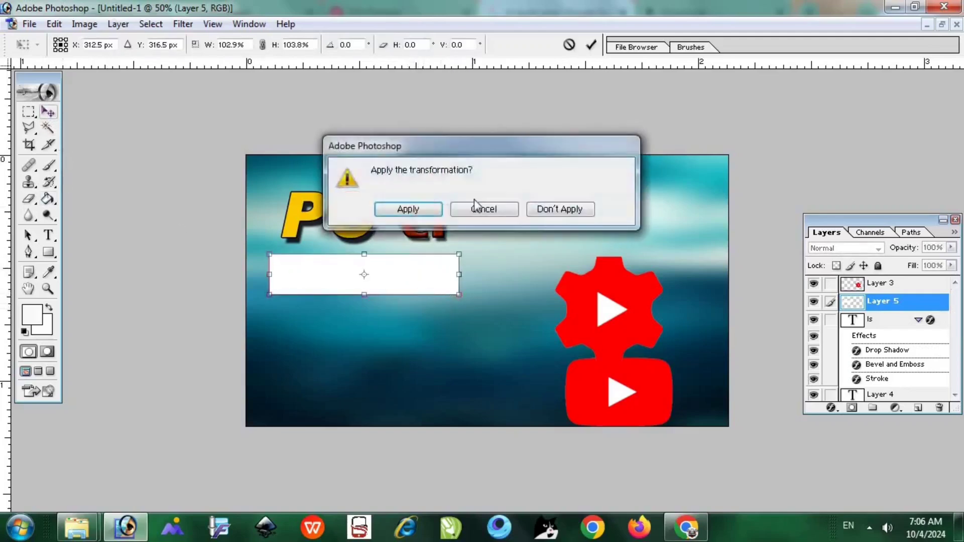
left_click(438, 207)
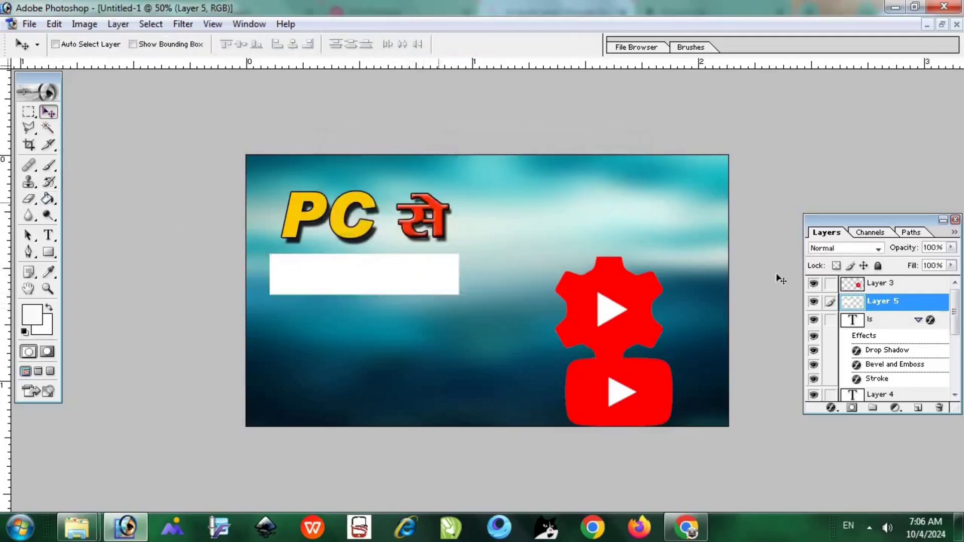
- Add a yellow Color Overlay at 100% opacity to the white bar's layer
right_click(877, 312)
left_click(872, 332)
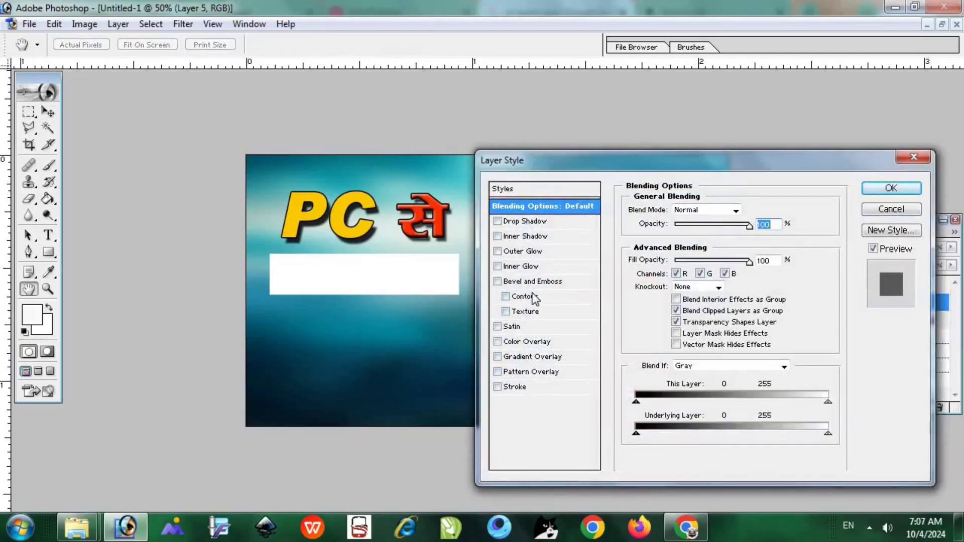
left_click(536, 344)
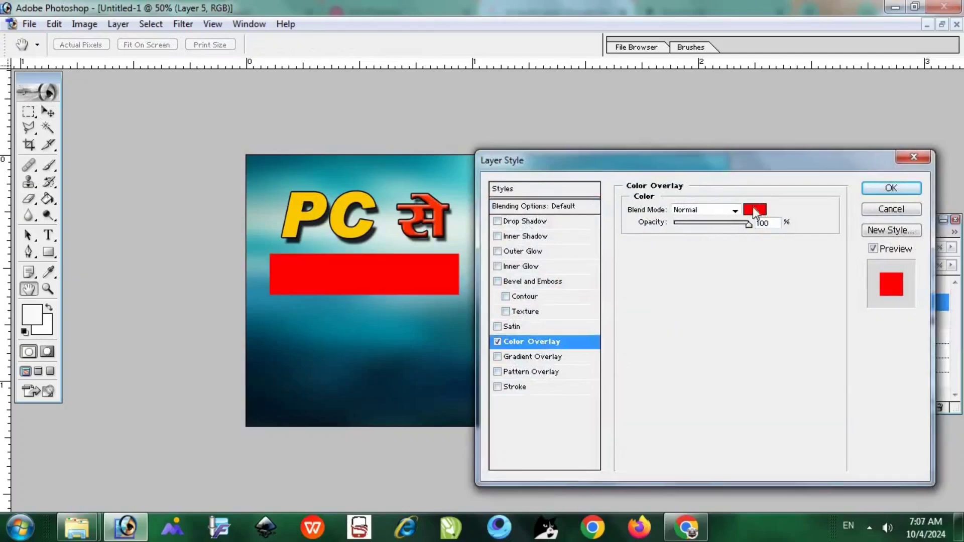
left_click(753, 209)
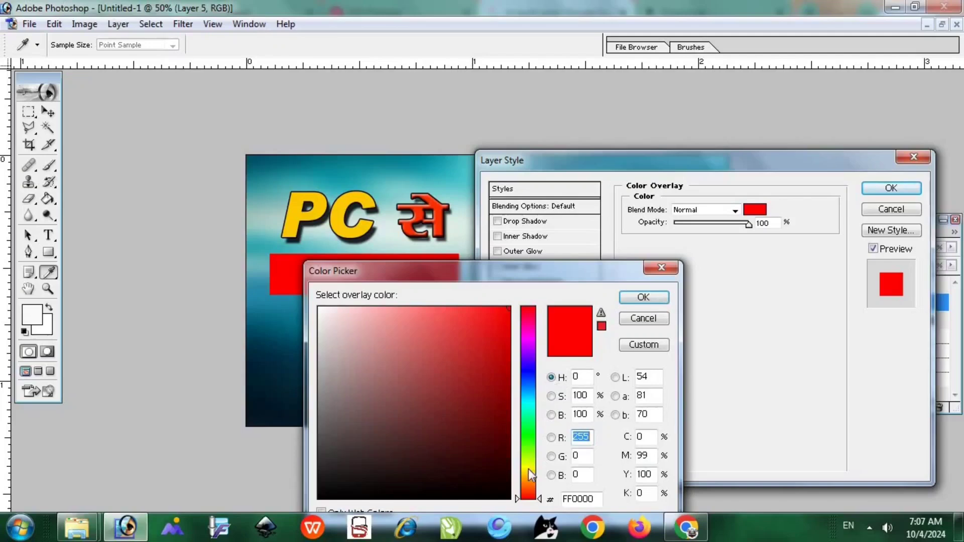
left_click(528, 469)
left_click(638, 300)
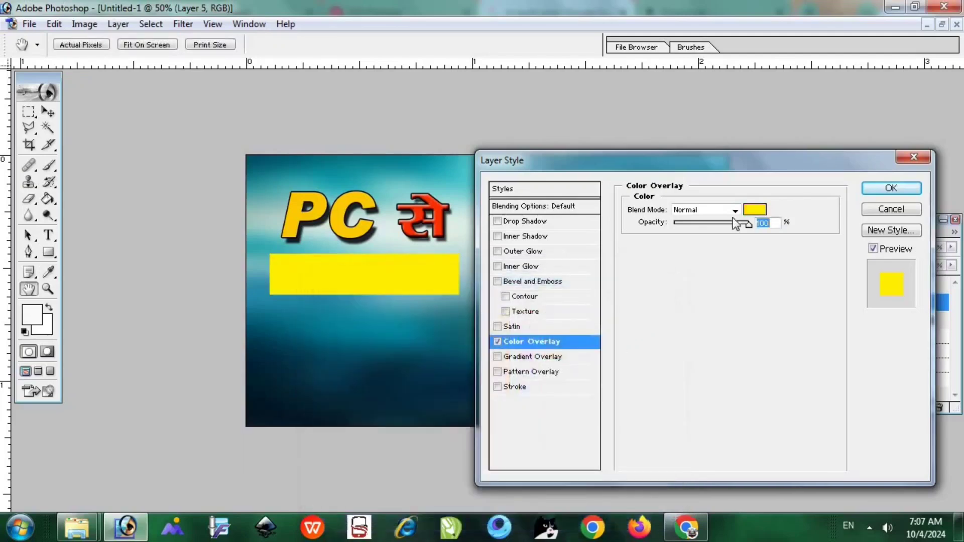
- Add a Drop Shadow with 18 px distance to the yellow bar
left_click(543, 221)
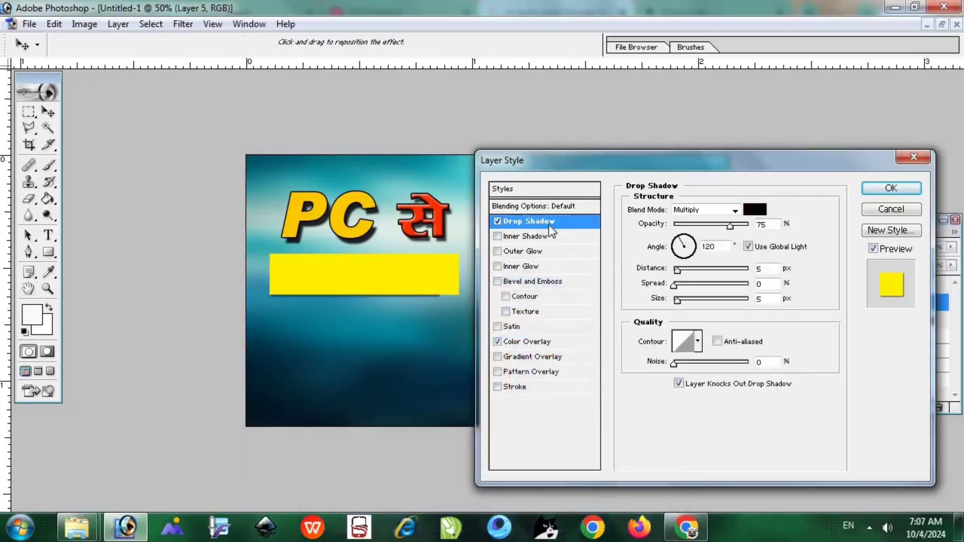
left_click(694, 271)
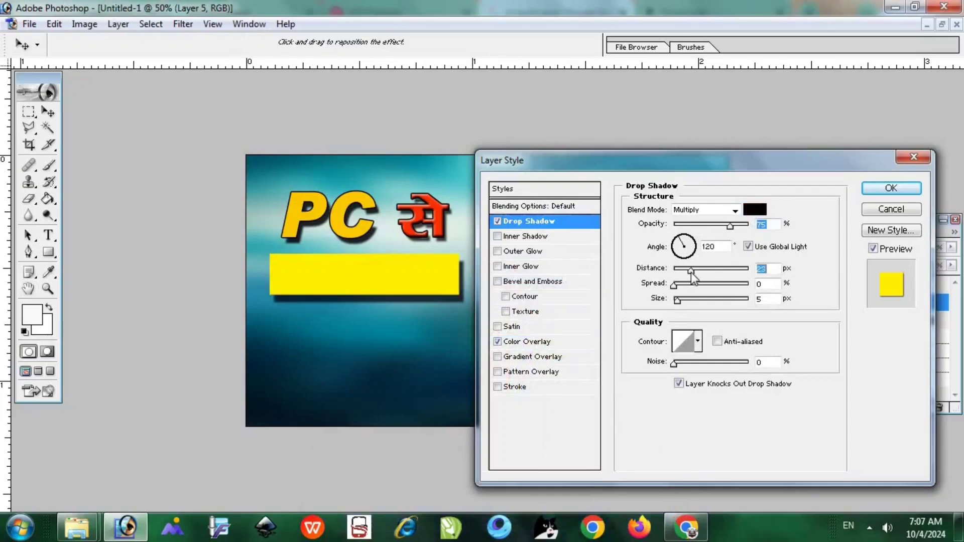
left_click(688, 270)
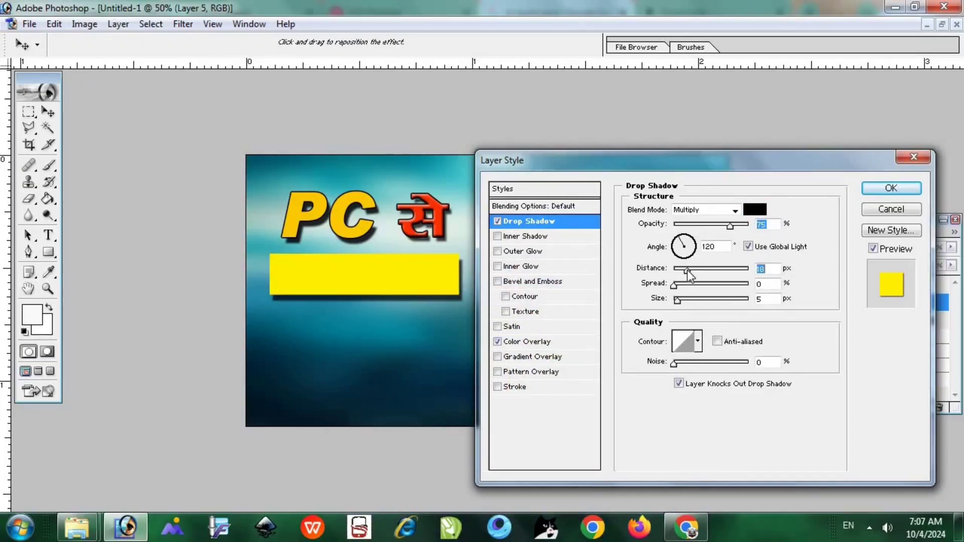
- Apply the yellow bar's layer style and place a duplicate of the bar beneath it with a gap
left_click(891, 187)
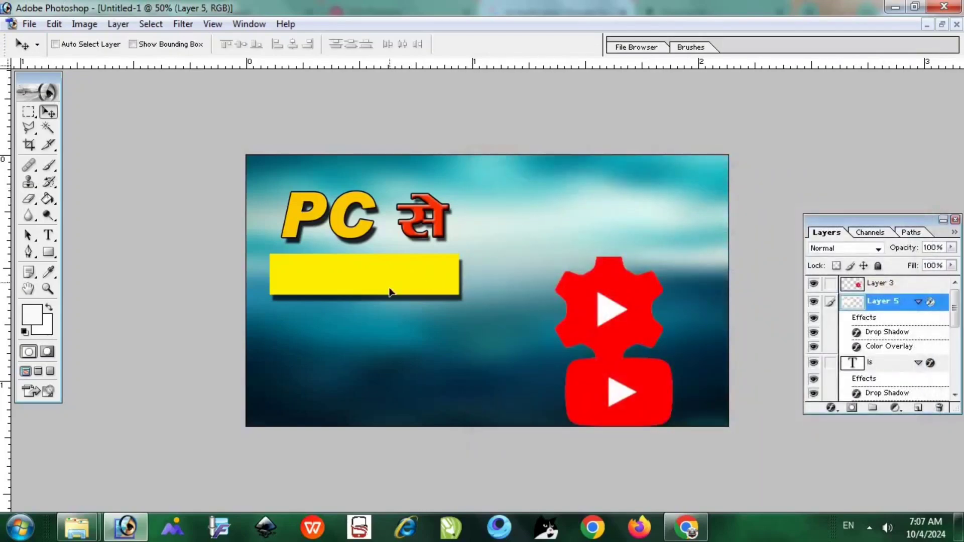
left_click_drag(390, 293, 387, 334)
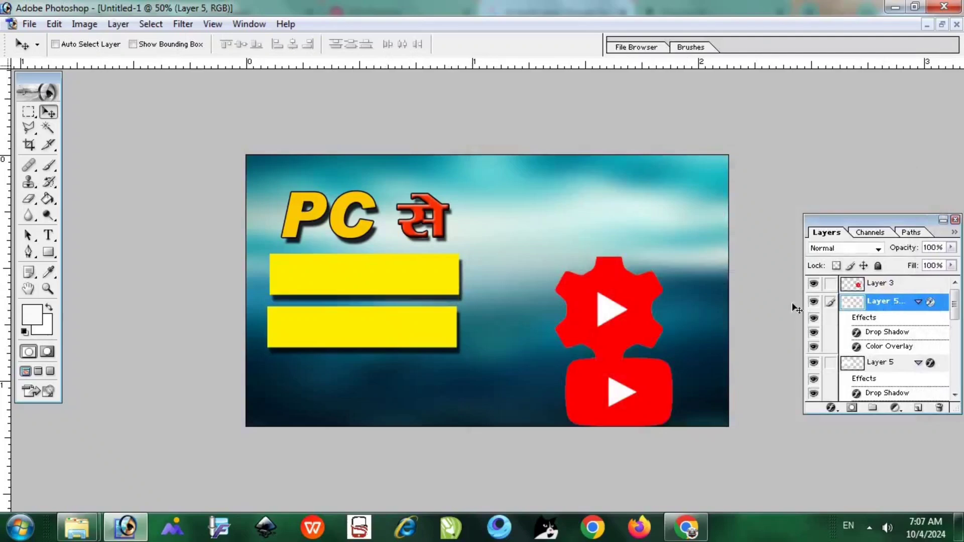
left_click_drag(407, 333, 406, 345)
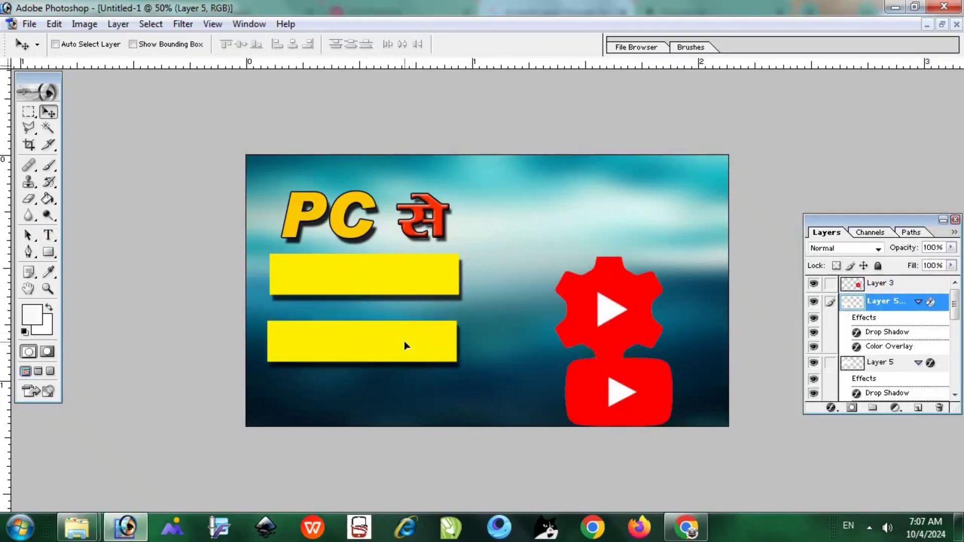
- Move the title words "PC" and "से" up toward the top edge of the canvas, keeping them aligned
right_click(427, 216)
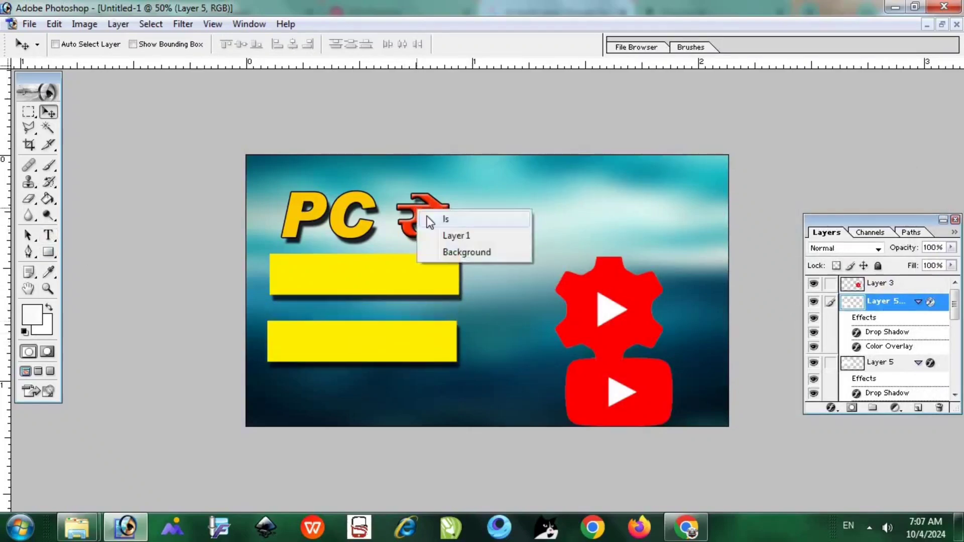
left_click(442, 220)
right_click(372, 202)
left_click(387, 205)
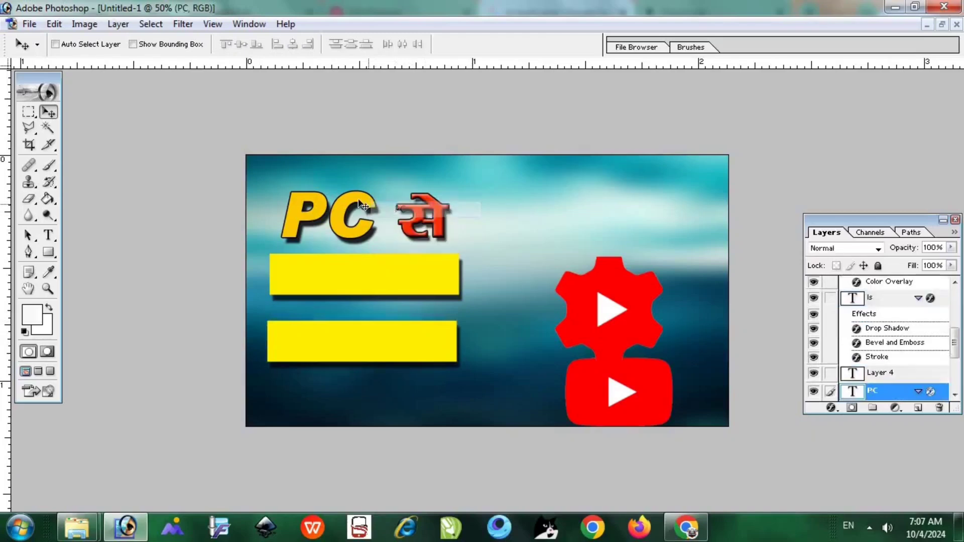
right_click(441, 215)
left_click(442, 218)
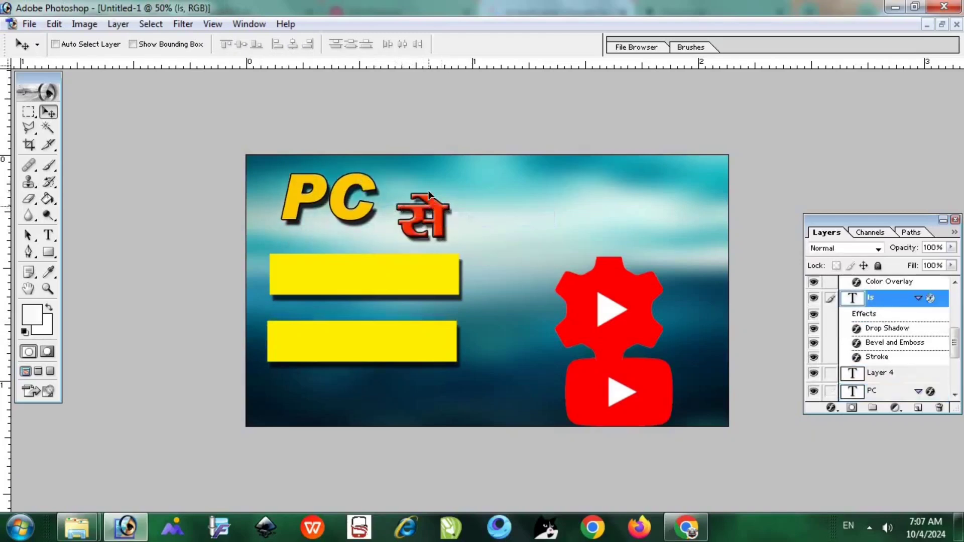
- Scale the upper yellow bar to 114.3% width and 127.5% height, shift it slightly left and up, and apply the transformation
right_click(391, 271)
left_click(422, 280)
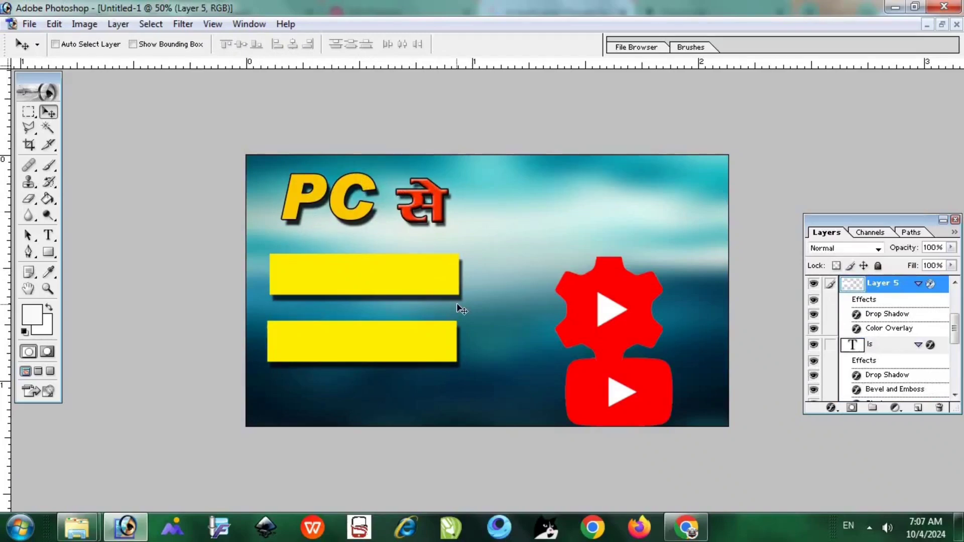
key("ctrl+t")
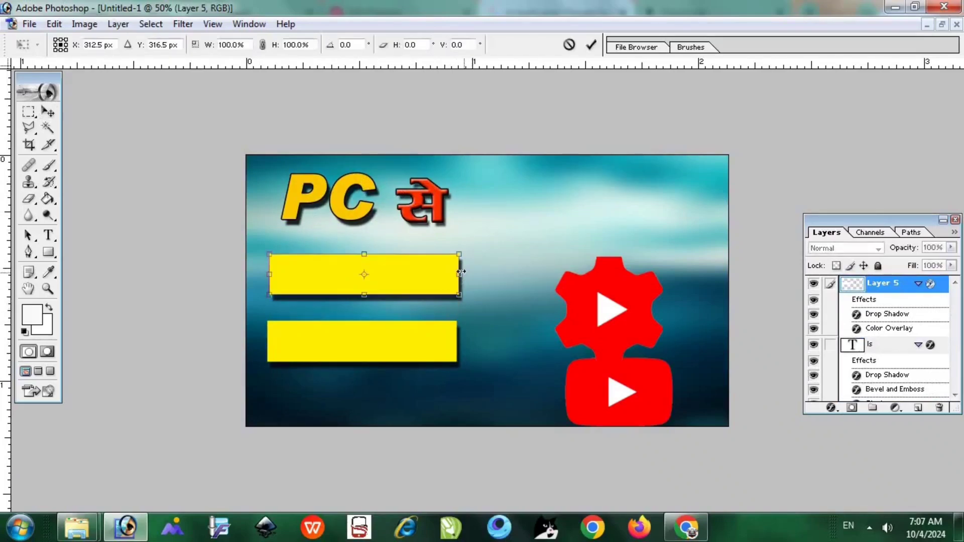
left_click_drag(461, 273, 487, 270)
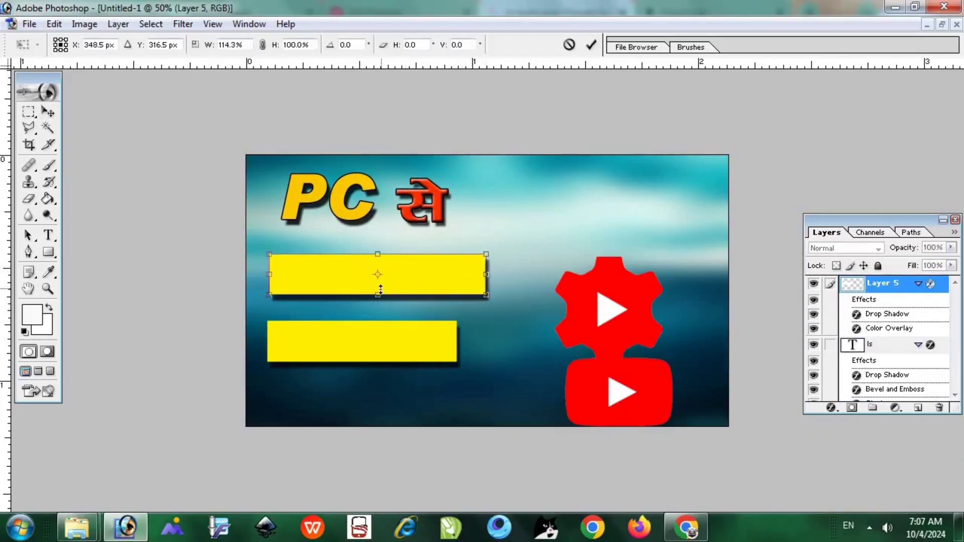
left_click_drag(380, 290, 342, 266)
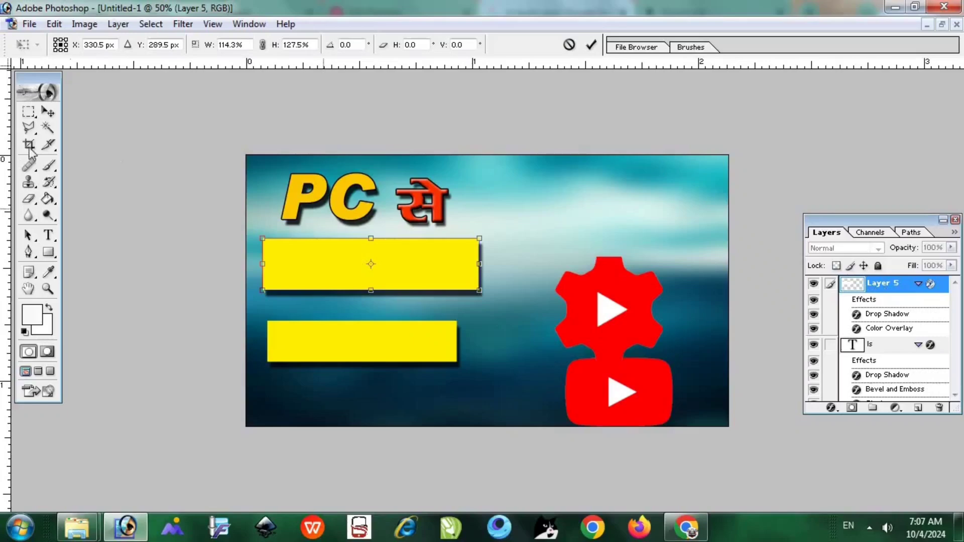
left_click(47, 111)
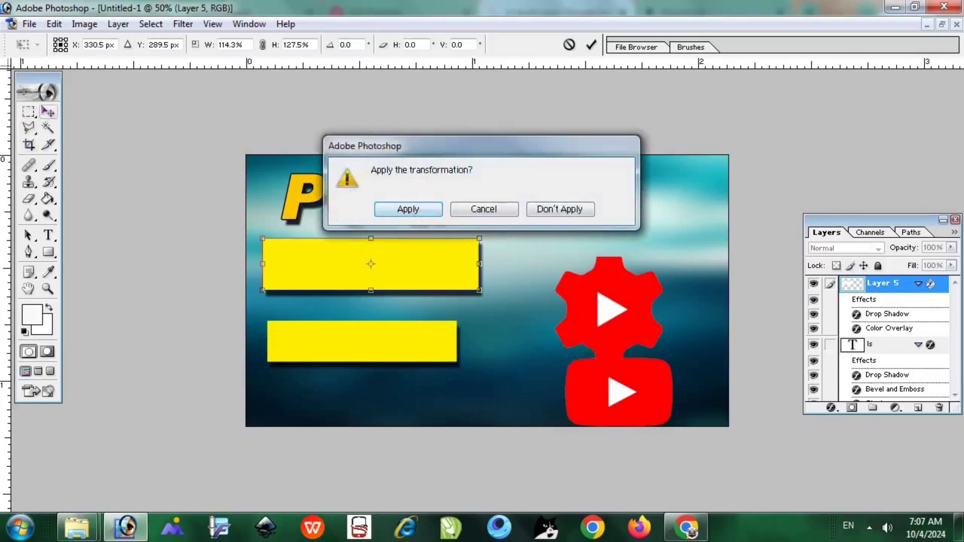
left_click(407, 209)
- Change the upper bar's Color Overlay to orange FF8A00
right_click(864, 287)
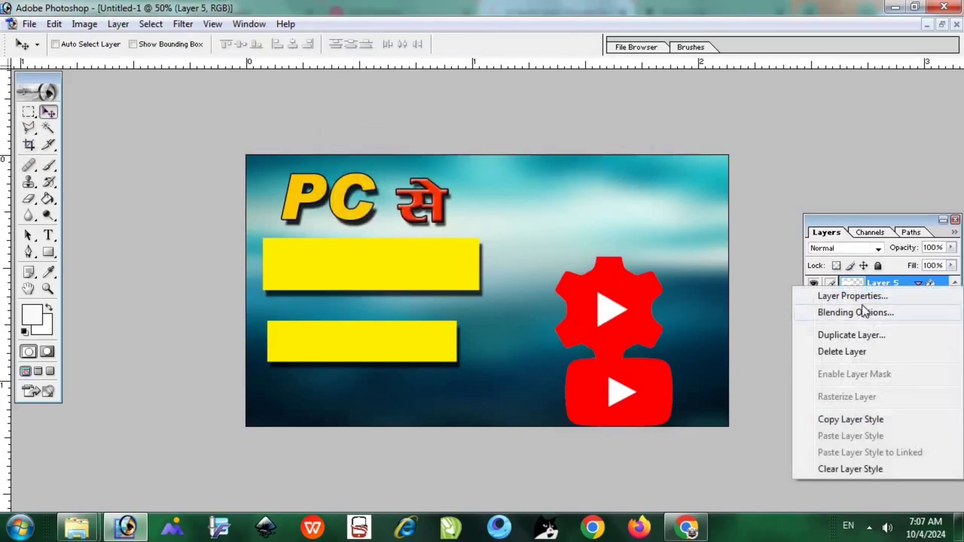
left_click(863, 307)
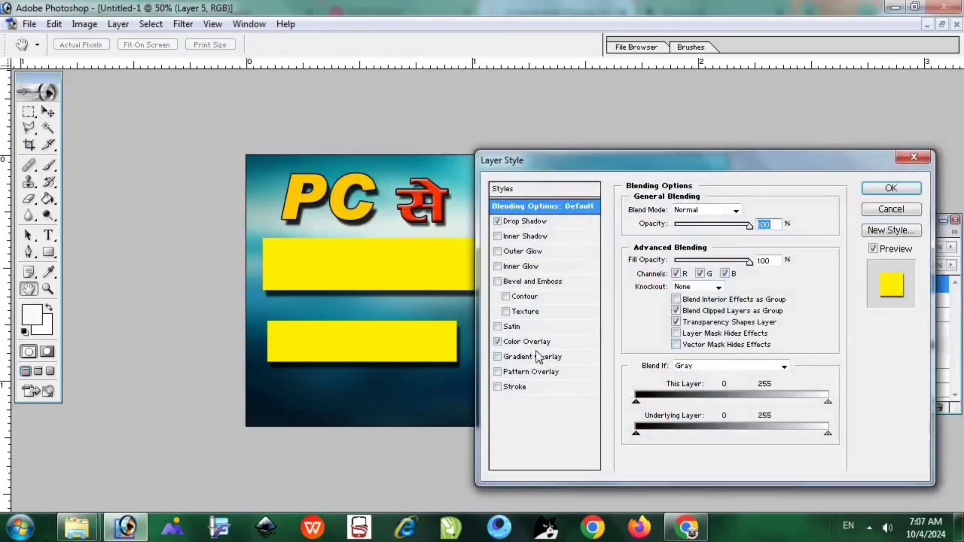
left_click(537, 343)
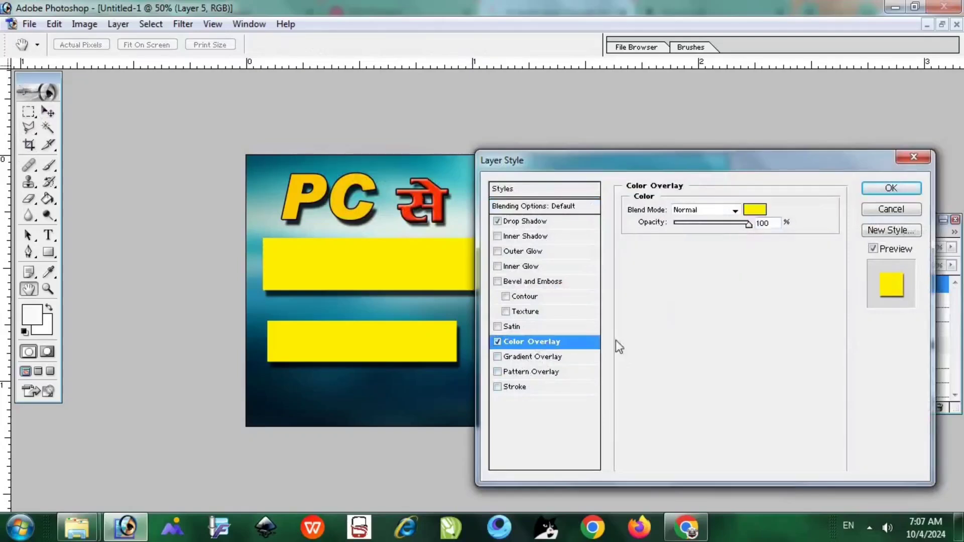
left_click(753, 211)
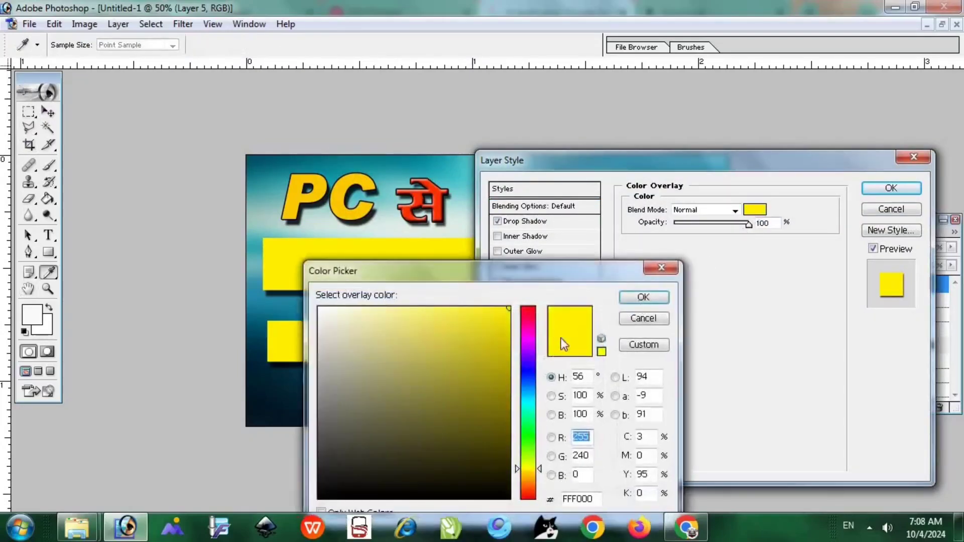
left_click(533, 346)
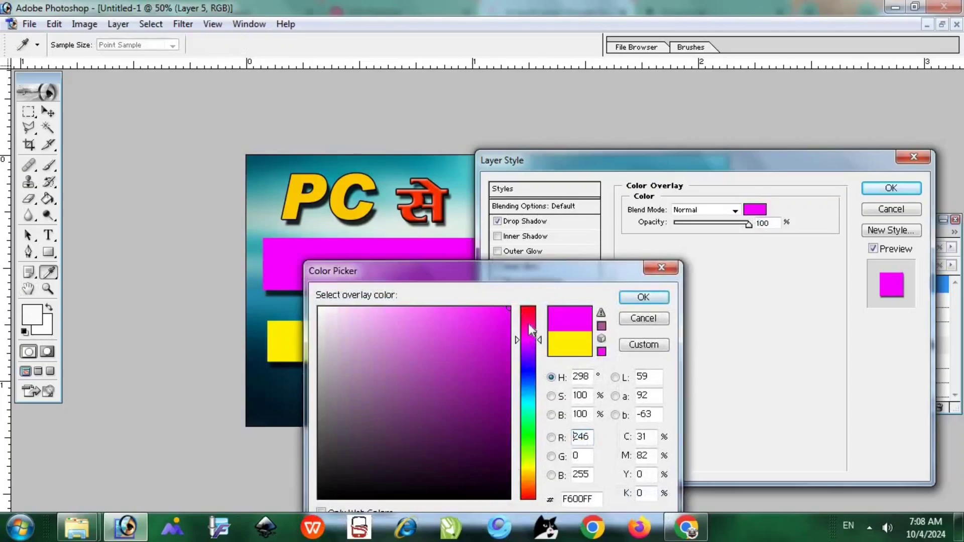
left_click_drag(531, 411, 526, 484)
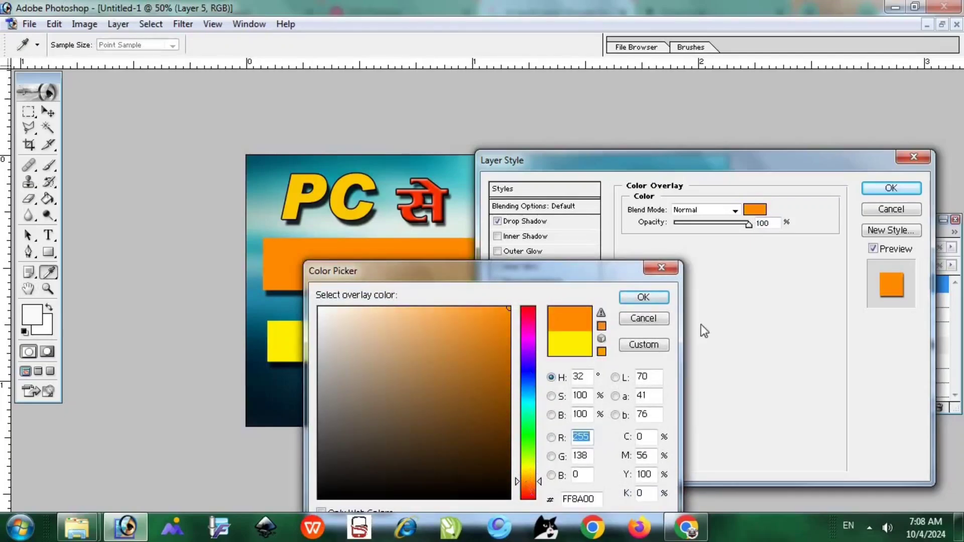
left_click(641, 298)
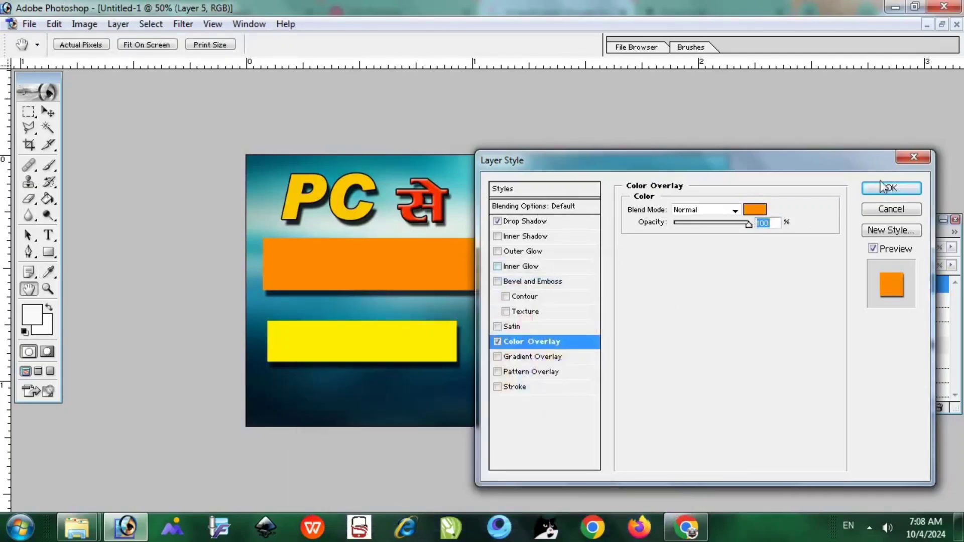
left_click(890, 188)
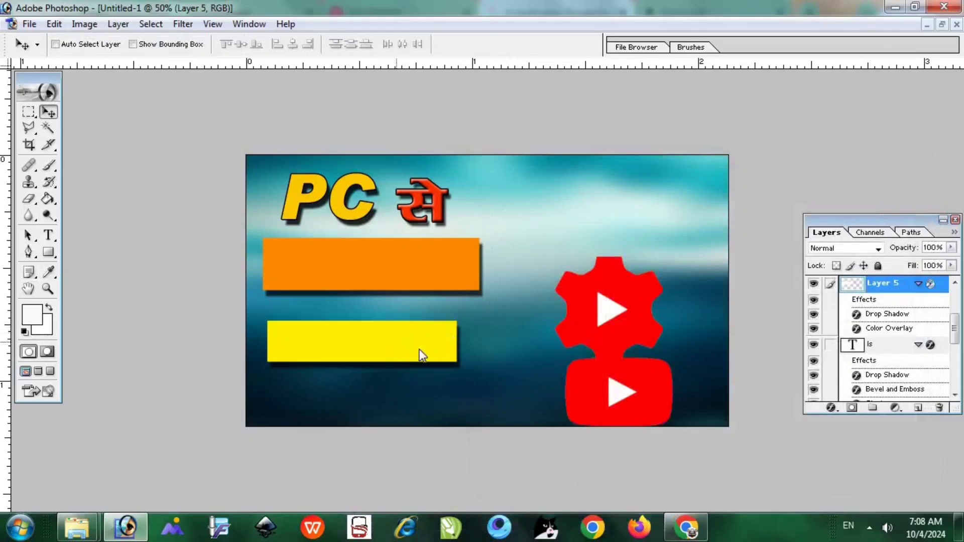
- Hide the lower yellow bar's layer and place a duplicate of the orange bar in its position
right_click(421, 353)
left_click(482, 353)
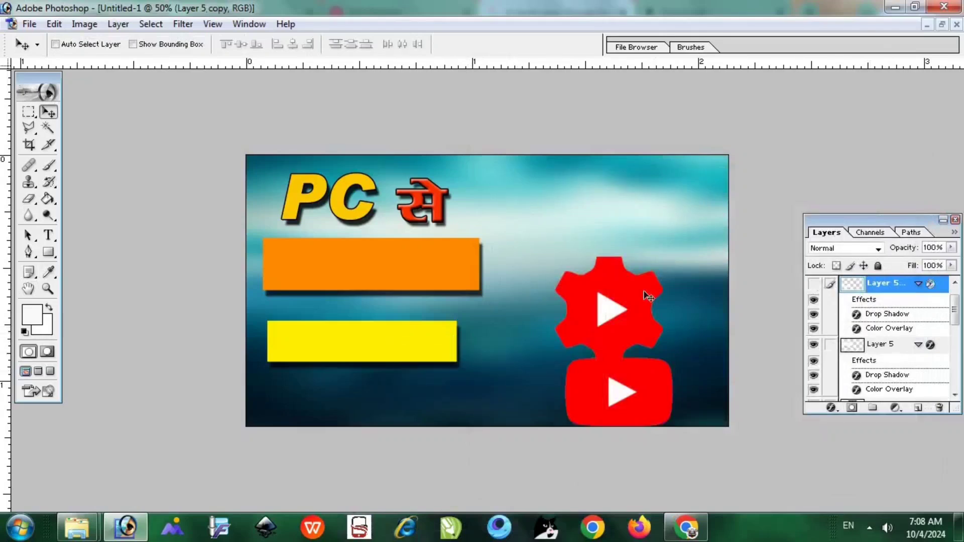
right_click(441, 265)
left_click(428, 270)
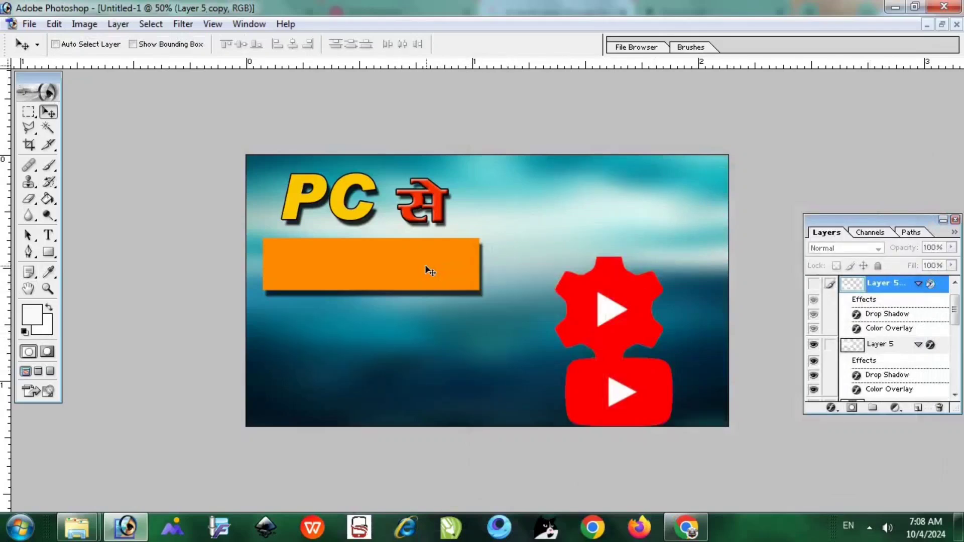
left_click_drag(411, 258, 407, 332)
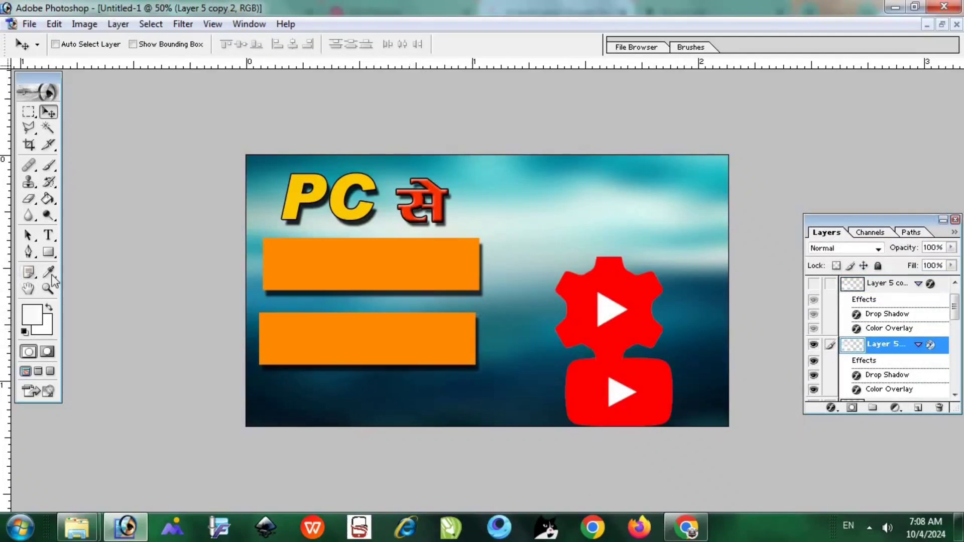
- Change the lower duplicate bar's Color Overlay to cyan 00FFEA
right_click(883, 346)
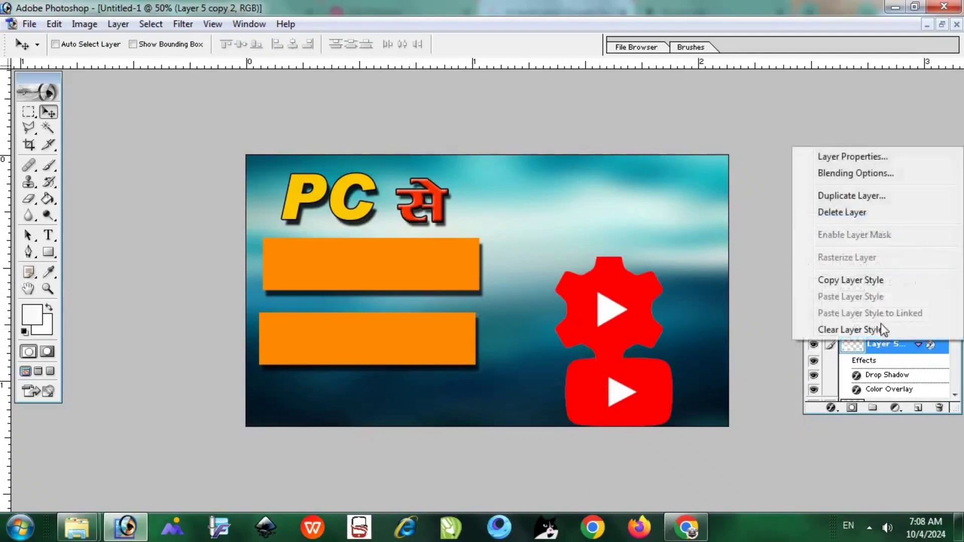
left_click(853, 173)
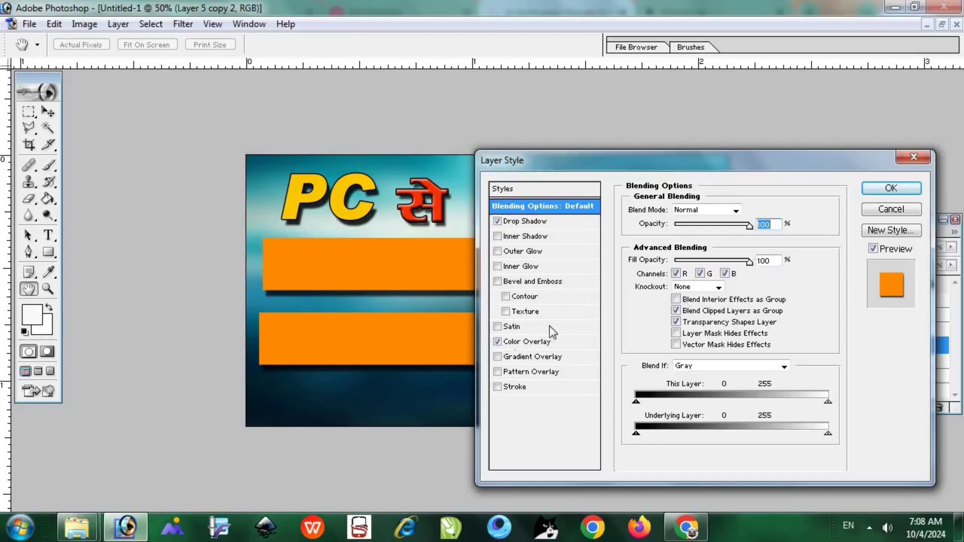
left_click(553, 342)
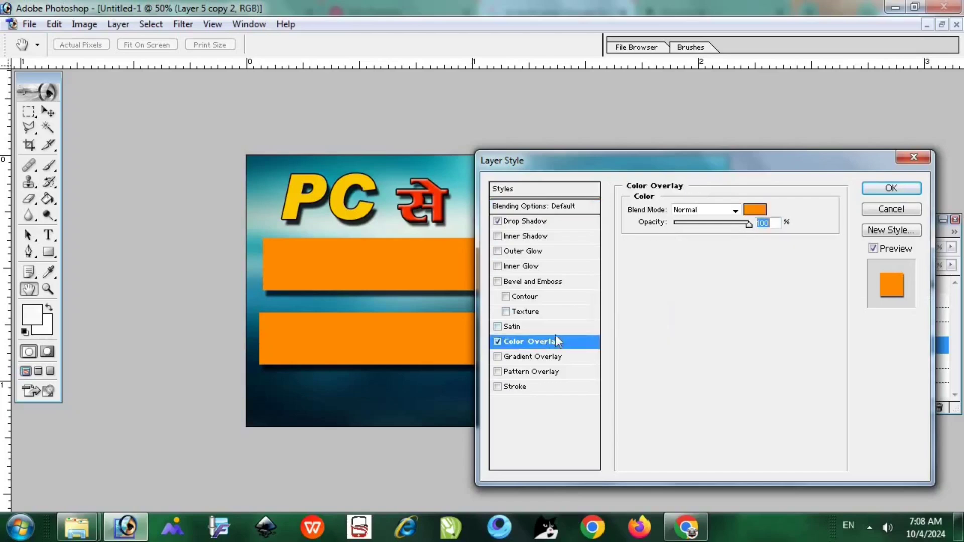
left_click(755, 209)
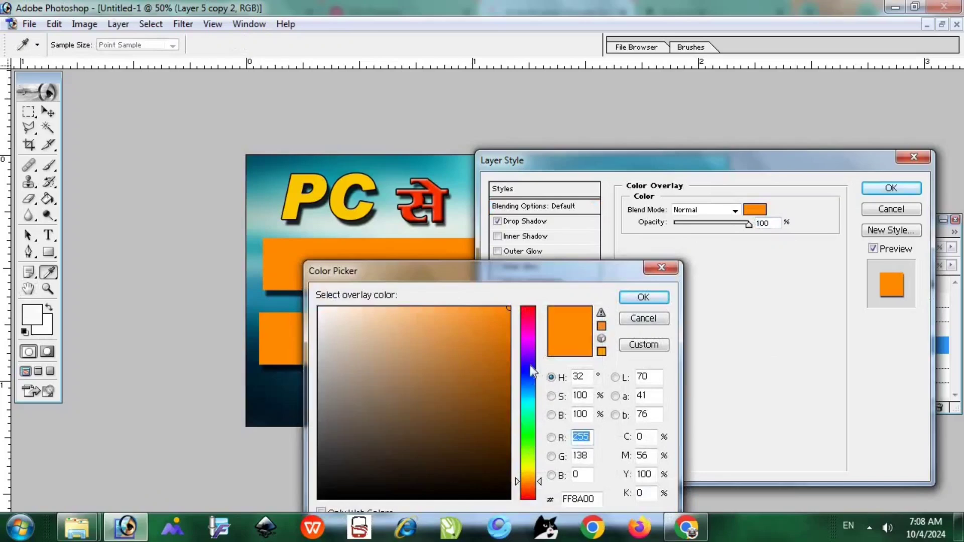
left_click_drag(530, 365, 532, 415)
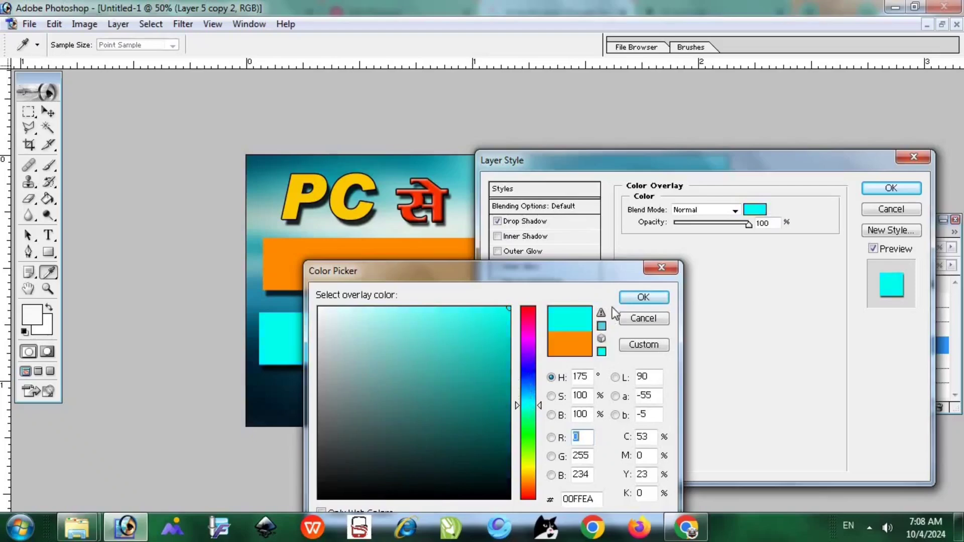
left_click(643, 297)
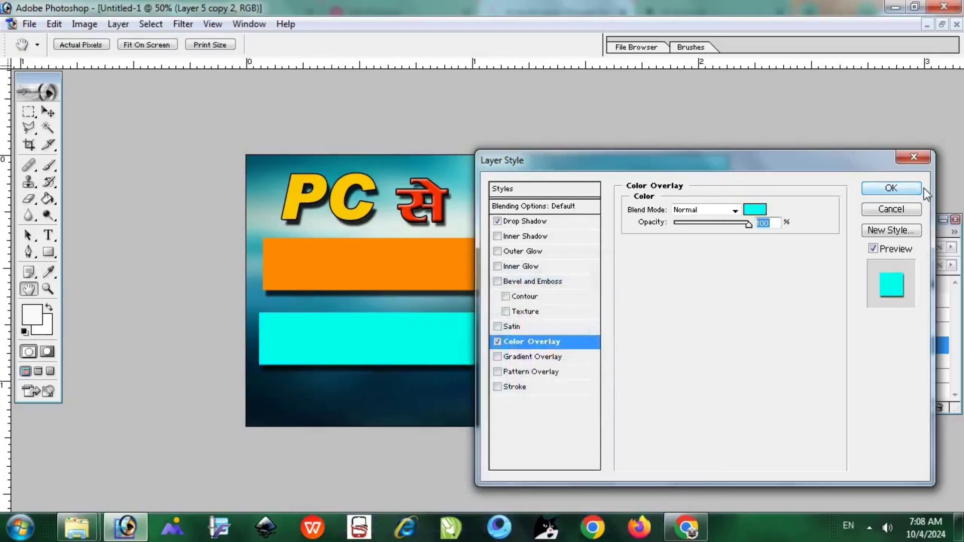
left_click(907, 189)
key("v")
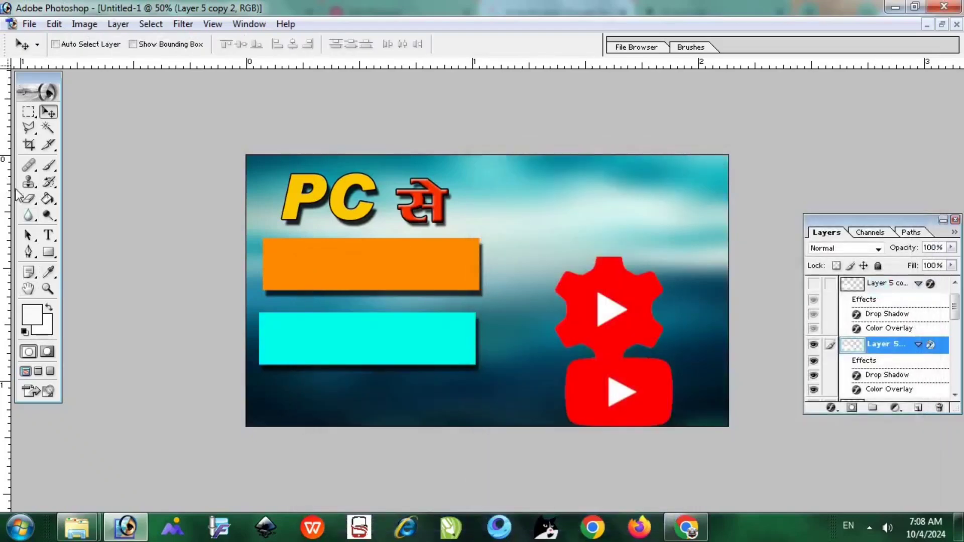
- Start a white text layer below the cyan bar reading "कैसे बना" in RAJ 05 at 20 pt
left_click(48, 235)
left_click(269, 415)
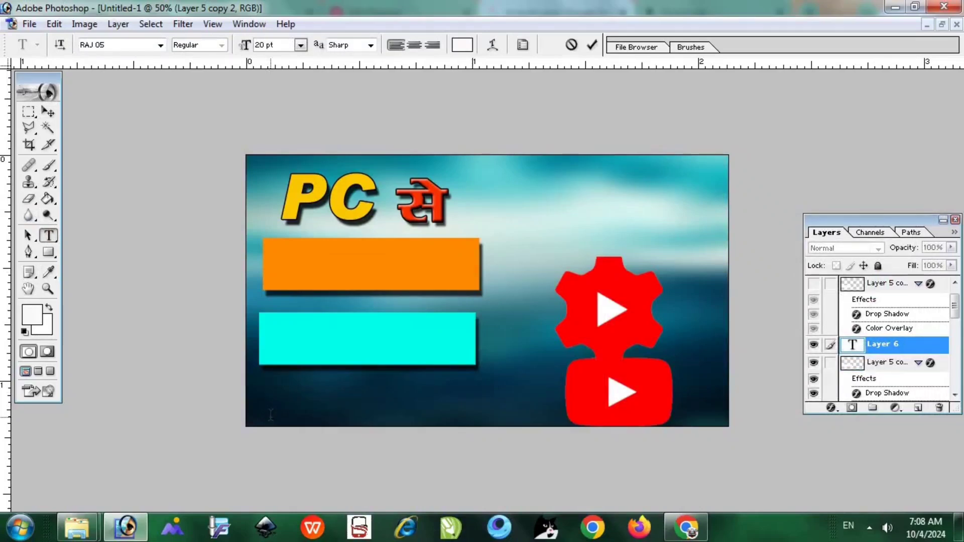
type("d")
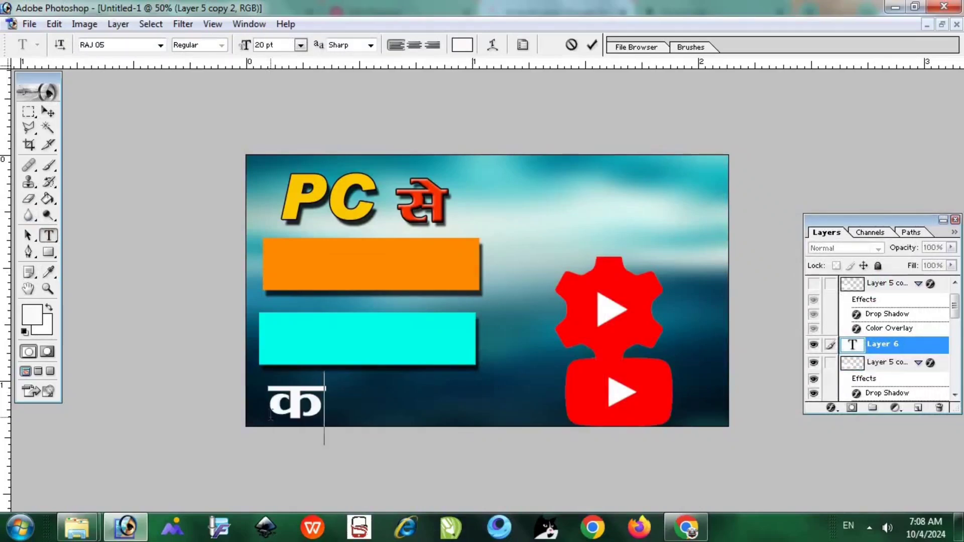
type("Sld")
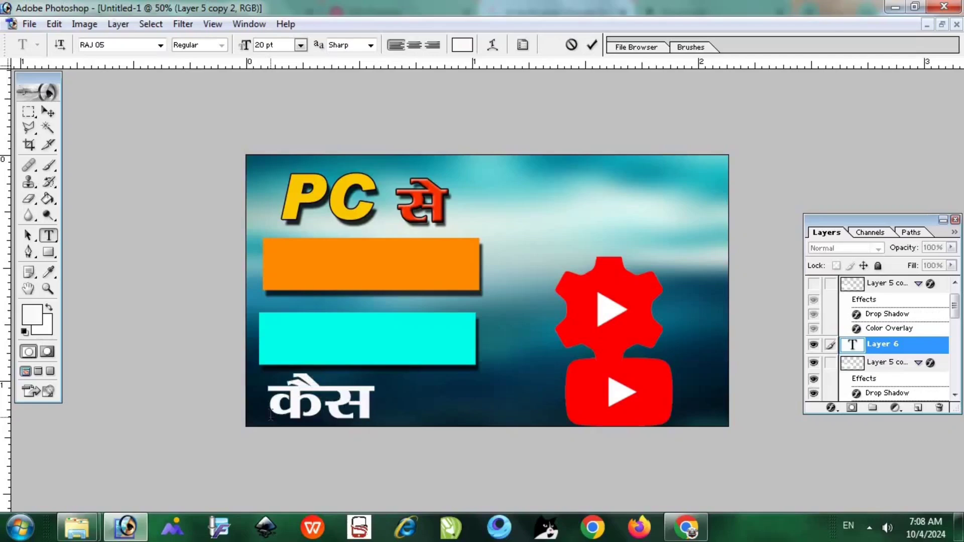
key("BackSpace")
type("s c")
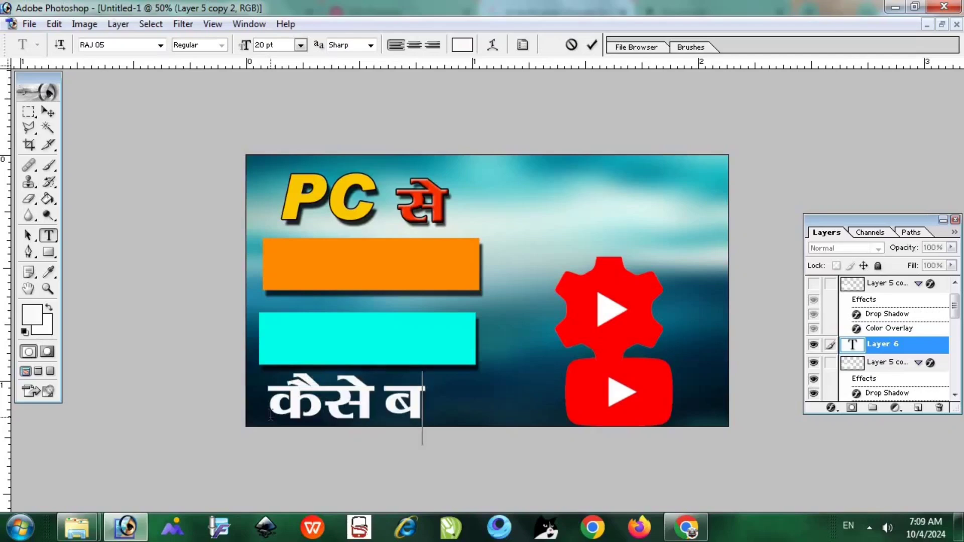
type("uuk")
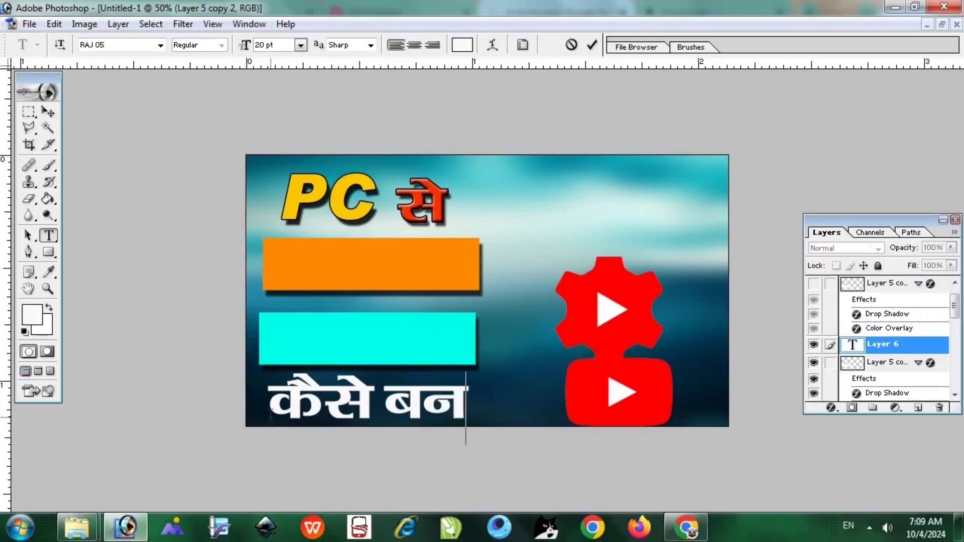
key("BackSpace")
key("BackSpace")
type("k")
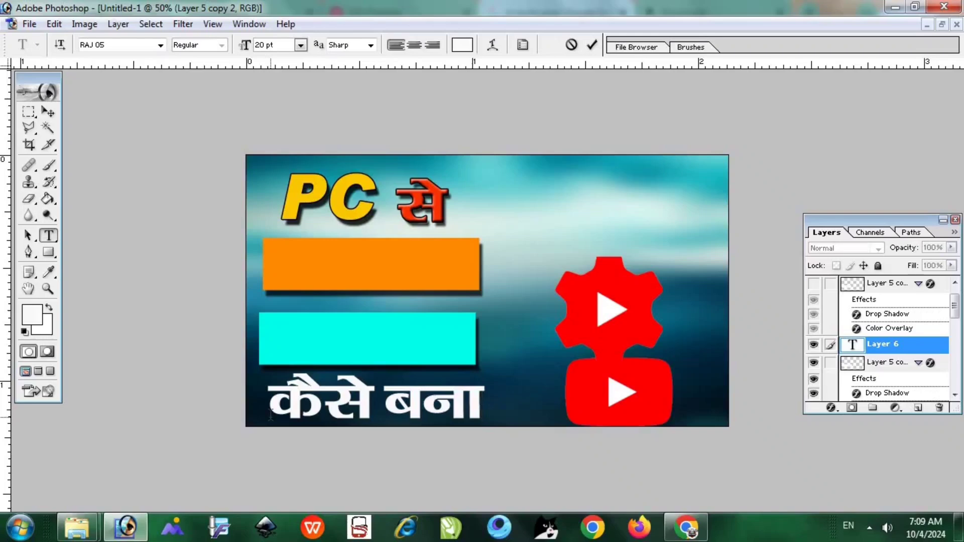
- Complete the last word of the Hindi text below the cyan bar so it reads "कैसे बनाऍ"
type("a")
key("BackSpace")
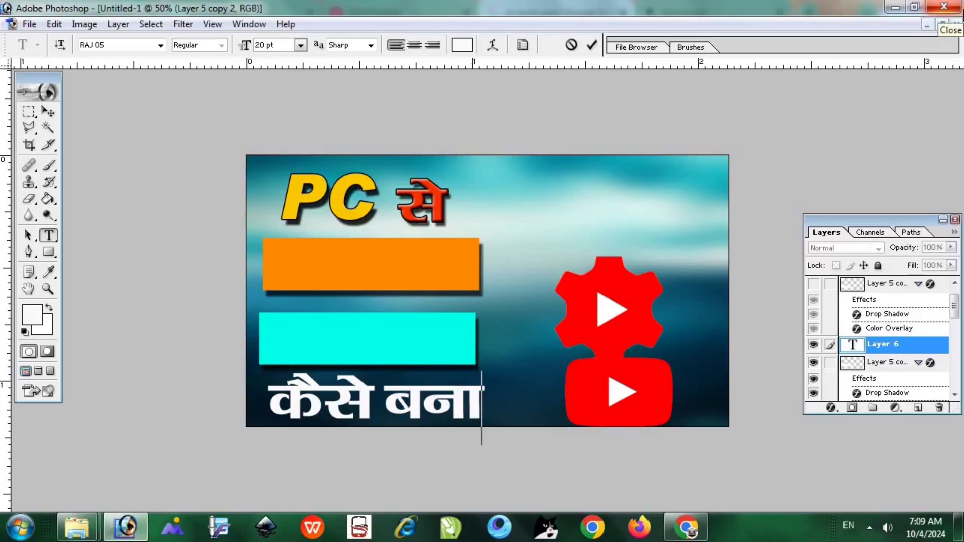
type("उ")
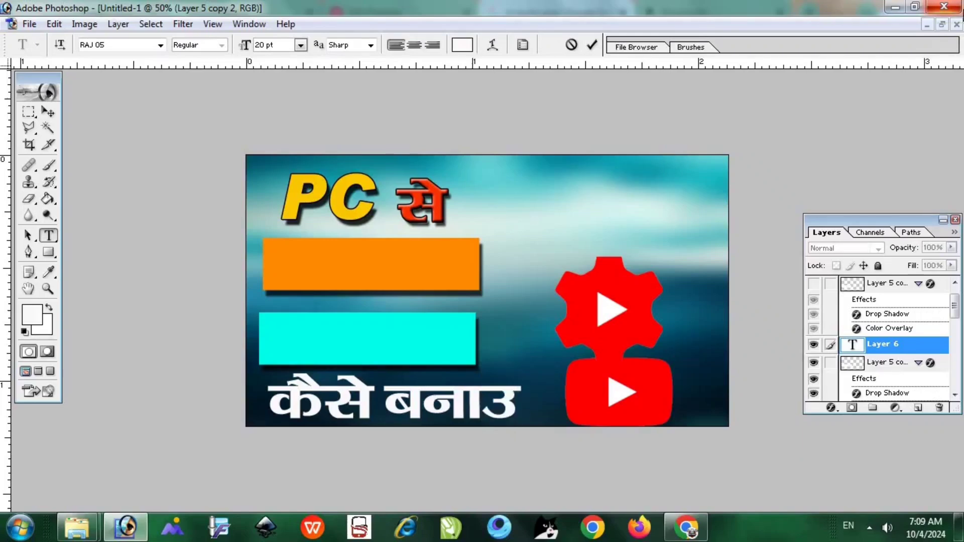
key("BackSpace")
type("ण")
key("BackSpace")
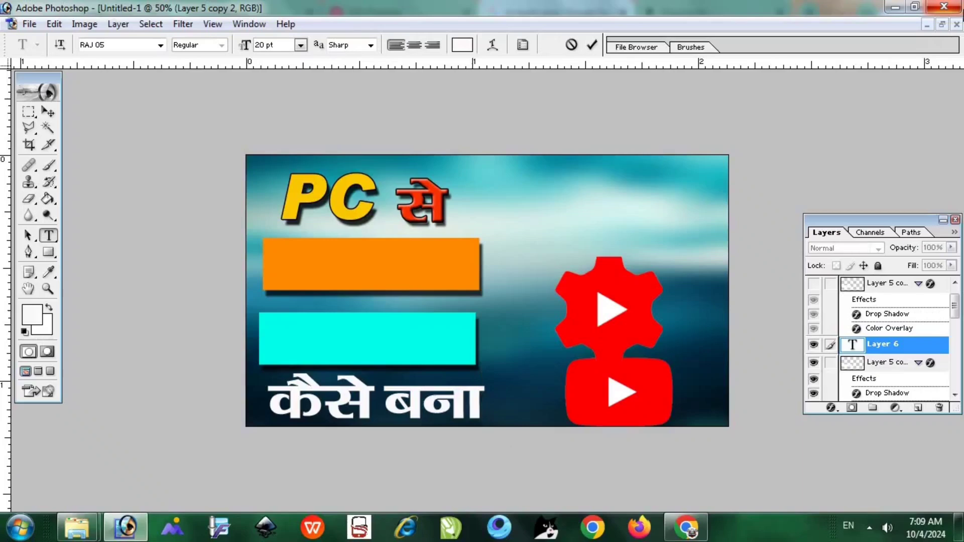
type("द")
key("BackSpace")
type("ढ")
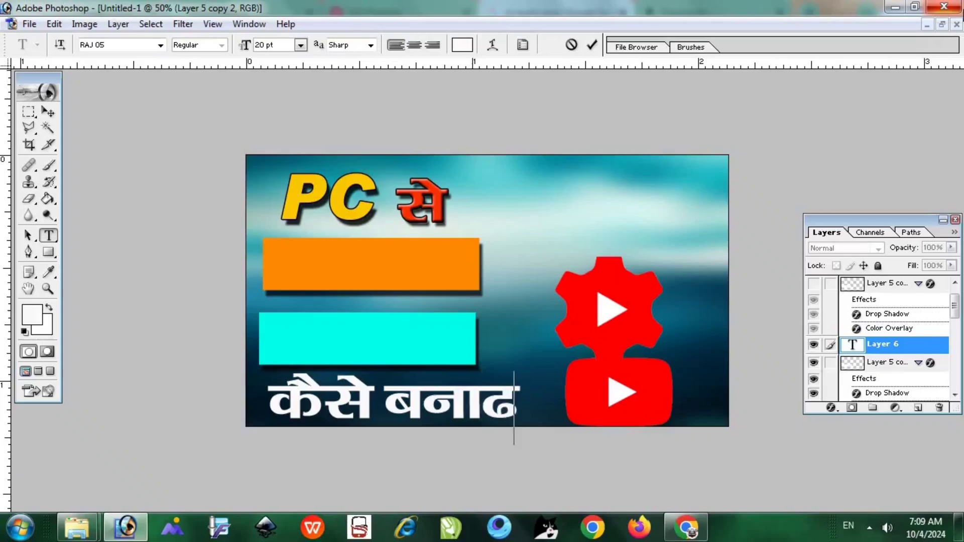
key("BackSpace")
type("णएउ")
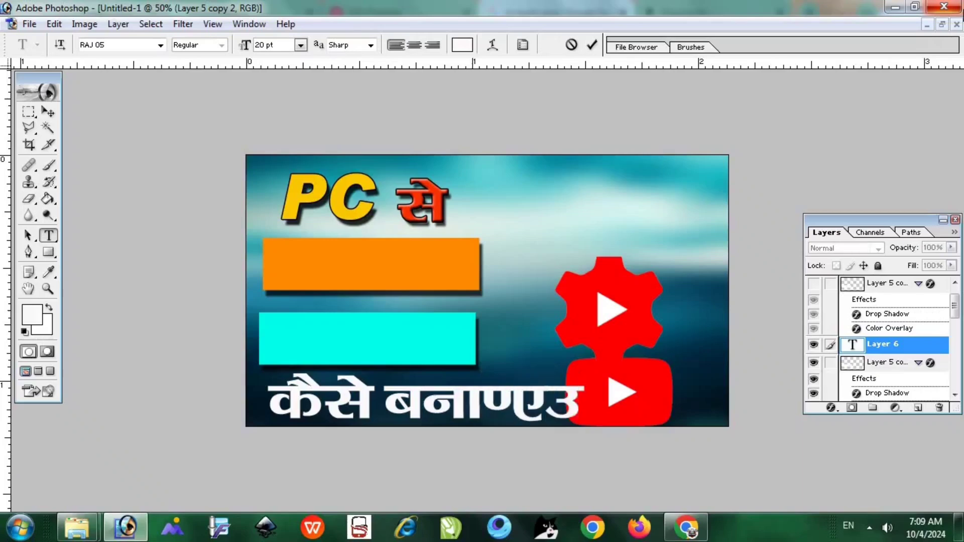
key("BackSpace")
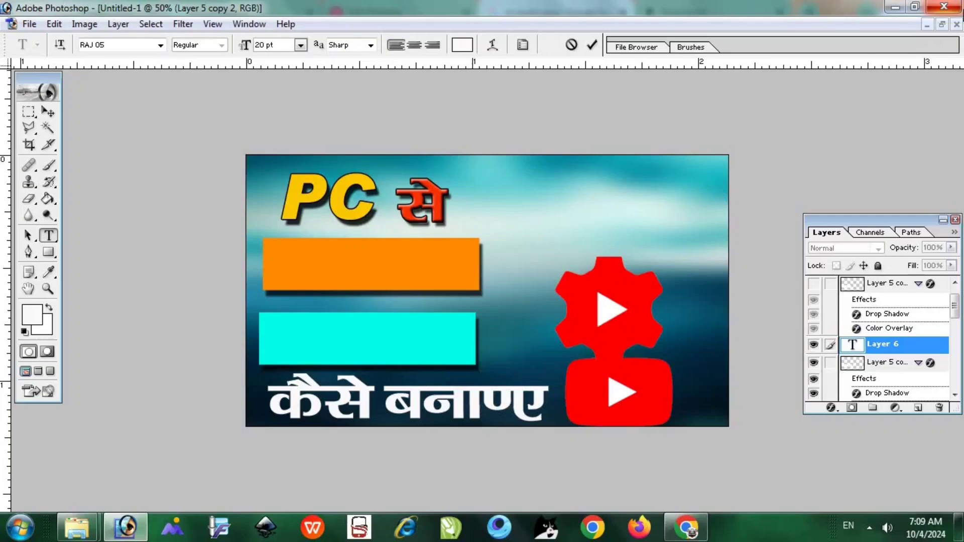
key("BackSpace")
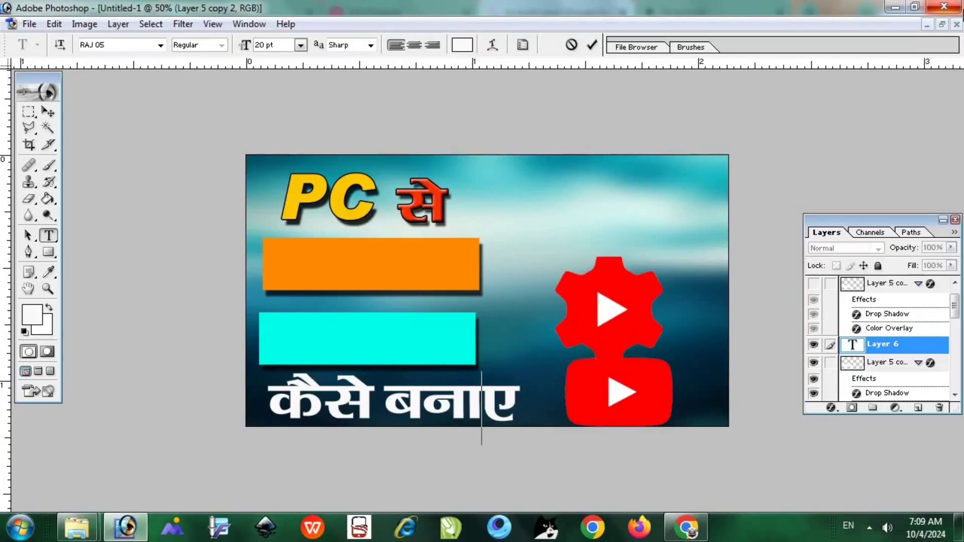
type("ँ")
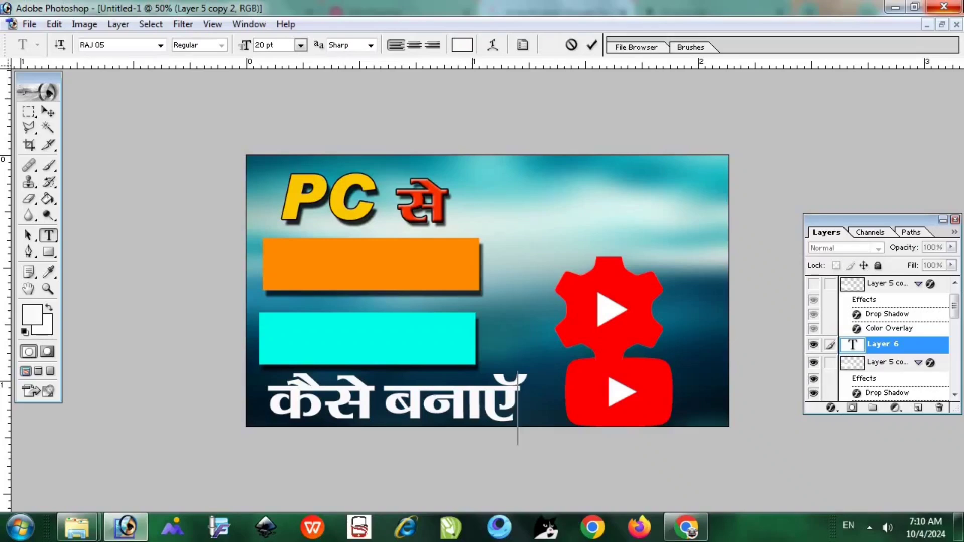
- Append a question mark to the Hindi text and set that character's font to Arial
type("द")
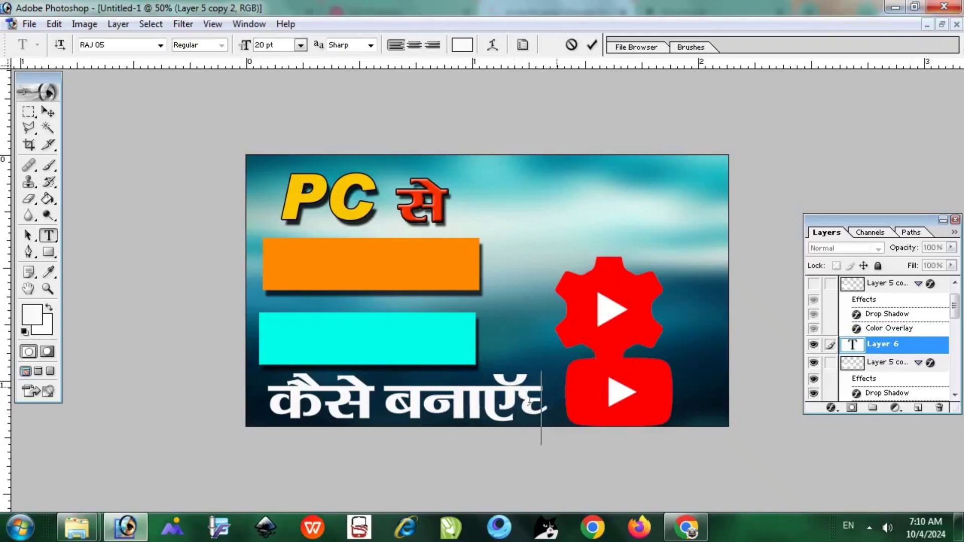
left_click_drag(543, 430, 519, 425)
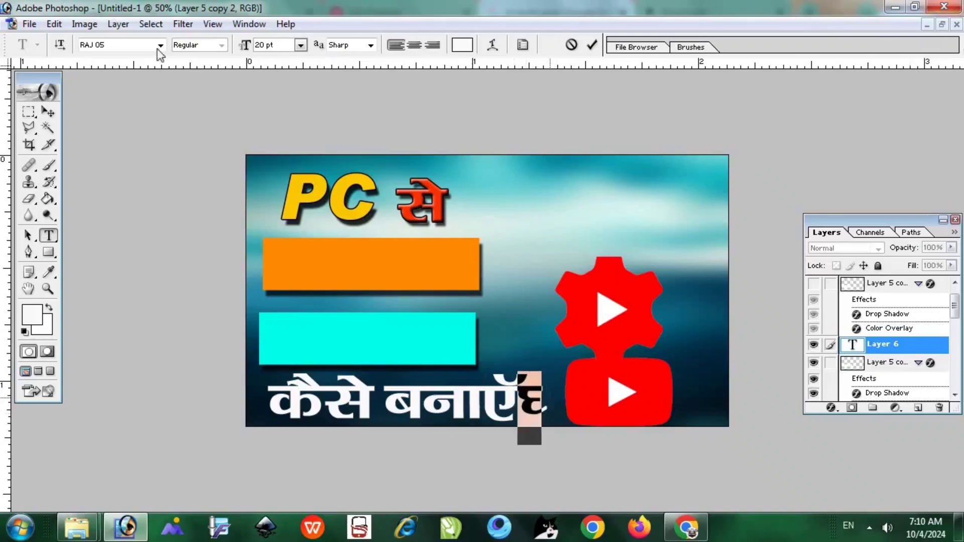
left_click(93, 45)
type("Ar")
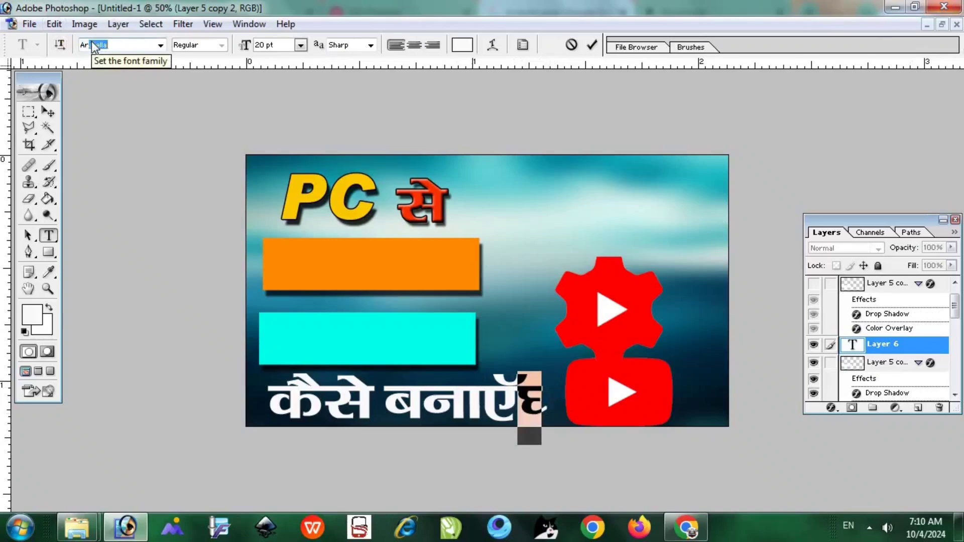
key("Down")
key("Down")
key("Down")
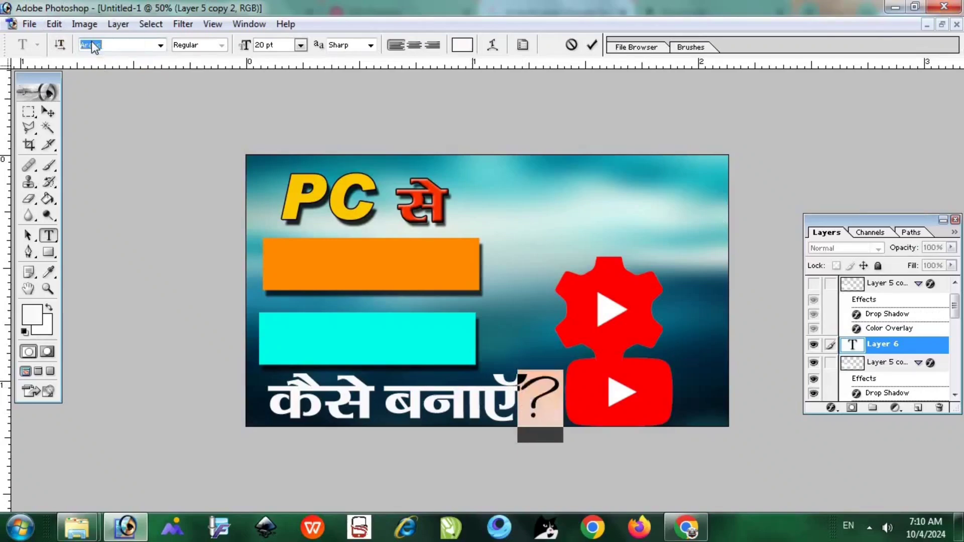
key("Down")
key("Down")
key("Down")
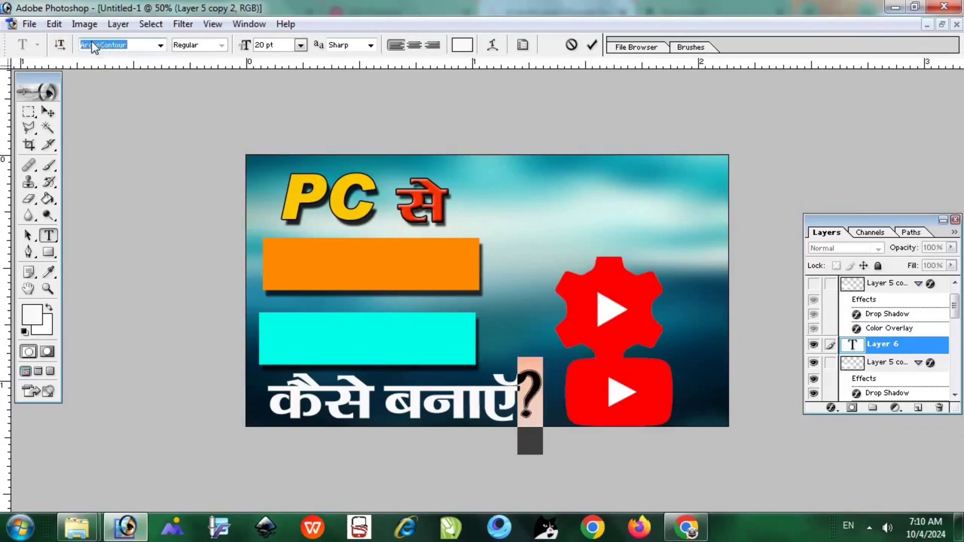
key("Up")
key("Up")
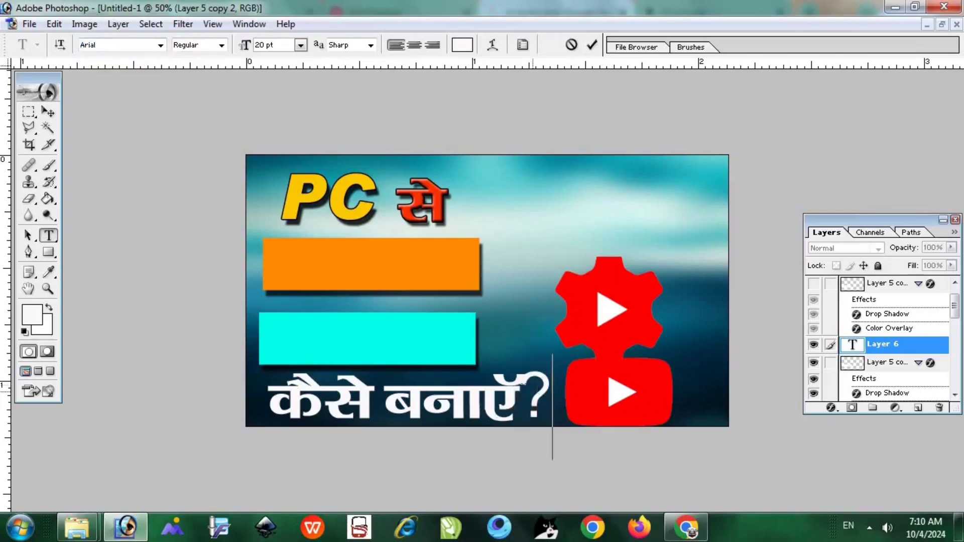
- Insert a space before the question mark and set the question mark's style to Arial Bold
type("r")
key("Return")
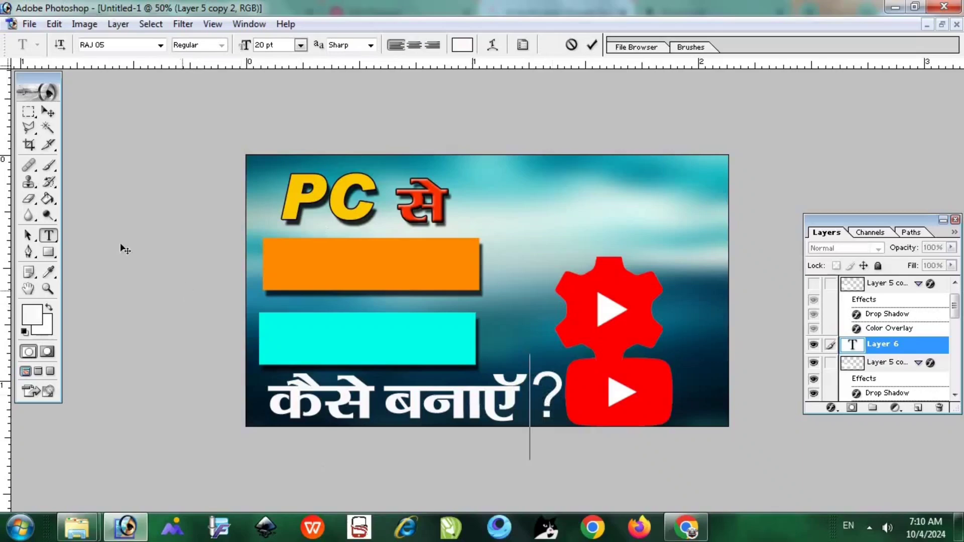
left_click_drag(531, 396, 566, 397)
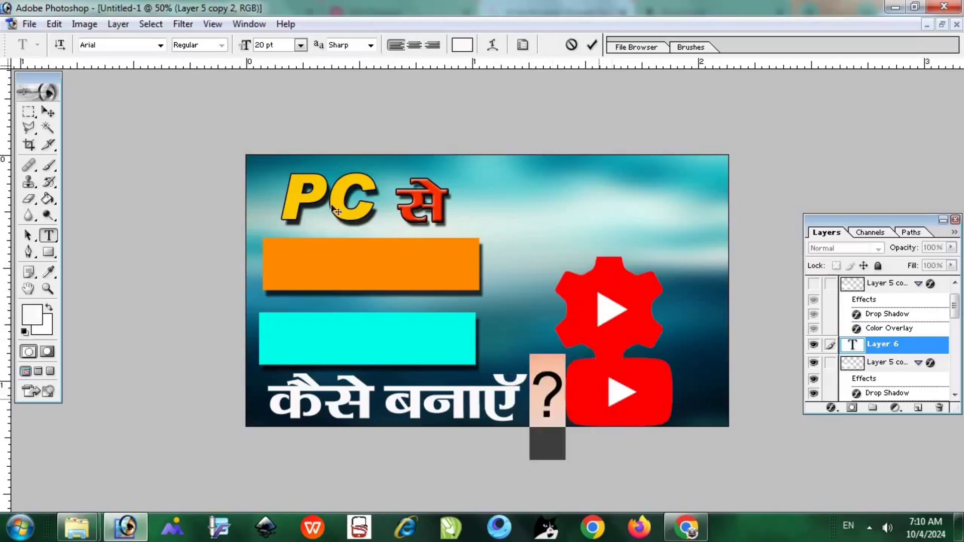
left_click(207, 46)
left_click(222, 45)
left_click(195, 85)
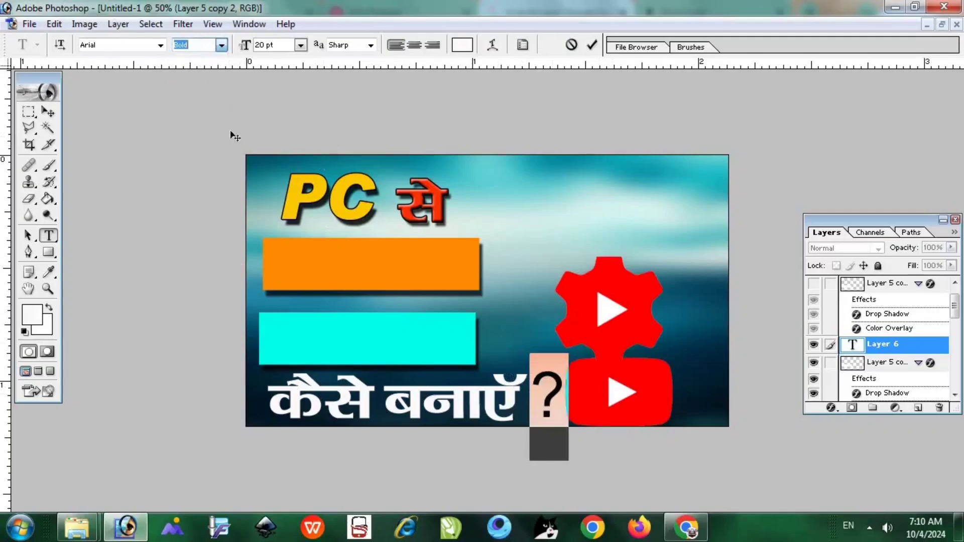
left_click(552, 387)
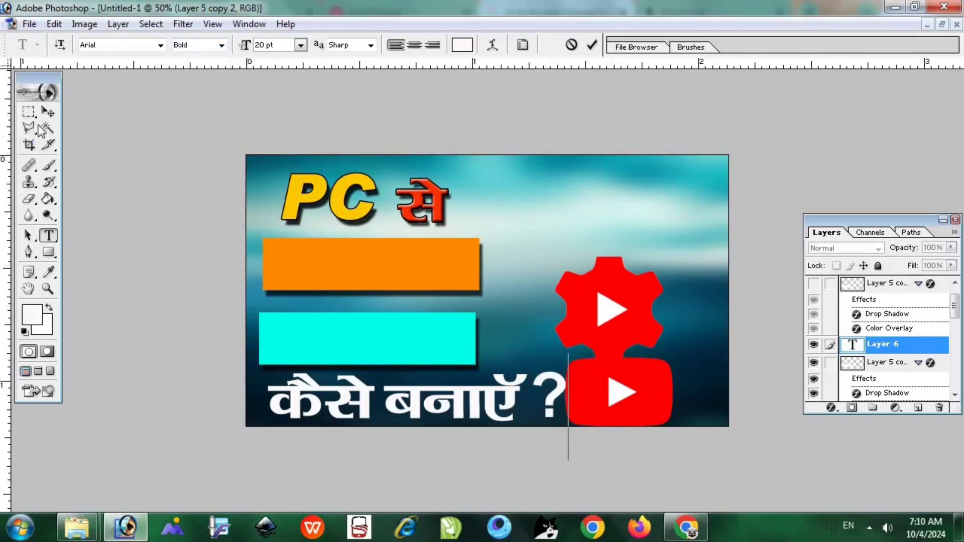
- Scale the "कैसे बनाऍ ?" text to 72.4% width and 86.9% height, apply it, and shift the text slightly down
left_click(48, 112)
key("ctrl+t")
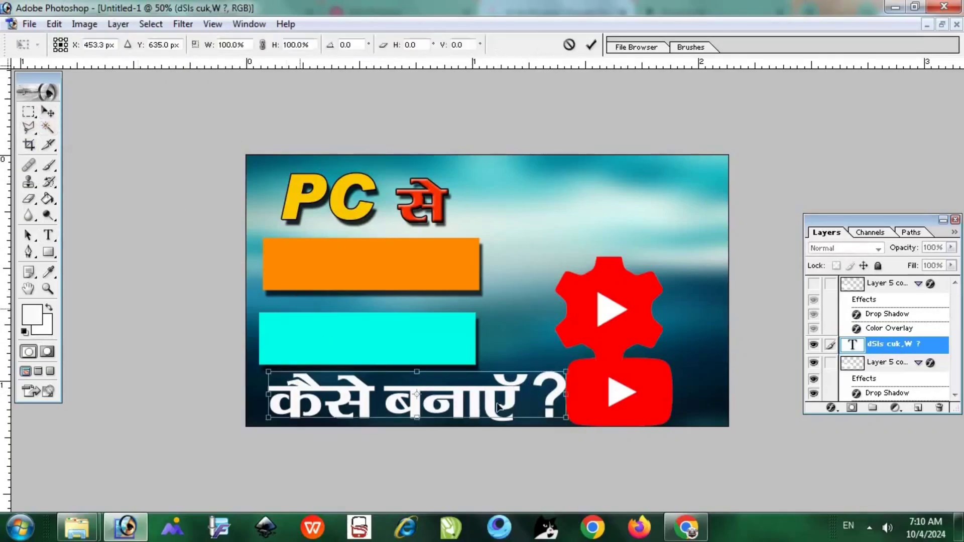
left_click_drag(566, 418, 485, 413)
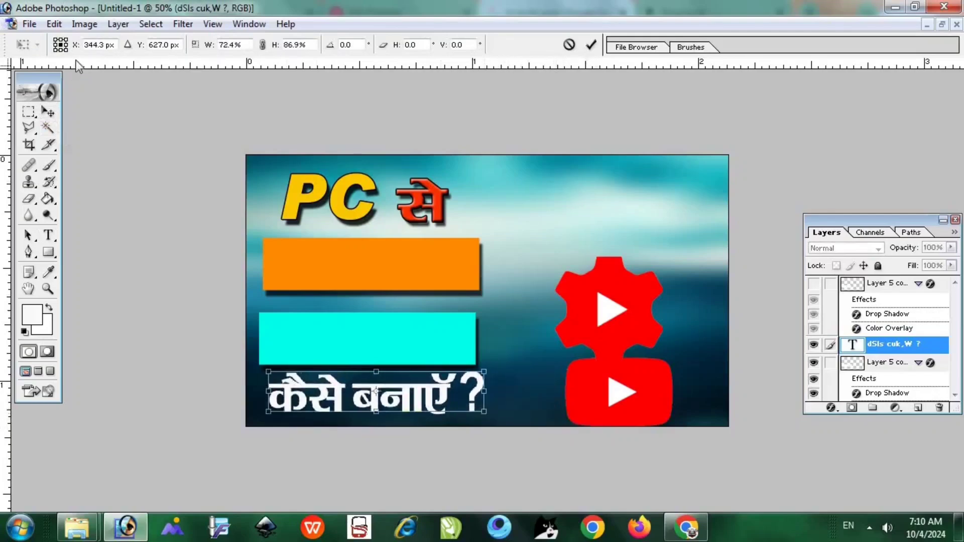
left_click(49, 112)
left_click(408, 209)
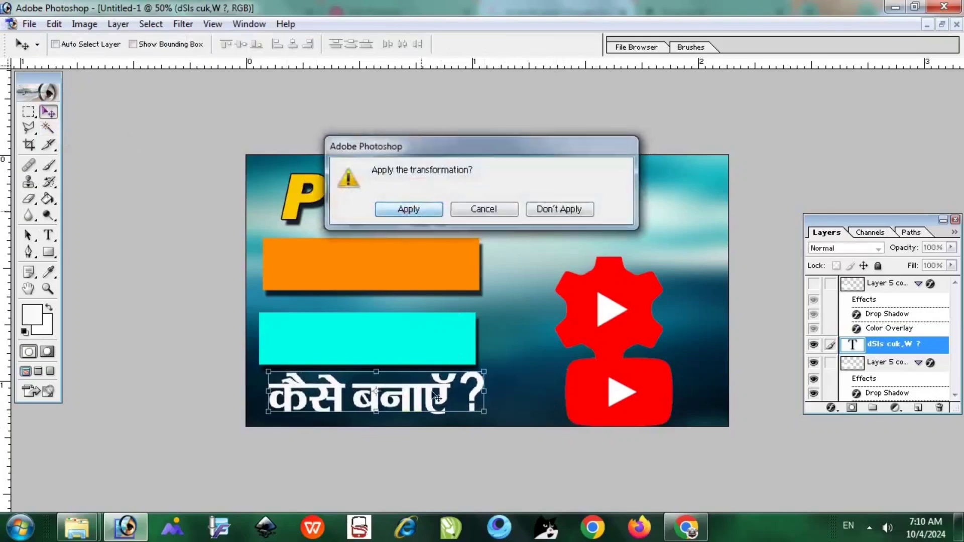
left_click_drag(423, 393, 422, 399)
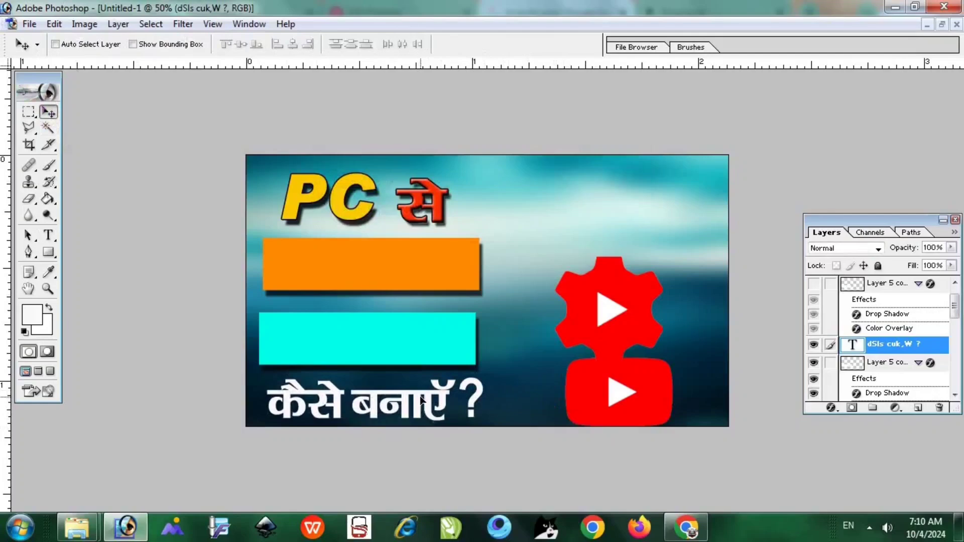
- Select the orange bar's layer, Layer 5, and shift the bar slightly left and up
right_click(402, 272)
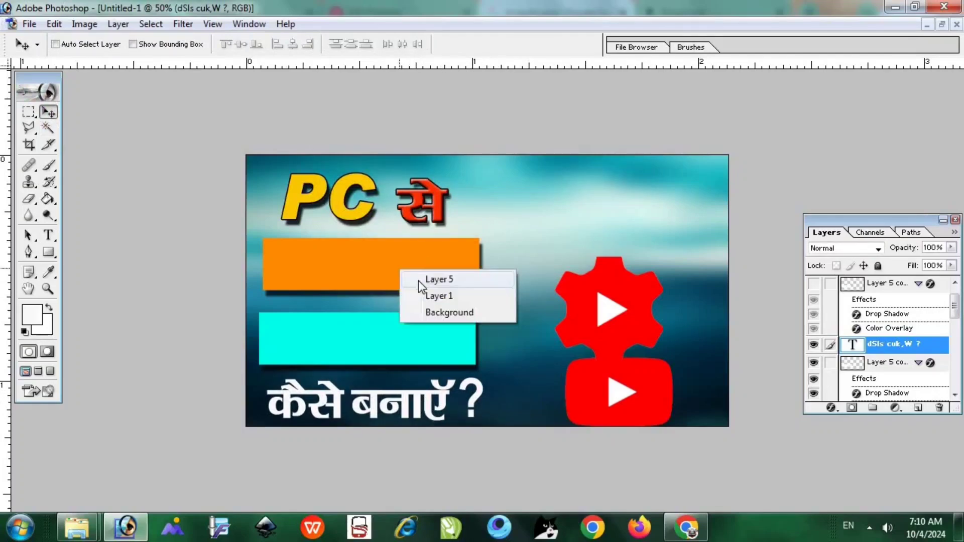
left_click(418, 281)
left_click_drag(409, 268, 401, 263)
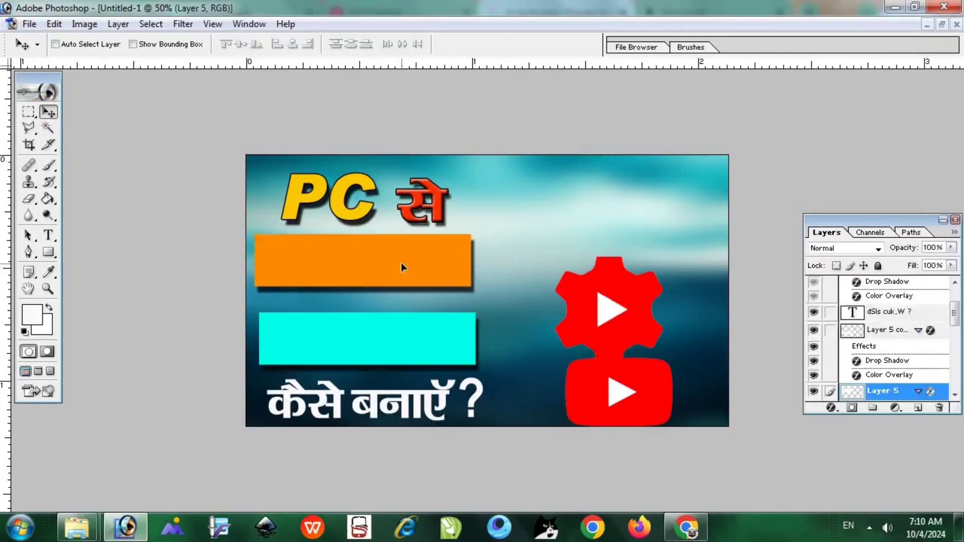
- Move the cyan bar slightly up toward the orange bar and nudge it a few pixels right and up
right_click(408, 334)
left_click(429, 344)
left_click_drag(425, 332, 423, 326)
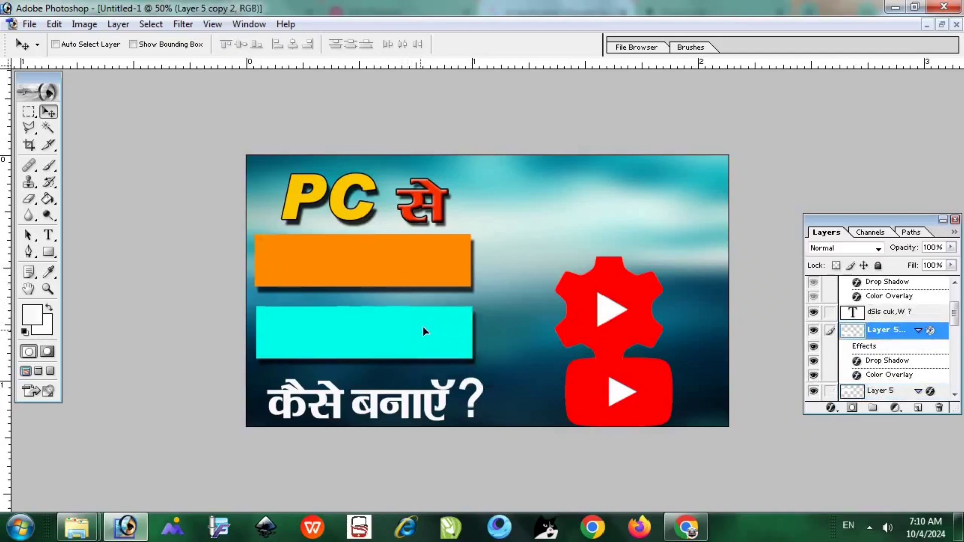
key("Right")
key("Right")
key("Right")
key("Right")
key("Right")
key("Right")
key("Right")
key("Up")
key("Up")
key("Up")
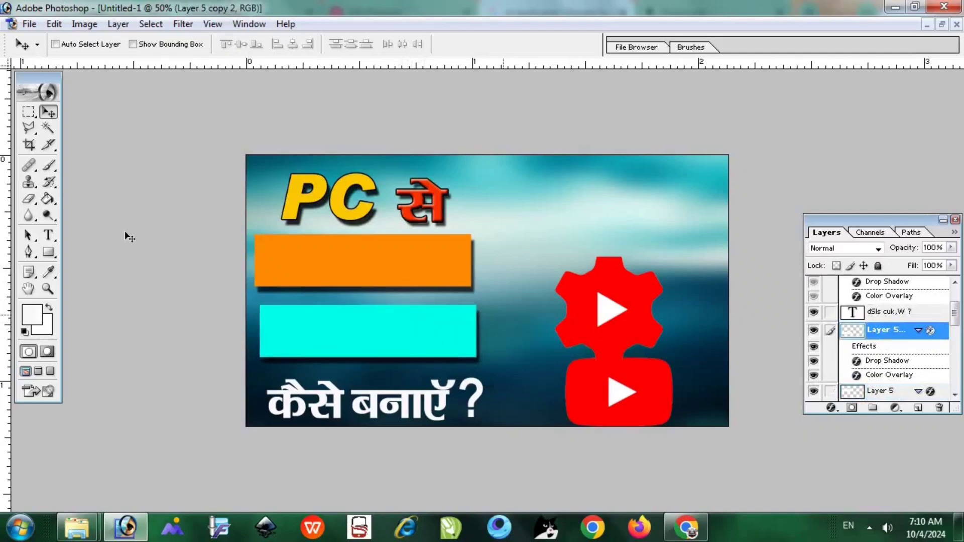
- Add a new white text reading "Photoshop" in Arial Bold above the gear-shaped YouTube logo
left_click(49, 236)
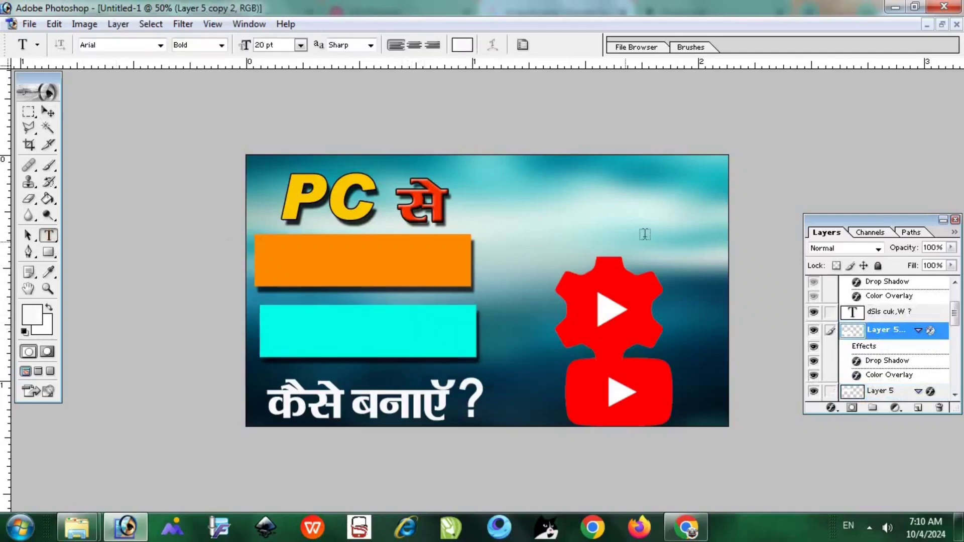
left_click(622, 223)
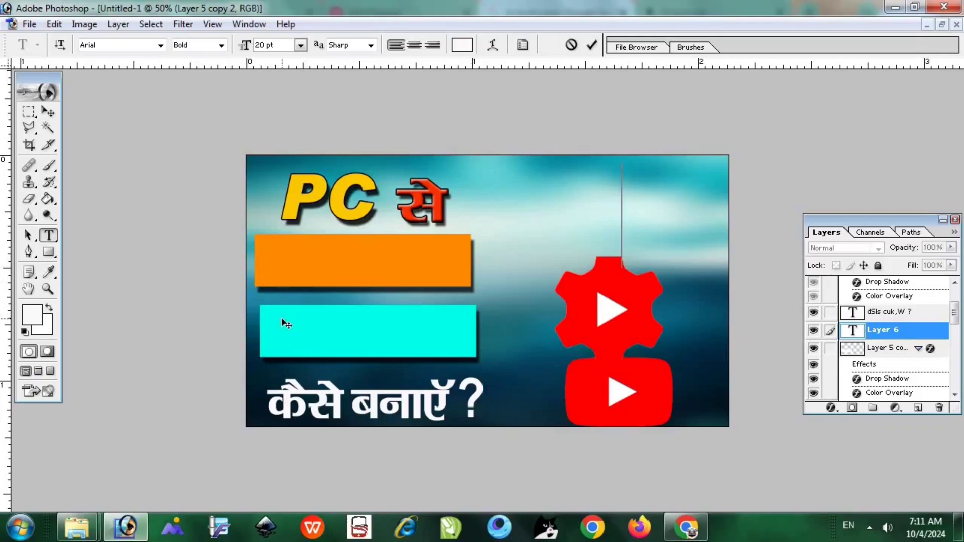
key("ctrl+minus")
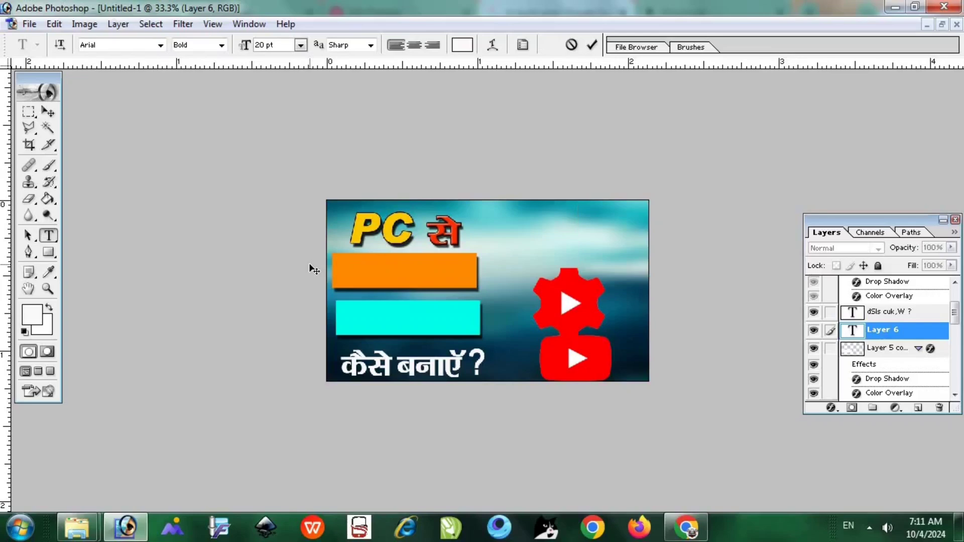
type("p")
key("BackSpace")
type("P")
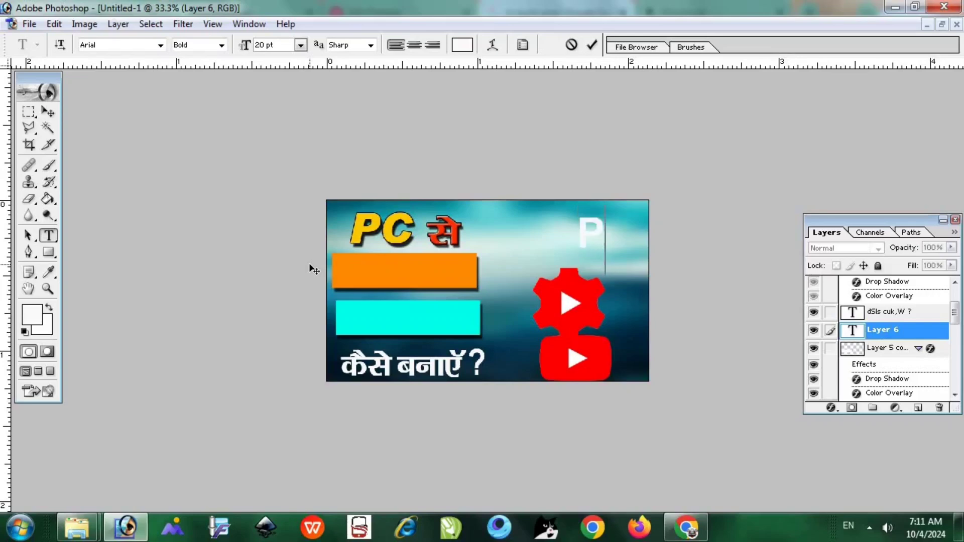
type("ho")
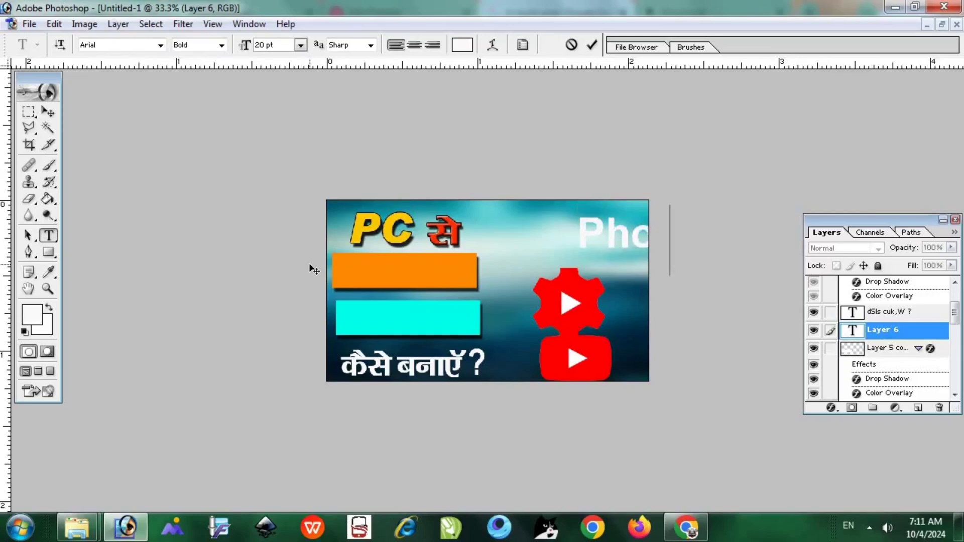
type("tosho")
- Set the whole "Photoshop" text to 10 pt and move it onto the orange bar
key("ctrl+a")
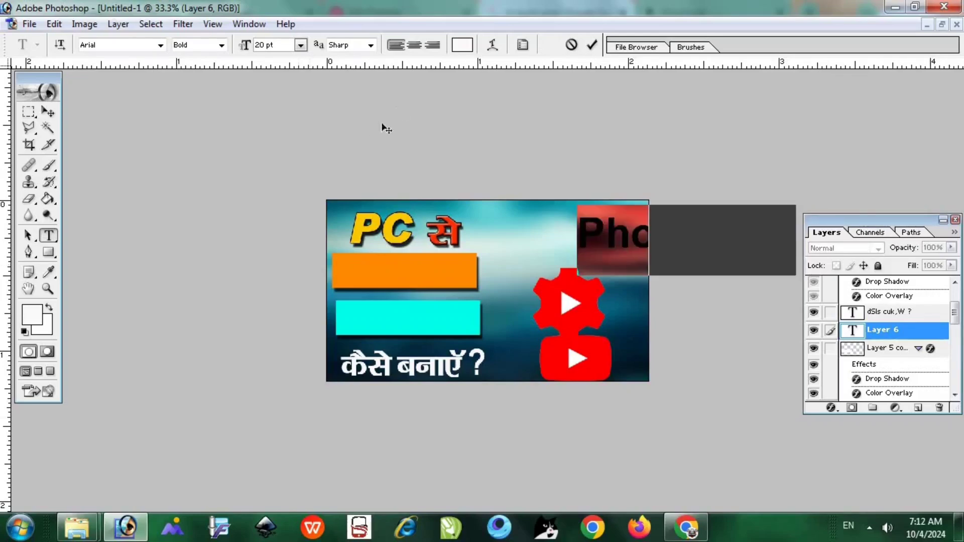
key("Return")
type("10")
key("Return")
left_click(48, 112)
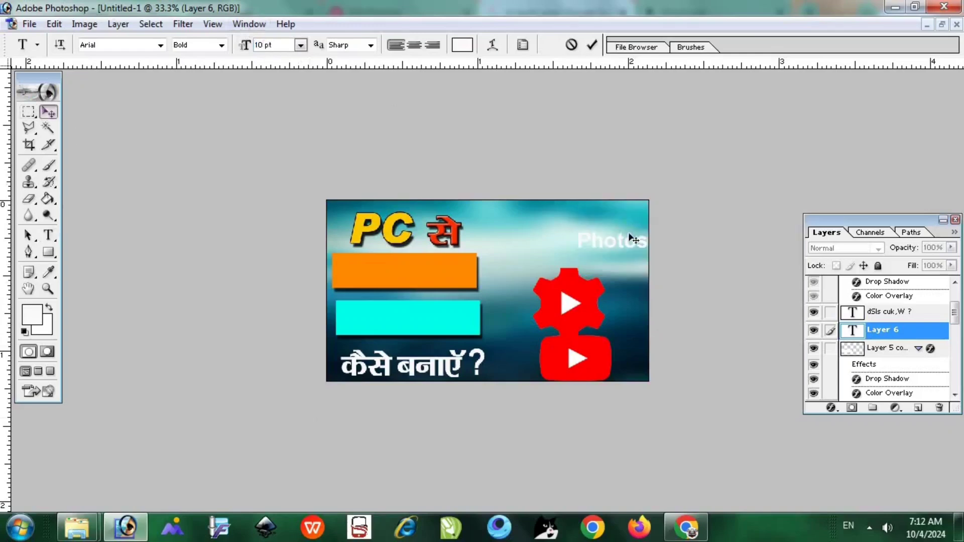
left_click_drag(632, 240, 471, 269)
- Scale the "Photoshop" text to 119.4% width and 145.0% height within the orange bar and apply the transform
key("ctrl+t")
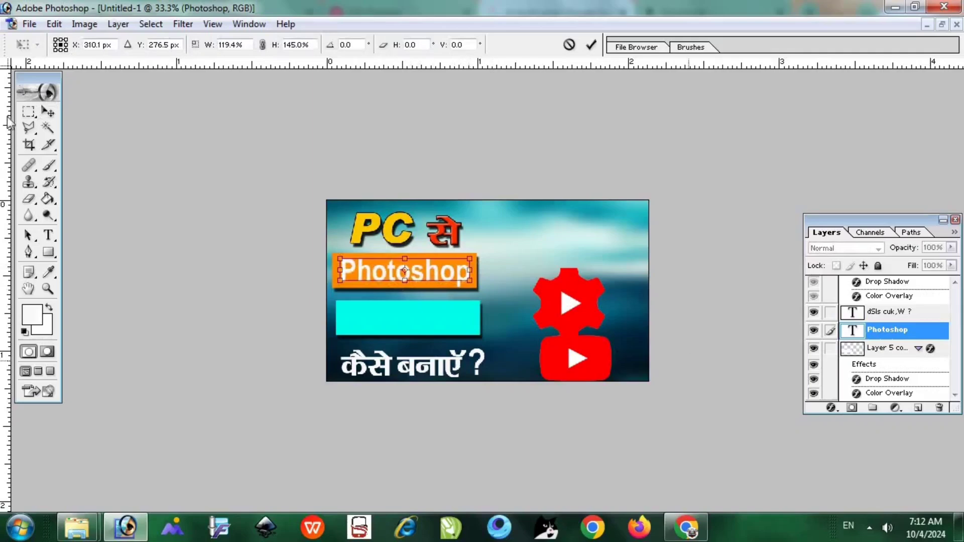
left_click(48, 112)
left_click(422, 212)
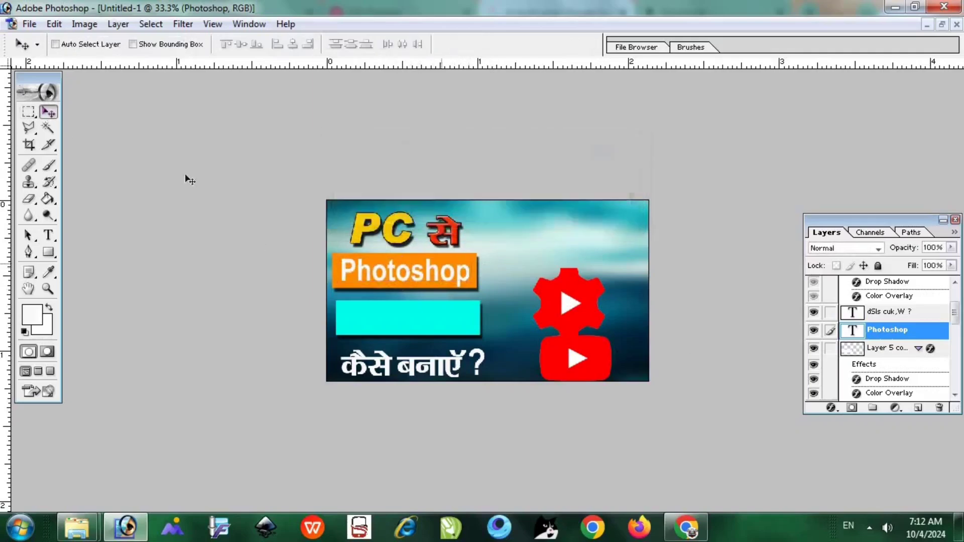
- Examine the "Photoshop" text, bars and logos up close, then view the whole thumbnail at 66.7%
left_click(49, 290)
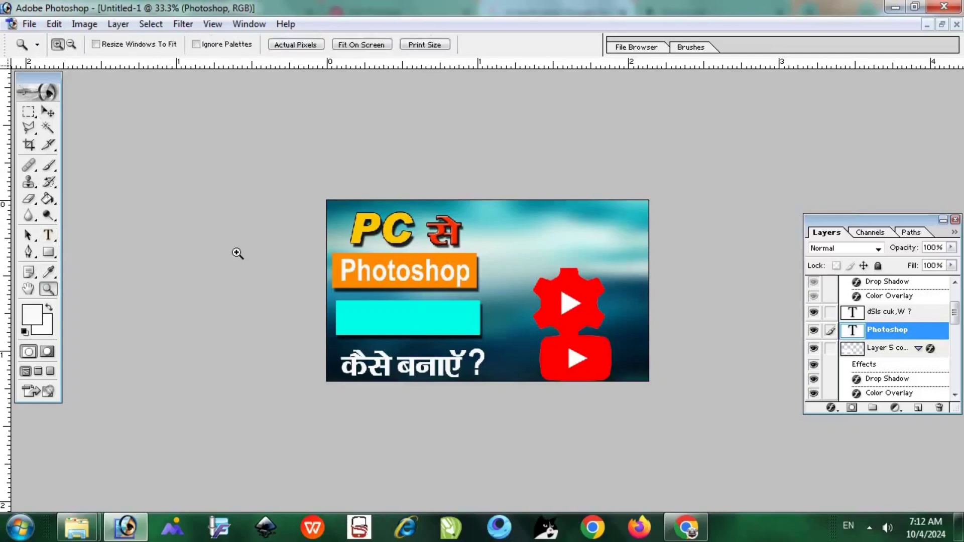
left_click_drag(273, 221, 606, 368)
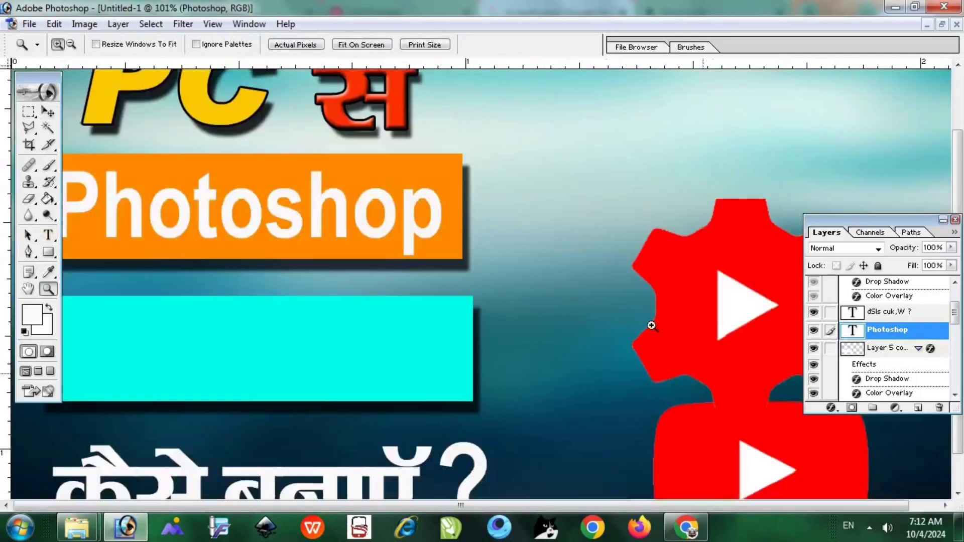
key("ctrl+alt+0")
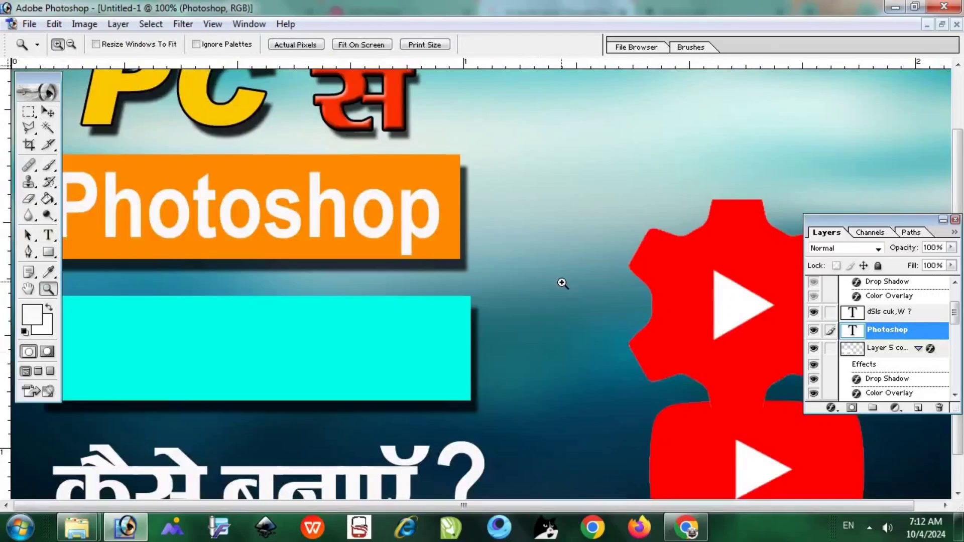
scroll(518, 296, "down", 1)
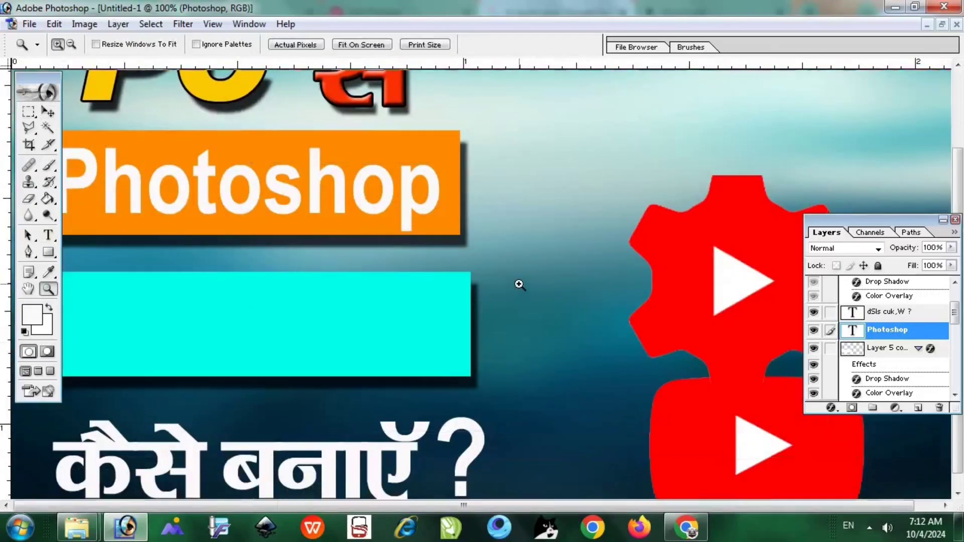
left_click(519, 284)
right_click(519, 284)
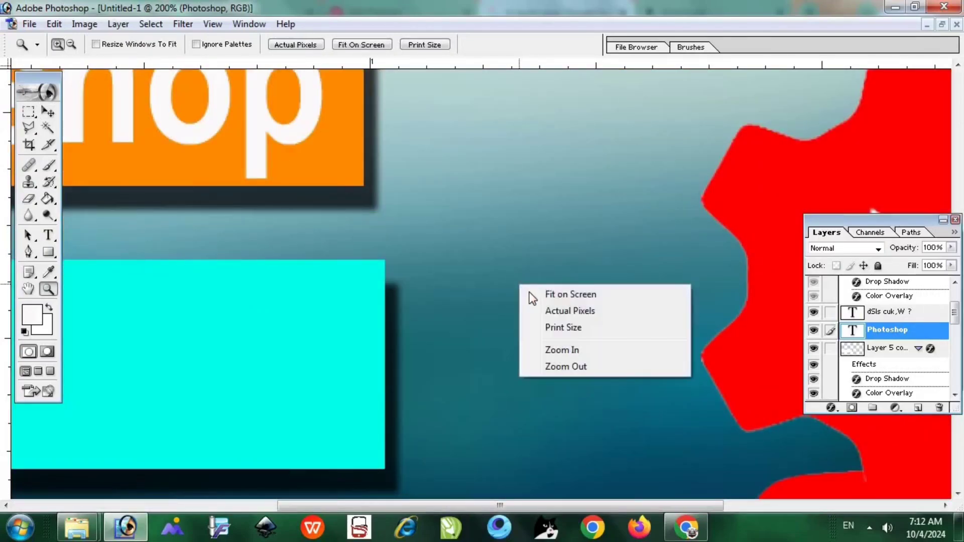
left_click(555, 365)
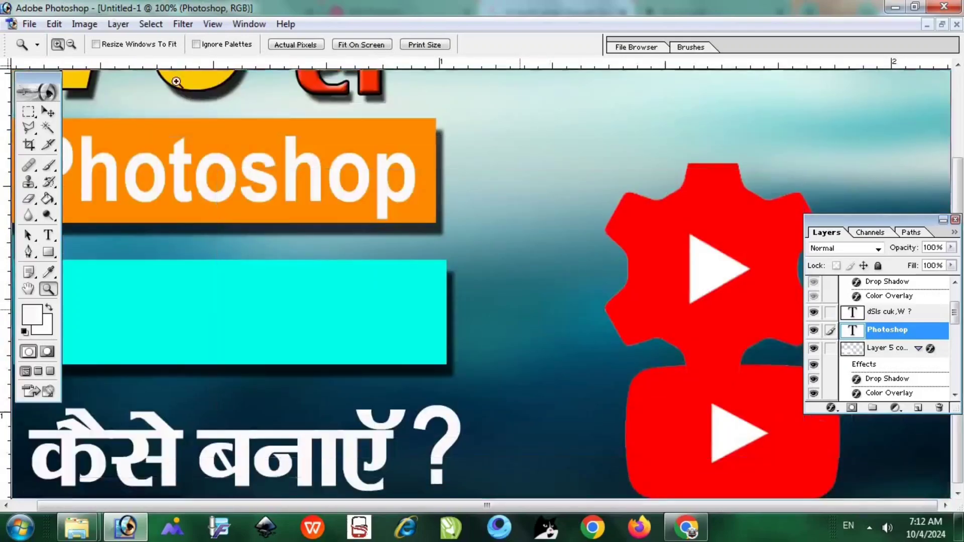
left_click(520, 310)
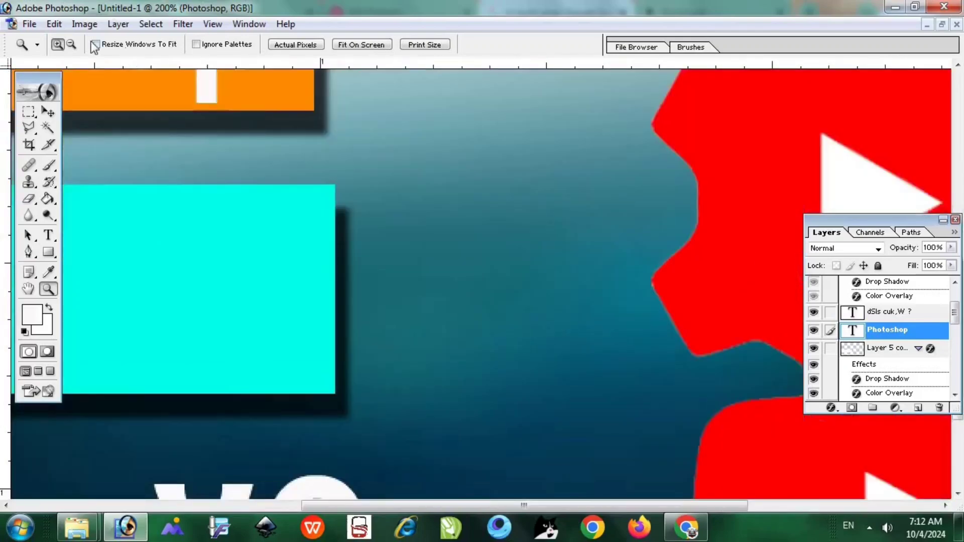
left_click(322, 186)
left_click(322, 184)
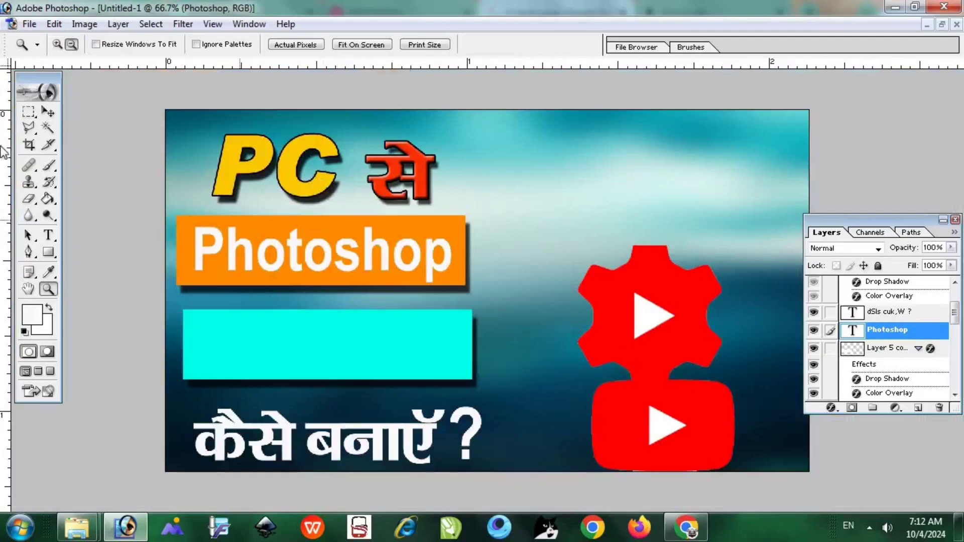
- Give the "Photoshop" text layer a default Drop Shadow and a Bevel and Emboss with depth raised to about 260%
left_click(50, 114)
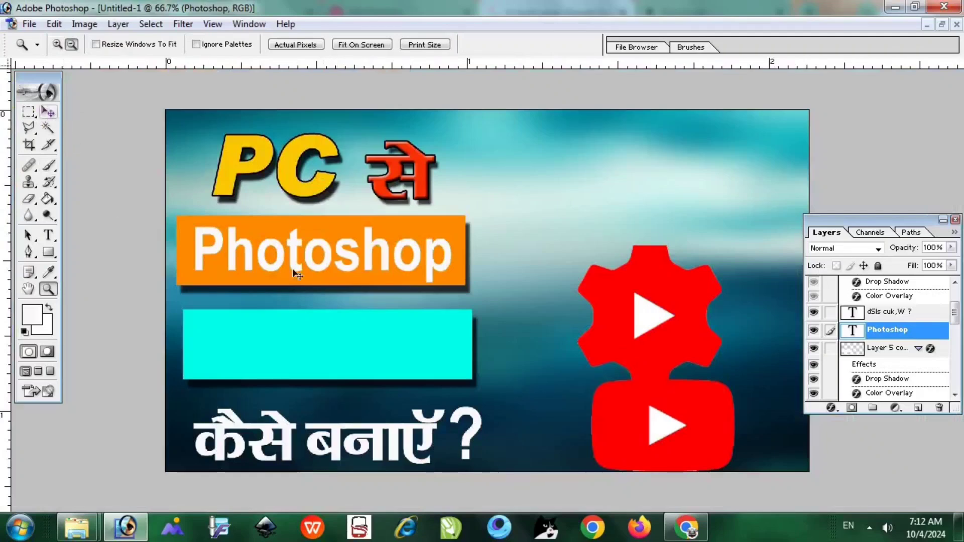
right_click(879, 332)
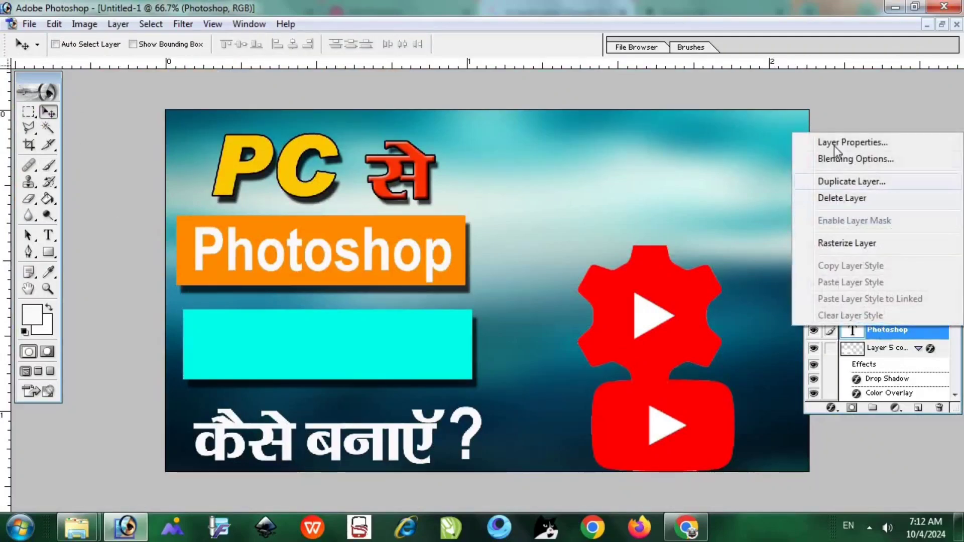
left_click(836, 158)
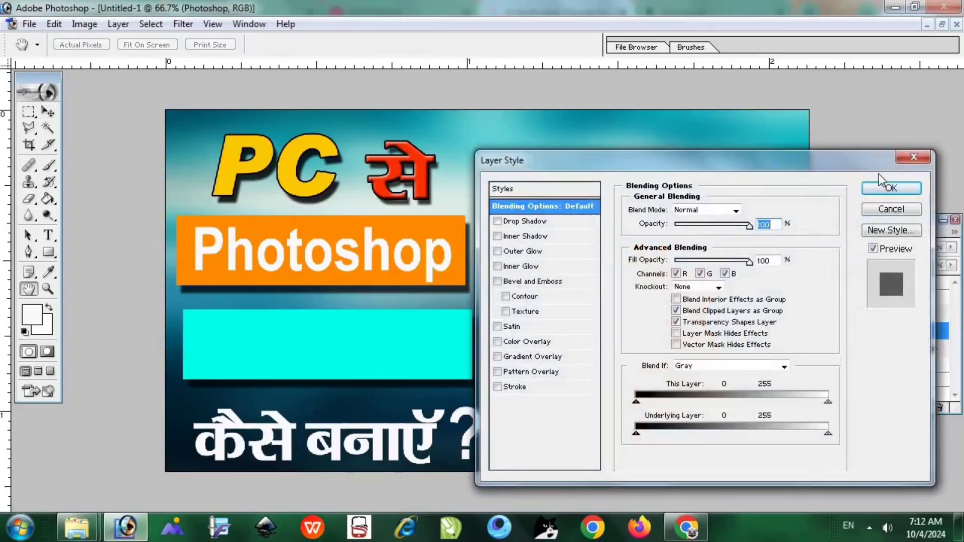
left_click(517, 222)
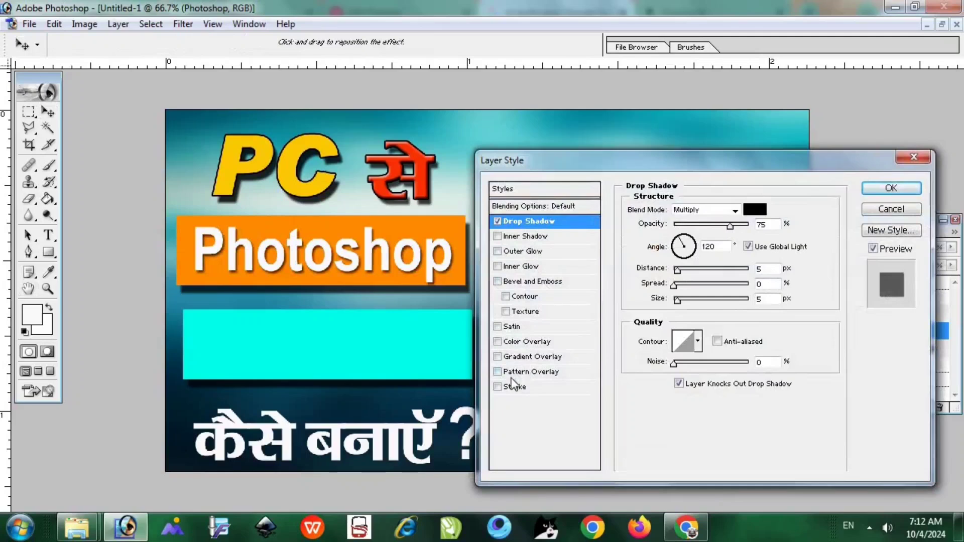
left_click(536, 284)
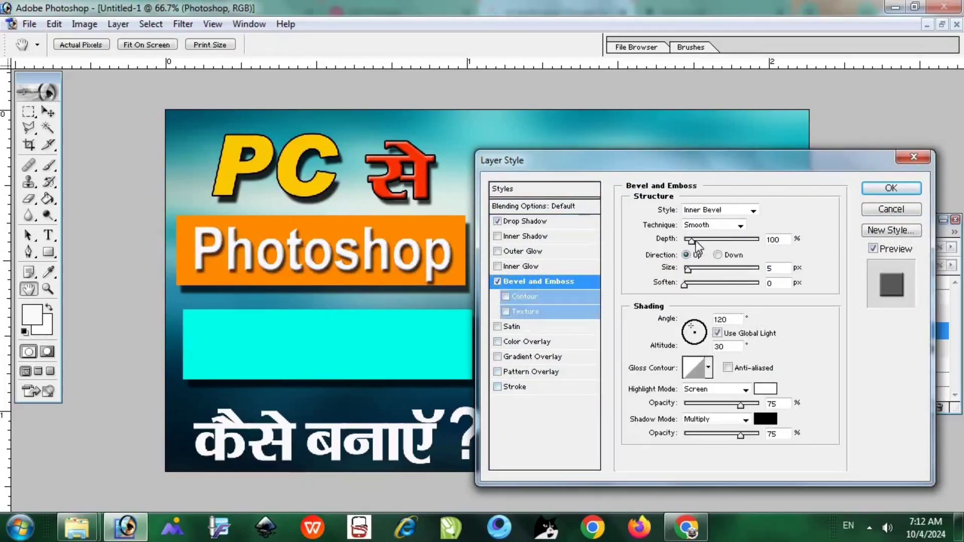
left_click_drag(695, 240, 708, 245)
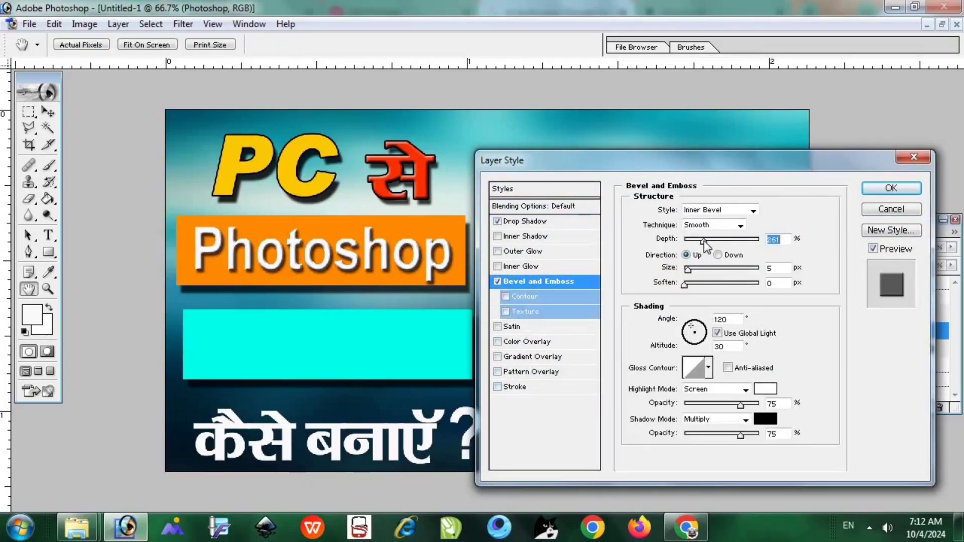
left_click(891, 188)
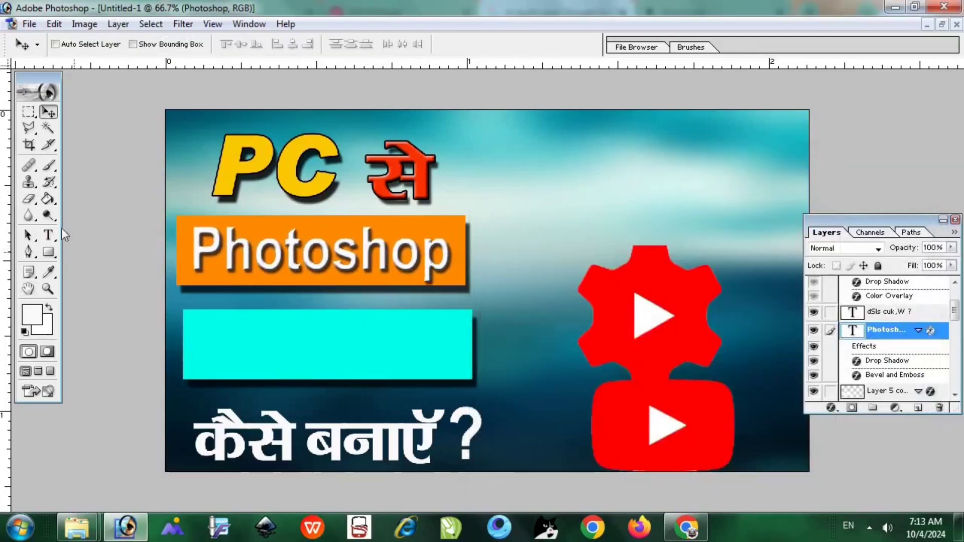
- Add the text "THUMBNAIL" in white Arial Bold, 14.5 pt, over the cyan rectangle
left_click(49, 235)
left_click(231, 330)
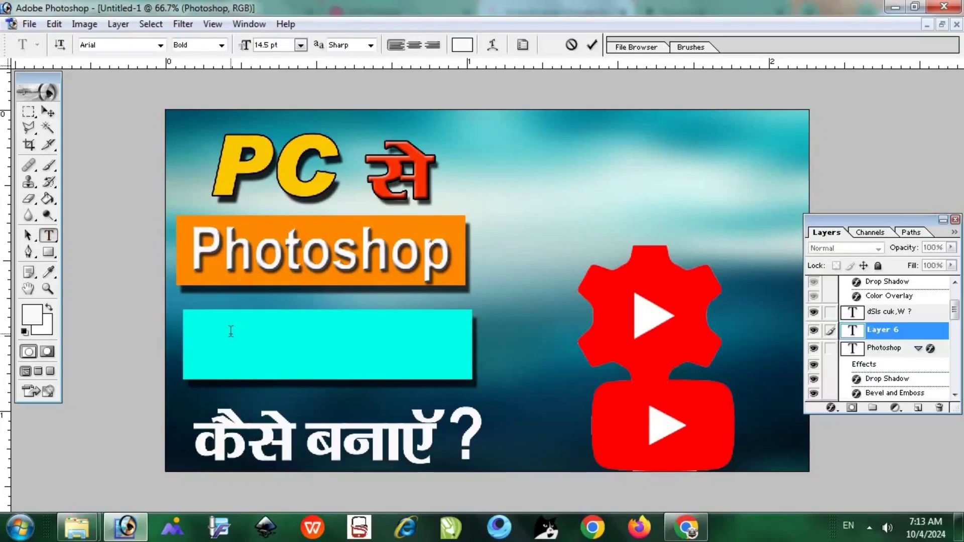
type("T")
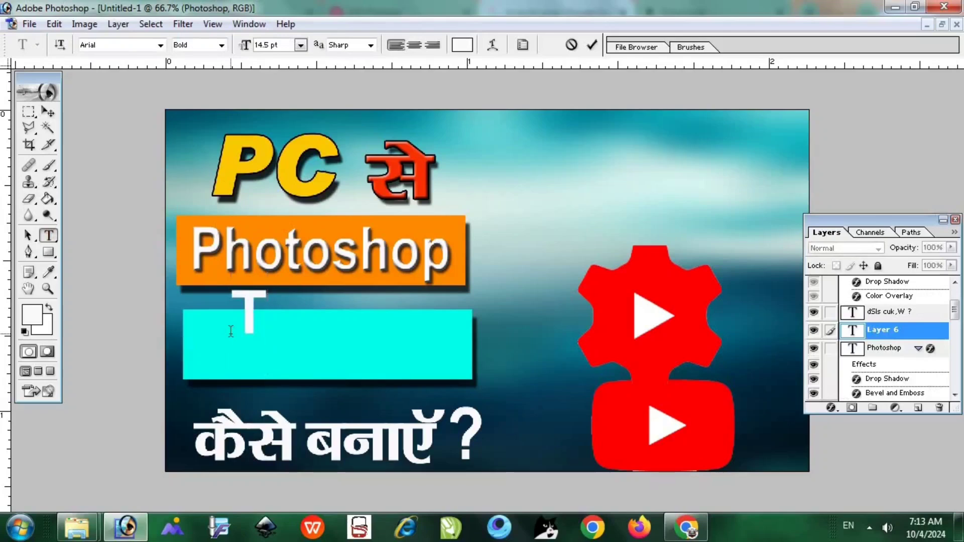
type("HU")
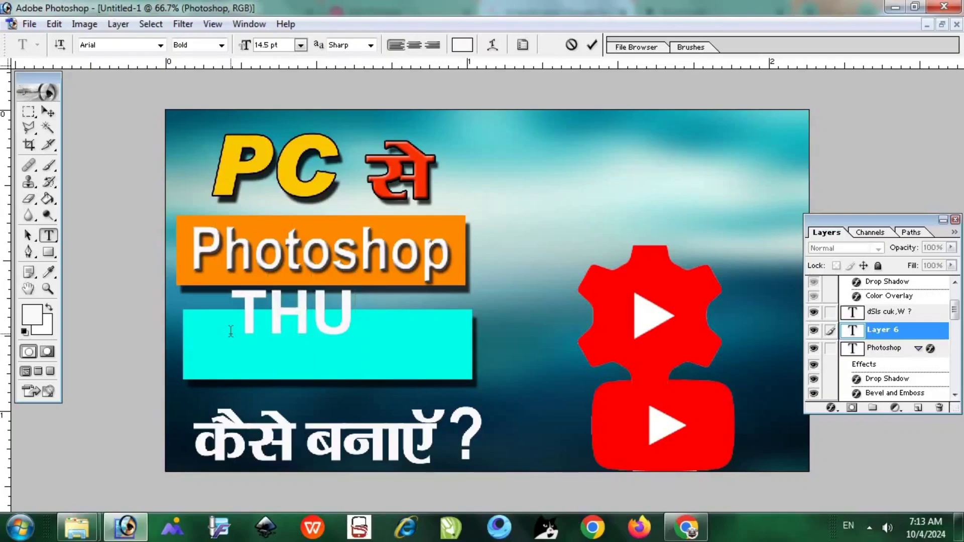
type("MB")
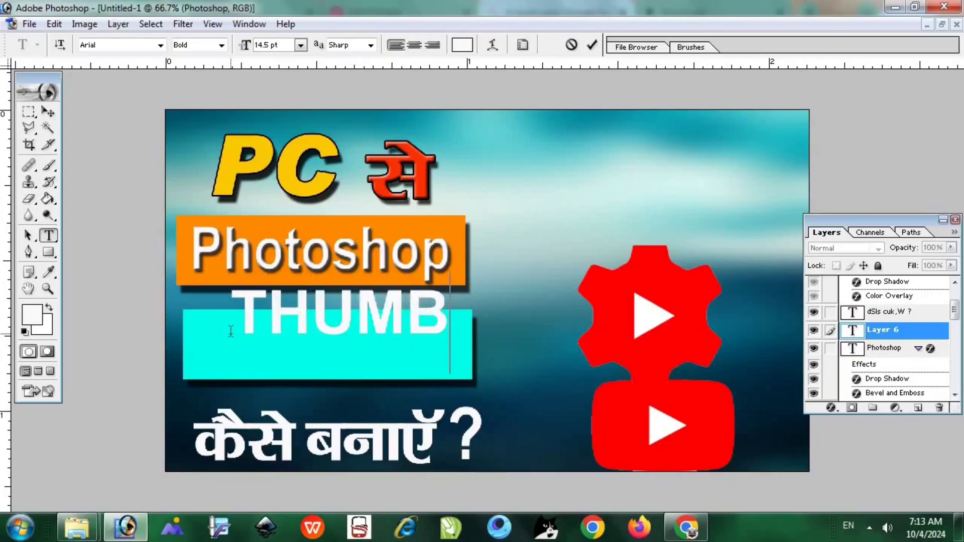
type("N")
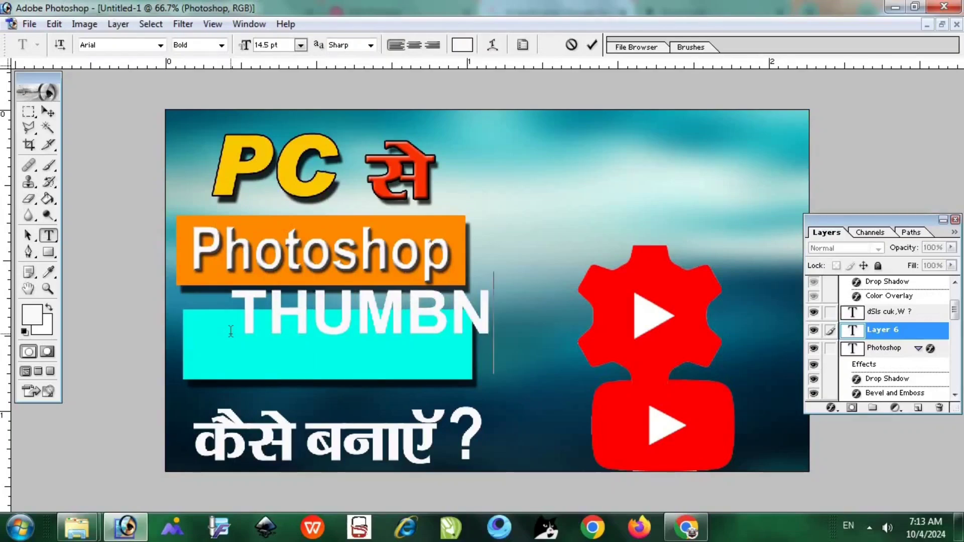
type("AIL")
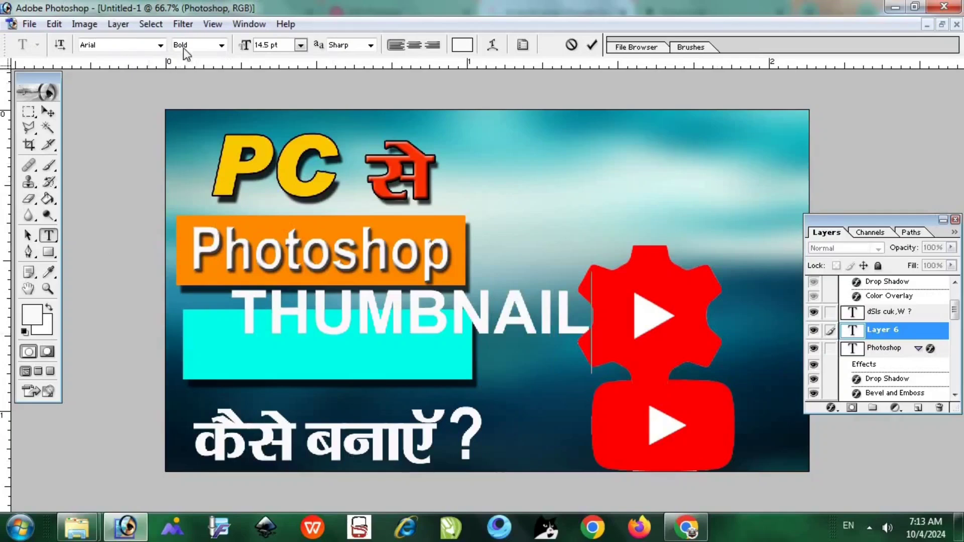
- Fit the THUMBNAIL text inside the cyan rectangle, scaling it to about 74% width and 85% height
left_click(49, 112)
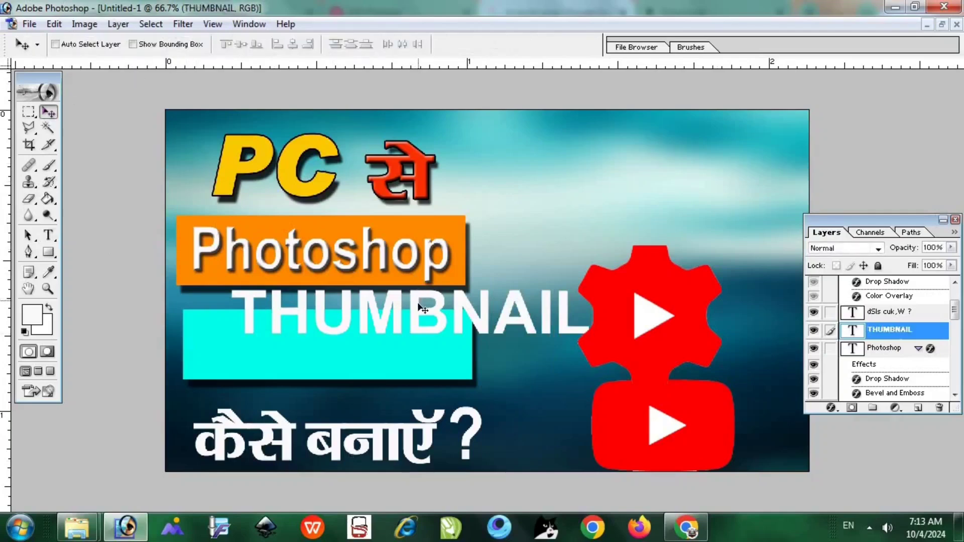
left_click_drag(396, 308, 384, 342)
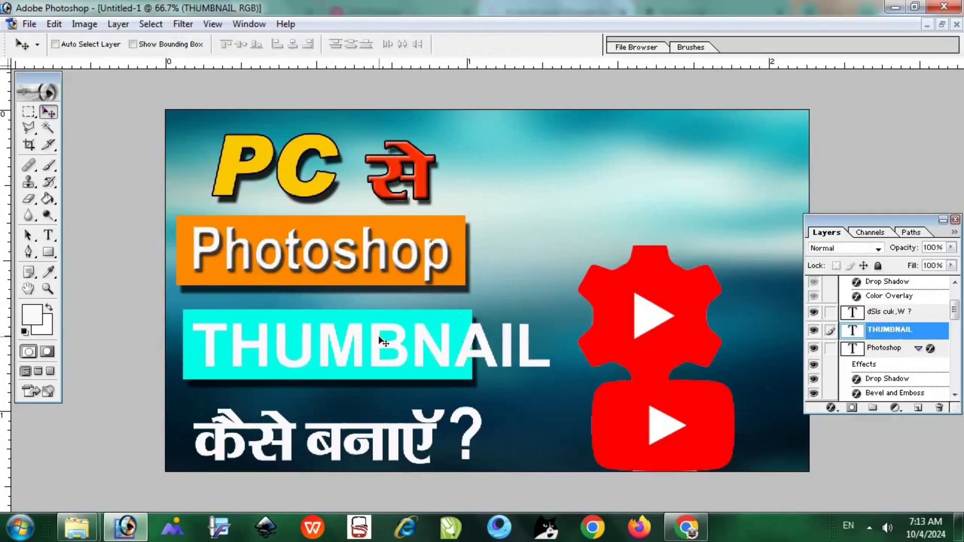
key("ctrl+t")
left_click_drag(553, 346, 458, 345)
left_click_drag(332, 358, 332, 356)
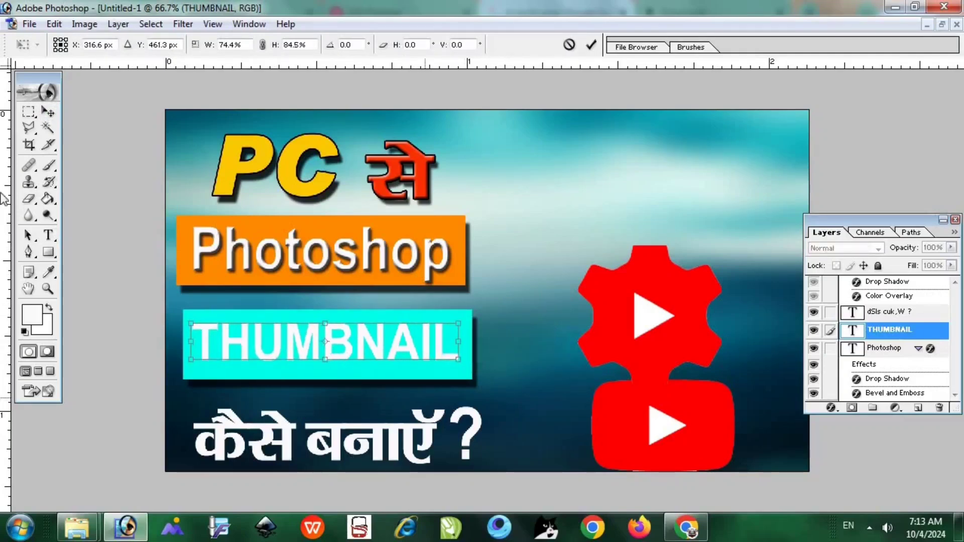
left_click(48, 111)
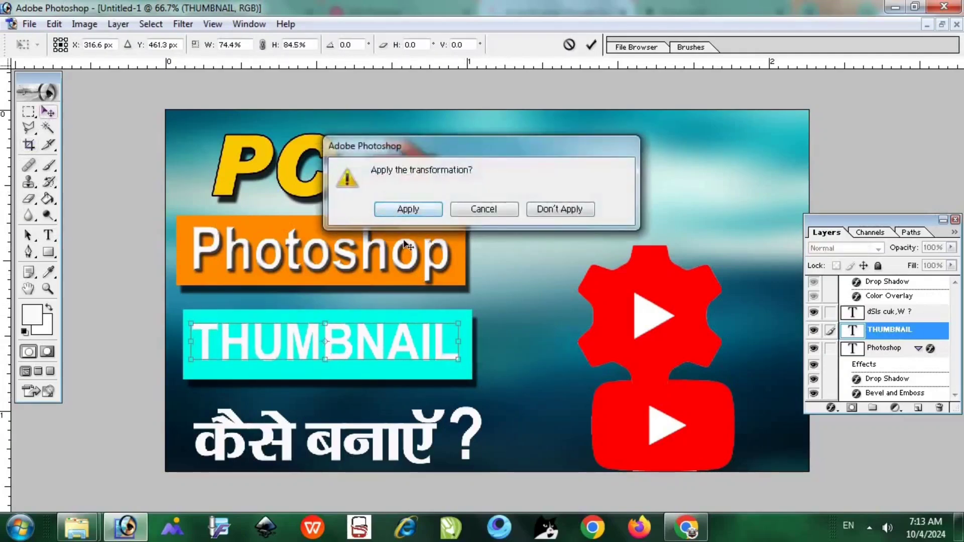
left_click(407, 209)
left_click_drag(366, 347, 361, 349)
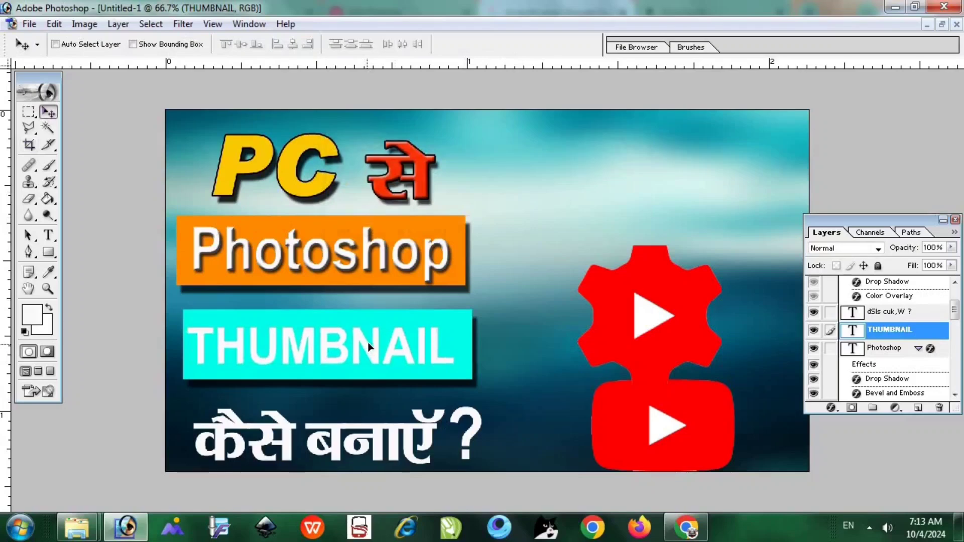
- Change the THUMBNAIL text colour to red, F90606
left_click(48, 235)
left_click(216, 352)
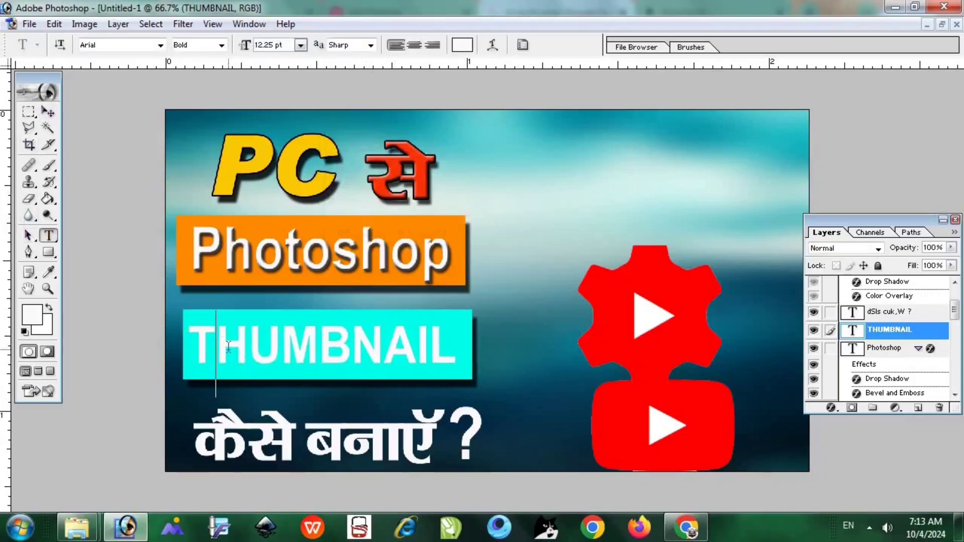
double_click(232, 355)
left_click(462, 44)
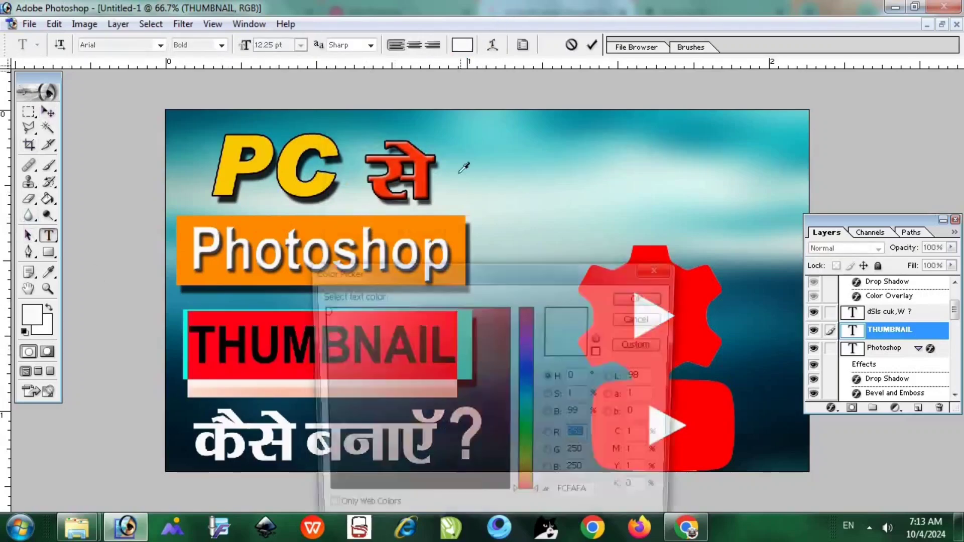
left_click(506, 312)
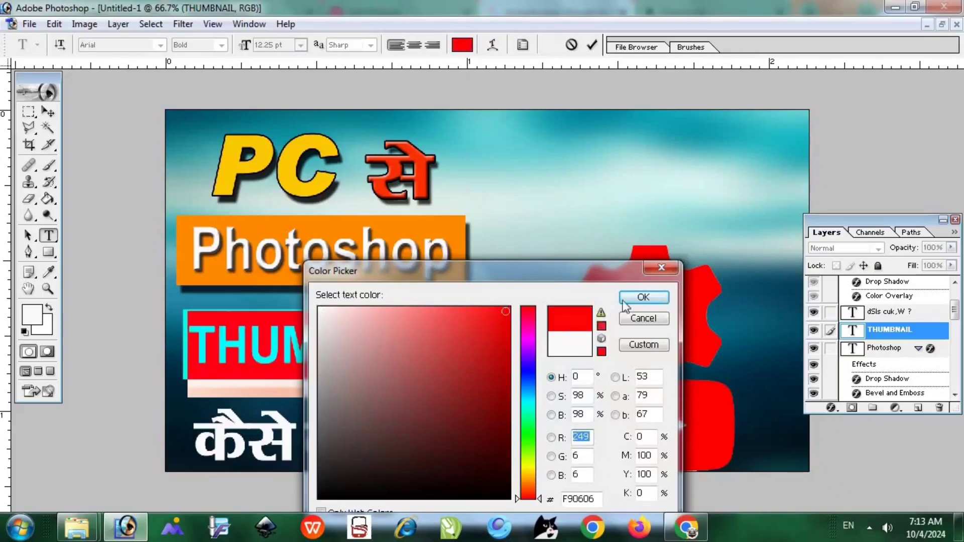
left_click(644, 298)
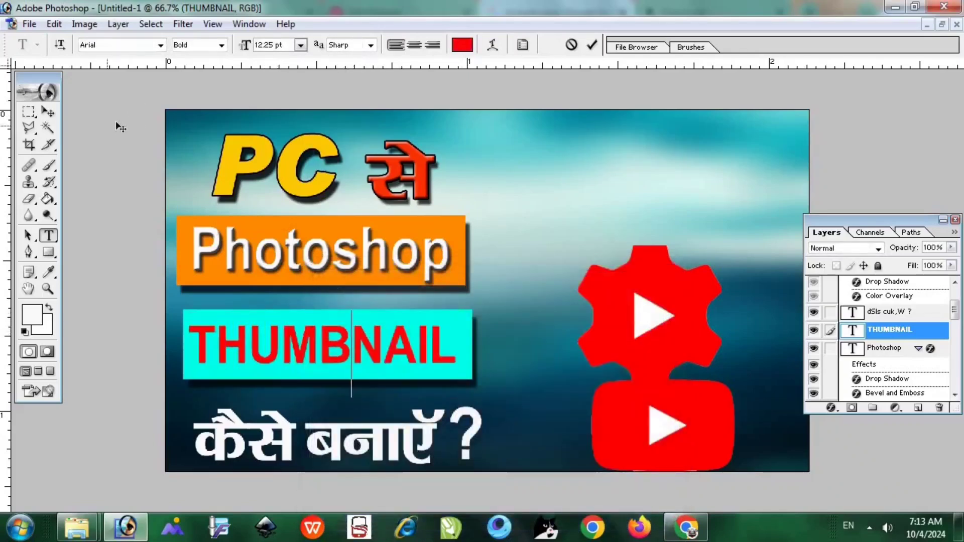
left_click(48, 111)
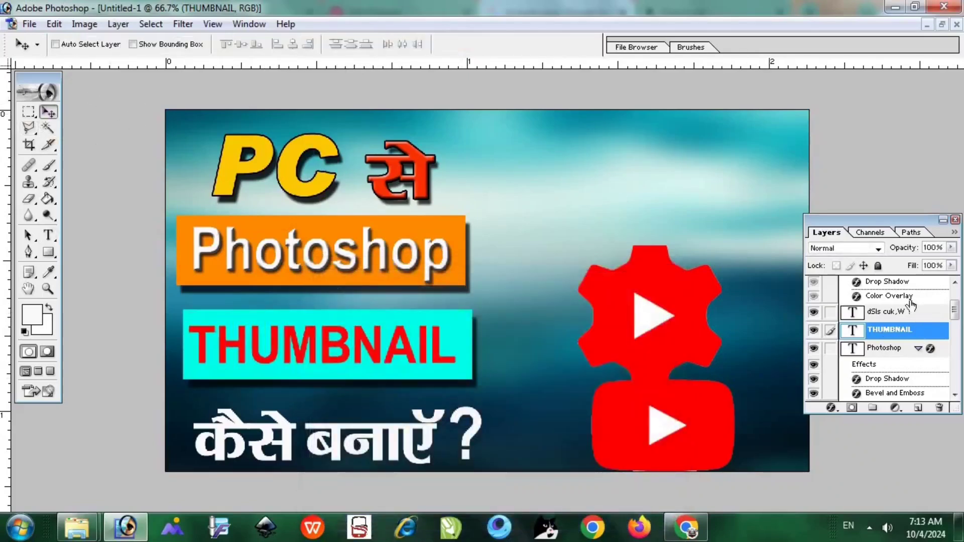
- Give the THUMBNAIL text layer a black 3 px outside stroke and a drop shadow with 14 px distance
right_click(882, 335)
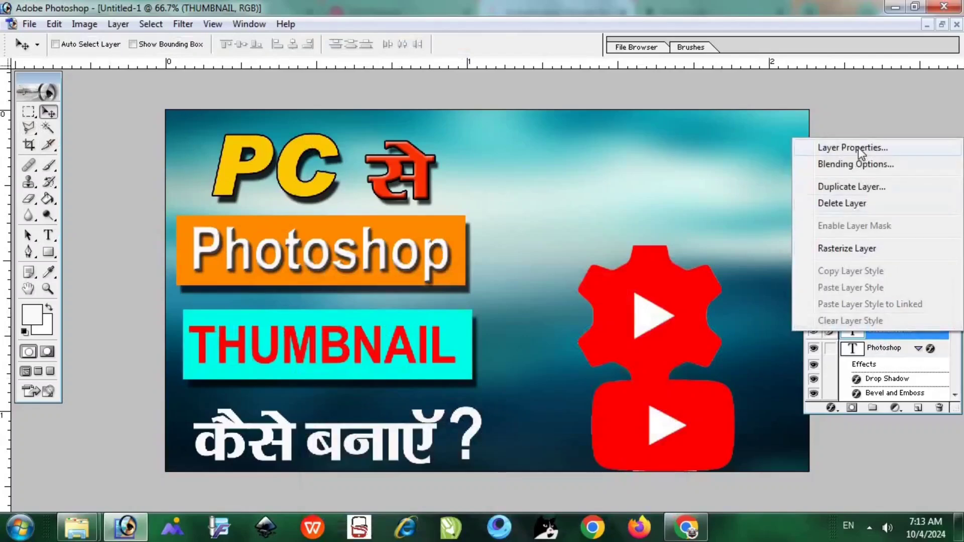
left_click(844, 166)
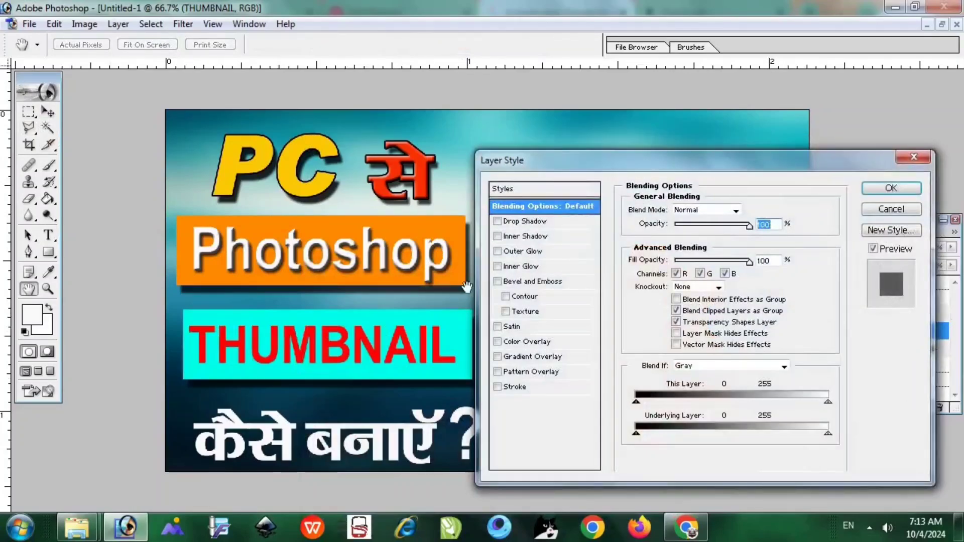
left_click(514, 386)
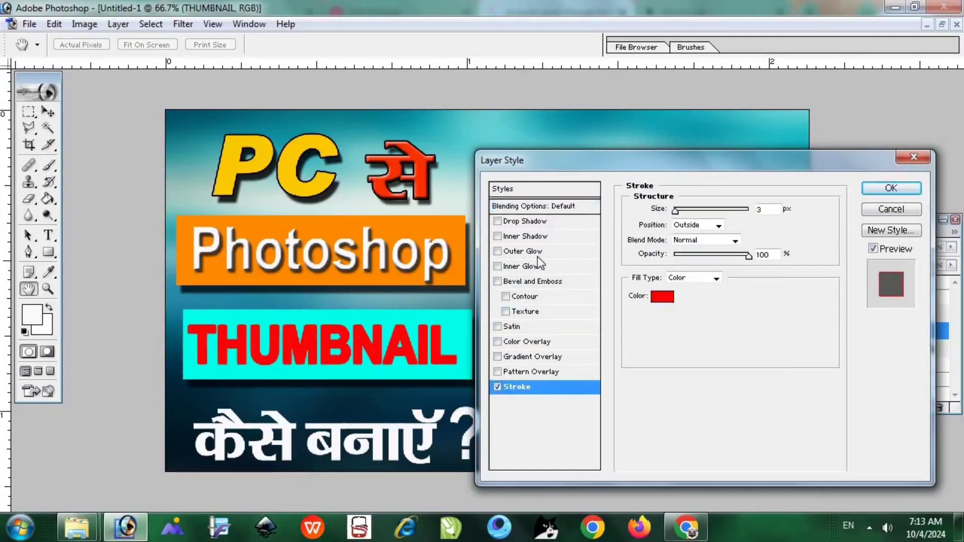
left_click(651, 299)
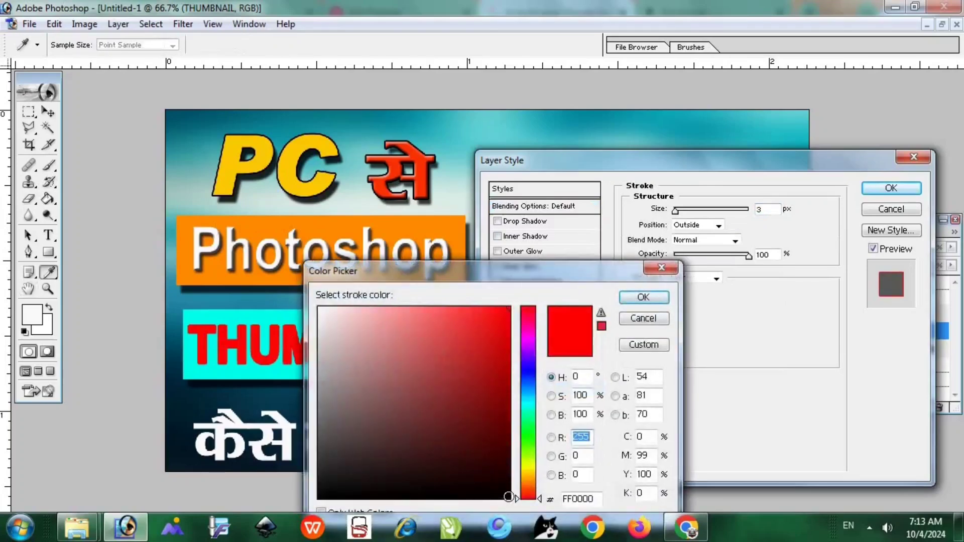
type("1")
left_click(645, 297)
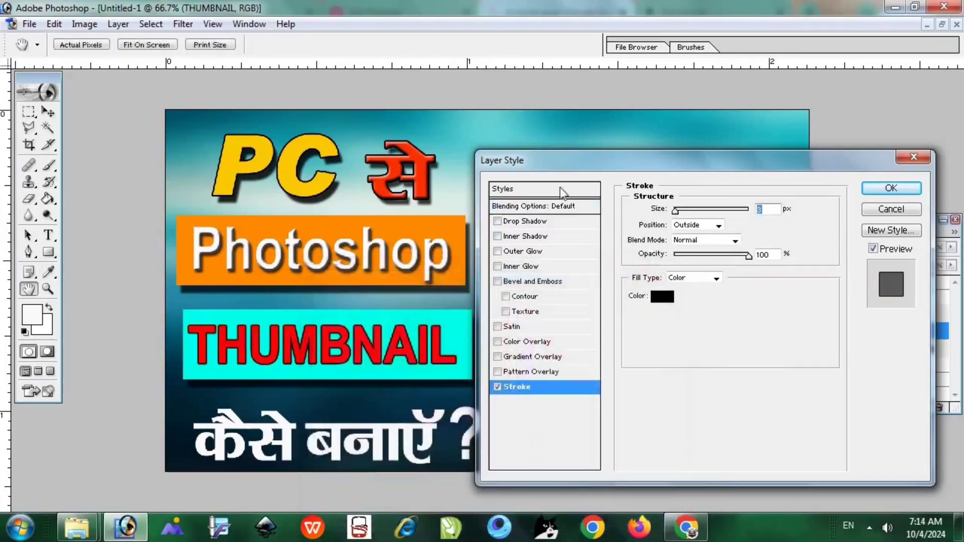
left_click(534, 223)
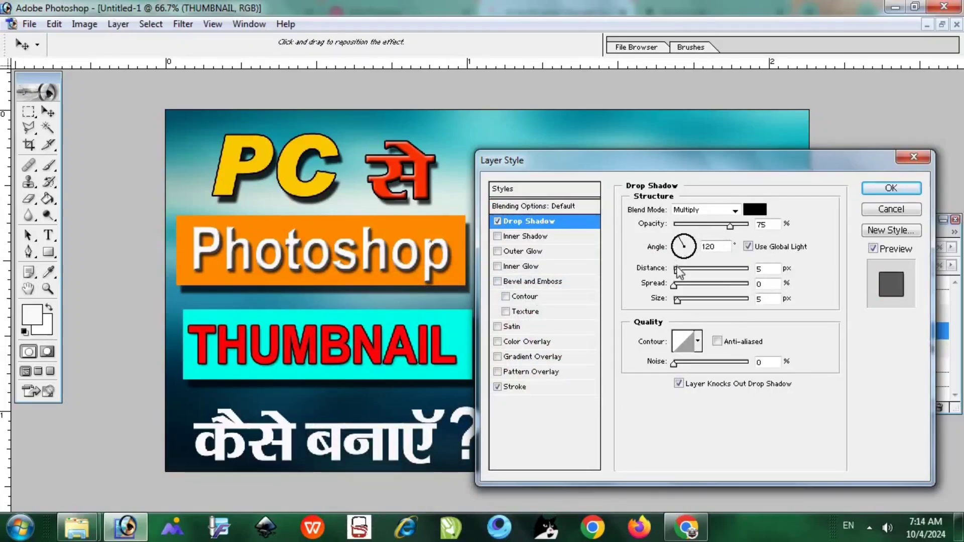
left_click_drag(682, 268, 685, 267)
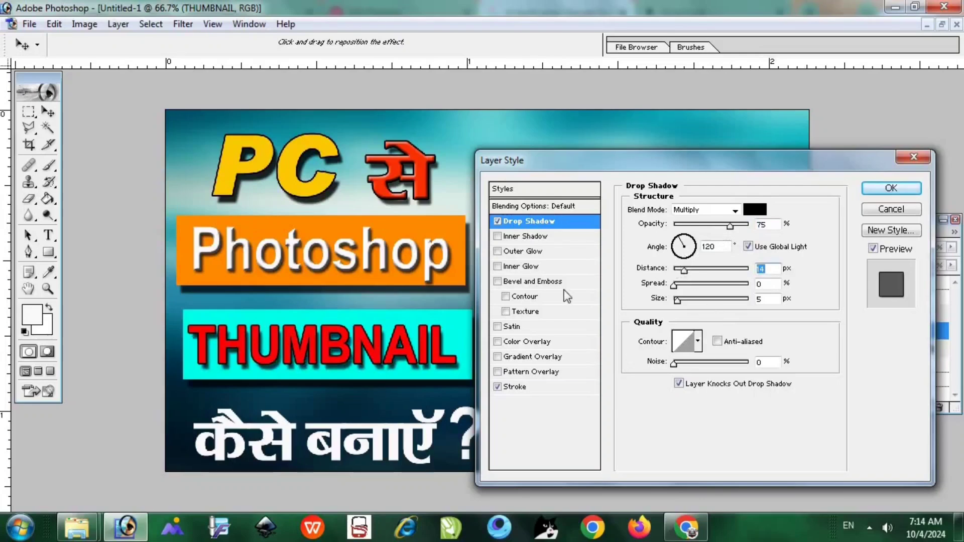
- Add an inner bevel to the THUMBNAIL text with 261% depth, 18 px size and shadow colour FFF6F6, and apply the layer style
left_click(541, 283)
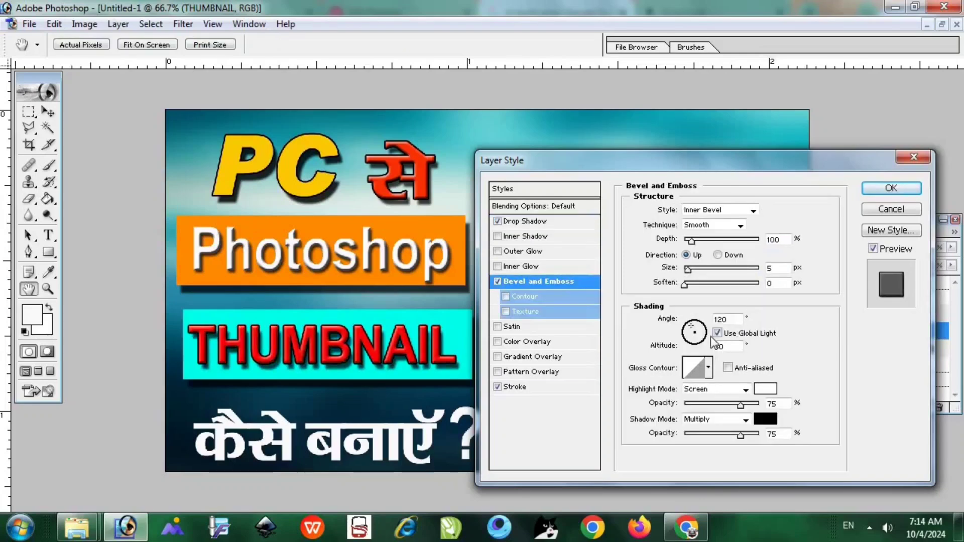
mouse_move(697, 241)
left_mouse_down()
mouse_move(677, 245)
mouse_move(706, 248)
mouse_move(694, 253)
left_mouse_up()
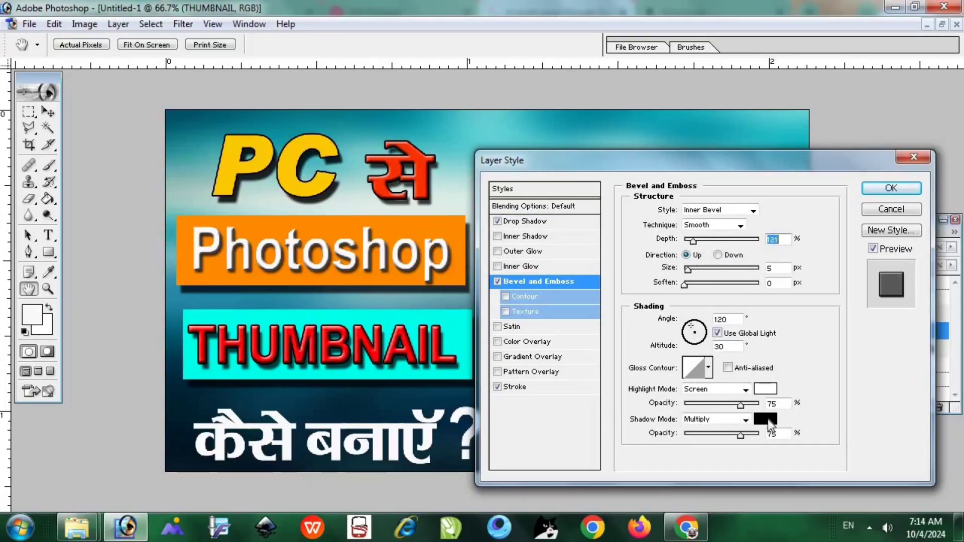
left_click(766, 419)
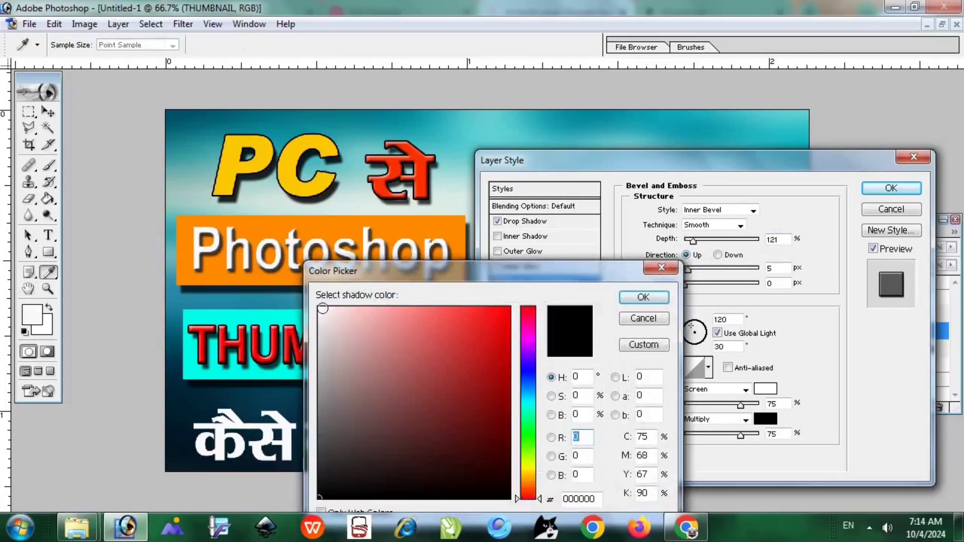
left_click(325, 307)
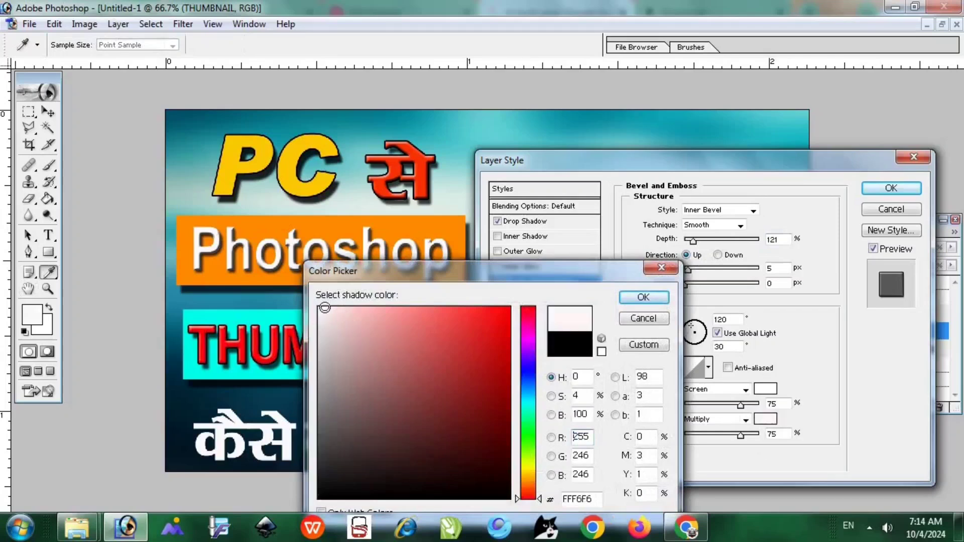
left_click(644, 297)
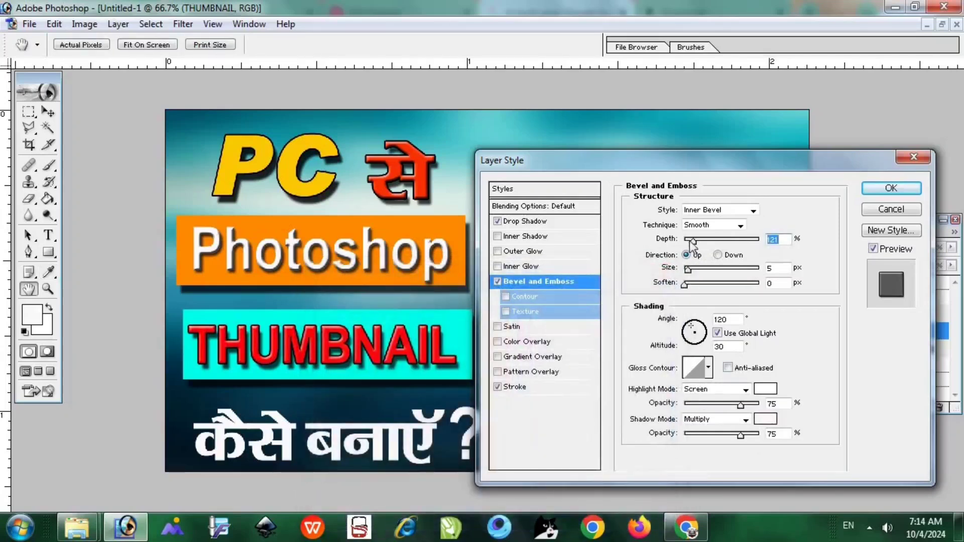
left_click_drag(692, 242, 694, 270)
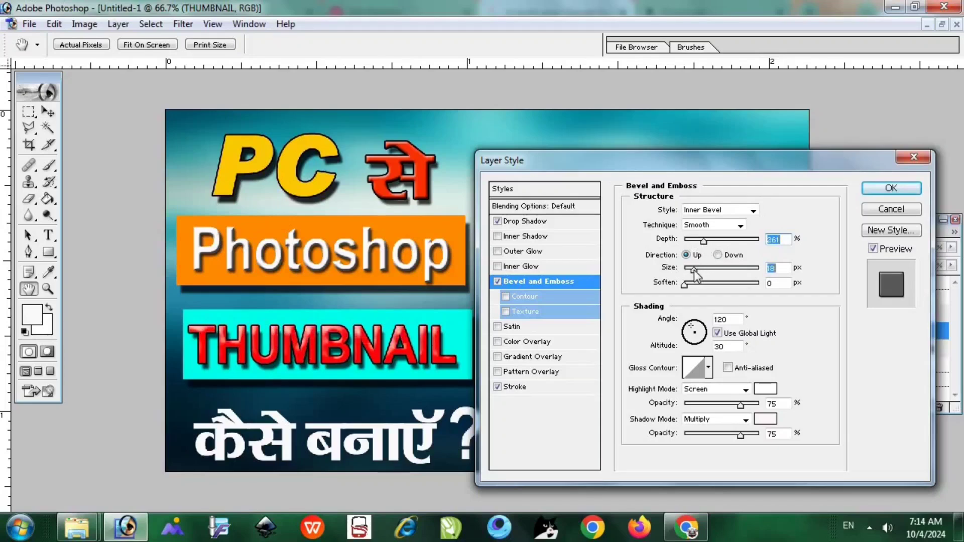
left_click(880, 188)
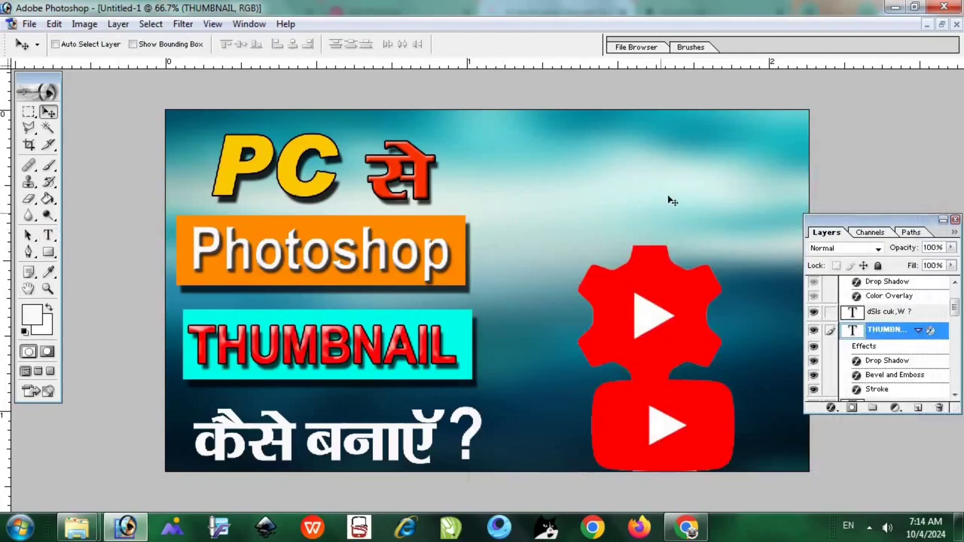
- Duplicate the red "से" text beside PC and place the copy just after the orange Photoshop box
right_click(393, 160)
left_click(407, 171)
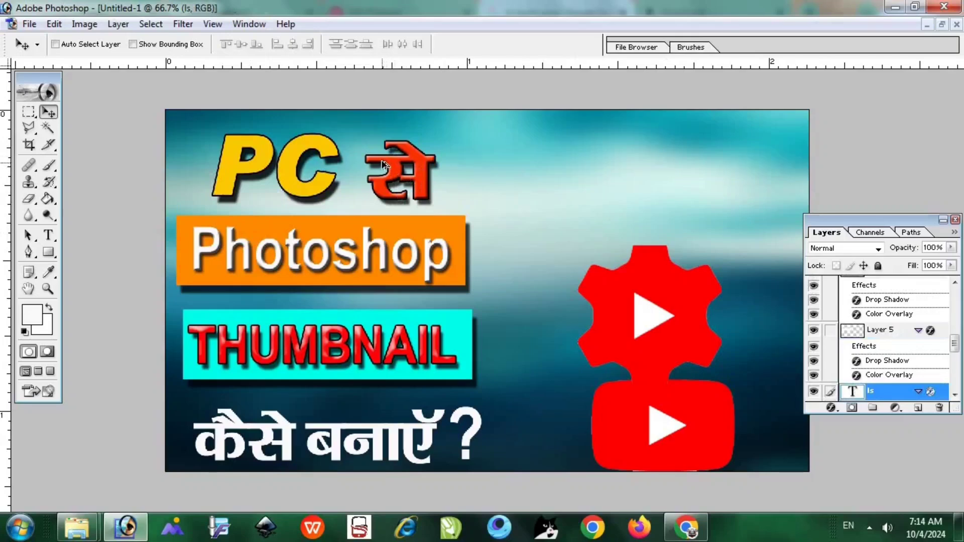
left_click_drag(408, 164, 519, 248)
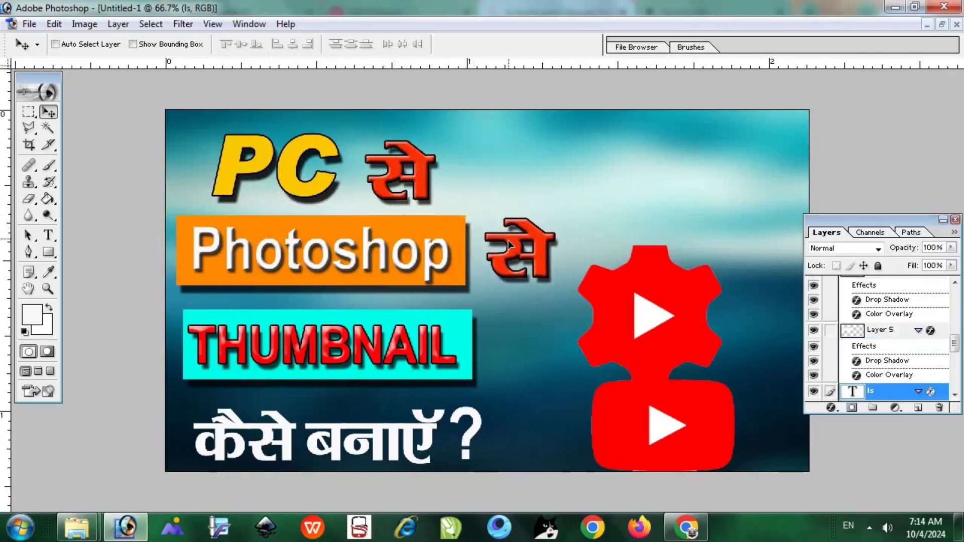
- Replace the copied word beside the Photoshop box with "मे" by entering "es" in the RAJ 05 font
left_click(48, 235)
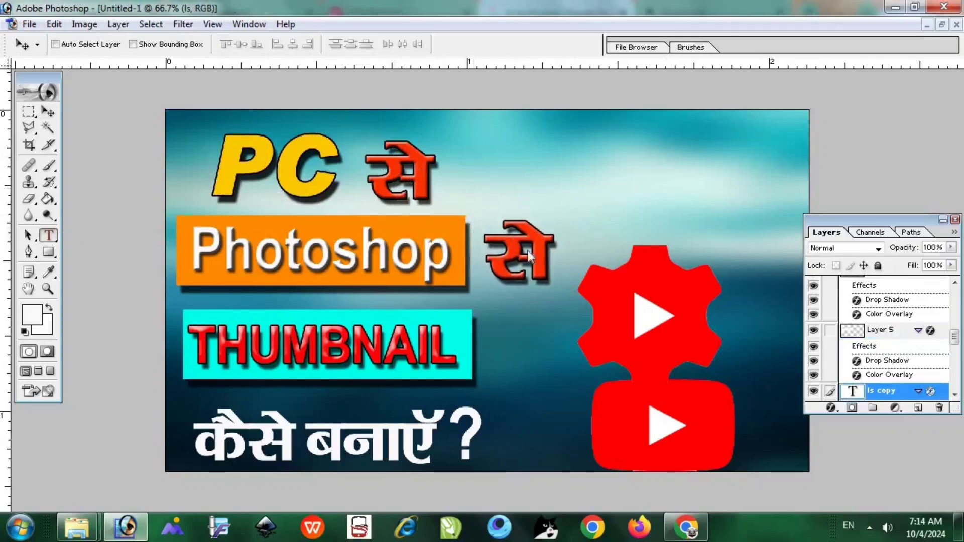
double_click(544, 256)
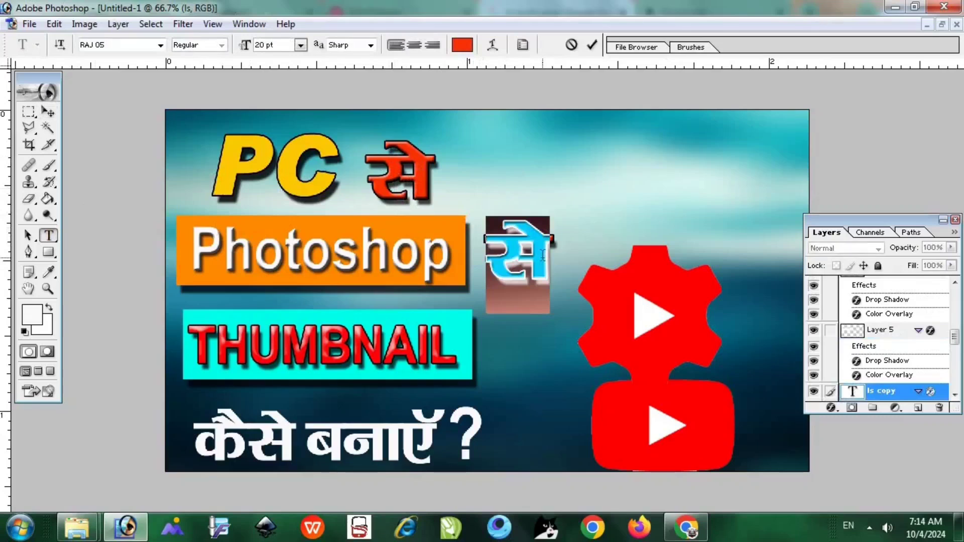
type("es")
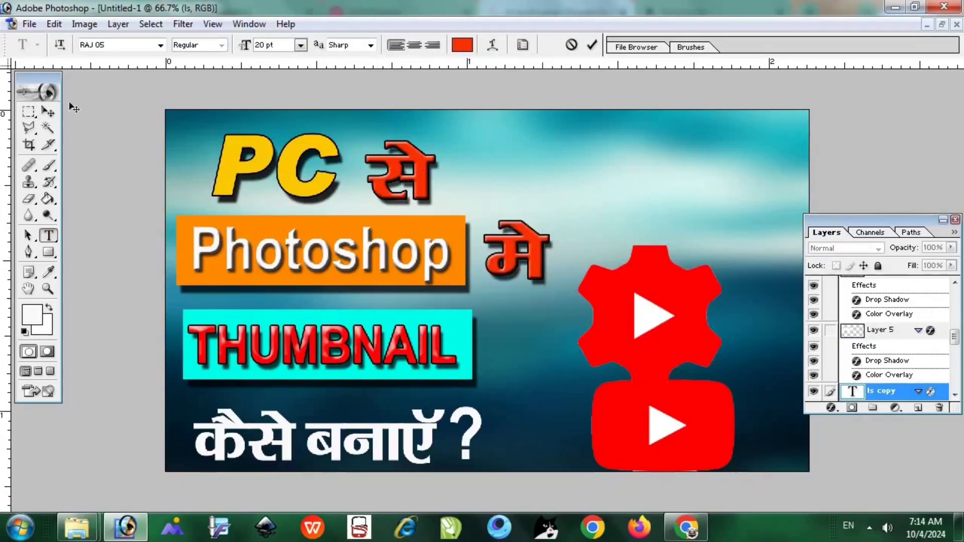
- Shrink the red "मे" to about 75% width and 80% height, and lower it slightly beside the orange Photoshop box
key("ctrl+Return")
key("v")
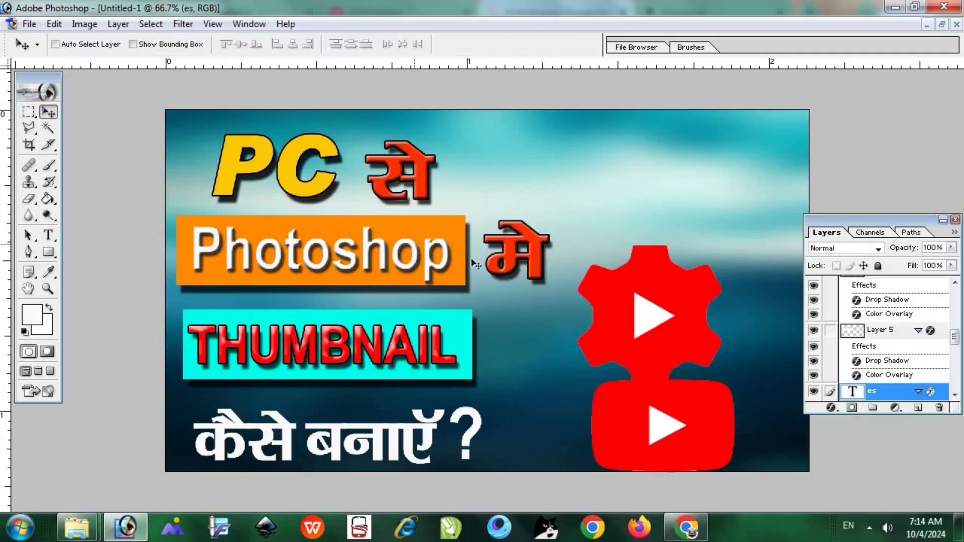
key("ctrl+t")
left_click_drag(551, 279, 534, 266)
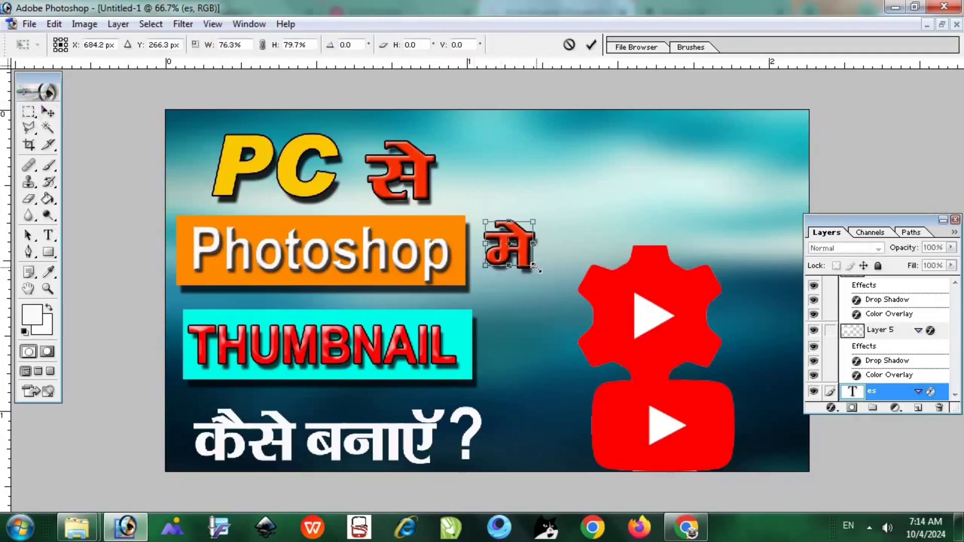
left_click(51, 109)
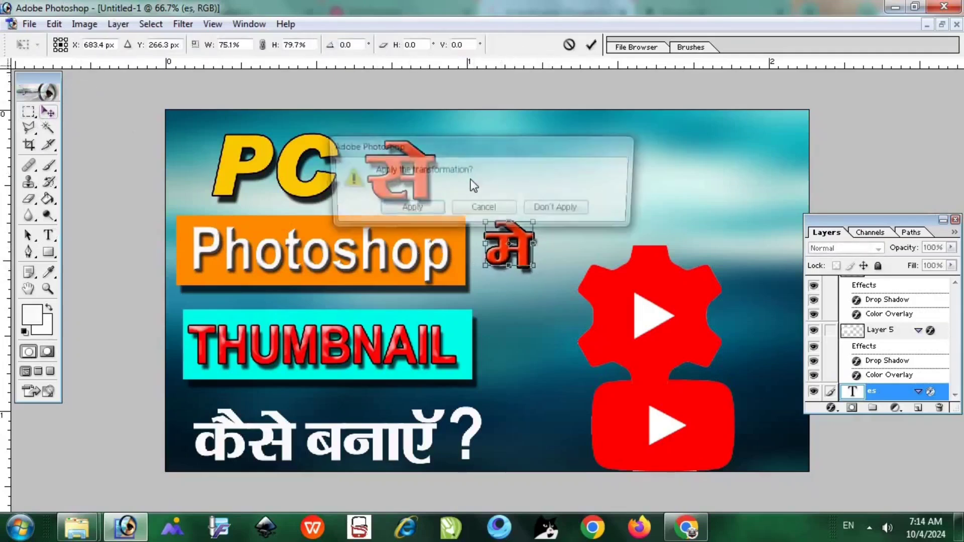
left_click(420, 210)
left_click_drag(519, 244, 517, 257)
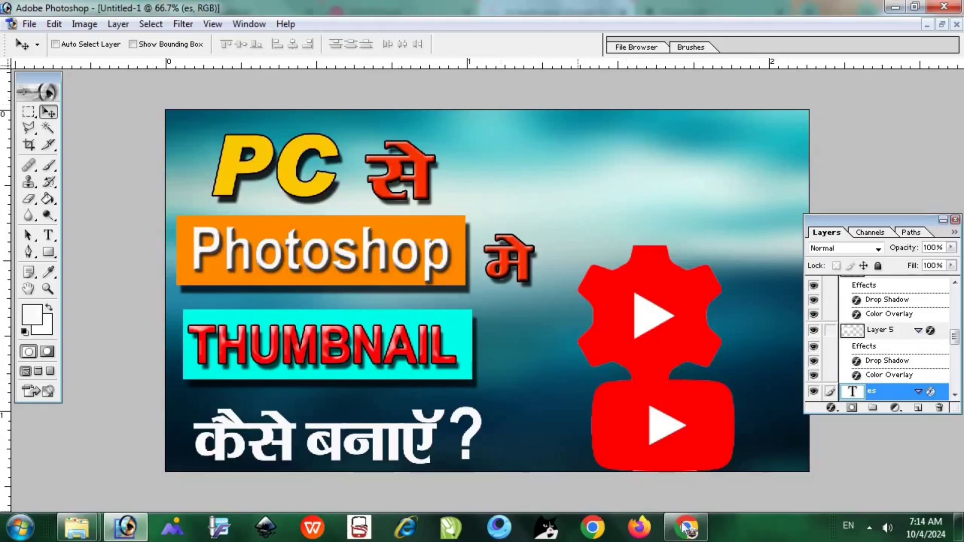
- Switch to Chrome, search Google for "pc png" and preview the Pinterest desktop computer picture from the image results
left_click(704, 537)
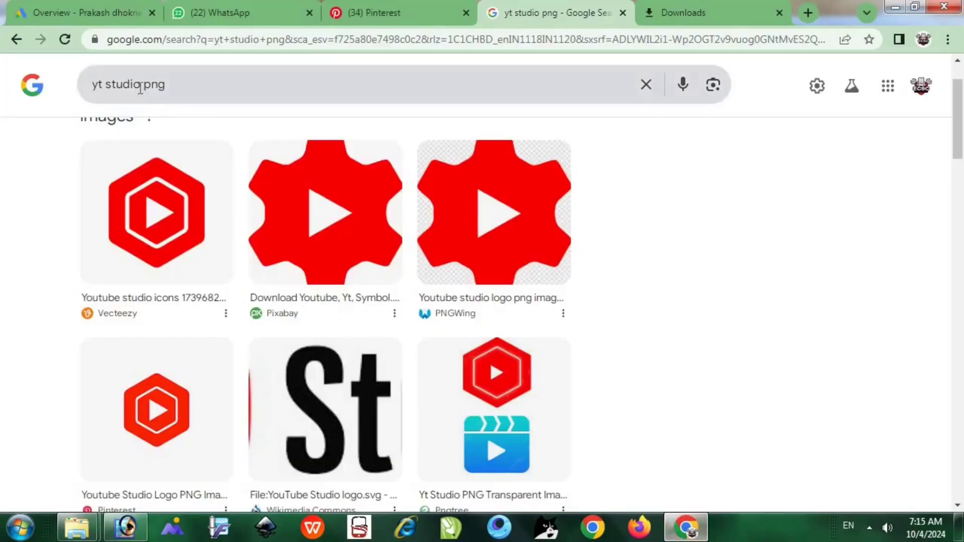
left_click_drag(142, 88, 2, 170)
key("BackSpace")
type("pc")
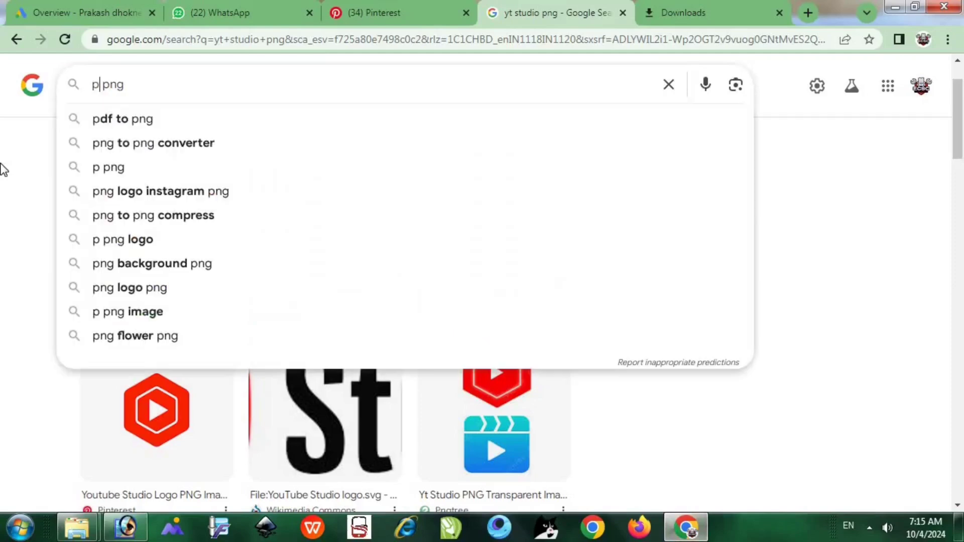
key("Return")
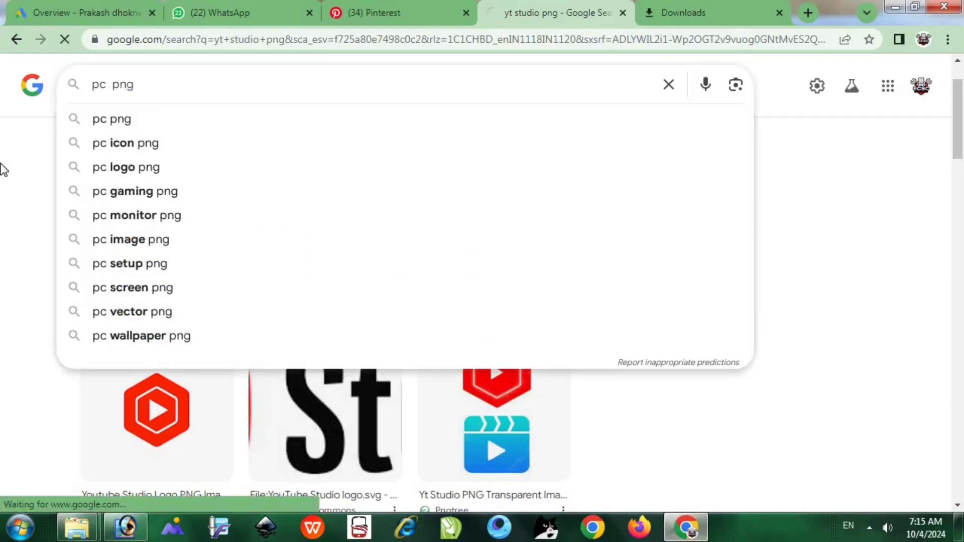
scroll(461, 300, "down", 3)
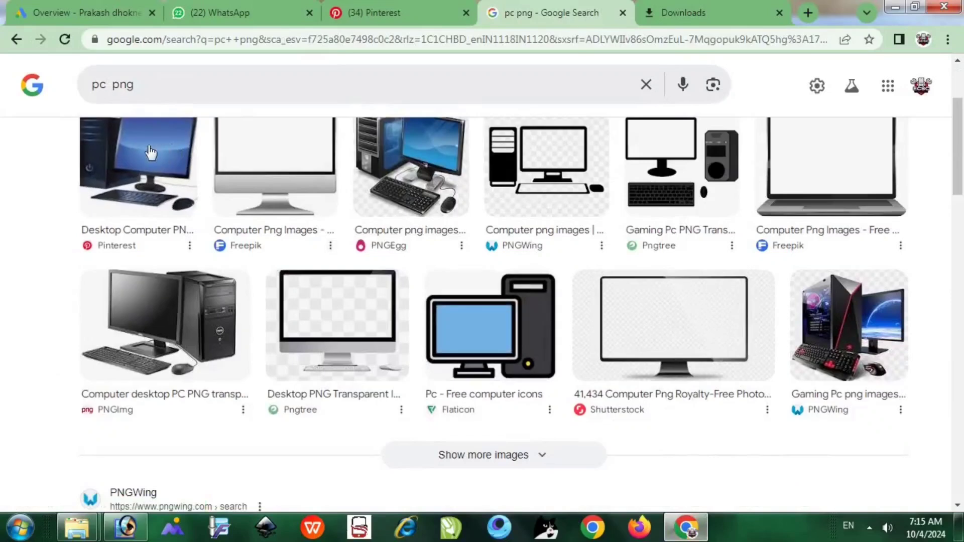
left_click(151, 152)
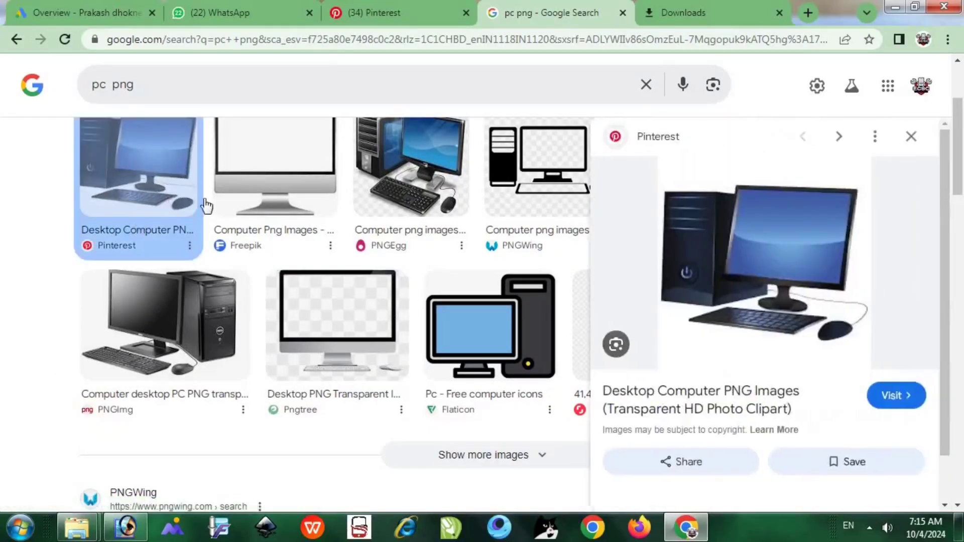
- Try to copy the previewed desktop computer picture into the Photoshop thumbnail, and hide the pasted layer
right_click(764, 249)
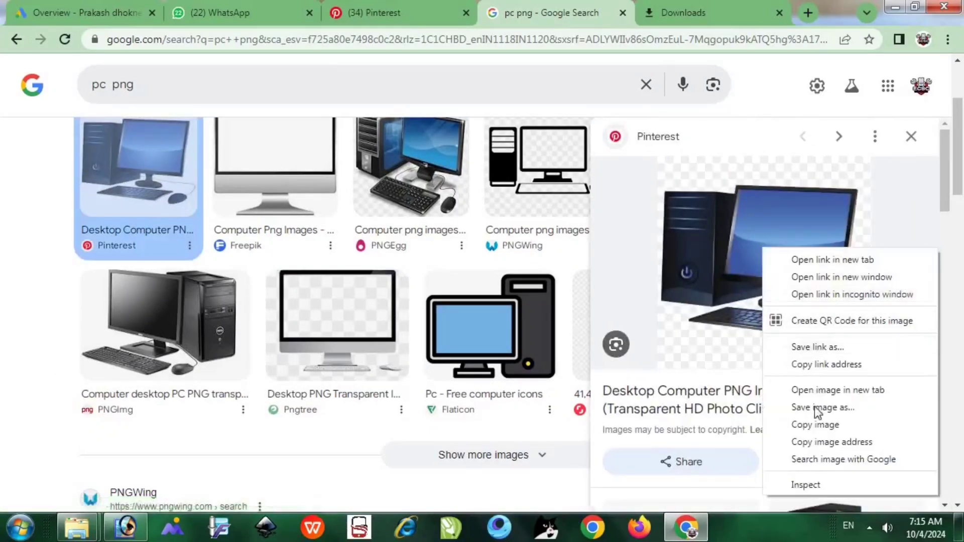
left_click(804, 425)
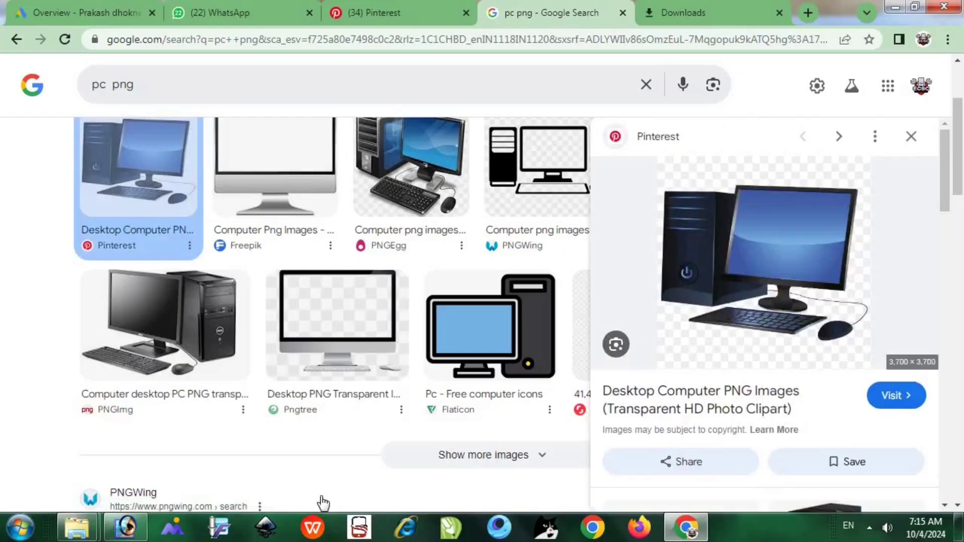
left_click(127, 527)
key("ctrl+v")
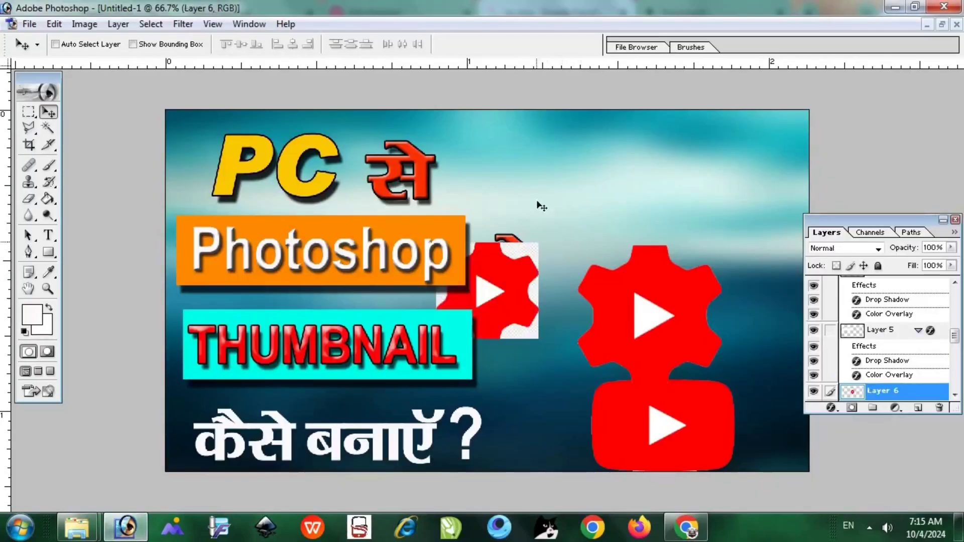
left_click_drag(488, 289, 733, 385)
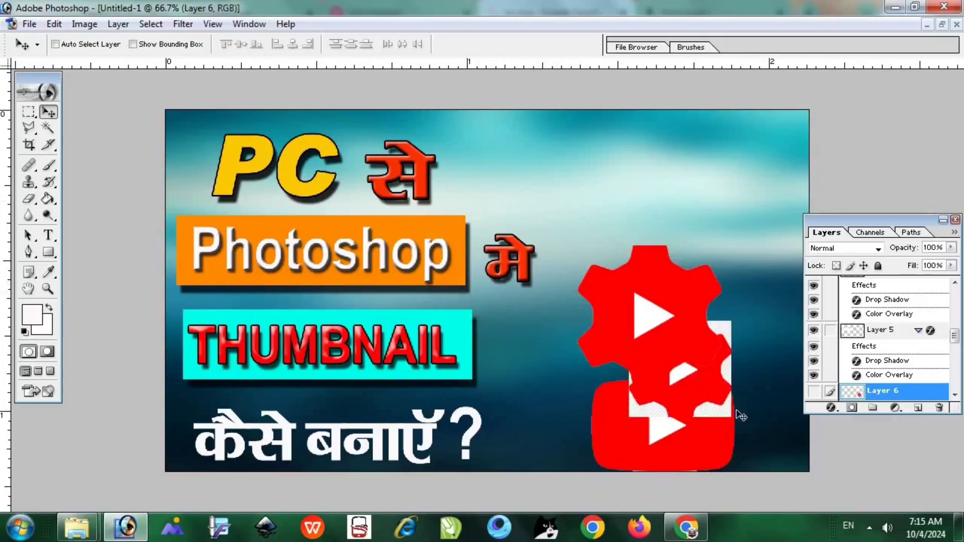
key("Delete")
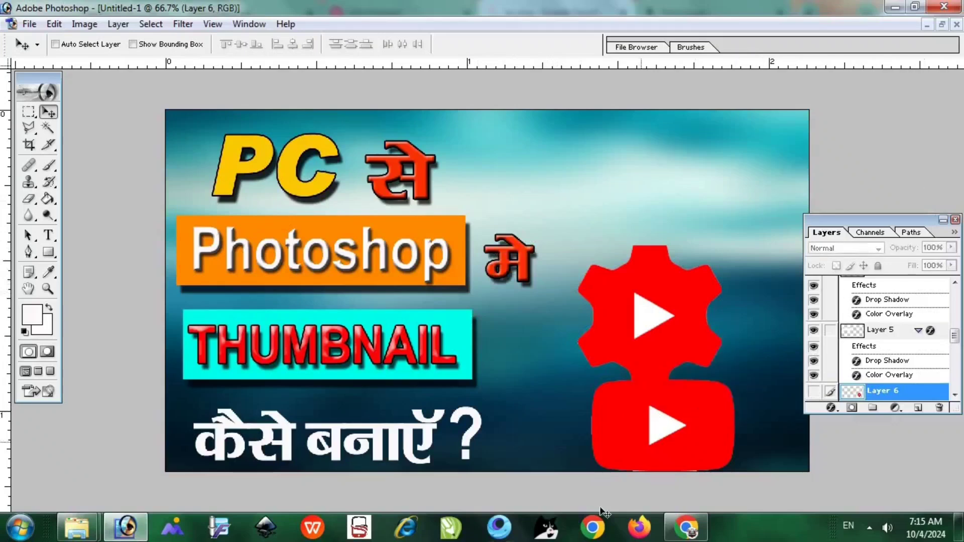
- Copy the desktop computer picture from Chrome once more, try pasting it into the thumbnail, and hide that second pasted layer
left_click(684, 532)
right_click(769, 261)
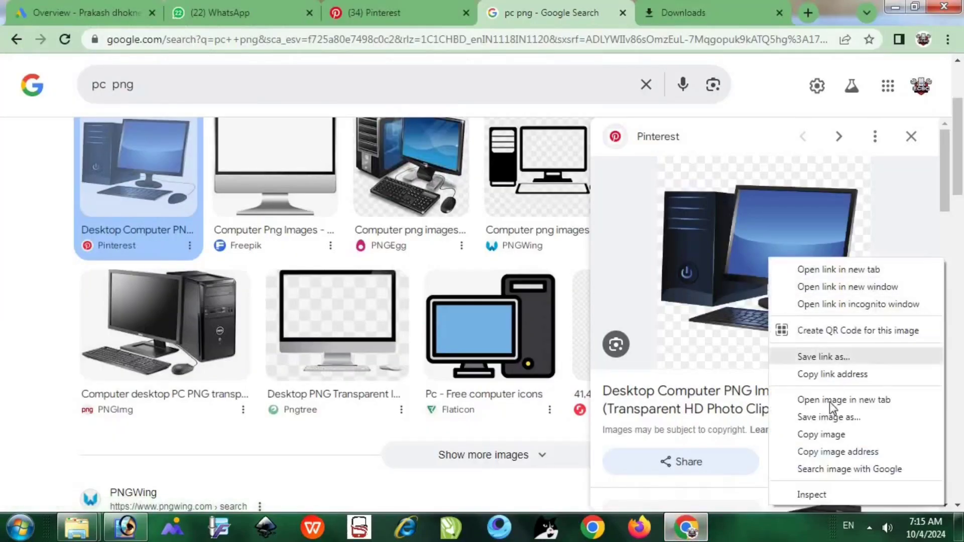
left_click(810, 435)
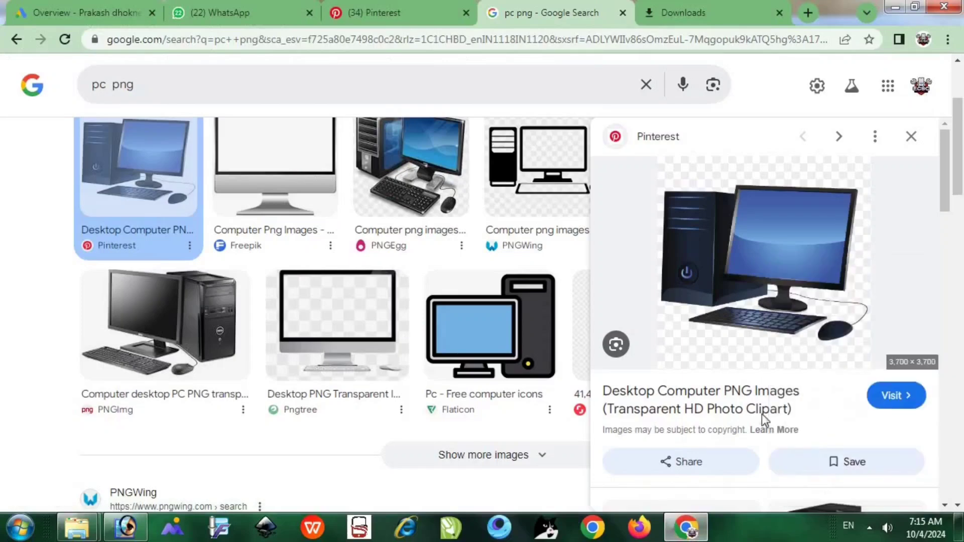
left_click(146, 532)
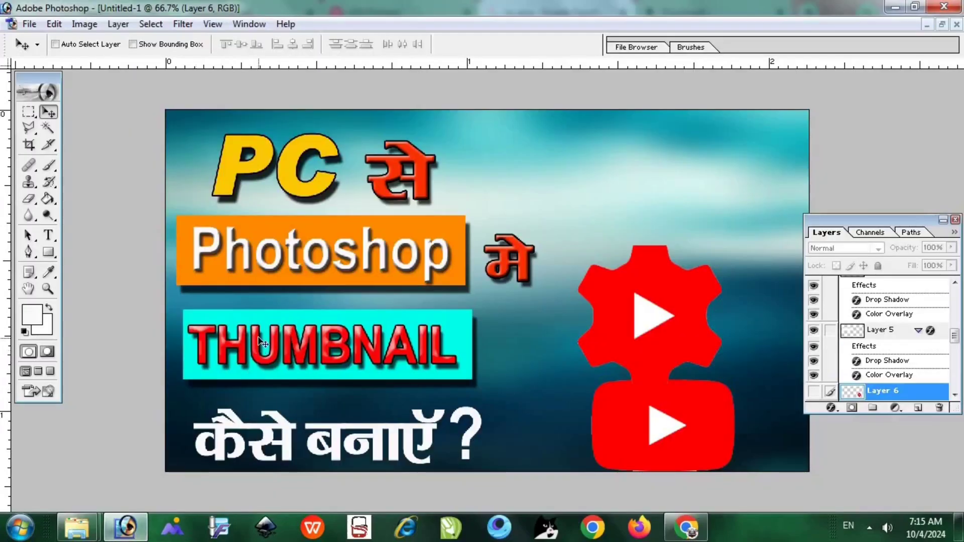
key("ctrl+v")
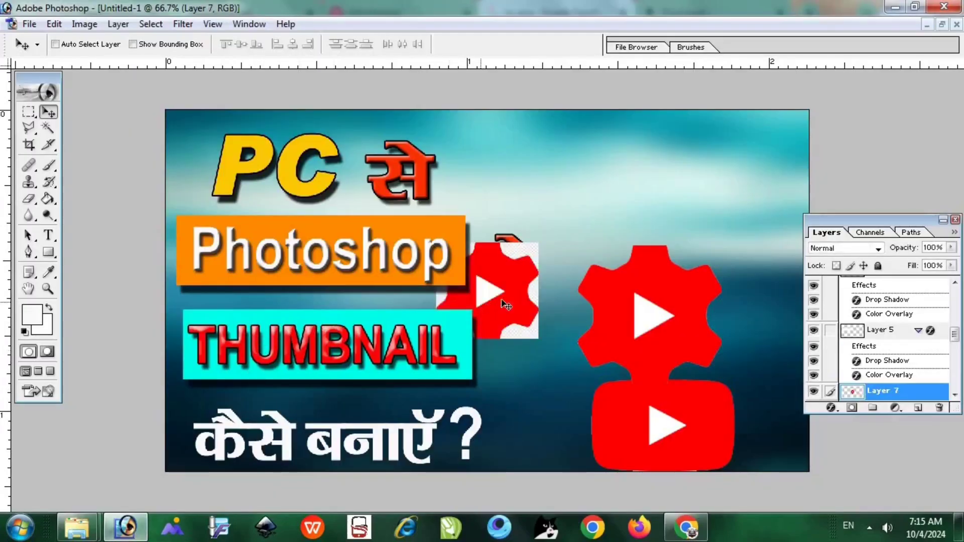
left_click_drag(506, 305, 601, 348)
left_click(813, 392)
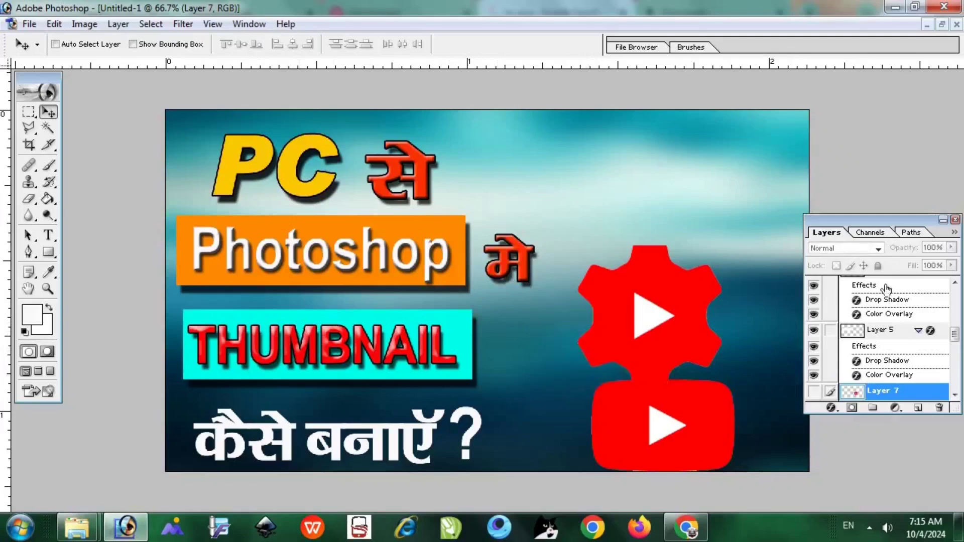
- Return to Chrome, visit the desktop computer picture's Pinterest page and download the image
left_click(895, 8)
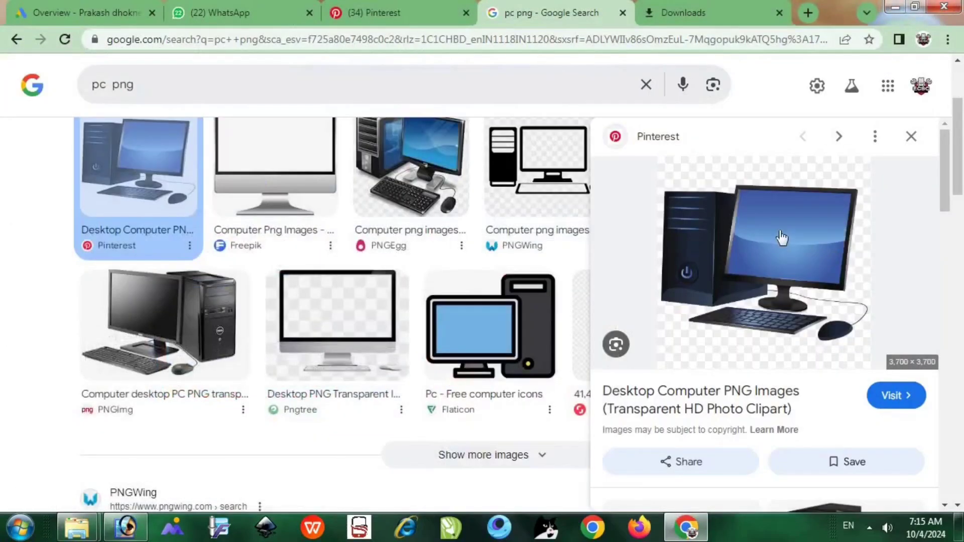
left_click(899, 392)
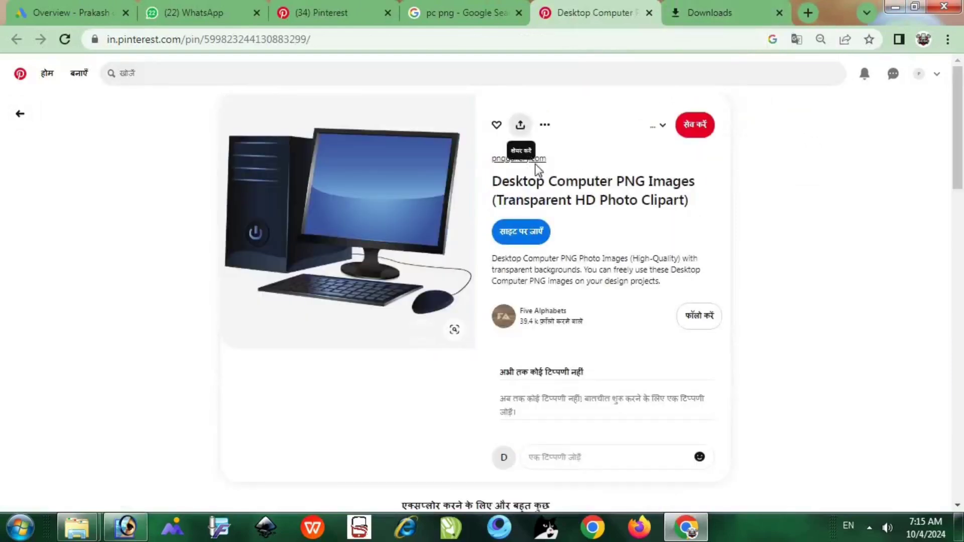
left_click(522, 126)
left_click(545, 124)
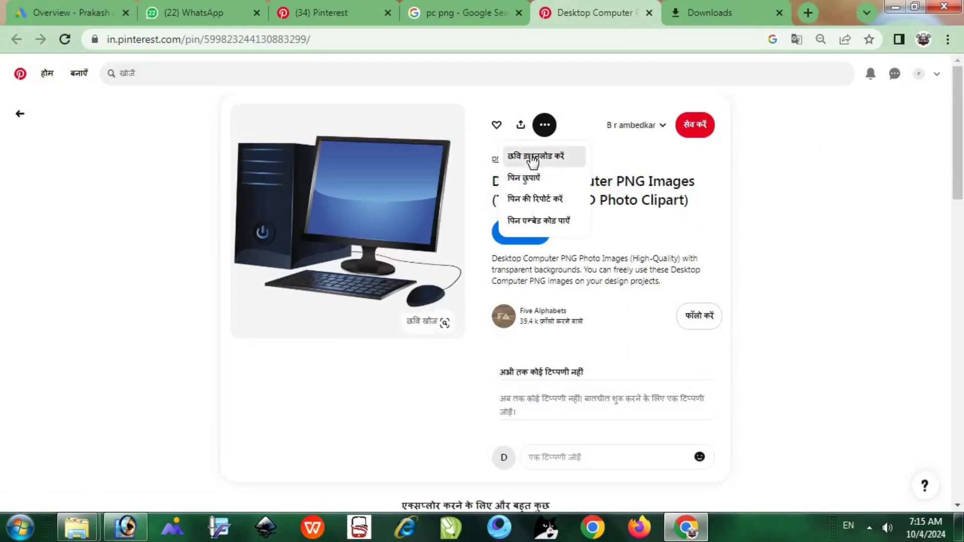
left_click(536, 156)
- Locate the downloaded Desktop Computer PNG Images (Transparent HD Photo Clipart).jpg in its folder and open it in Photoshop
left_click(688, 15)
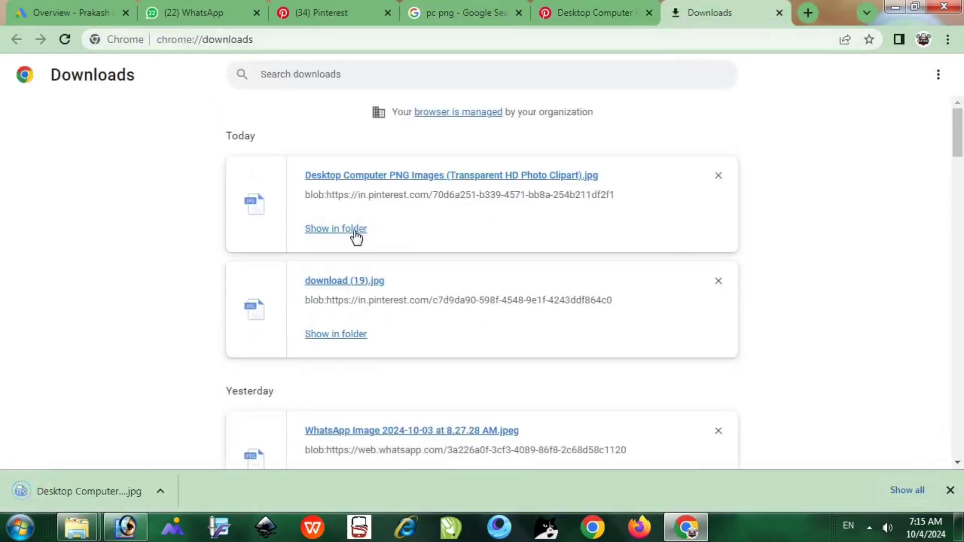
left_click(354, 234)
left_click_drag(585, 315, 254, 268)
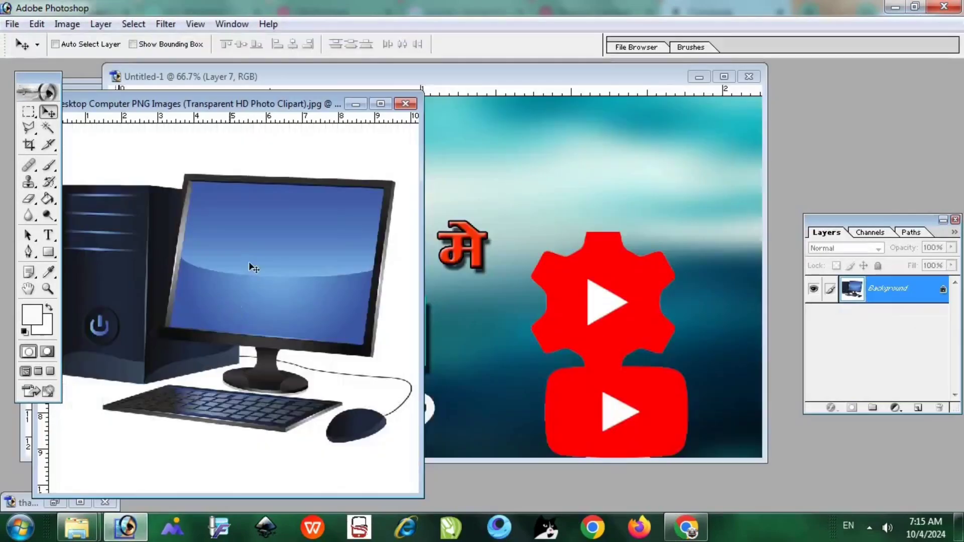
- Bring the desktop computer picture into the Untitled-1 thumbnail as a new layer, maximize that document and shift the picture left
left_click_drag(143, 245, 737, 219)
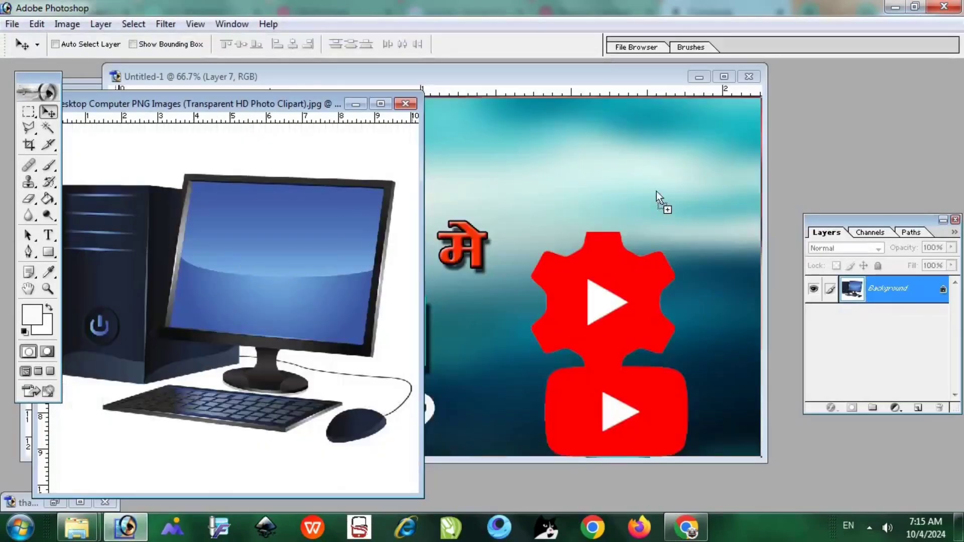
left_click_drag(655, 191, 598, 211)
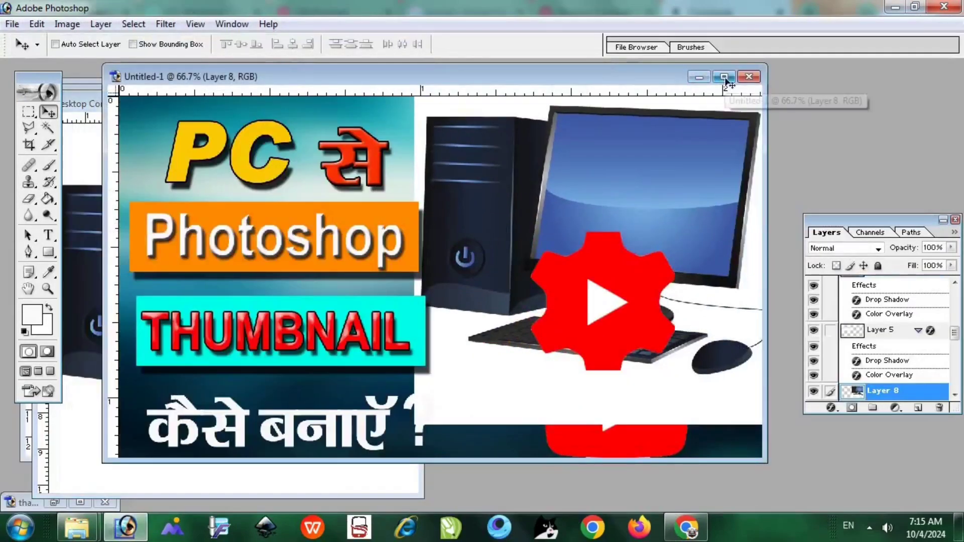
left_click(724, 78)
left_click_drag(737, 226, 635, 214)
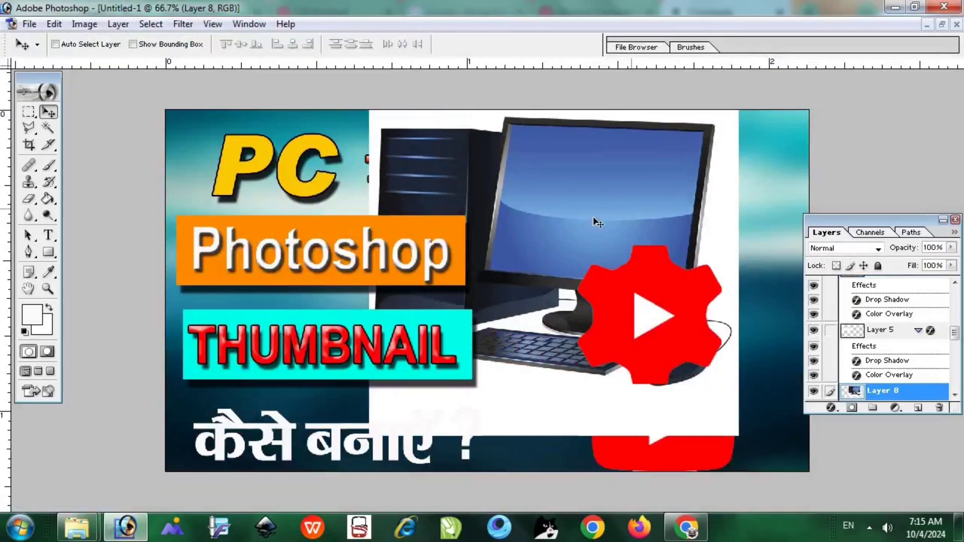
- Scale the computer picture to 46.7% width and 35.1% height, place it at the thumbnail's top edge after "से", and apply the transformation
key("ctrl+minus")
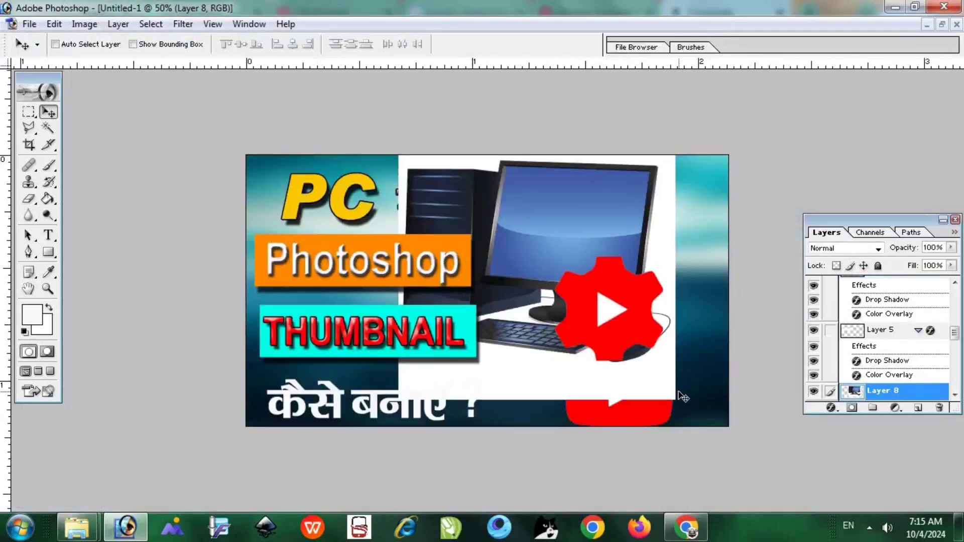
key("ctrl+t")
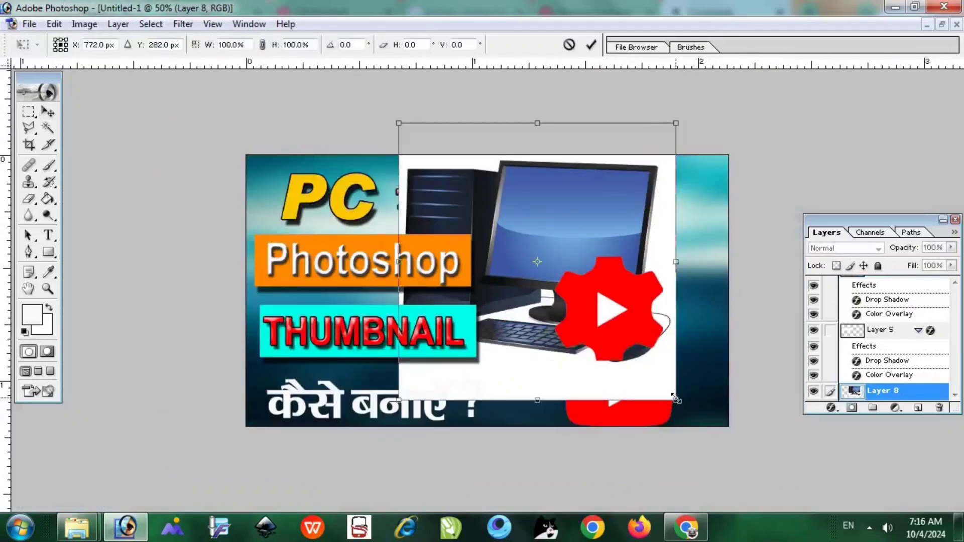
left_click_drag(676, 400, 528, 219)
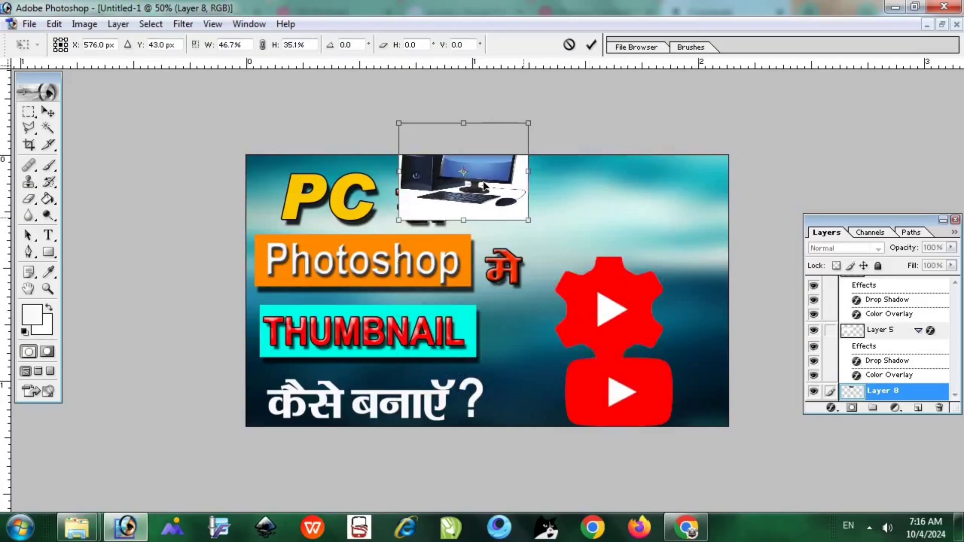
left_click_drag(481, 179, 554, 211)
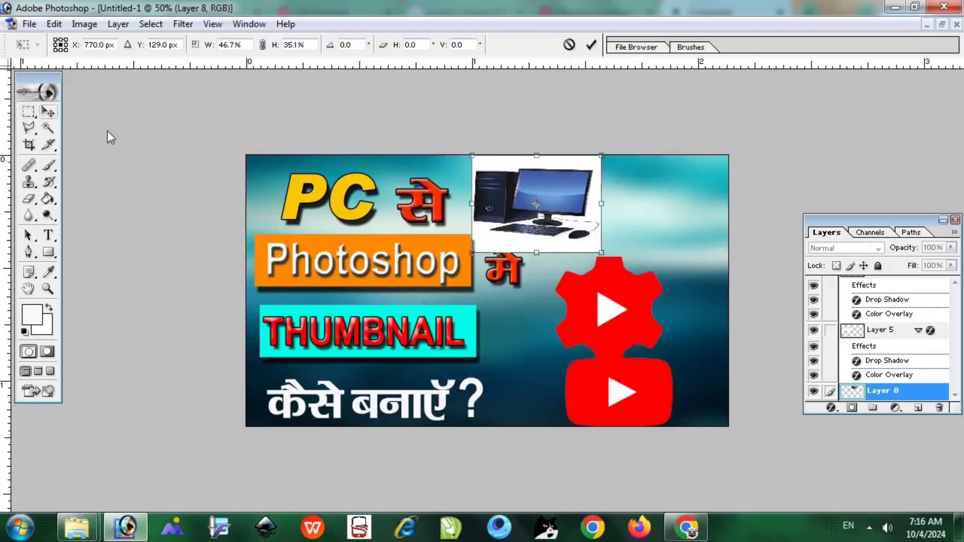
key("v")
left_click(405, 209)
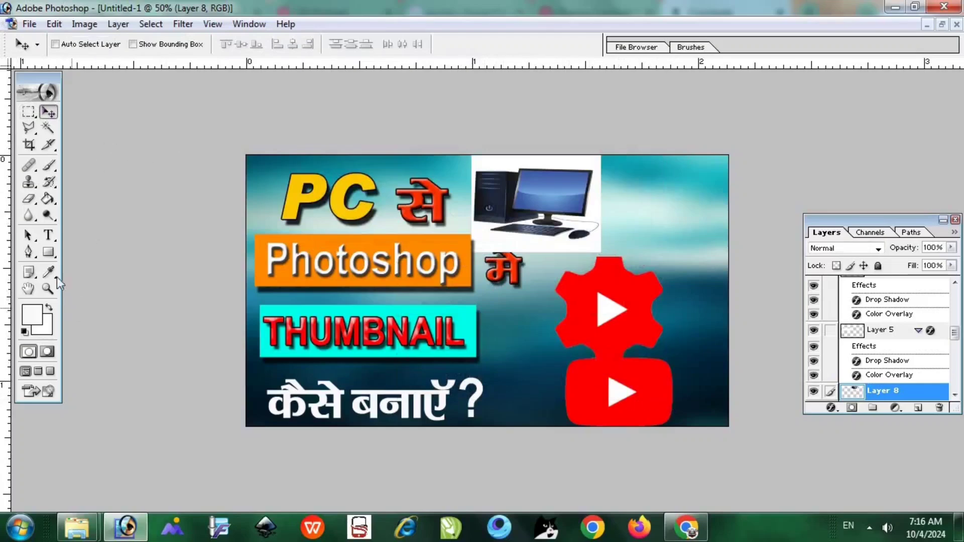
- Remove the white background around the desktop computer picture using the Magic Wand at tolerance 32, and clear the selection
left_click(47, 288)
left_click(653, 277, "alt")
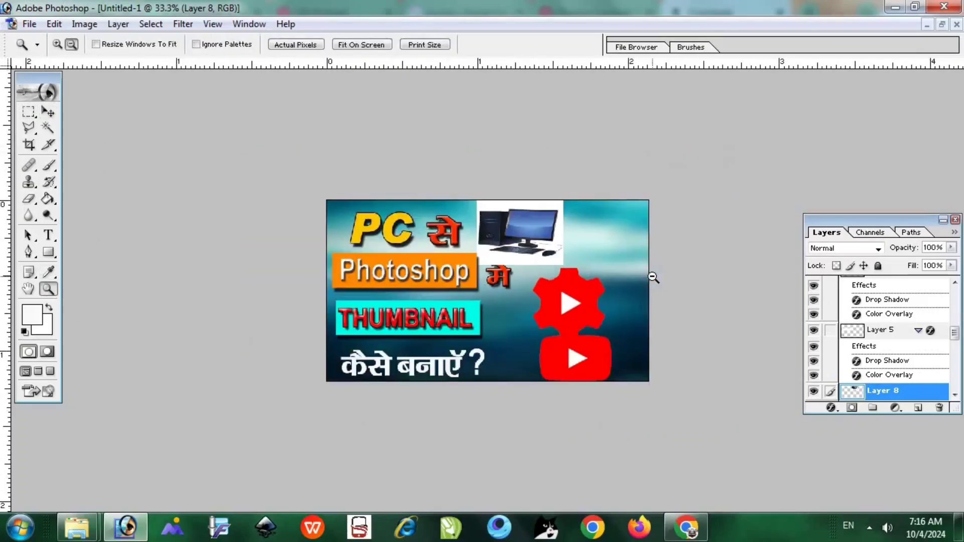
left_click(59, 44)
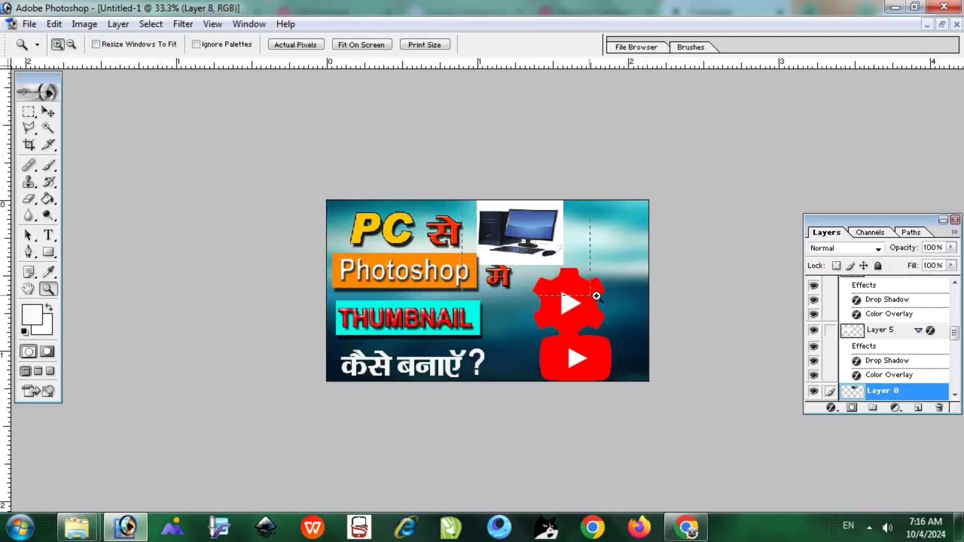
left_click_drag(596, 296, 599, 298)
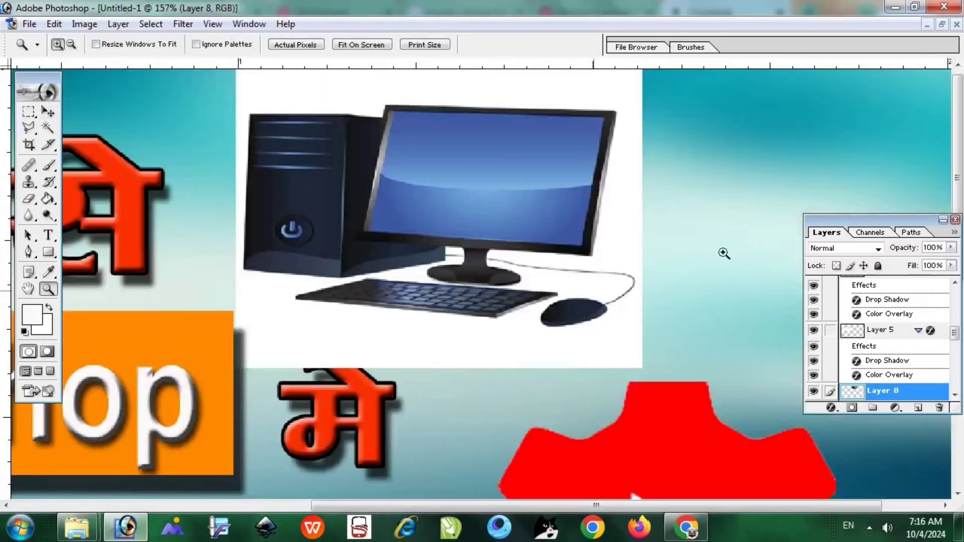
left_click(48, 128)
left_click(283, 310)
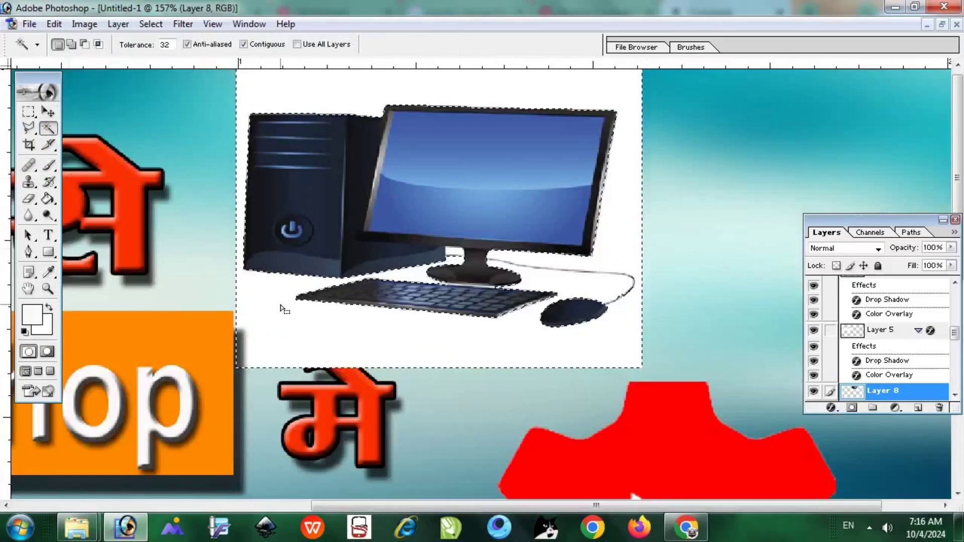
key("Delete")
key("ctrl+d")
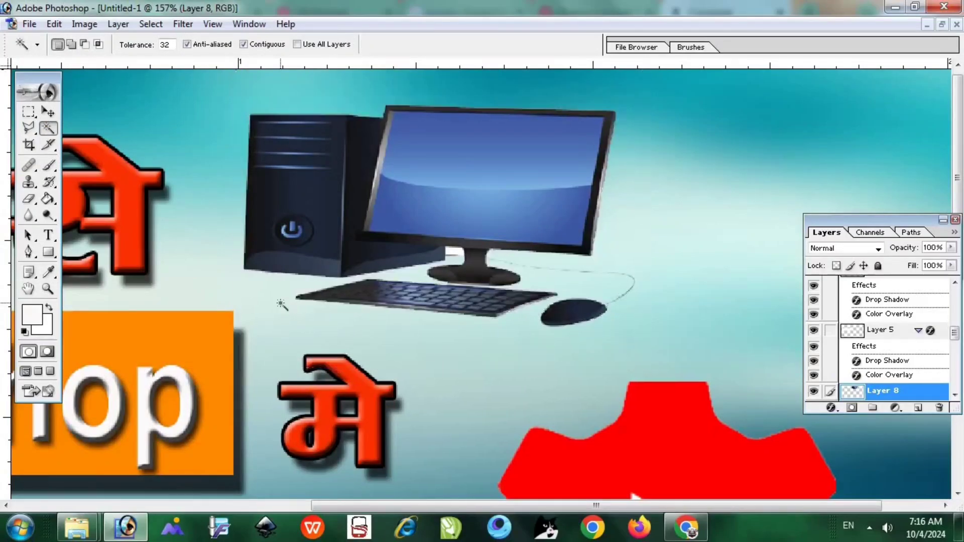
- Shift the cut-out computer picture slightly to the right, away from the word "से"
key("ctrl+minus")
key("ctrl+minus")
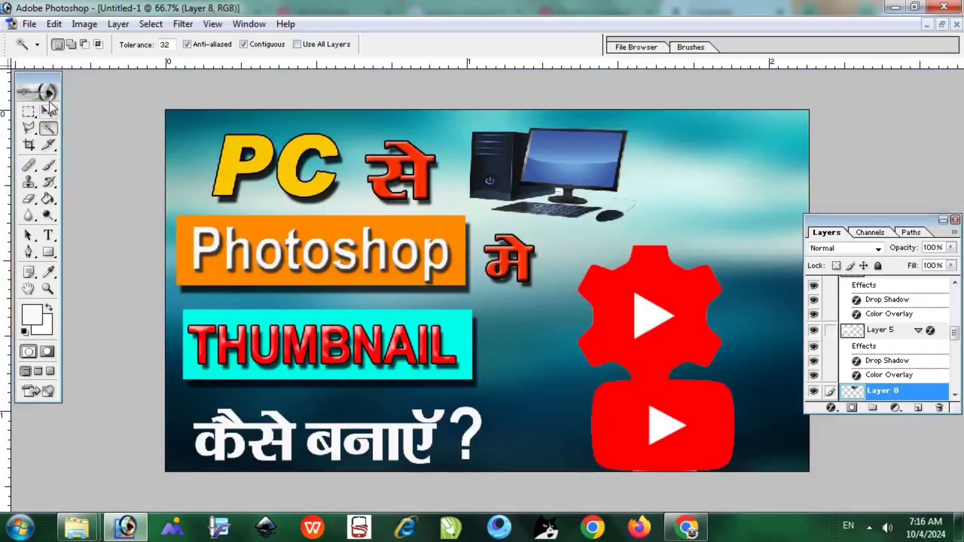
left_click(44, 109)
left_click_drag(598, 187, 614, 189)
- Scale the red gear logo to 46.0% width and 43.5% height, and place it below "मे" beside the THUMBNAIL box
right_click(676, 291)
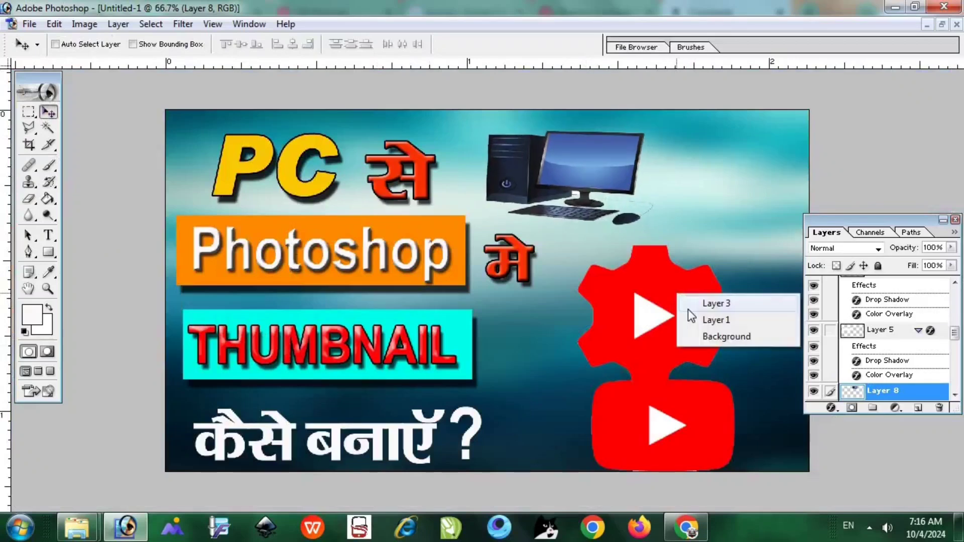
left_click(691, 321)
left_click_drag(686, 319, 614, 323)
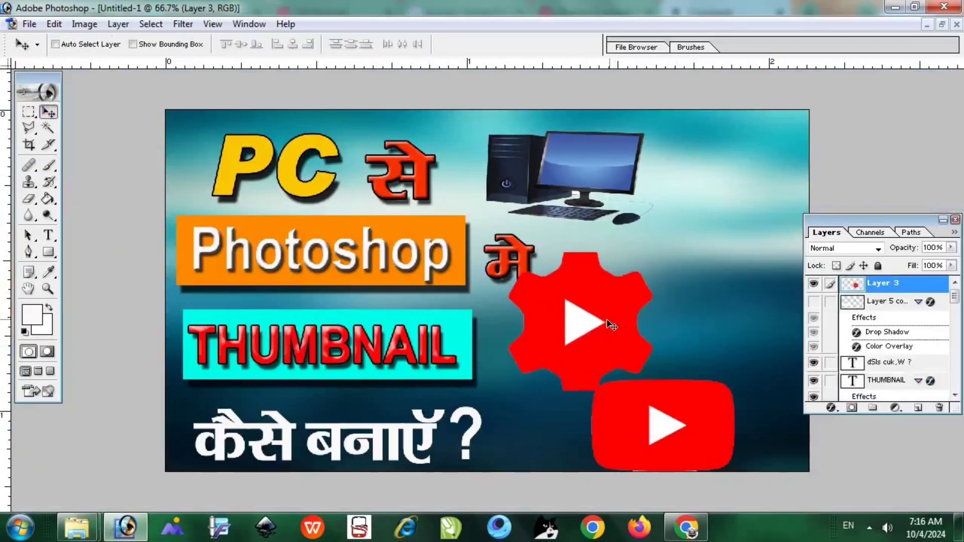
key("ctrl+t")
left_click_drag(651, 397, 576, 316)
left_click(51, 111)
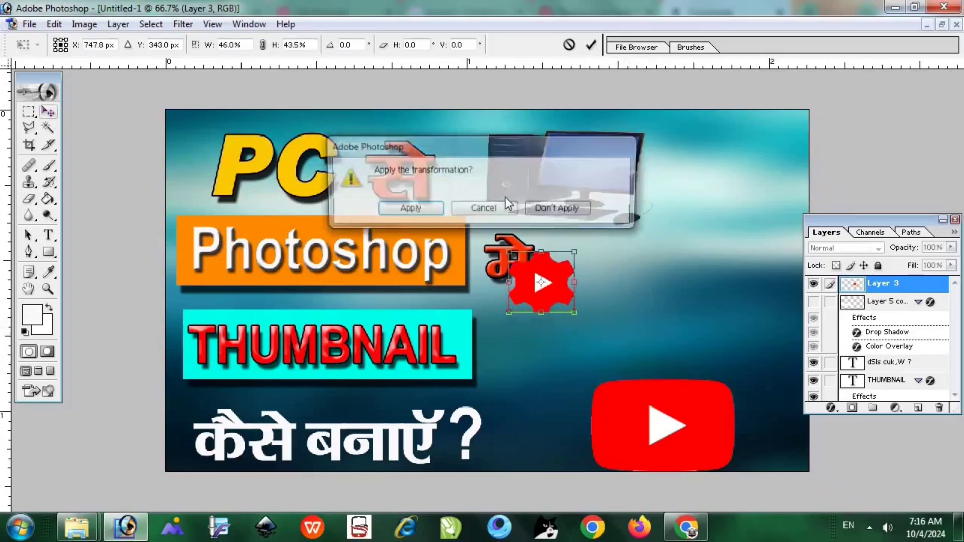
left_click(425, 209)
left_click_drag(534, 307, 523, 324)
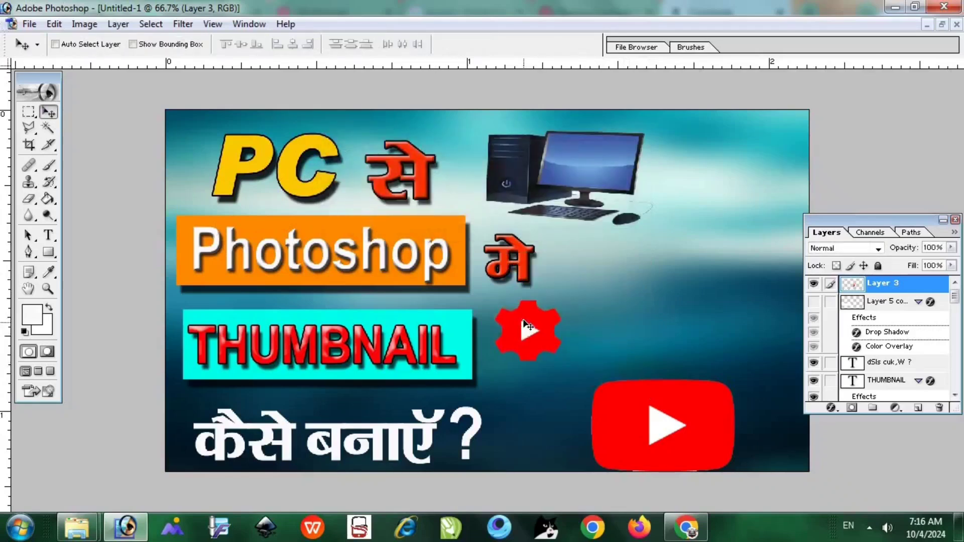
- Enlarge the gear logo to 115.9% width and 122.5% height and apply the transformation
key("ctrl+t")
left_click_drag(574, 372, 577, 377)
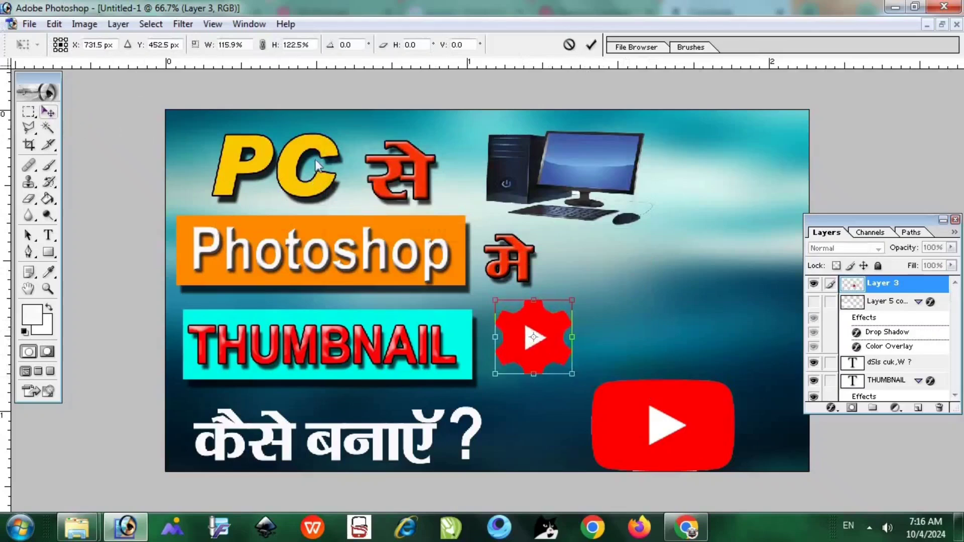
key("v")
left_click(407, 209)
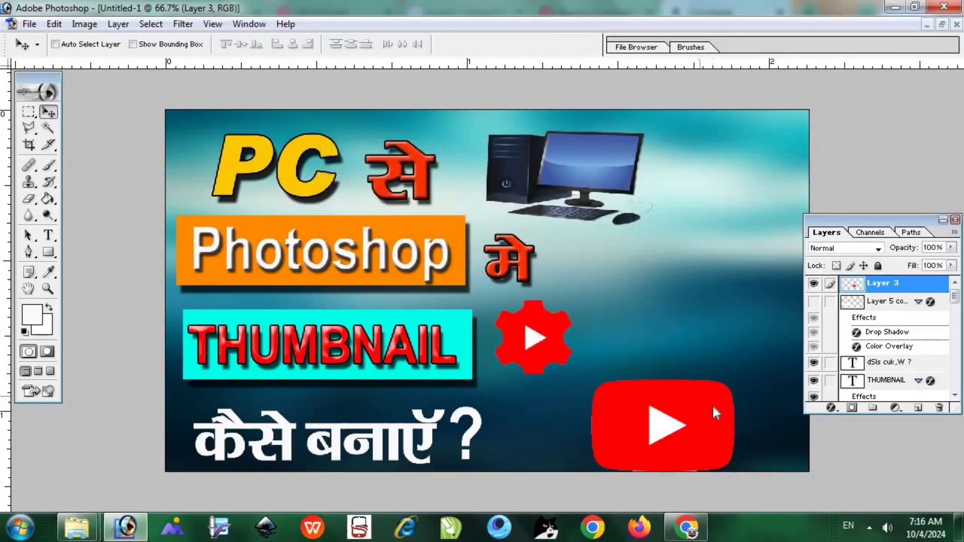
- Scale the YouTube play logo to 55.6% width and 59.0% height, place it beside the question mark, and apply the transformation
right_click(713, 405)
left_click(728, 406)
left_click_drag(694, 413, 664, 399)
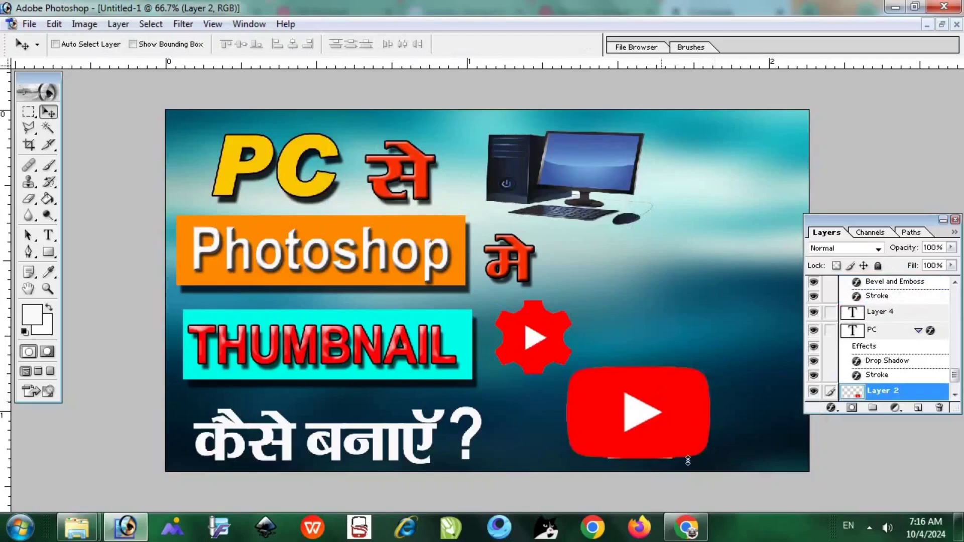
key("ctrl+t")
left_click_drag(716, 459, 568, 423)
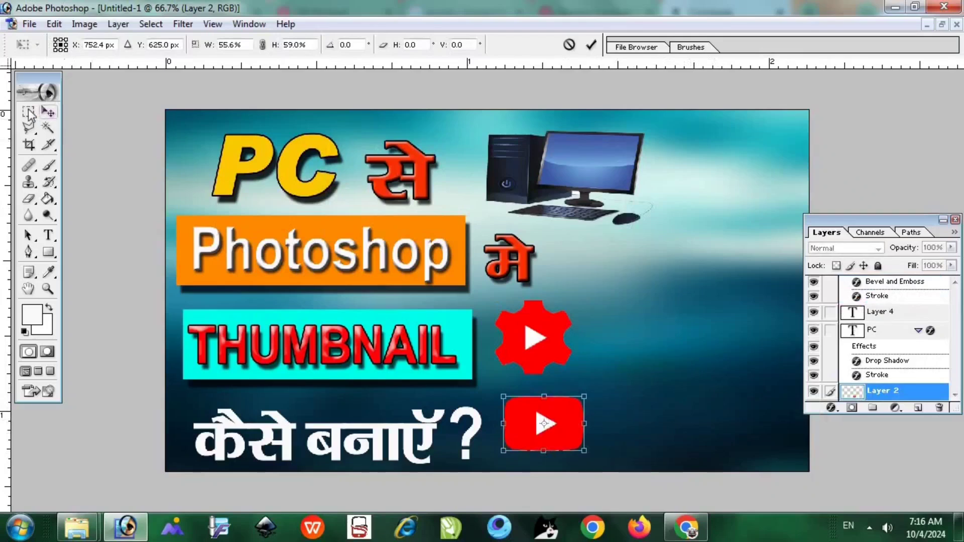
key("v")
left_click(409, 209)
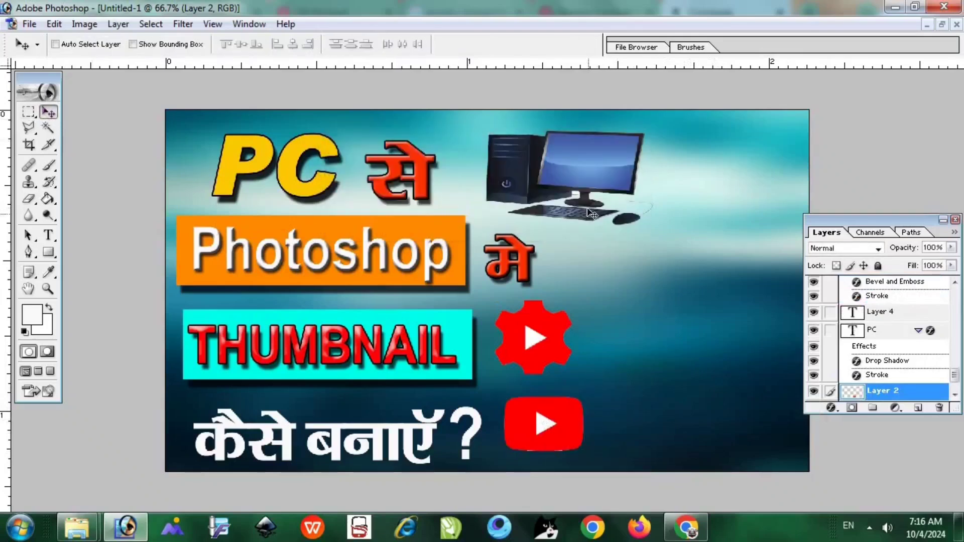
- Enlarge the computer picture to 179.5% width and 147.9% height, apply the transformation, and make the "मे" text layer active
right_click(612, 176)
left_click(625, 181)
key("ctrl+t")
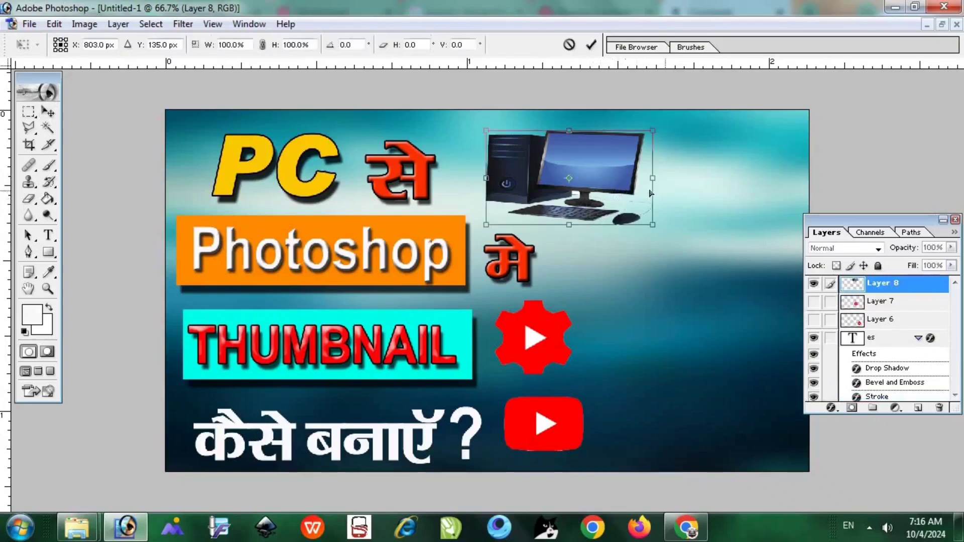
left_click_drag(653, 184, 785, 184)
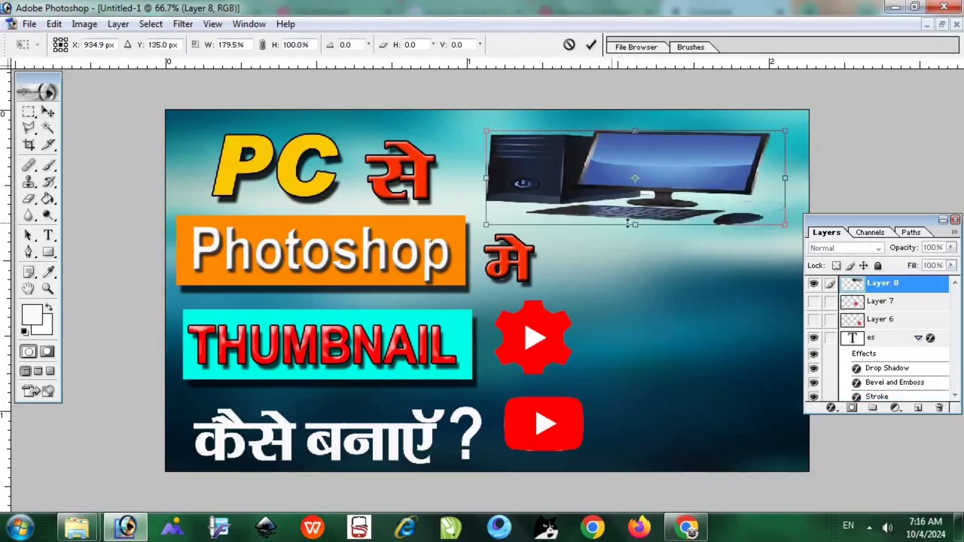
left_click_drag(628, 223, 628, 269)
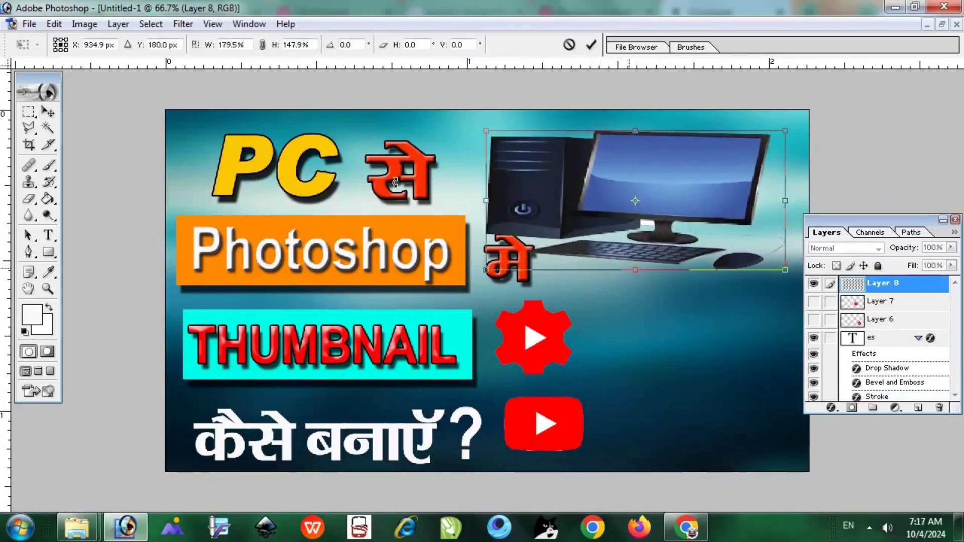
left_click(48, 111)
left_click(404, 209)
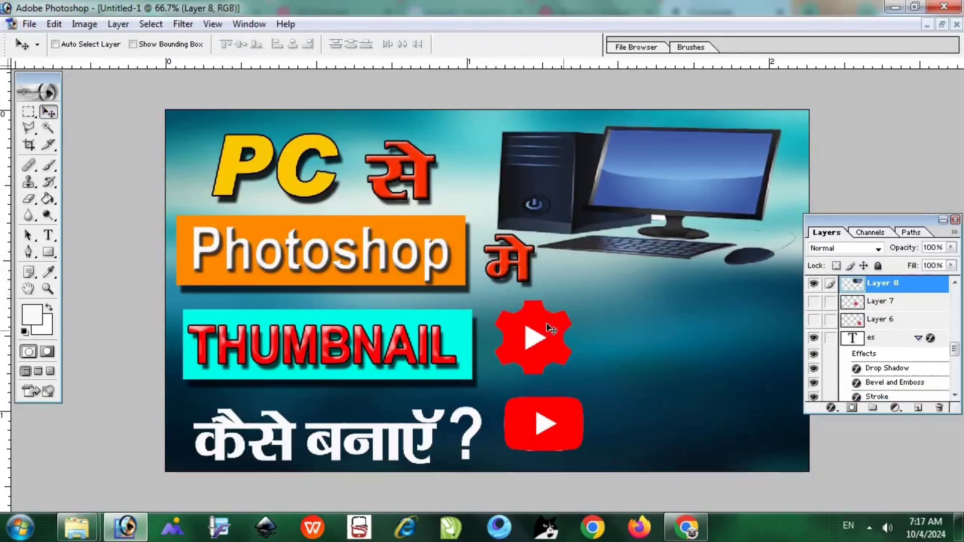
right_click(525, 259)
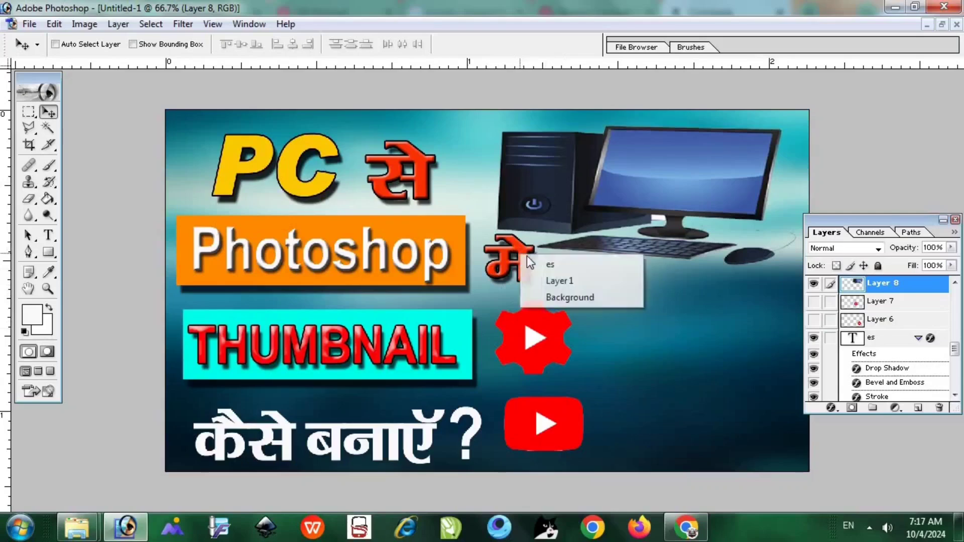
left_click(537, 268)
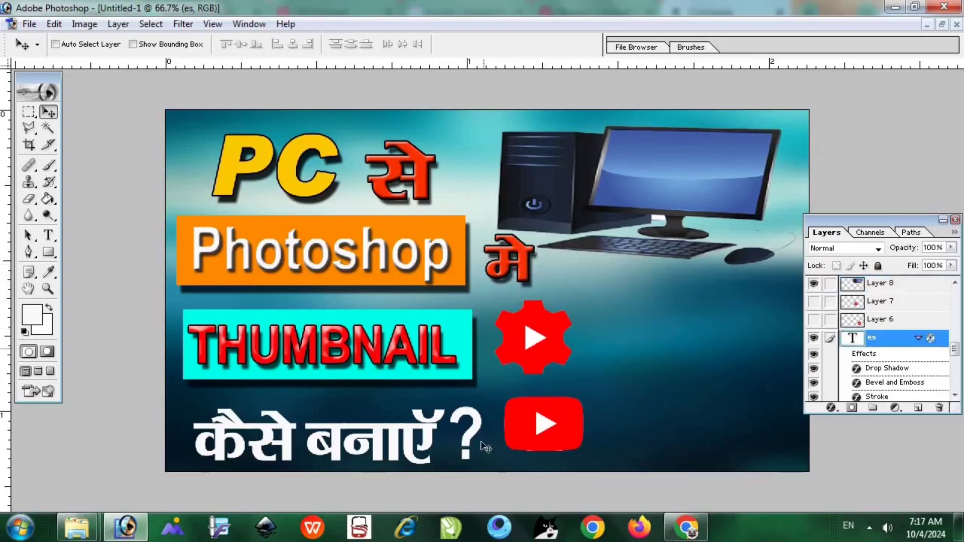
- Switch to Chrome and change the Google search from pc png to photoshop png
left_click(686, 528)
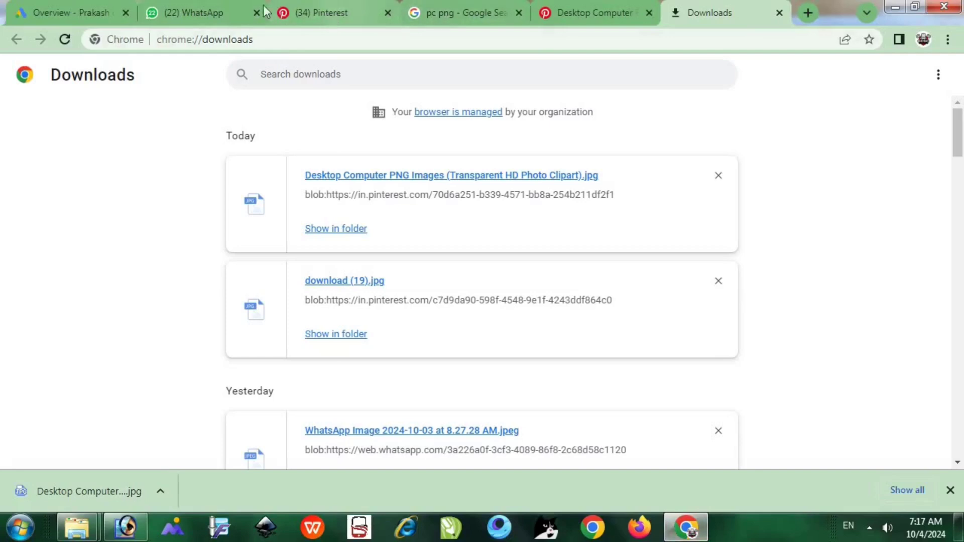
left_click(467, 13)
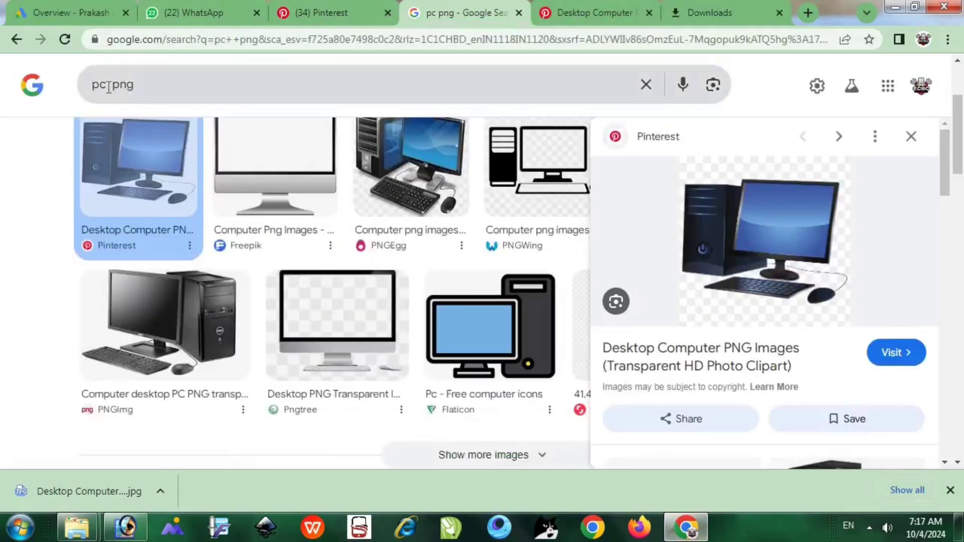
key("ctrl+shift+Left")
key("BackSpace")
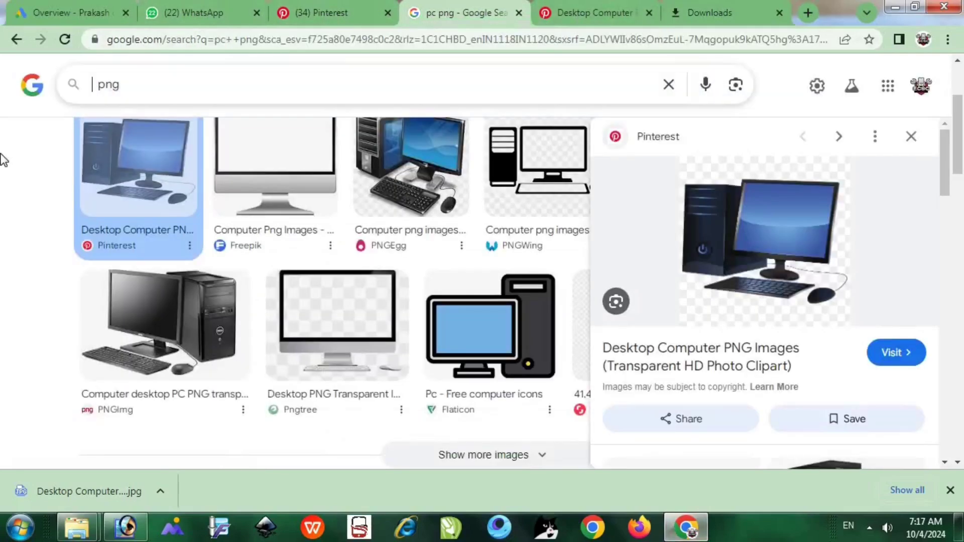
type("photo")
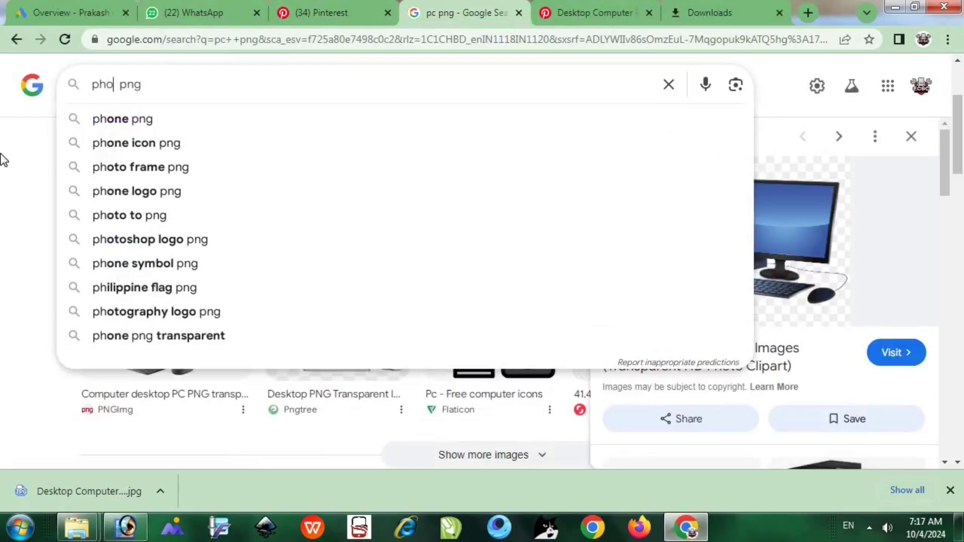
type("shop")
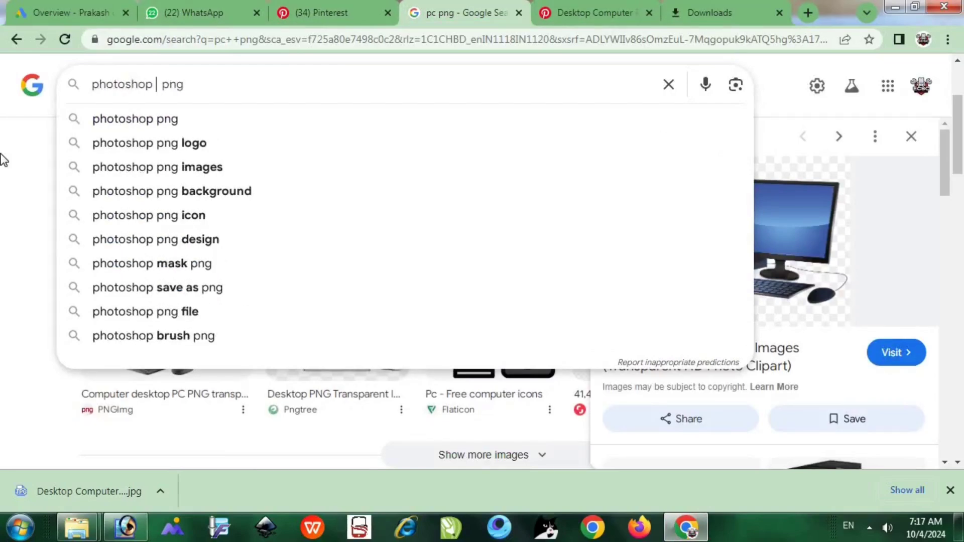
key("Return")
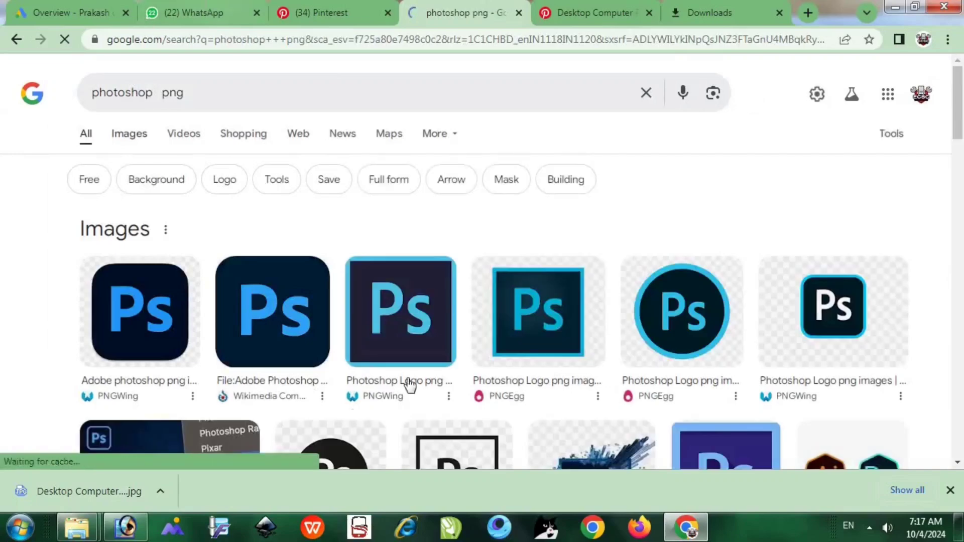
- Look over the Photoshop logo results and copy the first PNGWing "Adobe photoshop png" image
scroll(604, 341, "down", 3)
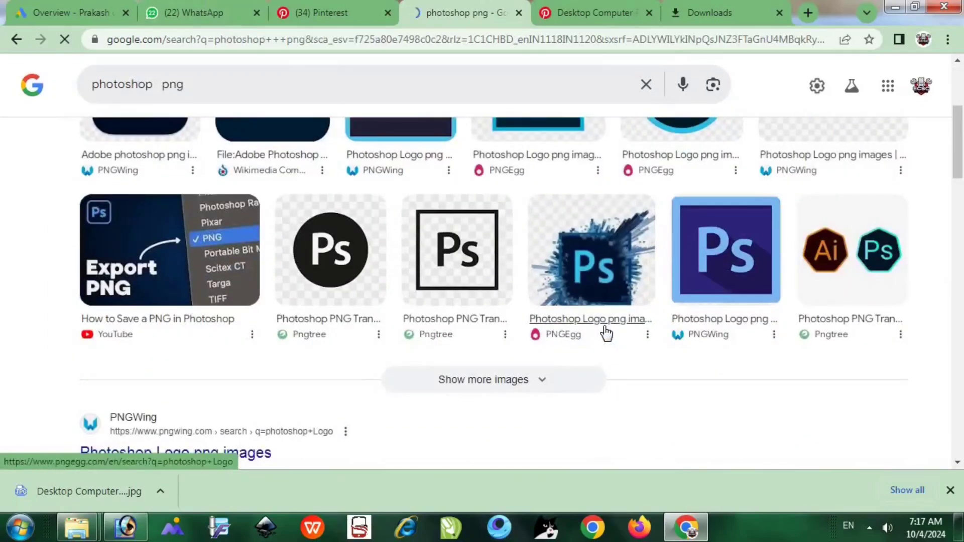
scroll(195, 296, "up", 3)
right_click(135, 296)
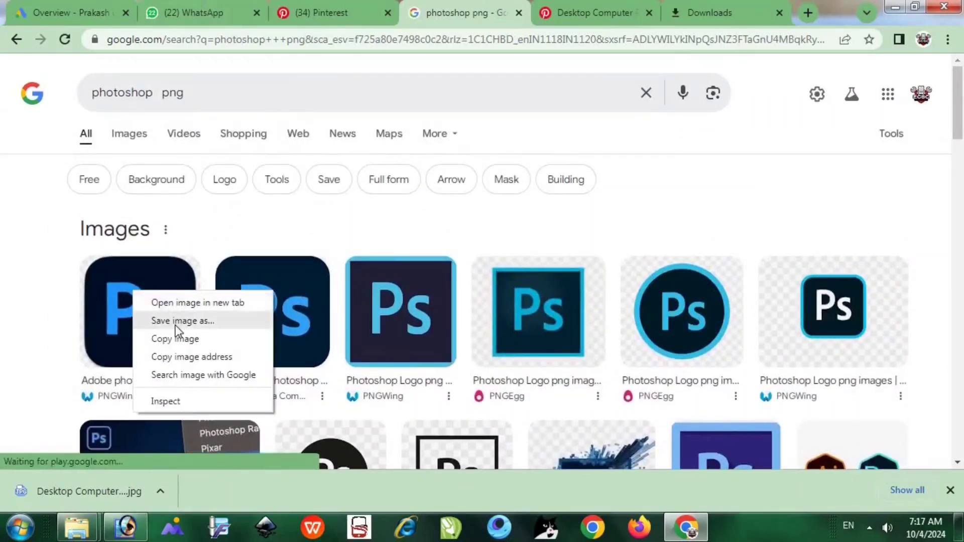
left_click(173, 341)
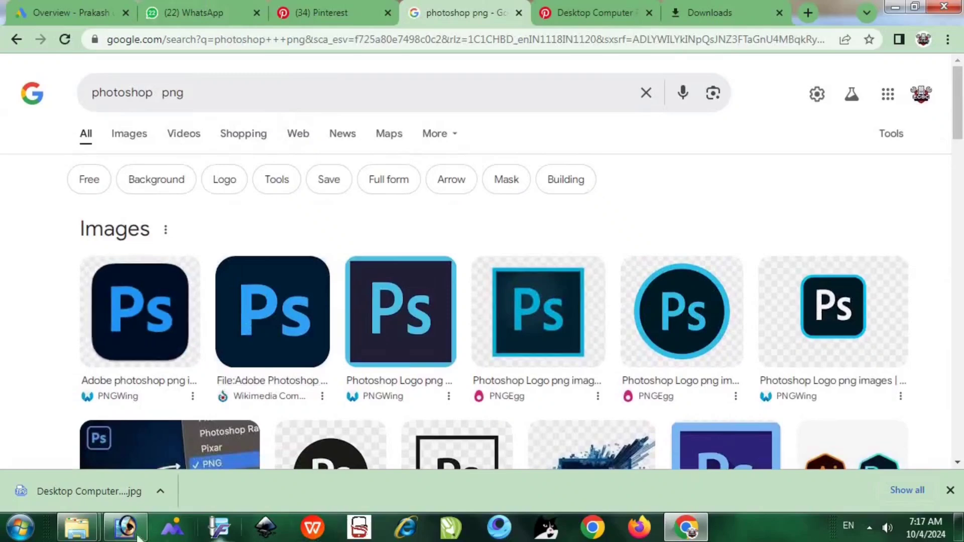
- Return to Photoshop, paste the Ps logo into the thumbnail, stack it above Layer 8, and position it on the monitor's screen
key("alt+Tab")
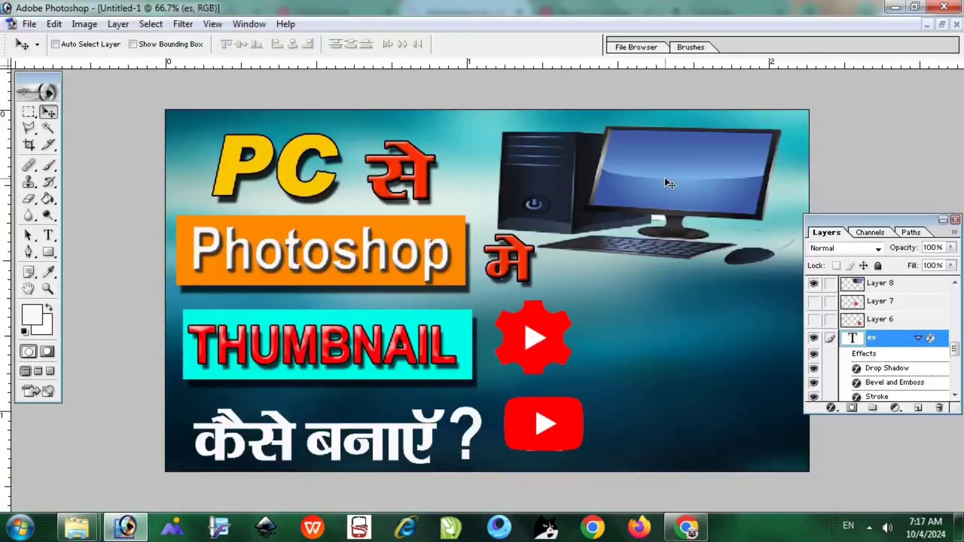
key("ctrl+v")
left_click_drag(533, 291, 682, 177)
left_click_drag(911, 346, 909, 284)
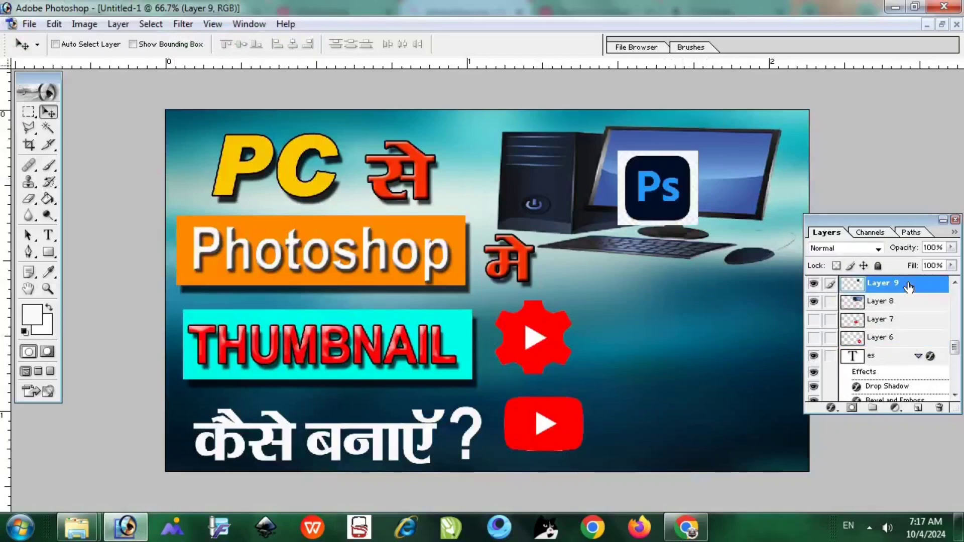
left_click_drag(684, 200, 664, 195)
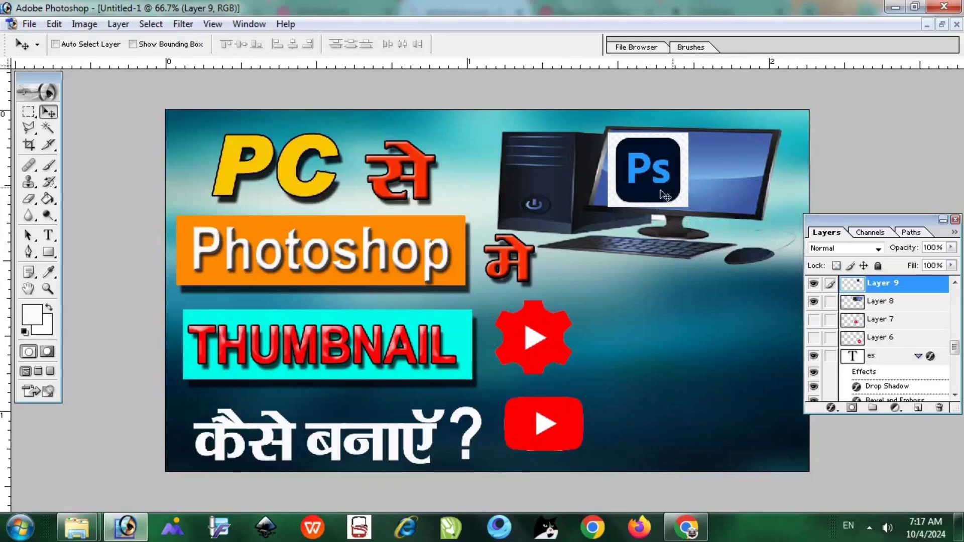
- Select the white checkered background around the Ps logo on Layer 9 with the Magic Wand, delete it, and clear the selection
left_click(48, 287)
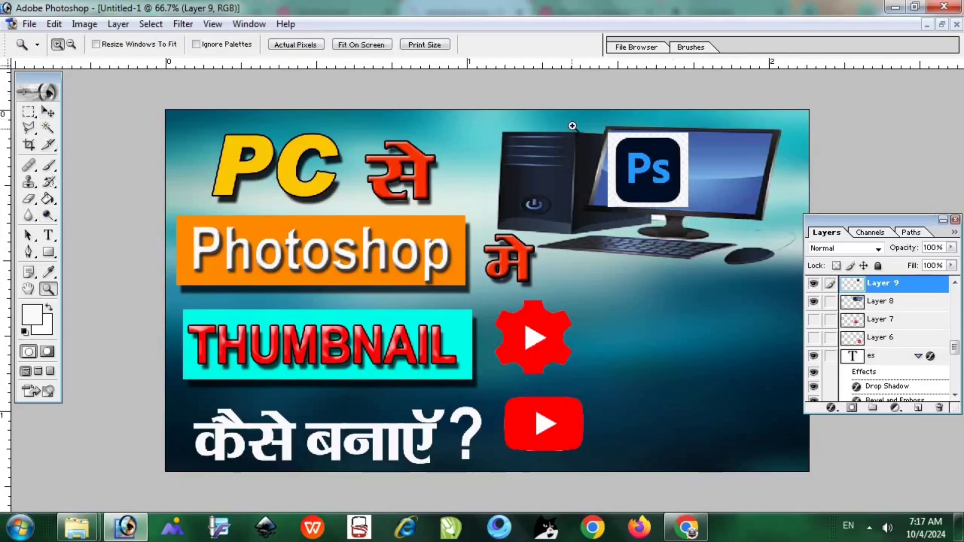
left_click_drag(733, 230, 564, 148)
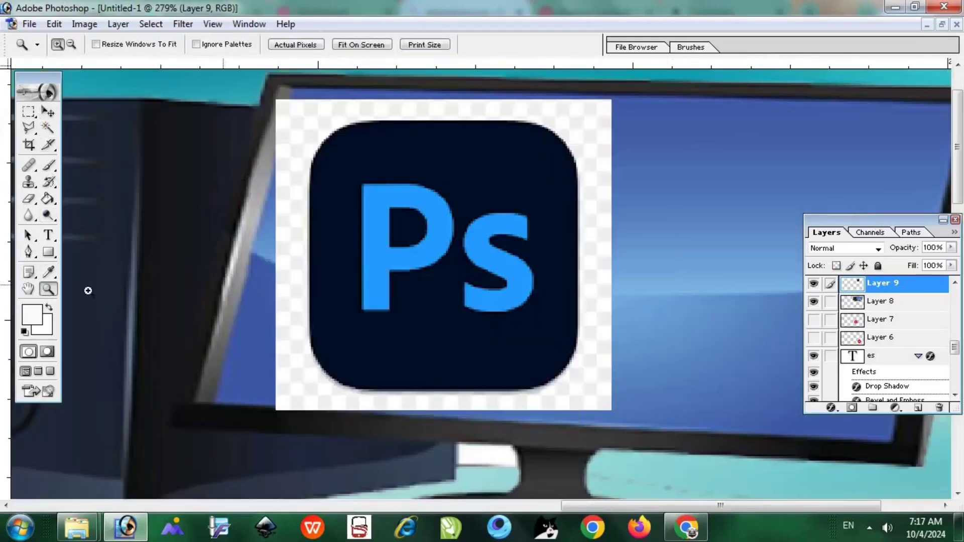
left_click(48, 127)
left_click(310, 138)
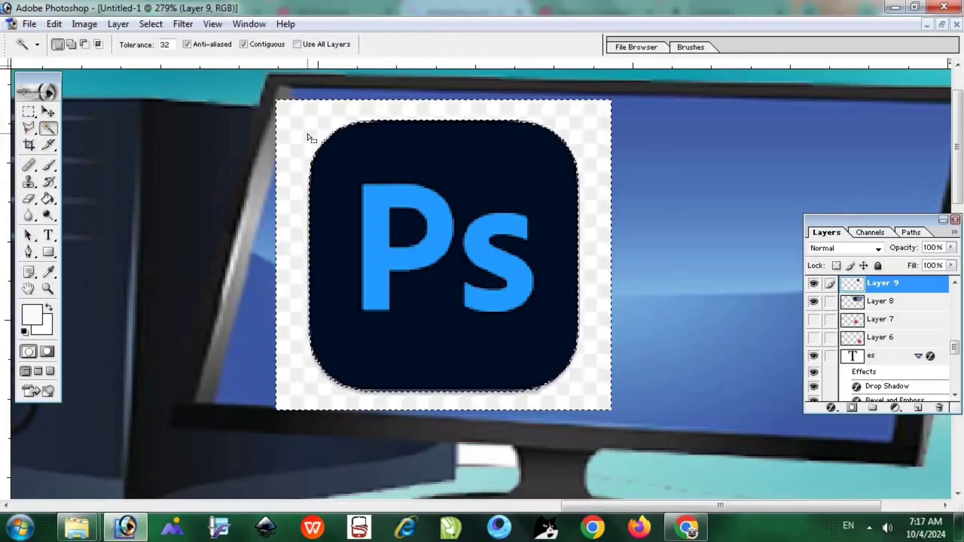
key("Delete")
key("ctrl+d")
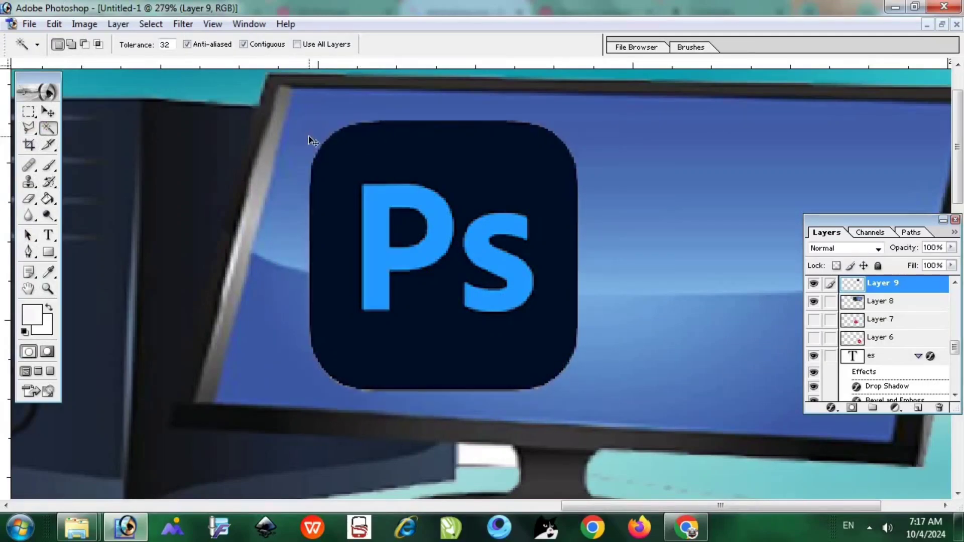
key("ctrl+minus")
key("ctrl+minus")
key("ctrl+minus")
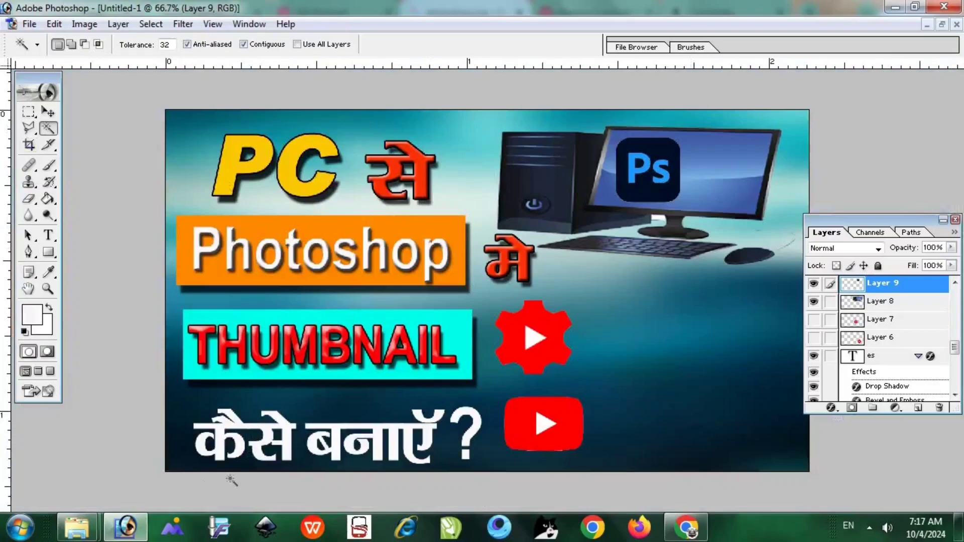
- Switch to Chrome, skim the photoshop png search page, and show only image results
left_click(130, 531)
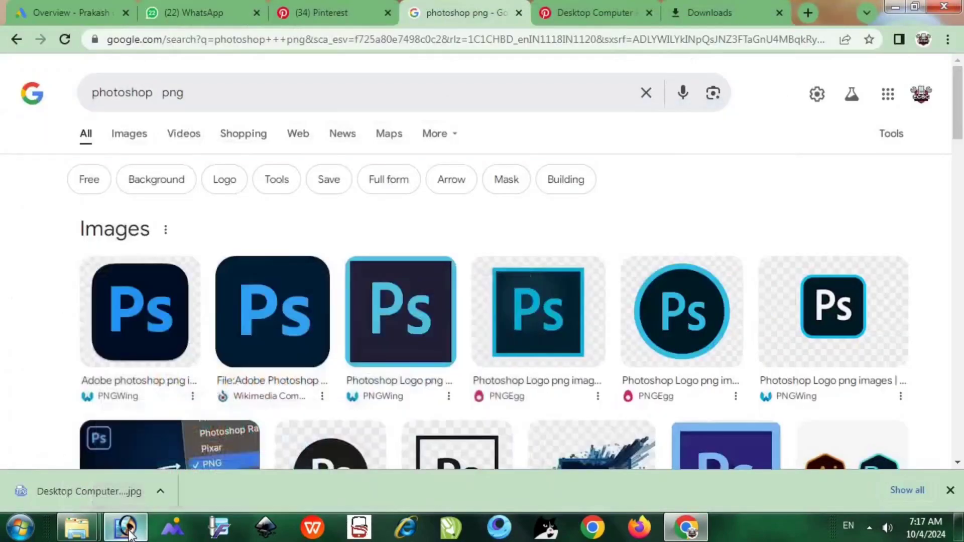
scroll(648, 278, "down", 5)
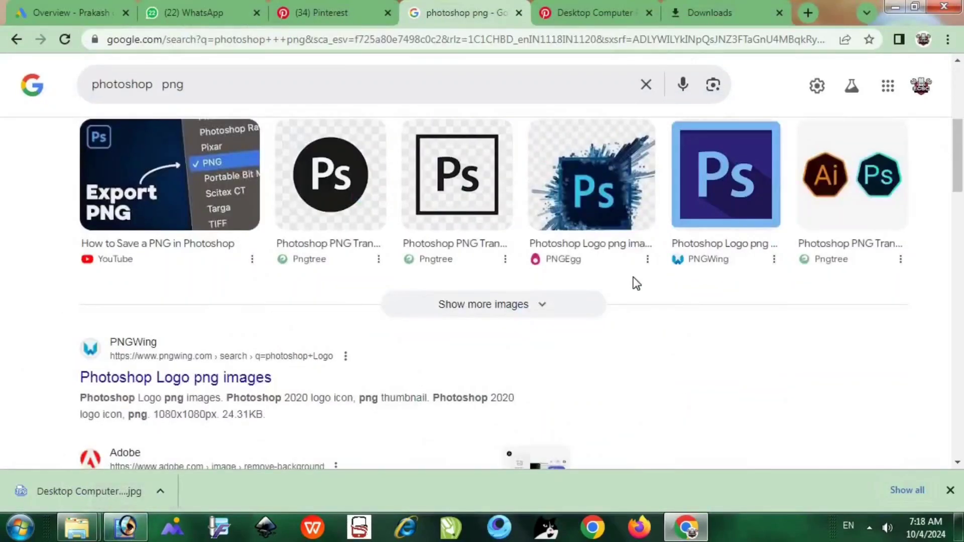
scroll(631, 276, "down", 4)
scroll(136, 92, "up", 10)
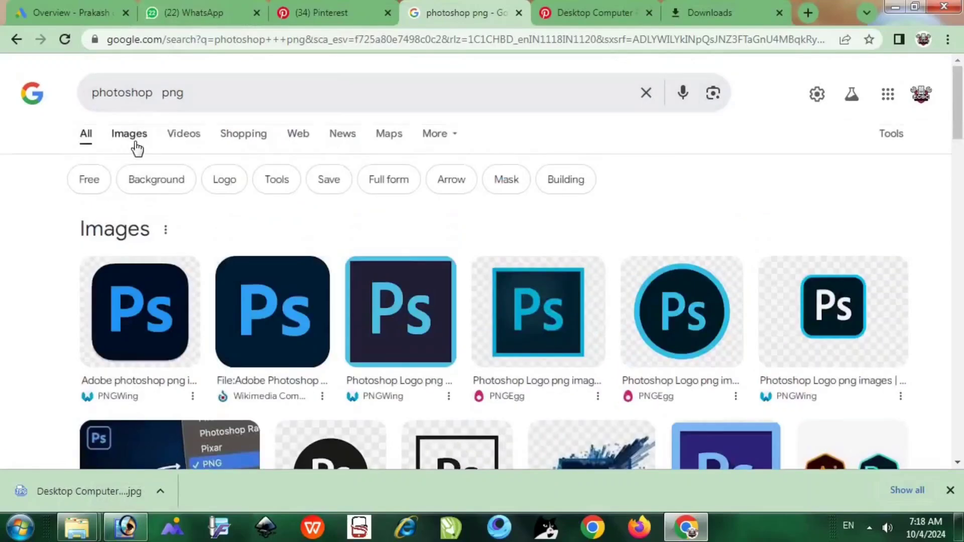
left_click(133, 140)
- Look through the photoshop png image results for another graphic that suits the thumbnail
scroll(696, 326, "down", 5)
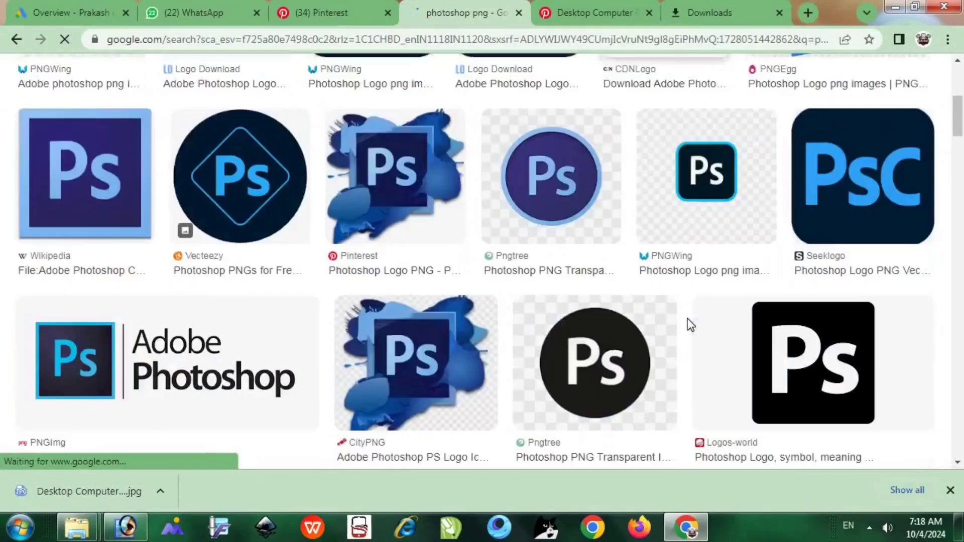
scroll(689, 324, "down", 4)
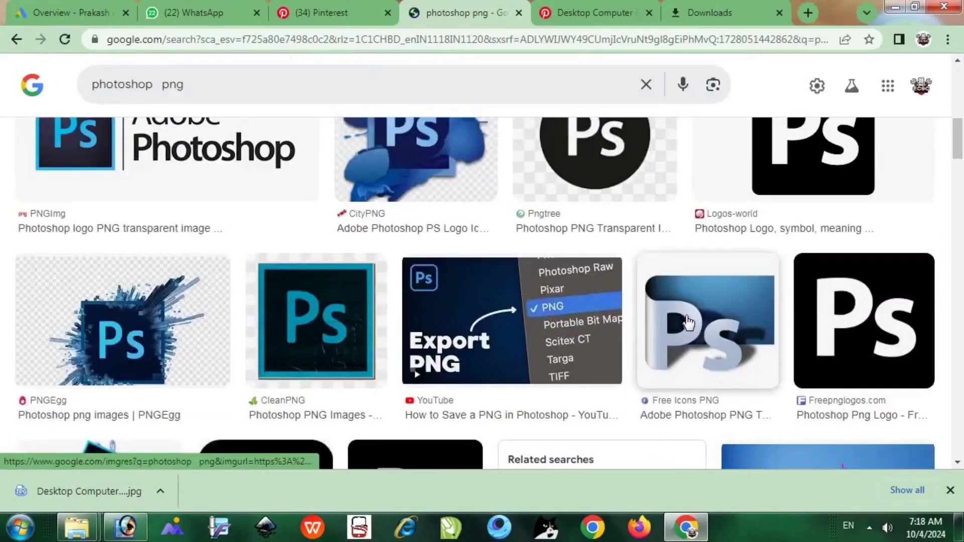
scroll(688, 322, "down", 4)
scroll(687, 322, "down", 3)
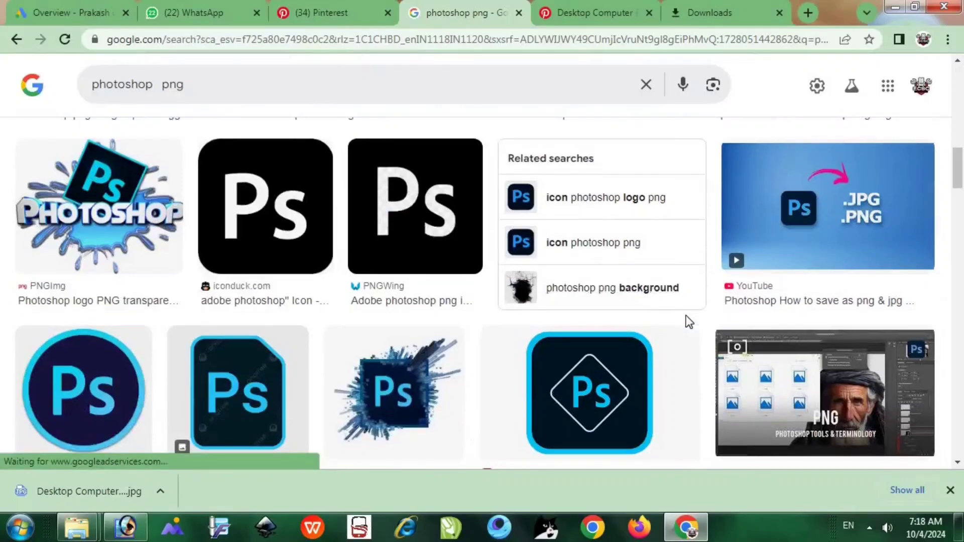
scroll(418, 328, "down", 4)
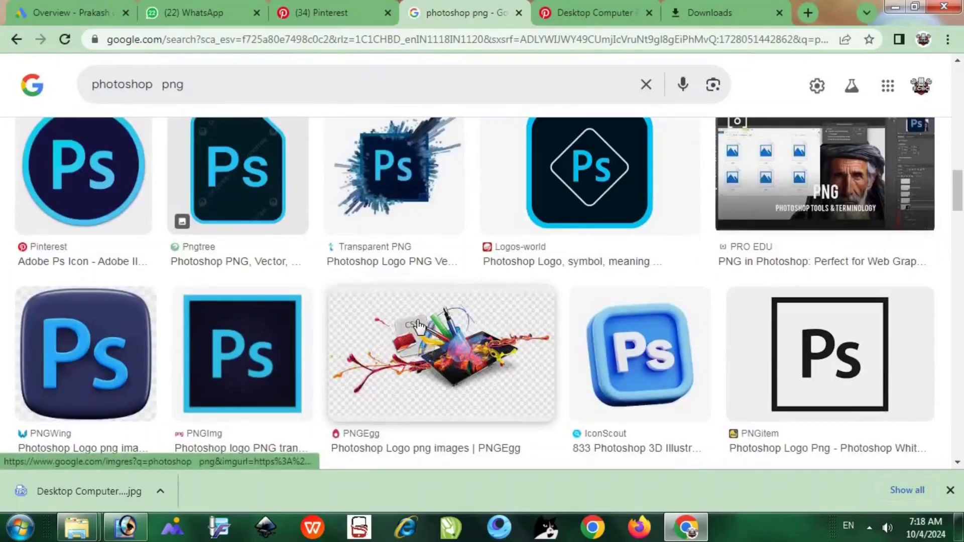
scroll(417, 324, "down", 5)
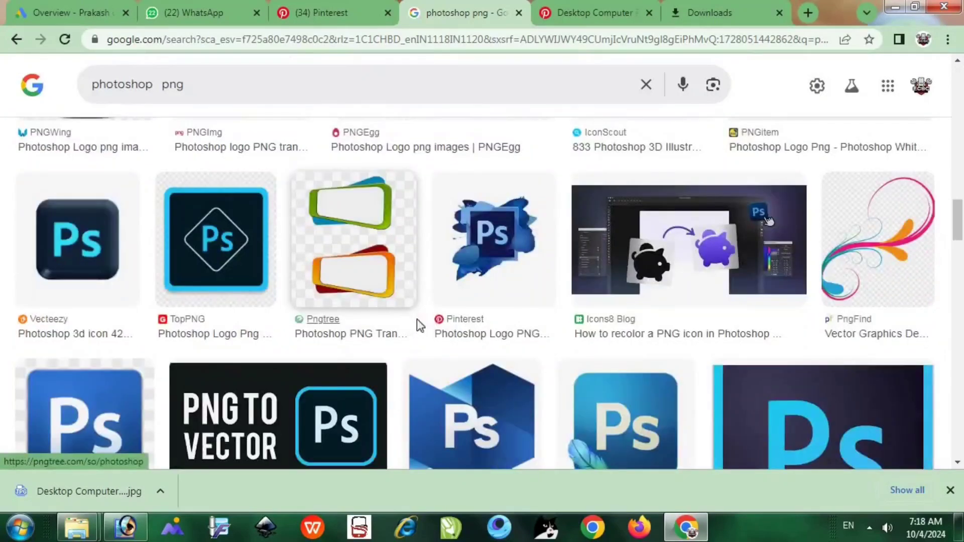
scroll(417, 326, "down", 5)
scroll(418, 326, "down", 4)
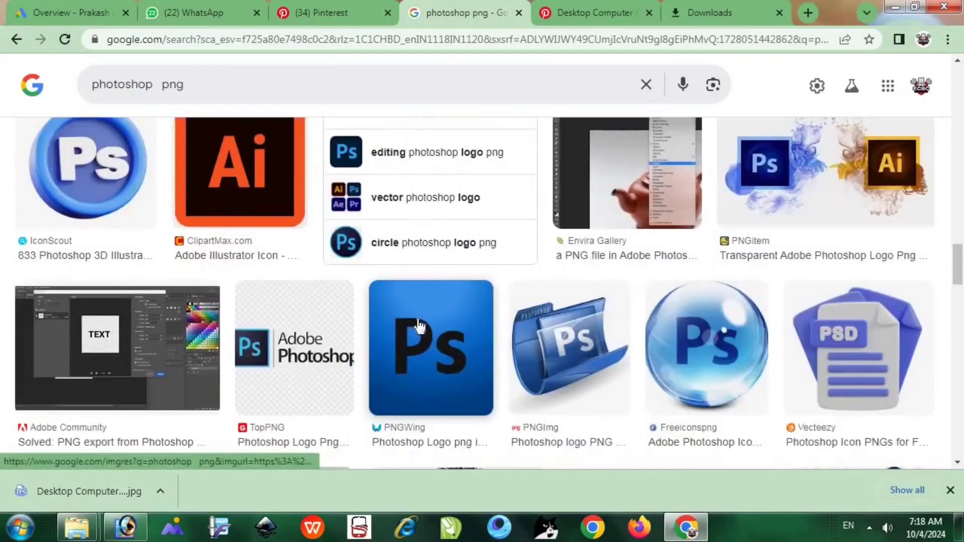
scroll(419, 328, "down", 4)
scroll(419, 327, "down", 7)
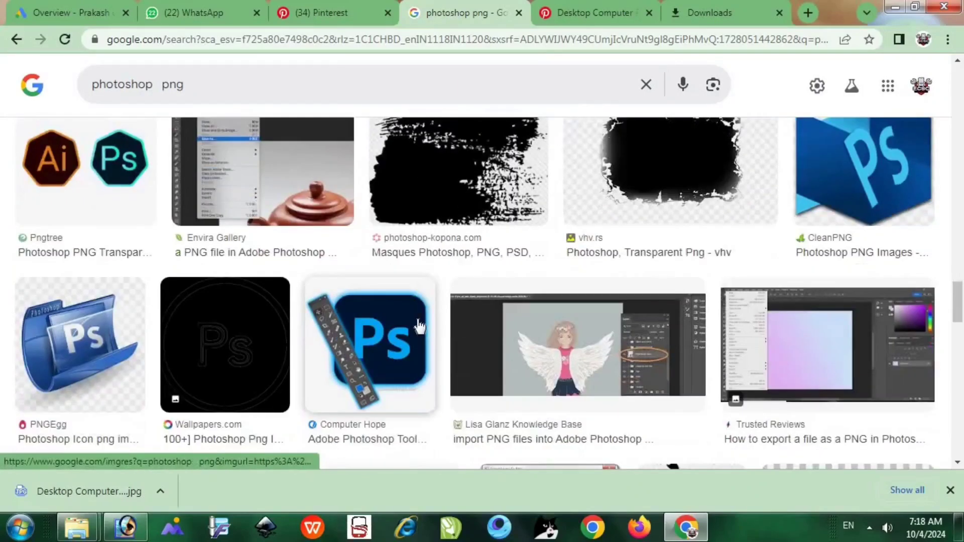
scroll(419, 326, "down", 8)
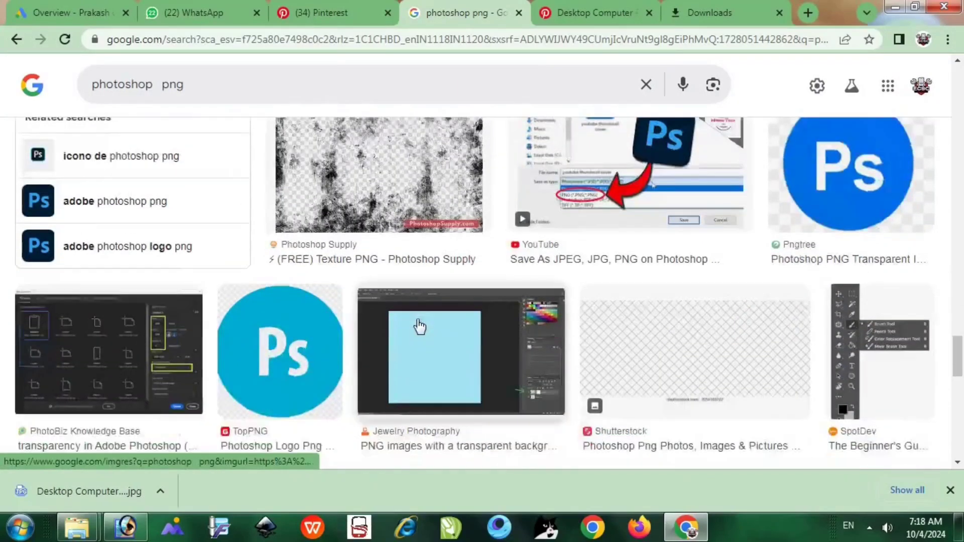
scroll(419, 326, "down", 3)
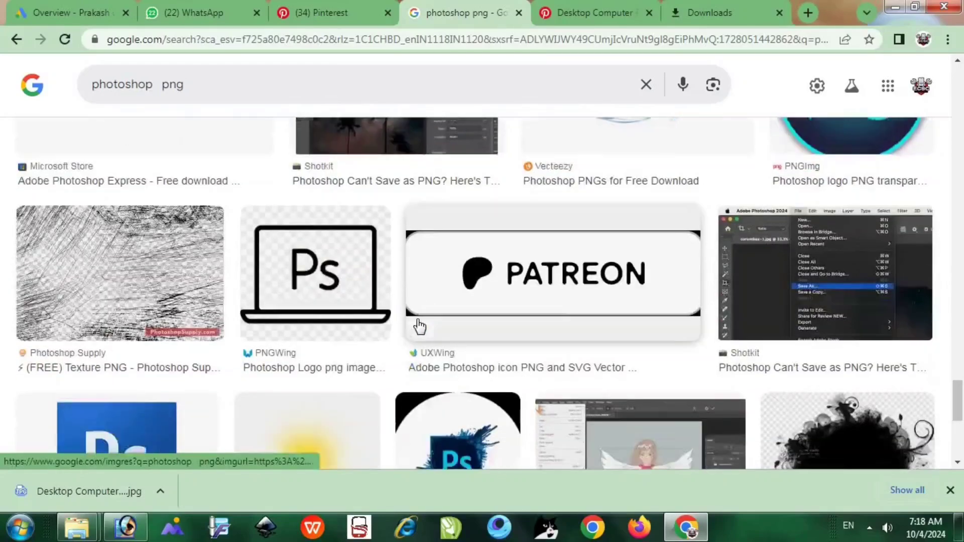
scroll(419, 326, "up", 8)
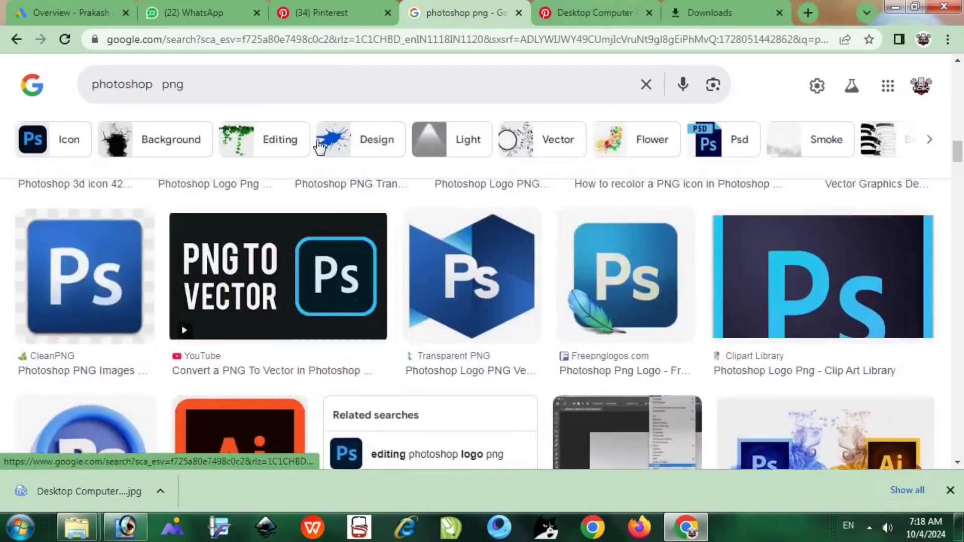
scroll(310, 118, "up", 4)
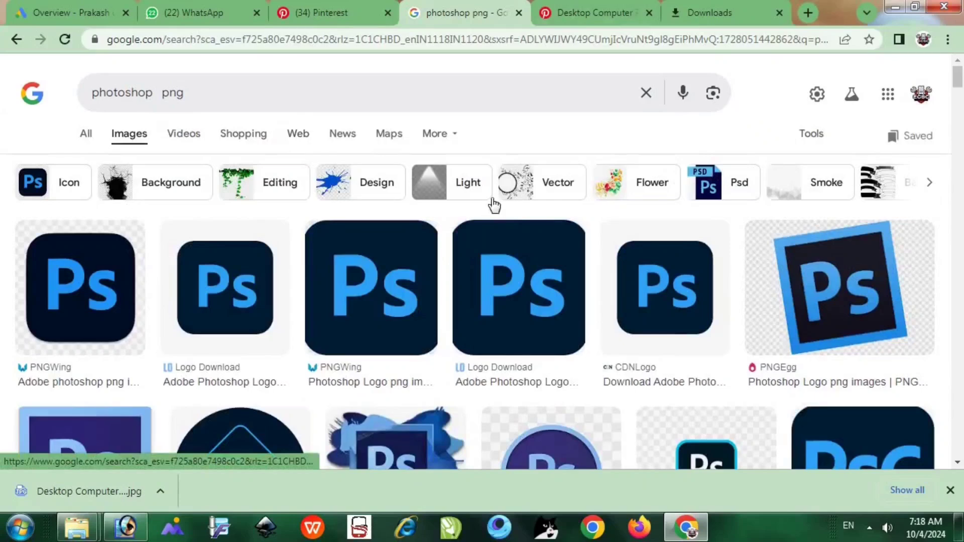
- Narrow the image results to Design, preview the PNGEgg picture of a tablet with colorful pens, and visit its source site
left_click(327, 185)
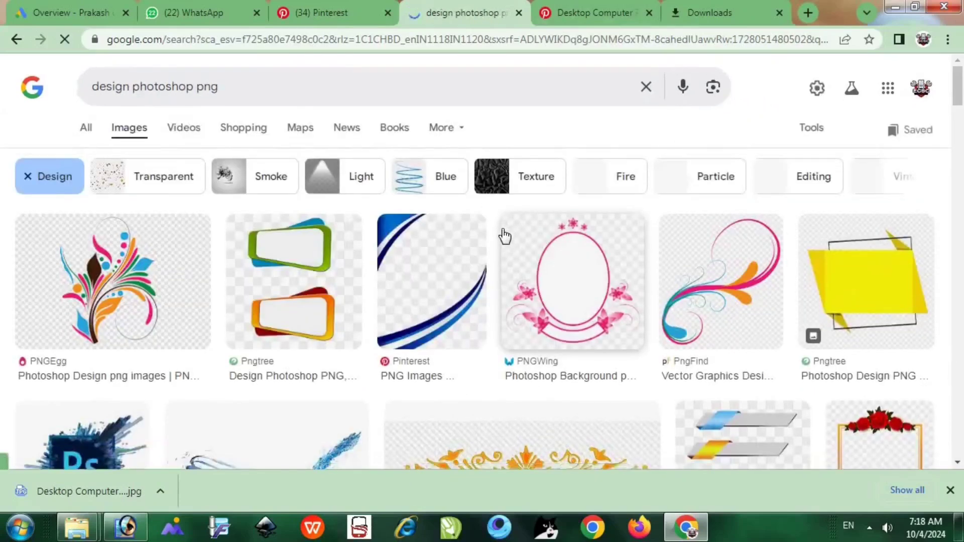
scroll(507, 236, "down", 8)
scroll(502, 235, "down", 3)
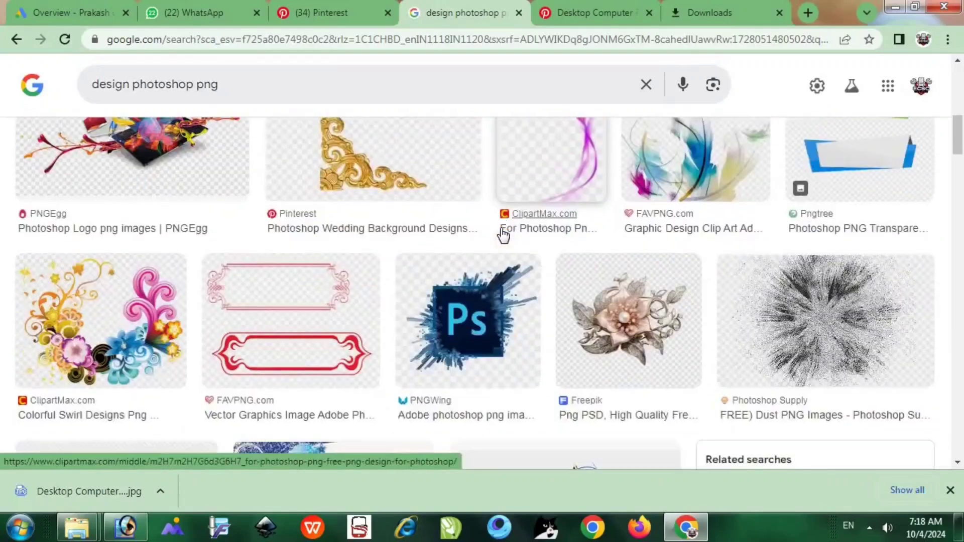
scroll(501, 233, "up", 3)
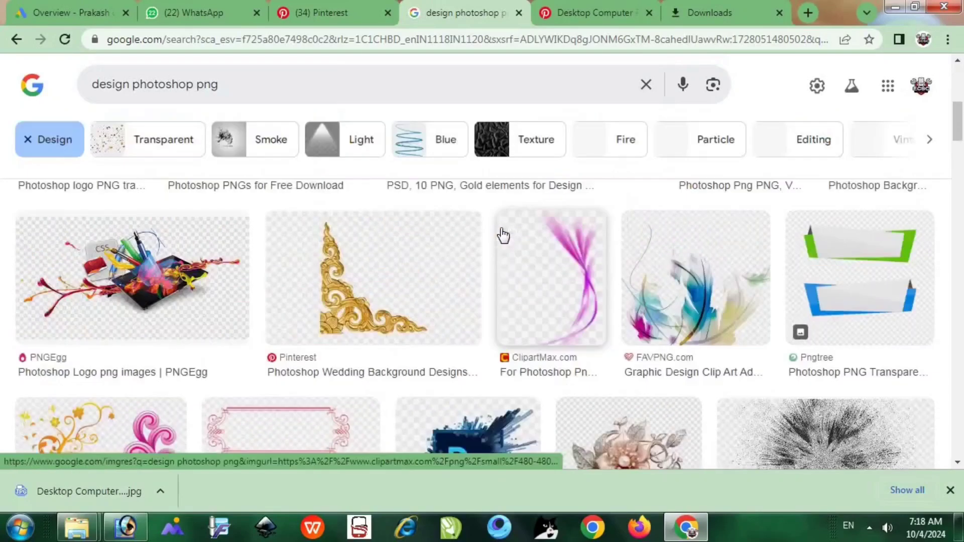
left_click(258, 261)
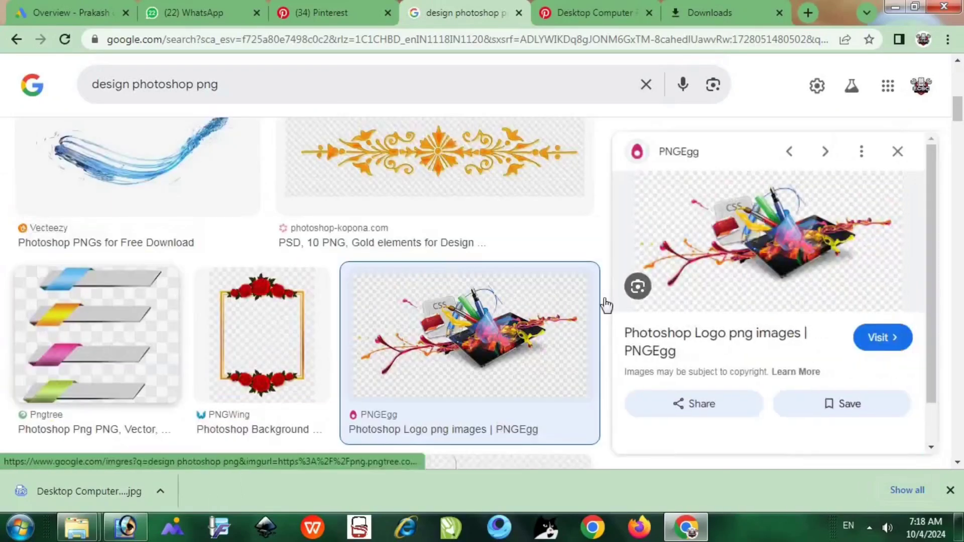
left_click(877, 328)
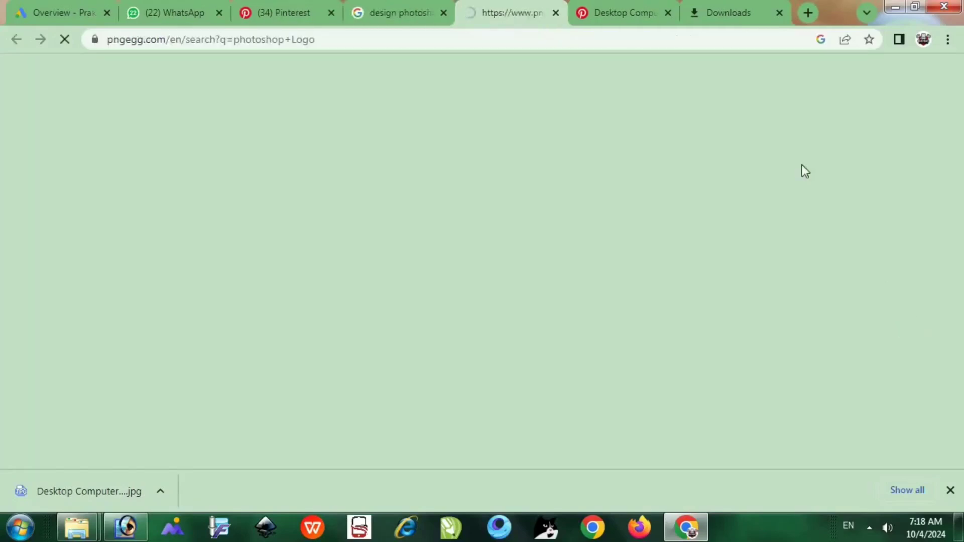
- Find the black tablet computer with assorted-color pens illustration in PNGEgg's Photoshop logo results and open its page
scroll(587, 264, "down", 5)
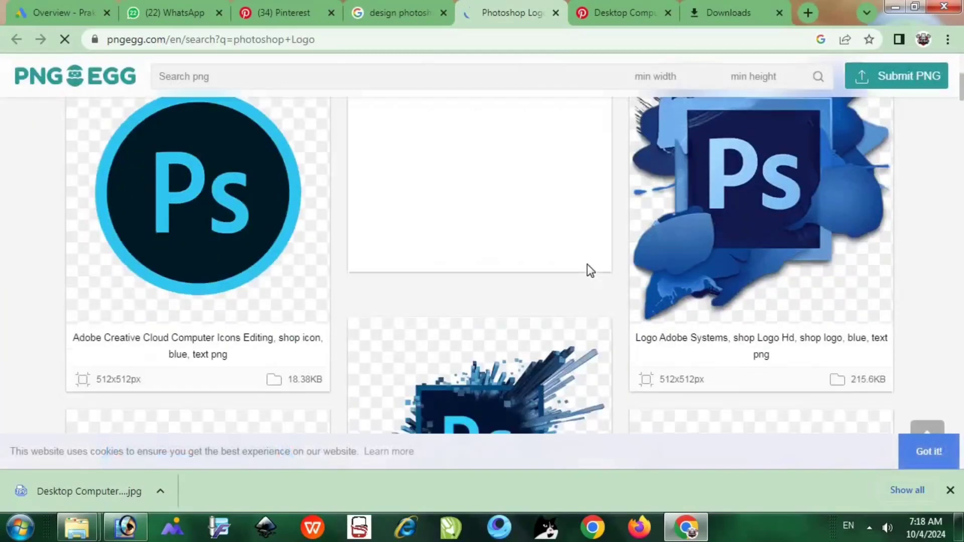
scroll(589, 267, "down", 10)
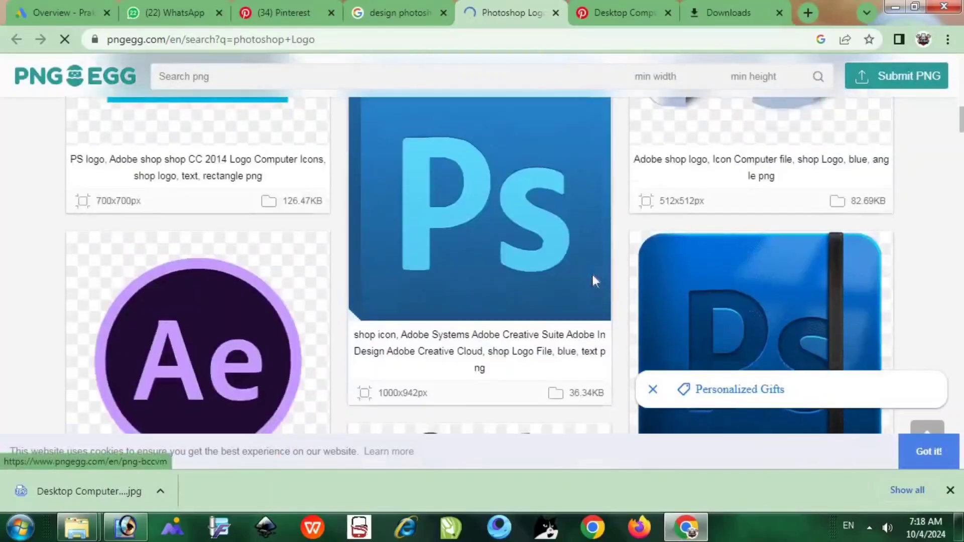
scroll(595, 280, "down", 15)
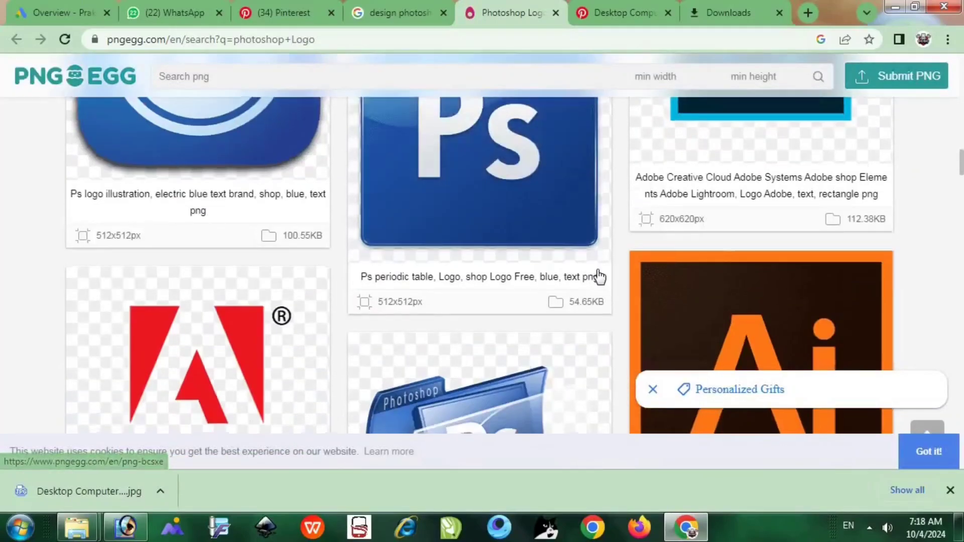
scroll(600, 276, "down", 15)
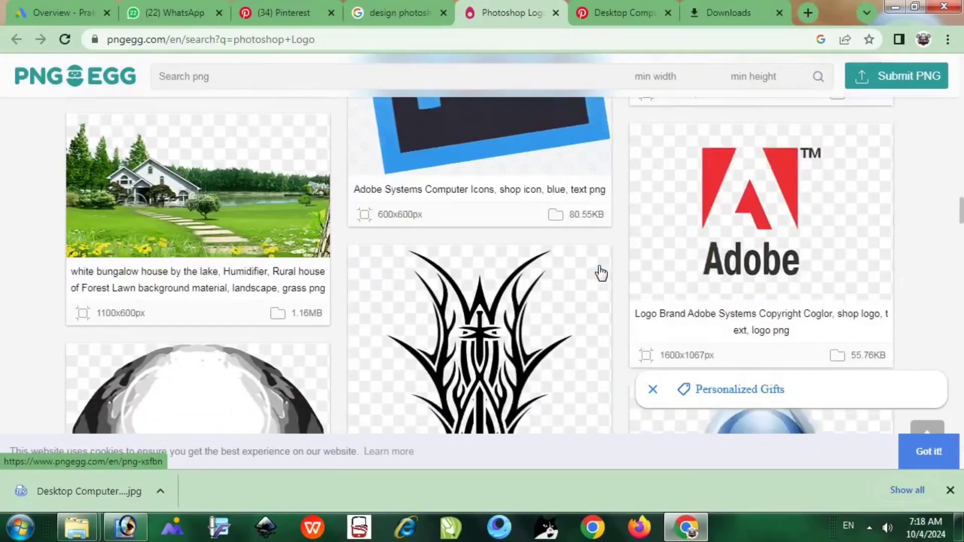
scroll(600, 273, "down", 15)
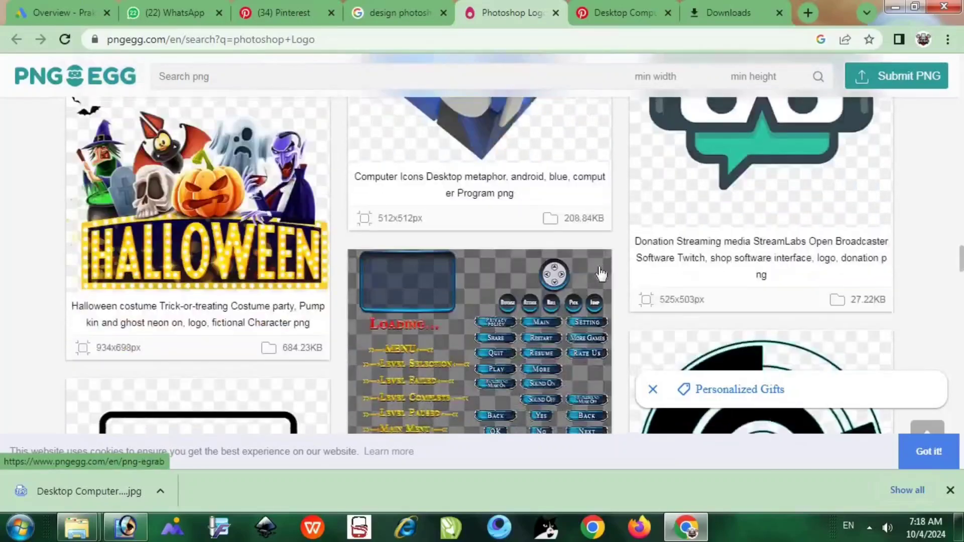
scroll(600, 273, "down", 15)
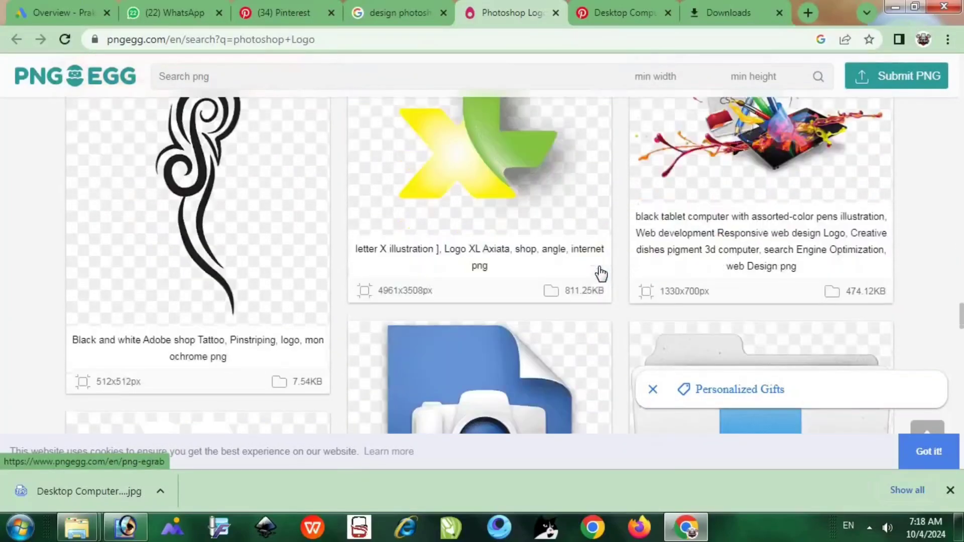
scroll(770, 296, "down", 4)
scroll(769, 276, "up", 6)
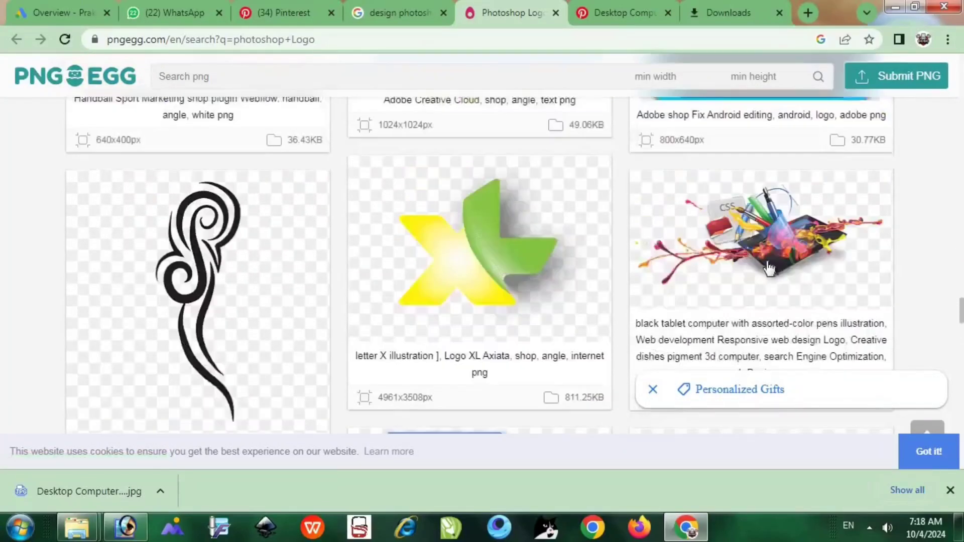
left_click(769, 271)
- Request the download of the tablet illustration from its PNGEgg page and close the advertisement
scroll(552, 253, "down", 5)
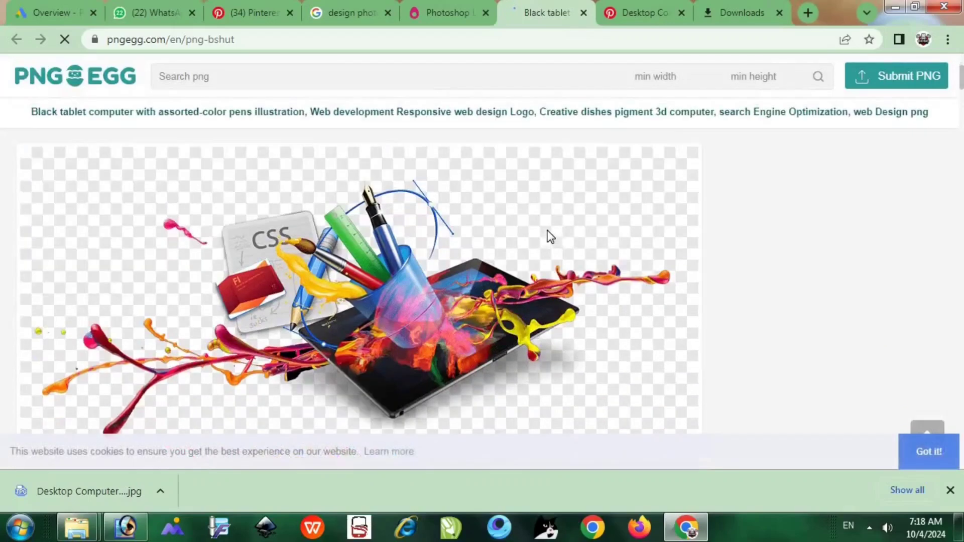
scroll(548, 233, "down", 2)
scroll(523, 239, "down", 4)
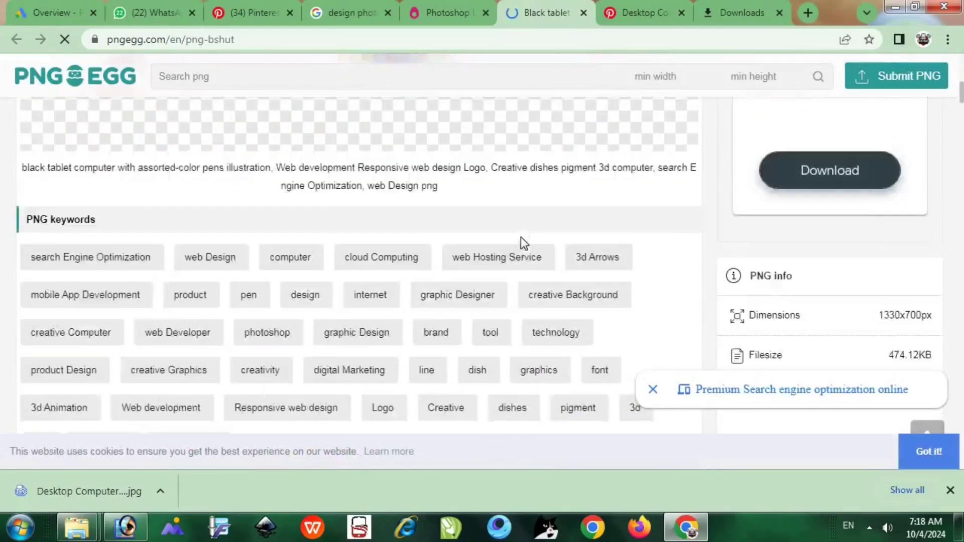
scroll(528, 233, "down", 2)
left_click(349, 310)
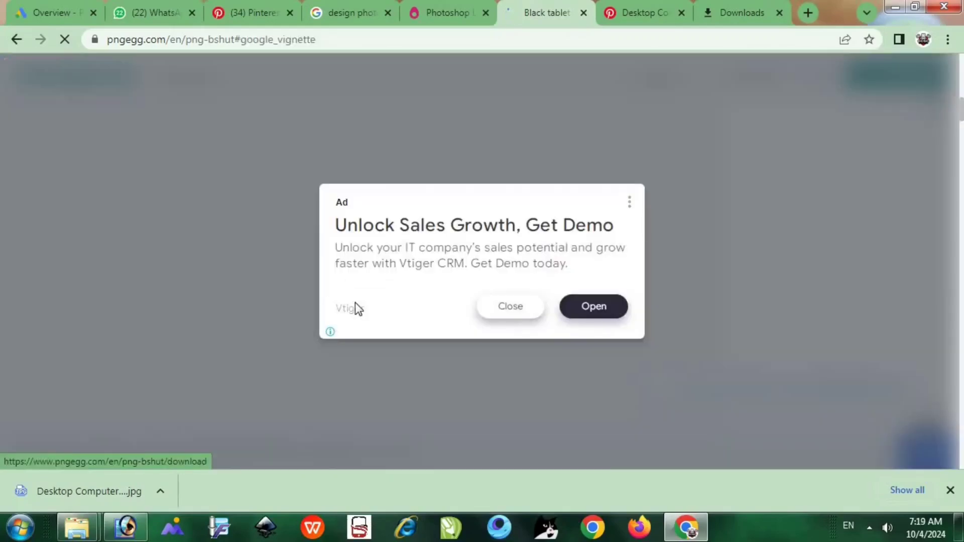
left_click(507, 308)
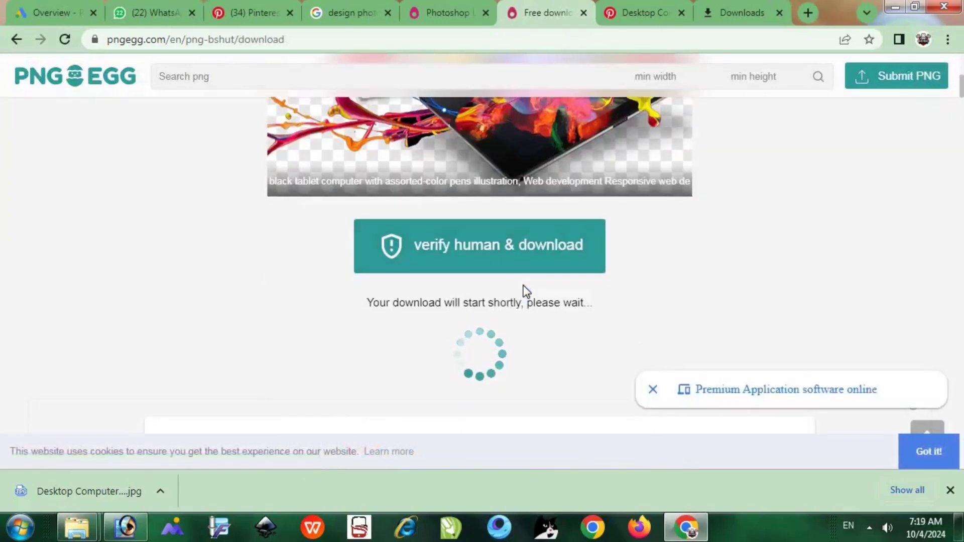
- Complete PNGEgg's human verification by choosing the requested letters in order, so the tablet illustration downloads
left_click(505, 262)
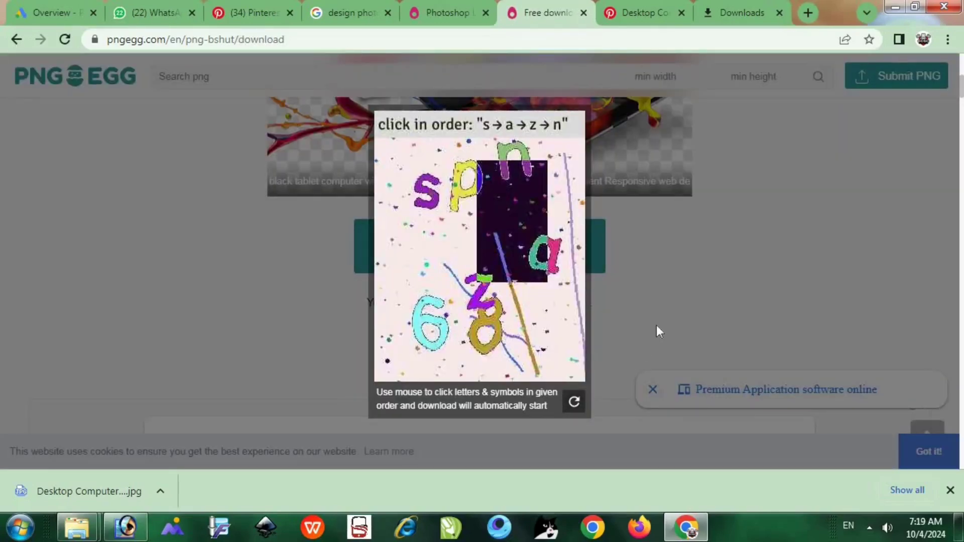
left_click(422, 191)
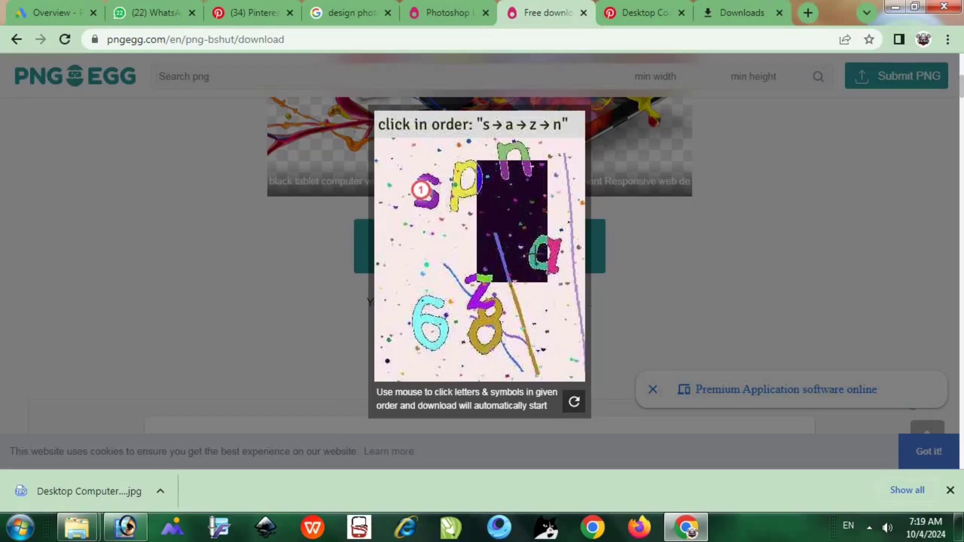
left_click(533, 259)
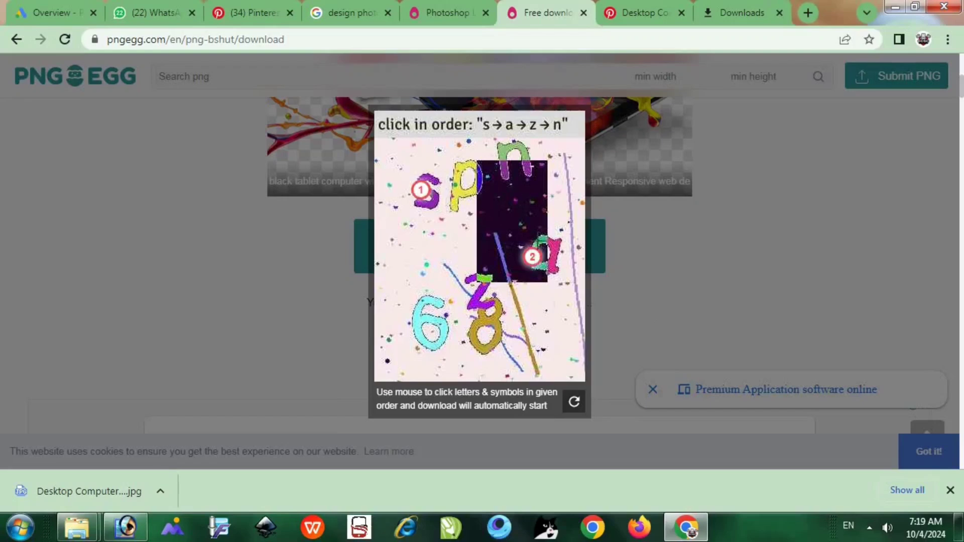
left_click(478, 295)
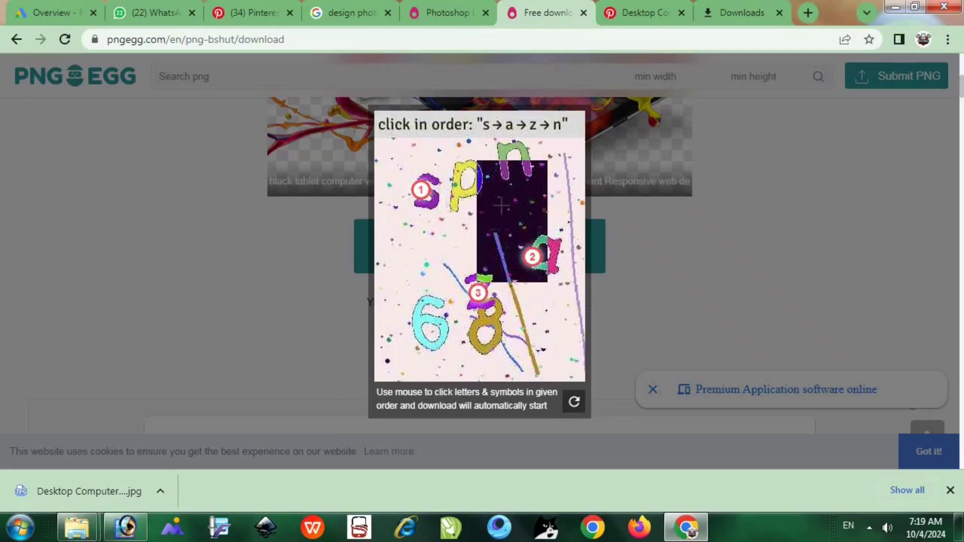
left_click(502, 151)
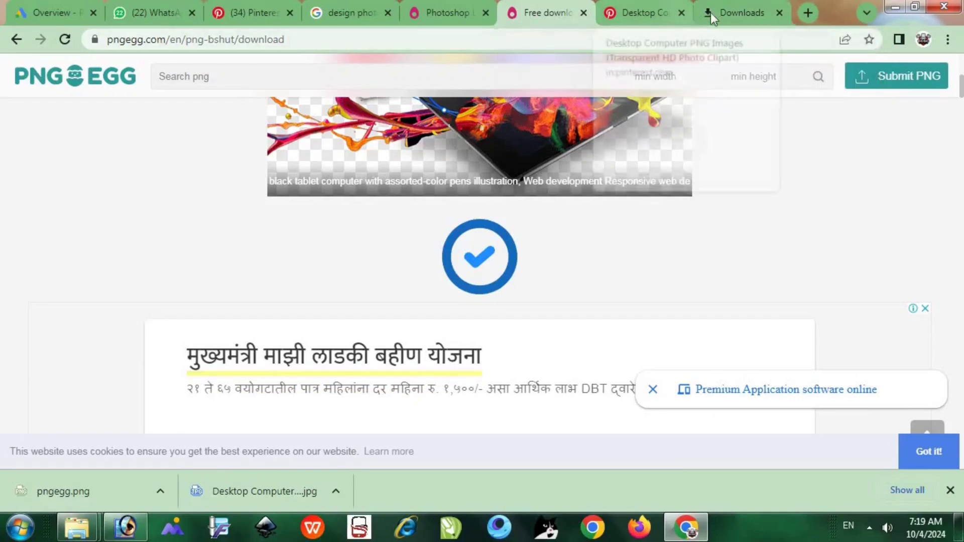
- Show the downloaded pngegg.png in its folder and open it in Photoshop
left_click(723, 7)
left_click(337, 229)
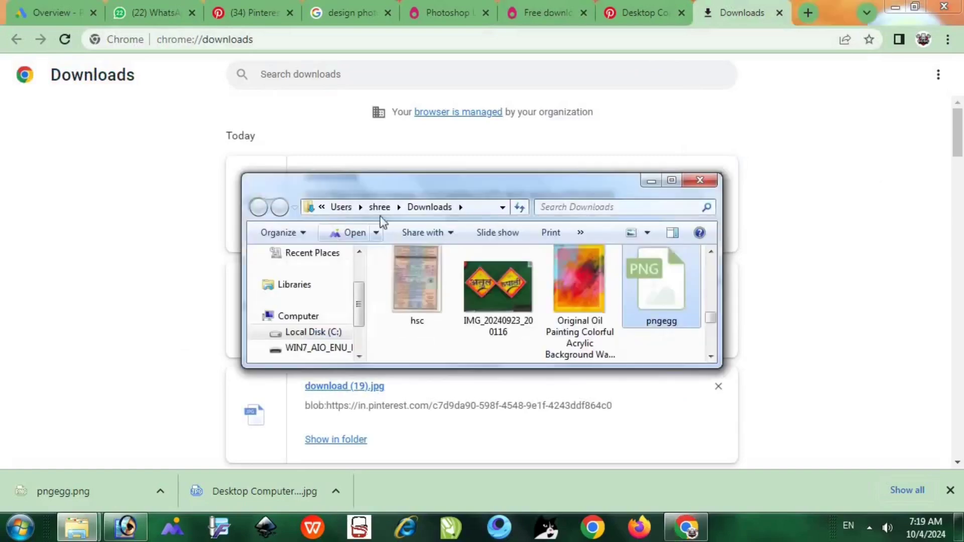
left_click_drag(658, 281, 385, 332)
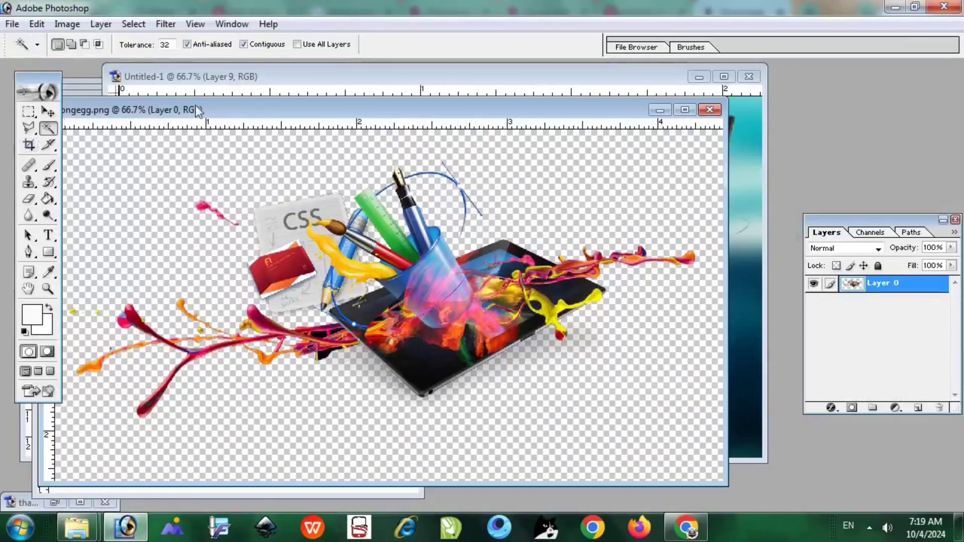
- Copy the tablet illustration from pngegg.png into the Untitled-1 thumbnail document with the Move tool
left_click(48, 111)
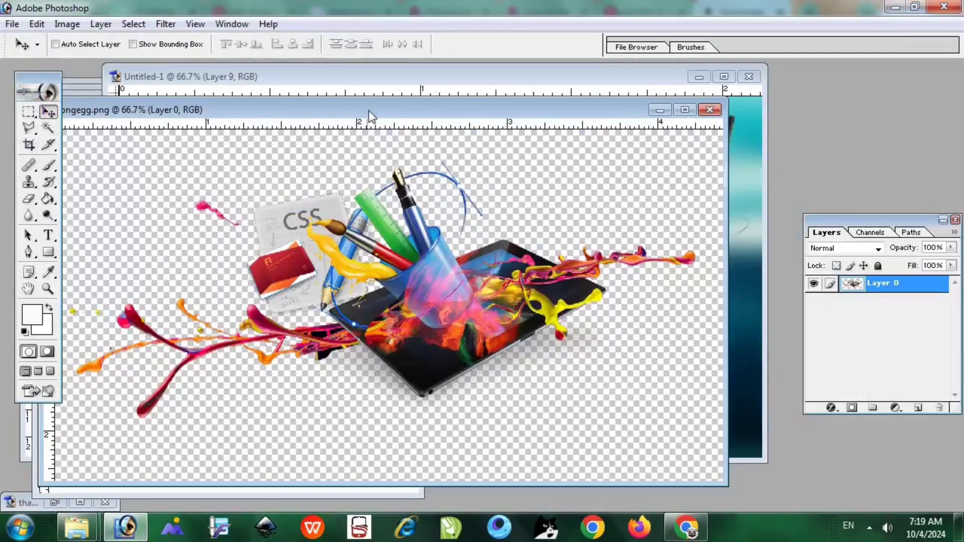
left_click_drag(370, 110, 3, 59)
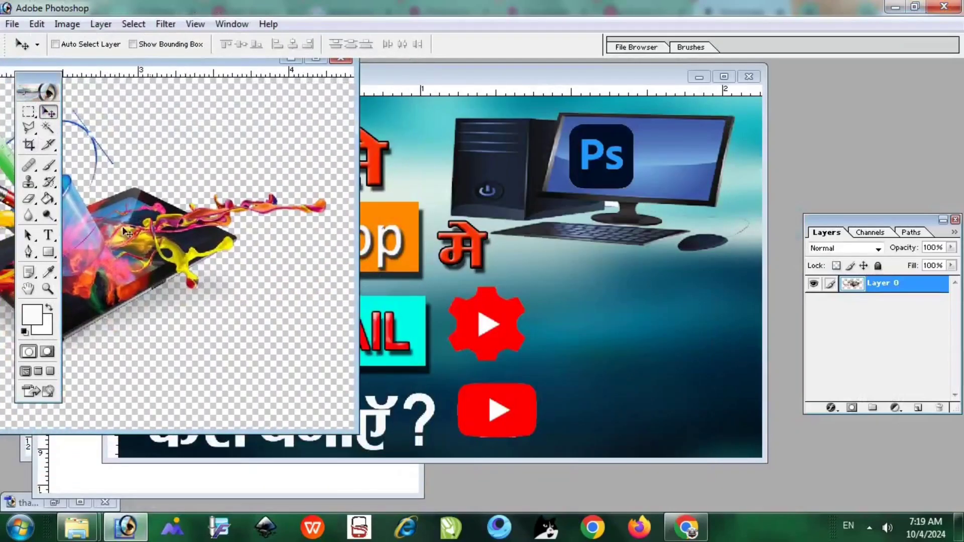
left_click_drag(125, 232, 591, 218)
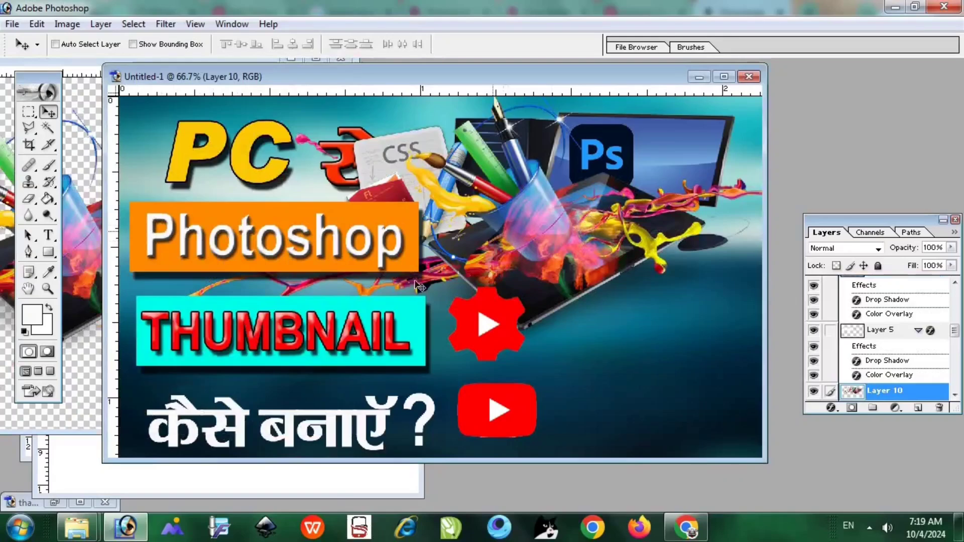
- Scale the tablet illustration to about 25% and place it on the computer's monitor screen
key("ctrl+minus")
key("ctrl+minus")
key("ctrl+t")
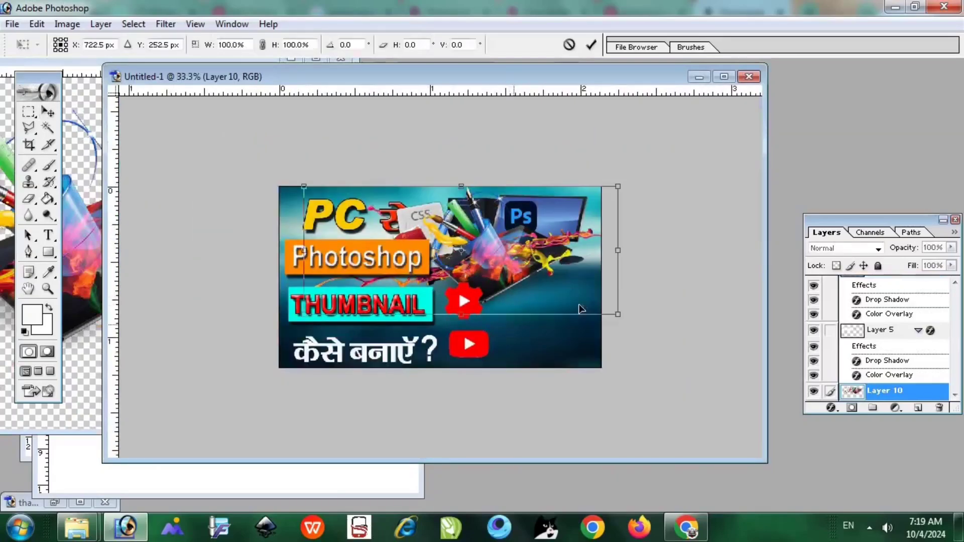
left_click_drag(599, 309, 365, 212)
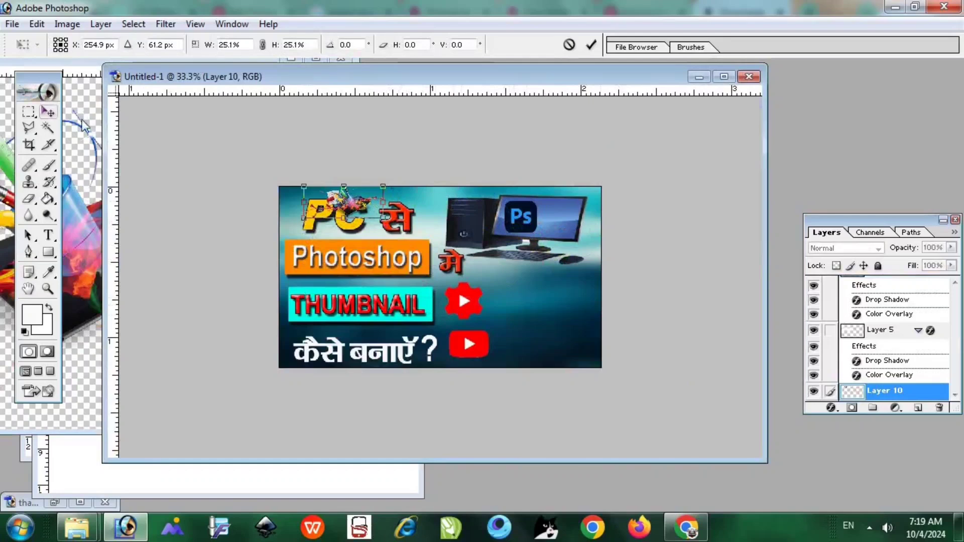
left_click(48, 112)
left_click(433, 209)
left_click_drag(361, 209, 555, 217)
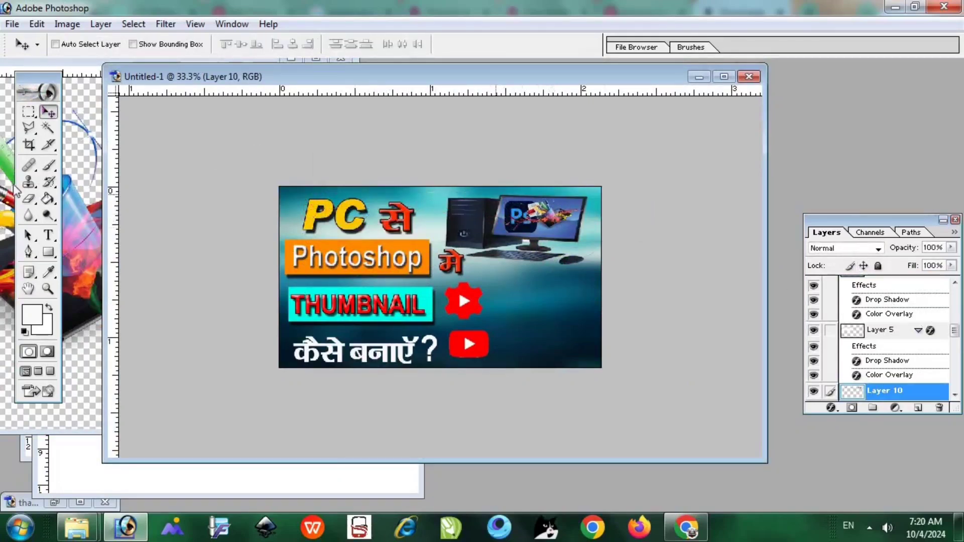
- Move the tablet illustration slightly down and left within the monitor screen
key("z")
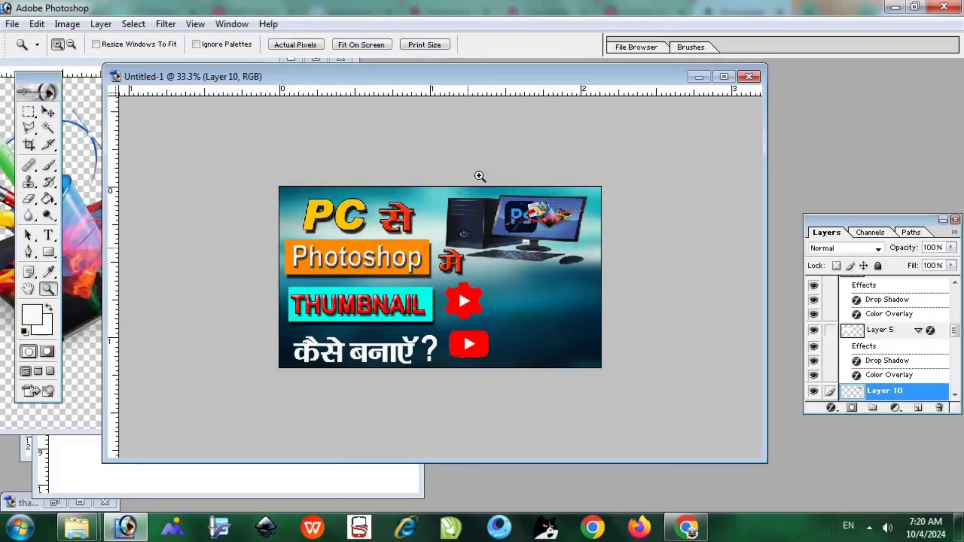
left_click_drag(629, 269, 620, 276)
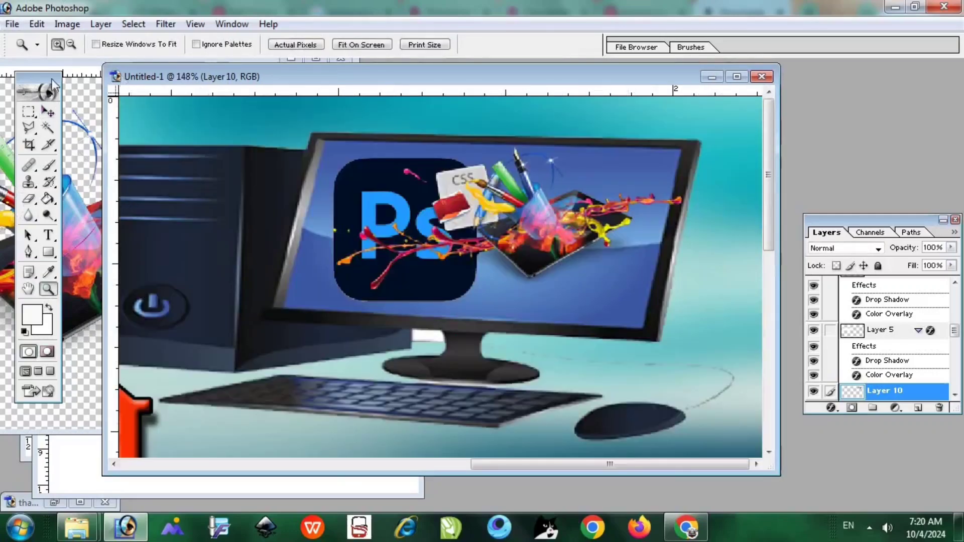
left_click(50, 111)
right_click(561, 209)
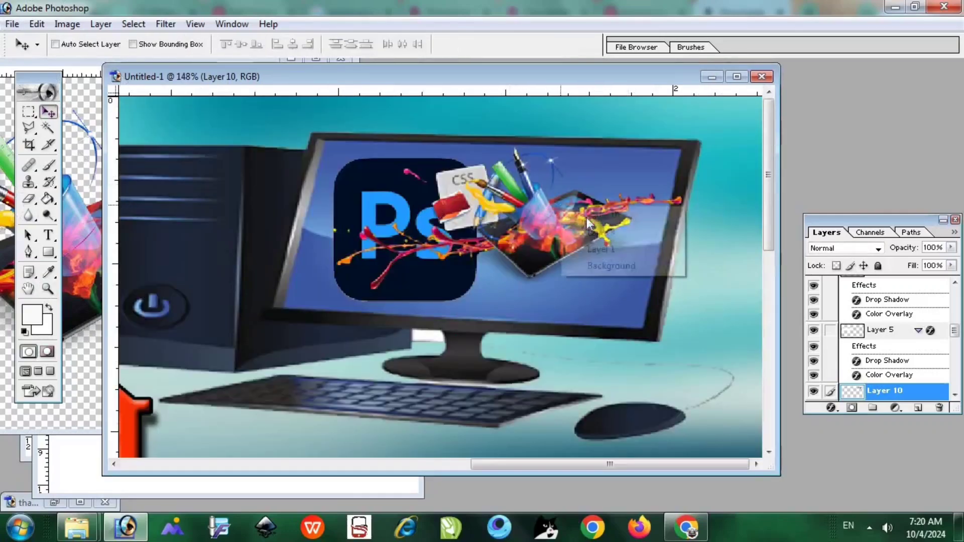
left_click_drag(465, 162, 437, 190)
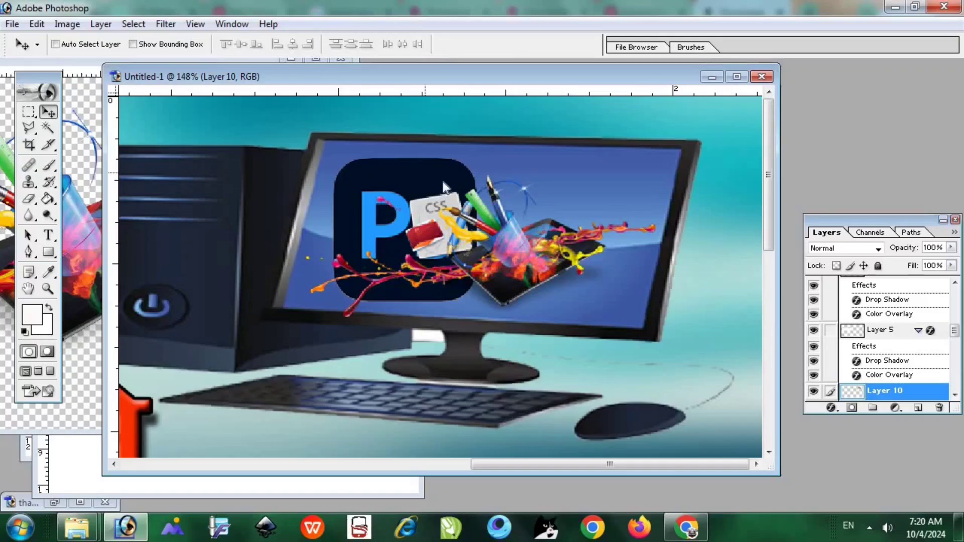
- Scale the Photoshop logo to about 60% and place it in the monitor screen's upper-left corner
right_click(443, 182)
left_click(442, 190)
key("ctrl+t")
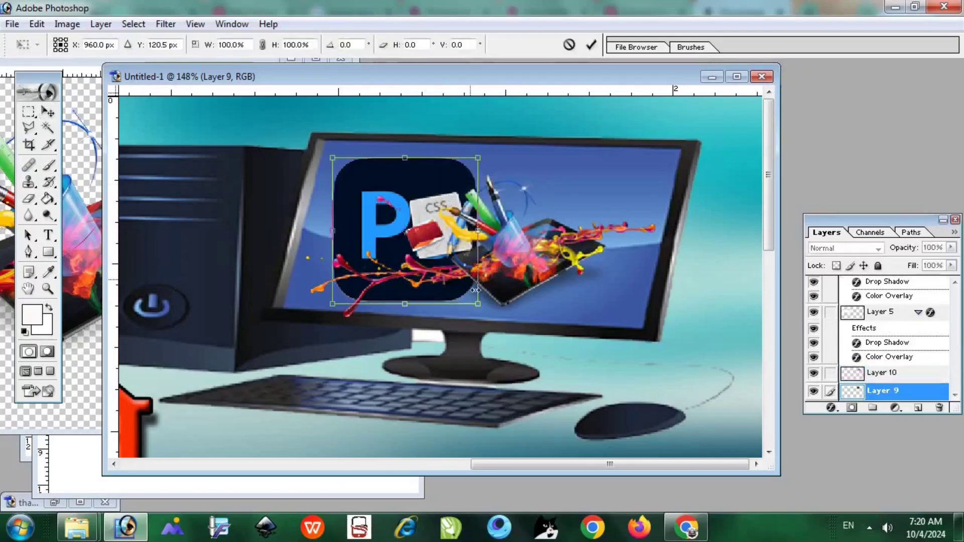
left_click_drag(477, 304, 416, 246)
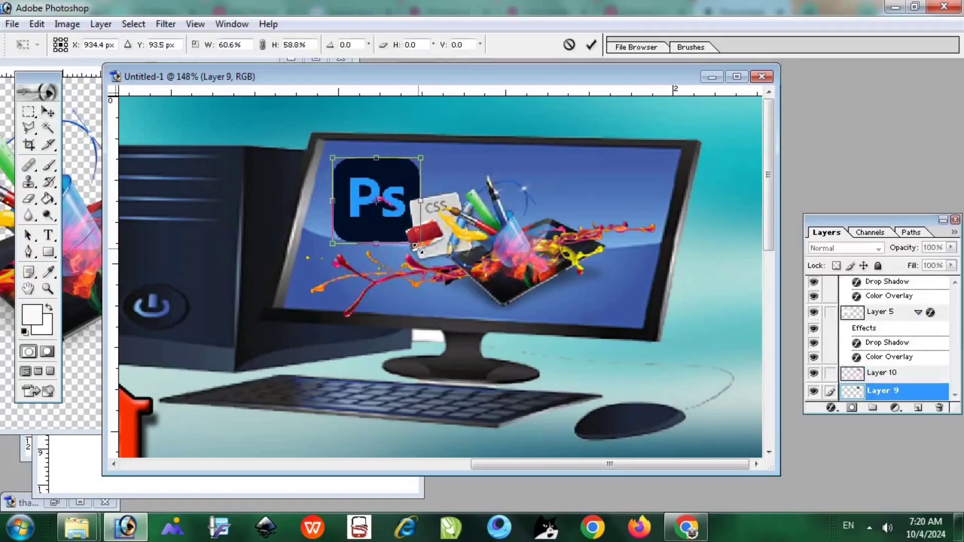
left_click(48, 111)
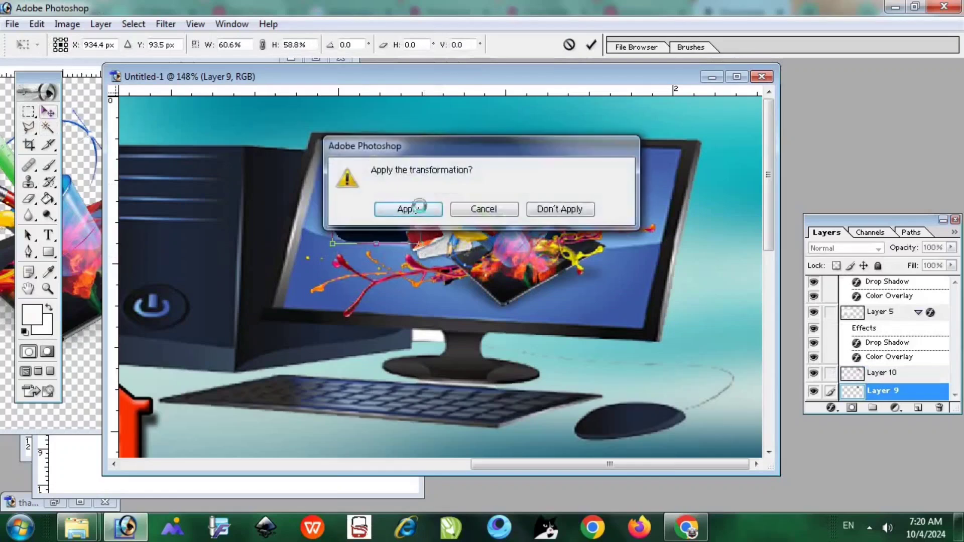
left_click(418, 206)
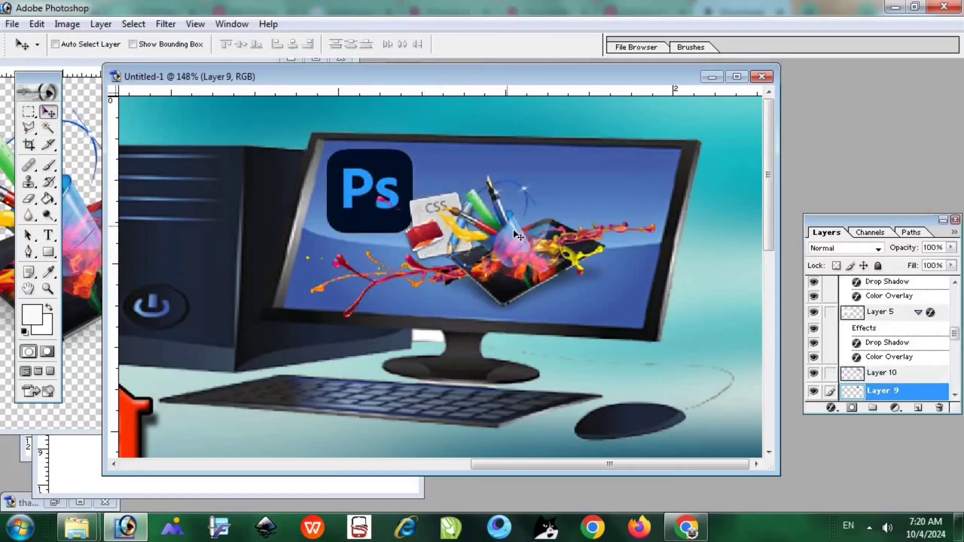
- Shift the tablet illustration slightly up and move the Photoshop logo to the monitor screen's upper-right corner
right_click(515, 233)
left_click(535, 245)
left_click_drag(522, 239, 532, 219)
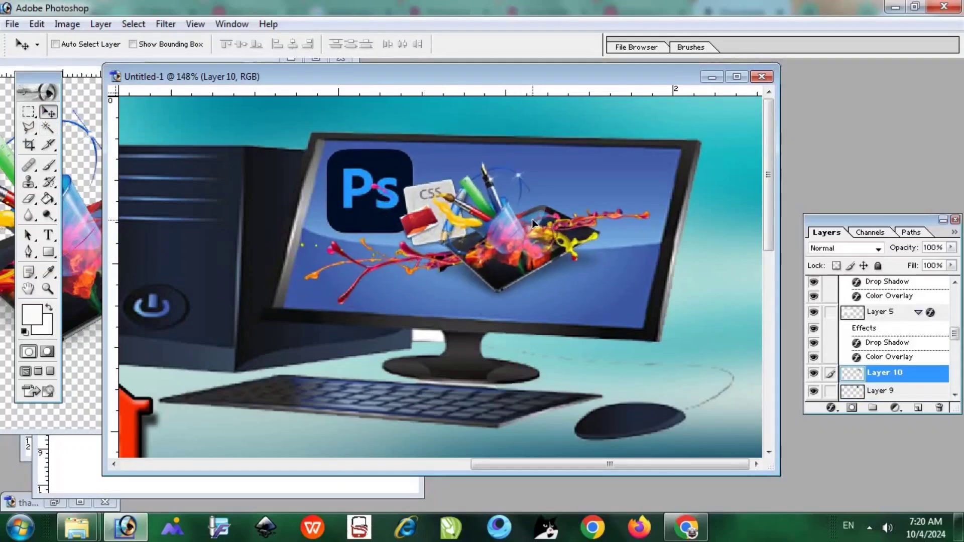
right_click(410, 164)
left_click(427, 167)
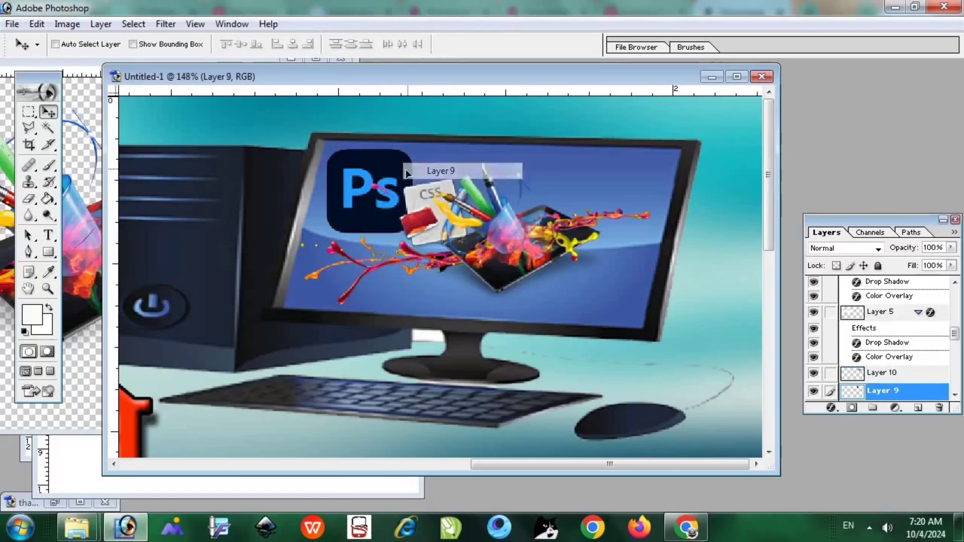
left_click_drag(410, 164, 598, 177)
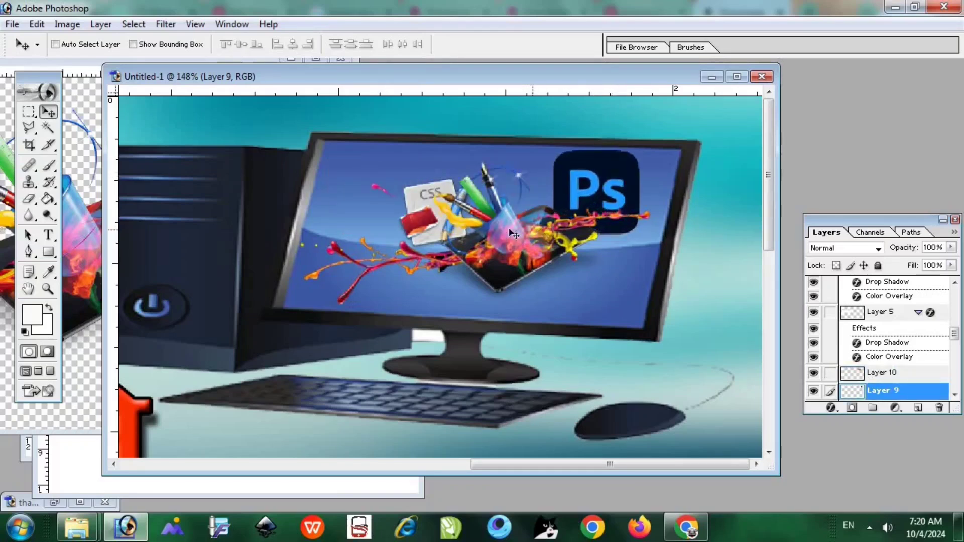
- Move the tablet illustration down and left on the monitor screen so it sits below the Photoshop logo
right_click(522, 234)
left_click(534, 243)
mouse_move(520, 246)
left_mouse_down()
mouse_move(505, 248)
mouse_move(525, 268)
mouse_move(515, 276)
left_mouse_up()
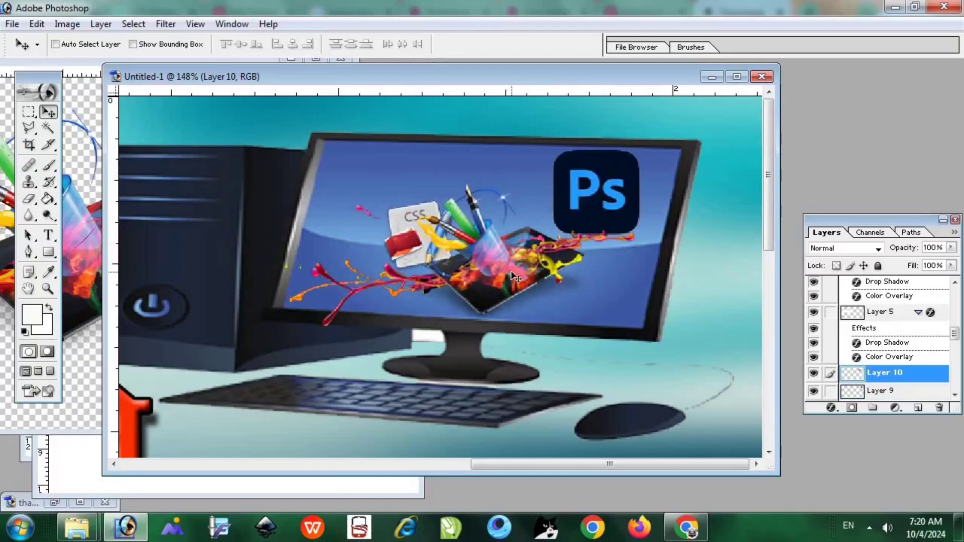
key("ctrl+minus")
key("ctrl+minus")
key("ctrl+minus")
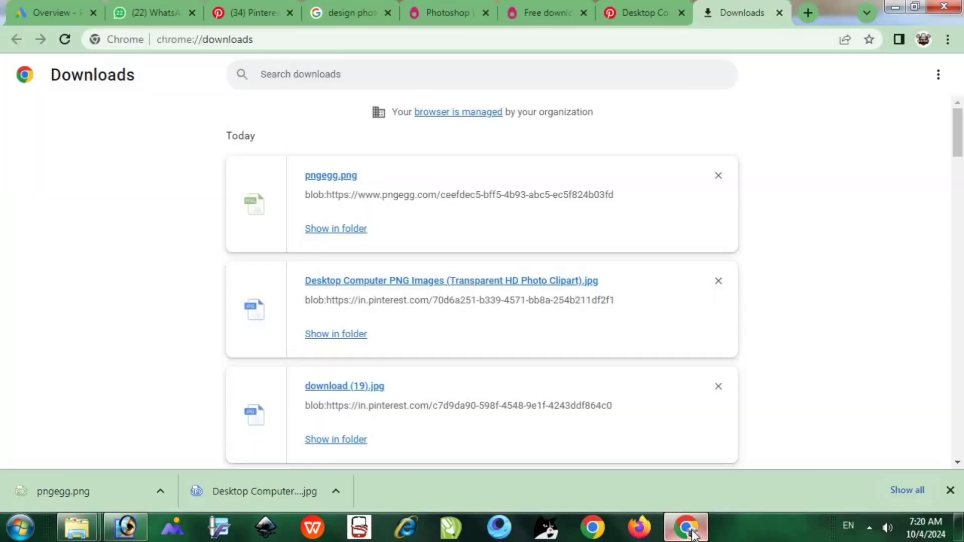
- Switch to Chrome and search Google for "like boy png" from the PNGEgg download page
left_click(686, 527)
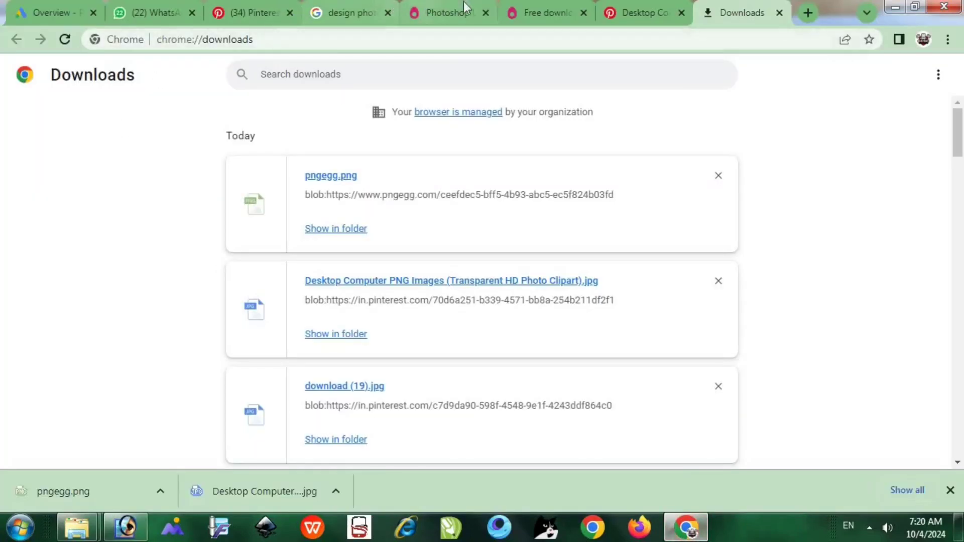
left_click(548, 8)
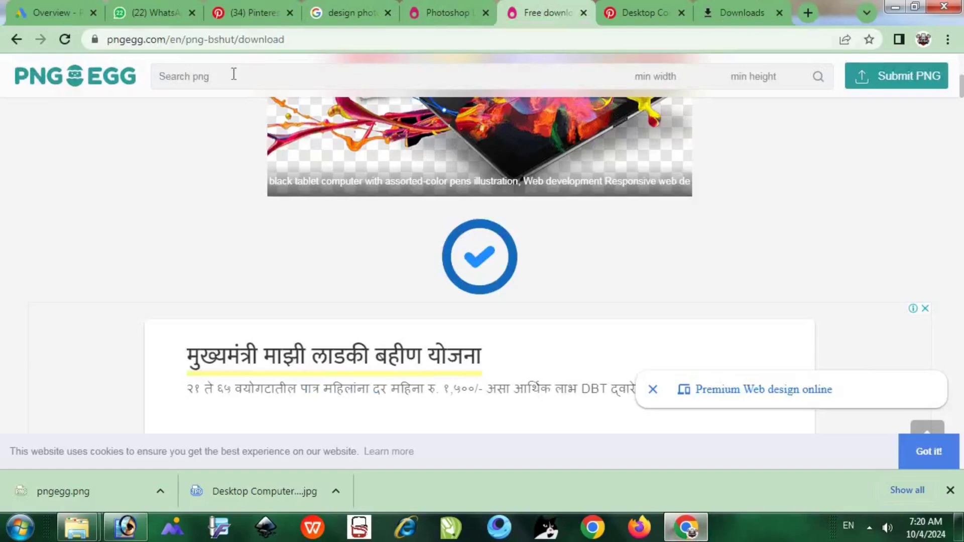
left_click(279, 39)
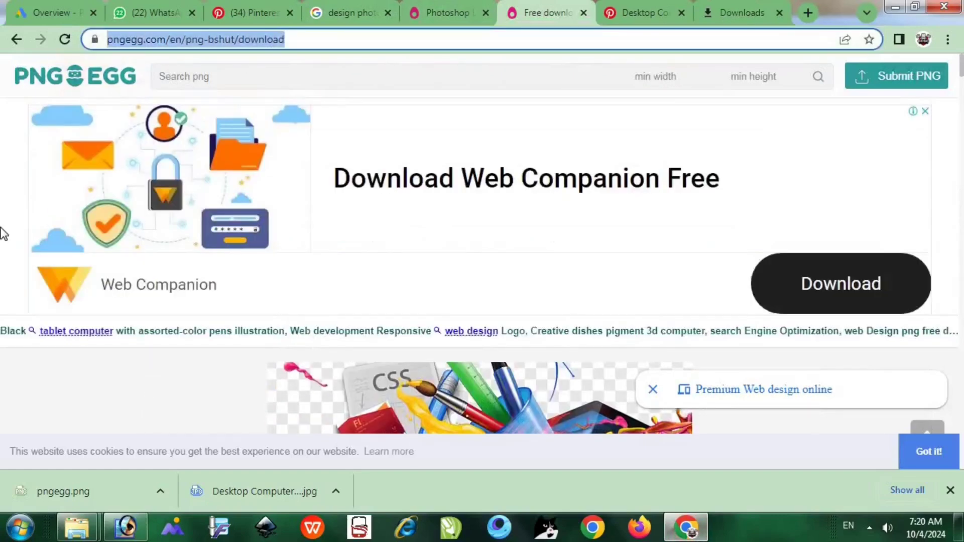
key("BackSpace")
type("lik")
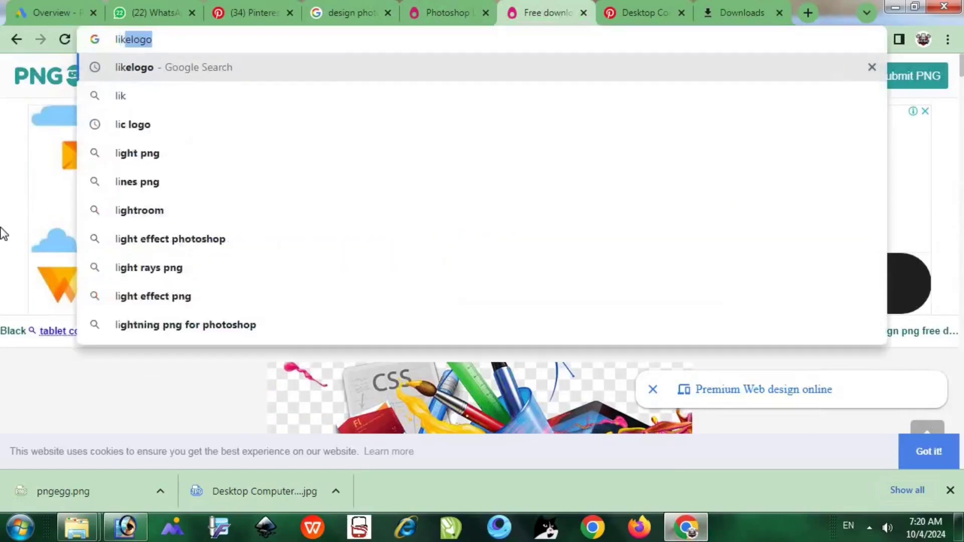
type("e boy")
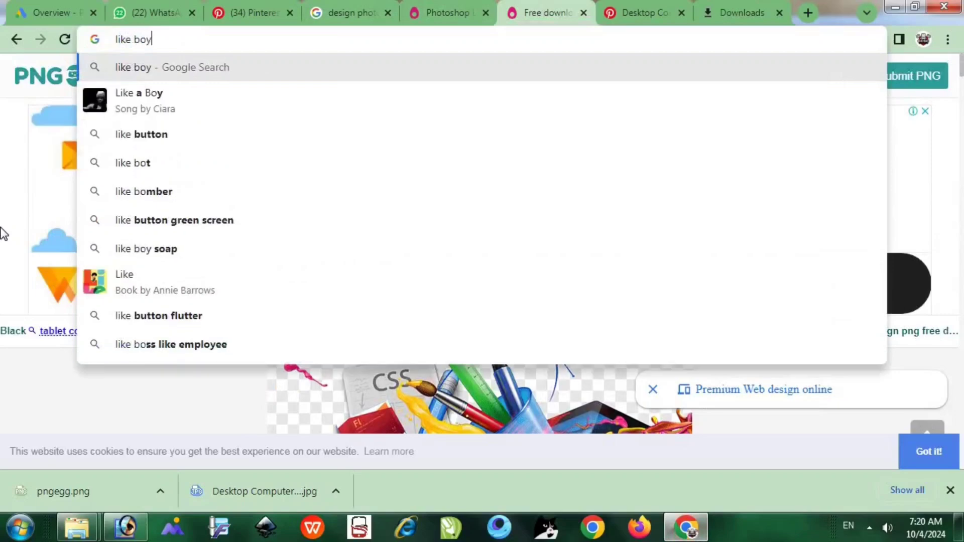
type(" png")
key("Return")
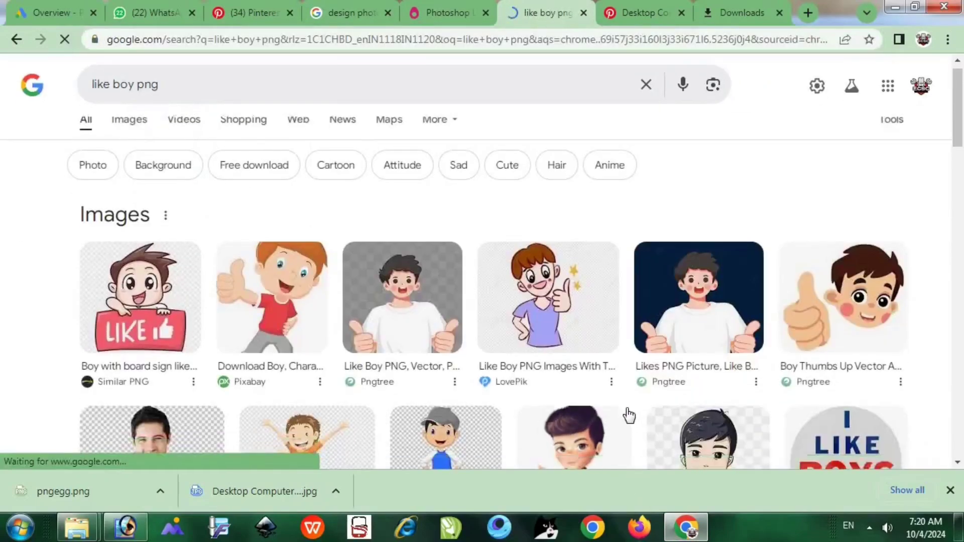
- Find the pointing man in a white shirt among images related to the thumbs-up businessman and try opening his PngFind source page
scroll(630, 417, "down", 3)
scroll(638, 404, "down", 2)
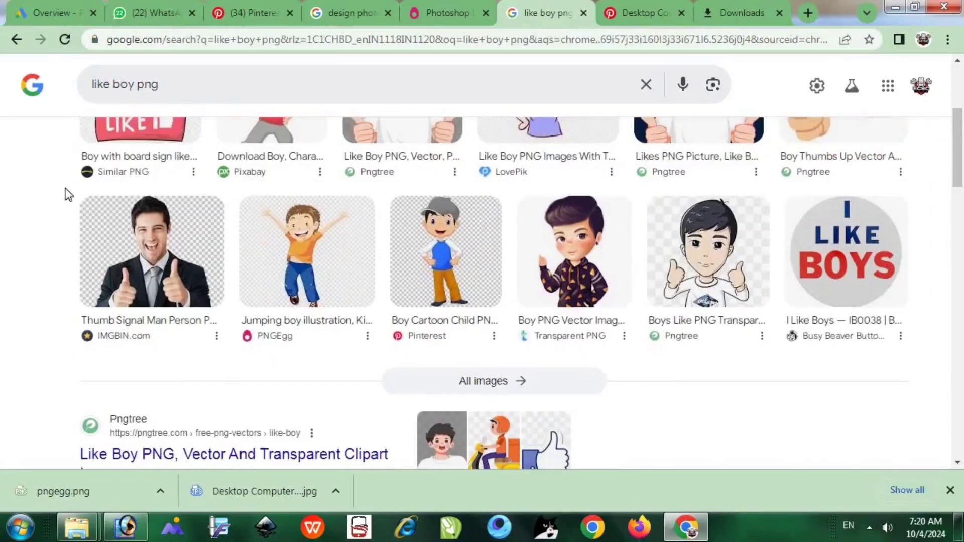
left_click(132, 246)
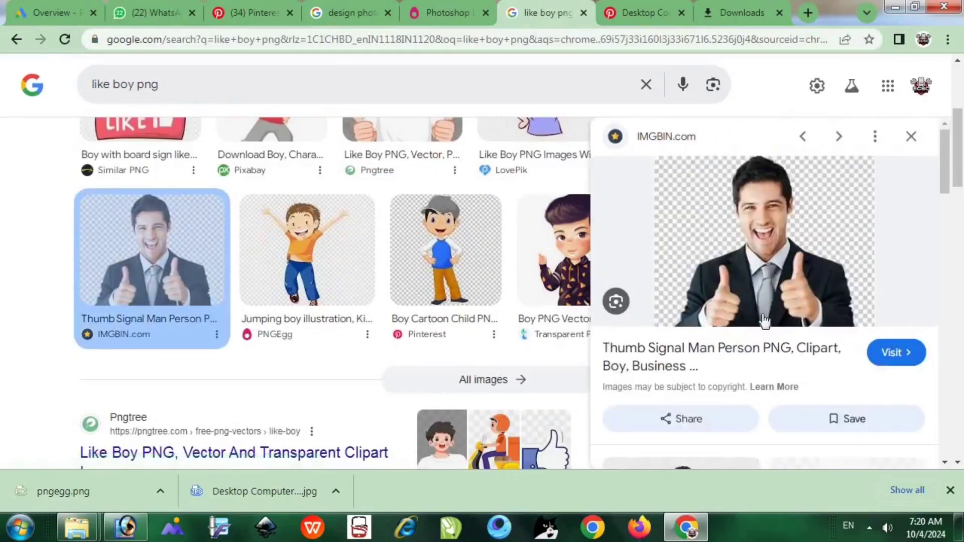
scroll(761, 314, "down", 4)
scroll(762, 314, "down", 3)
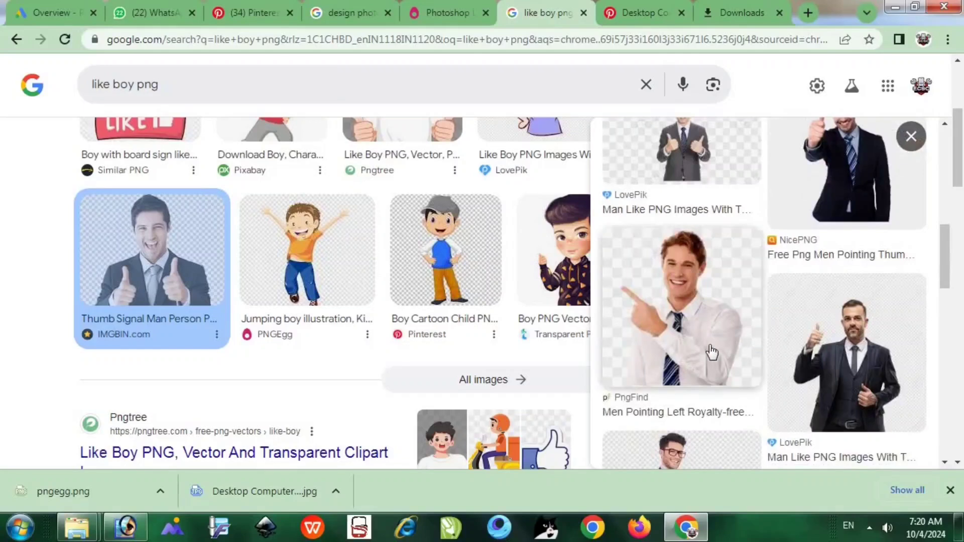
left_click(712, 352)
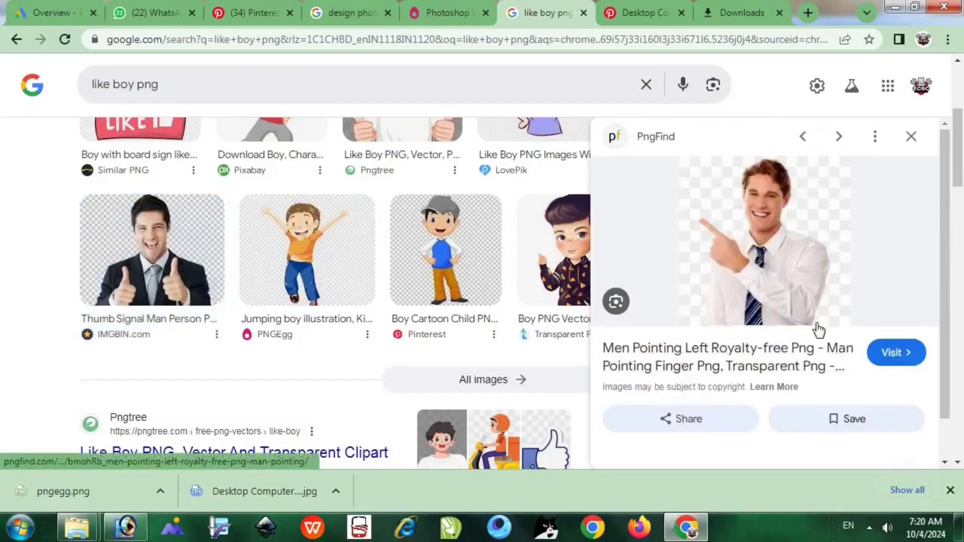
left_click(909, 357)
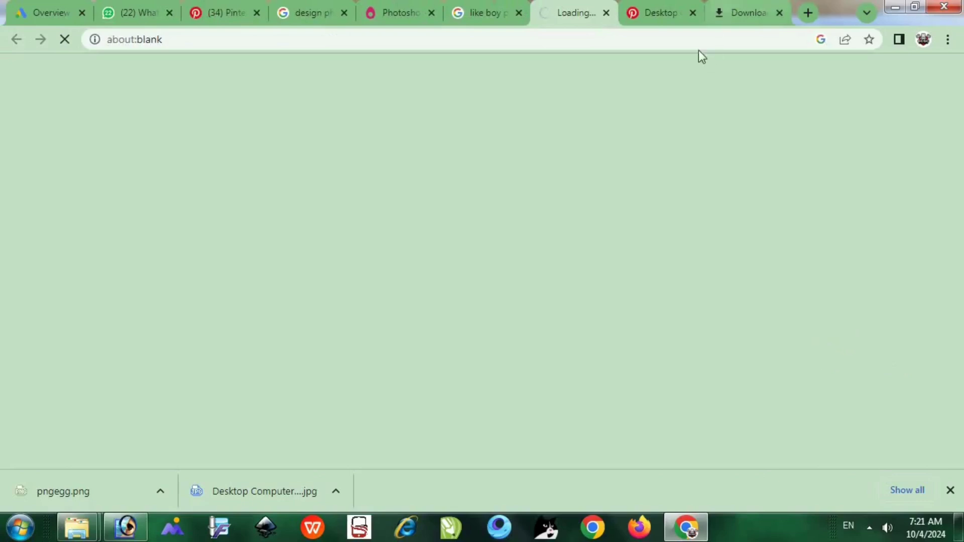
- Close the desktop computer Pinterest tab, the "like boy png" search tab and the "design photo" Google search tab
left_click(693, 13)
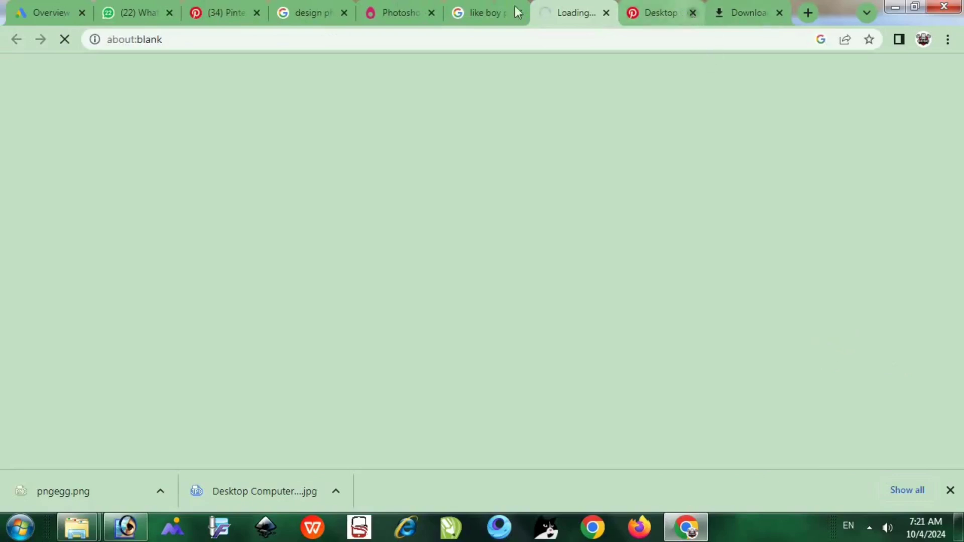
middle_click(480, 23)
left_click(344, 13)
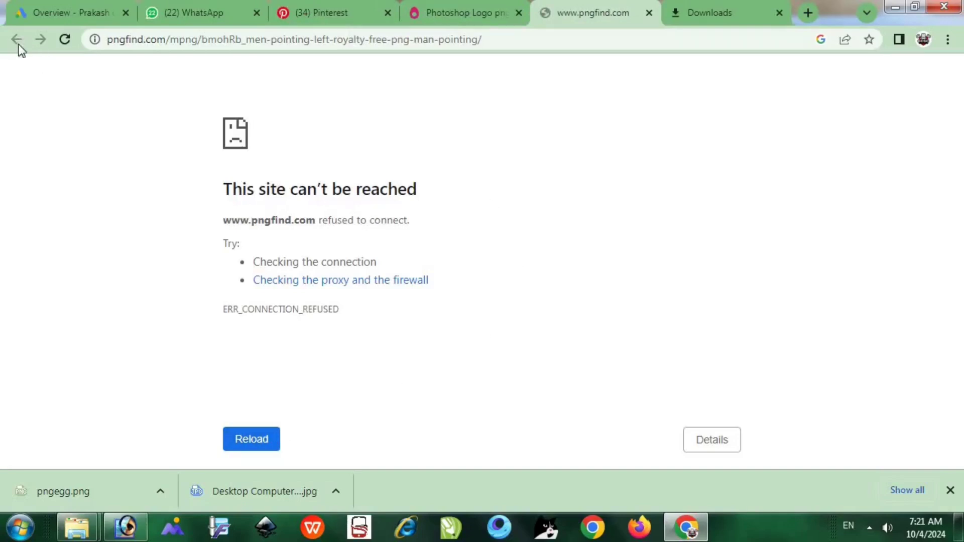
- Search Google for "like boy png" in the tab holding the PNGEgg Photoshop logo page
left_click(459, 31)
left_click(459, 13)
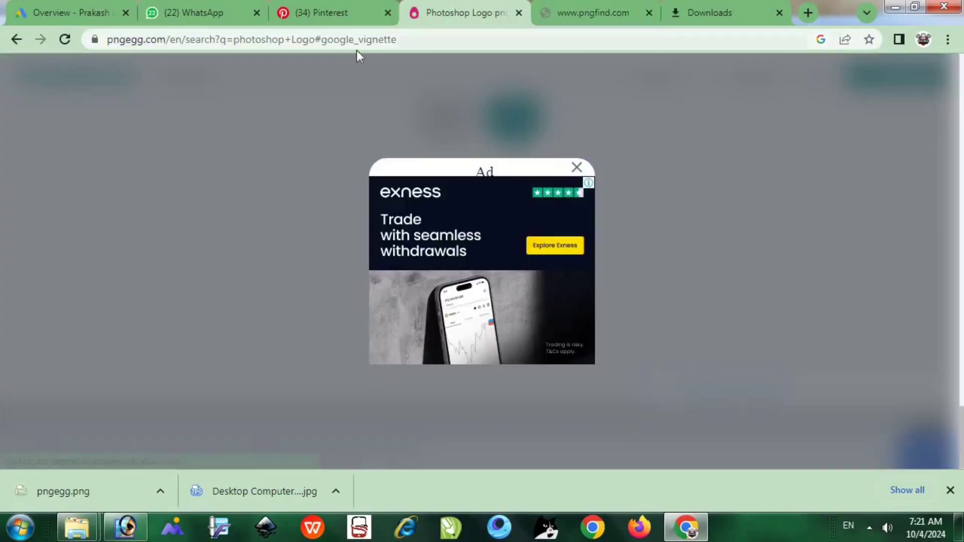
key("ctrl+l")
key("BackSpace")
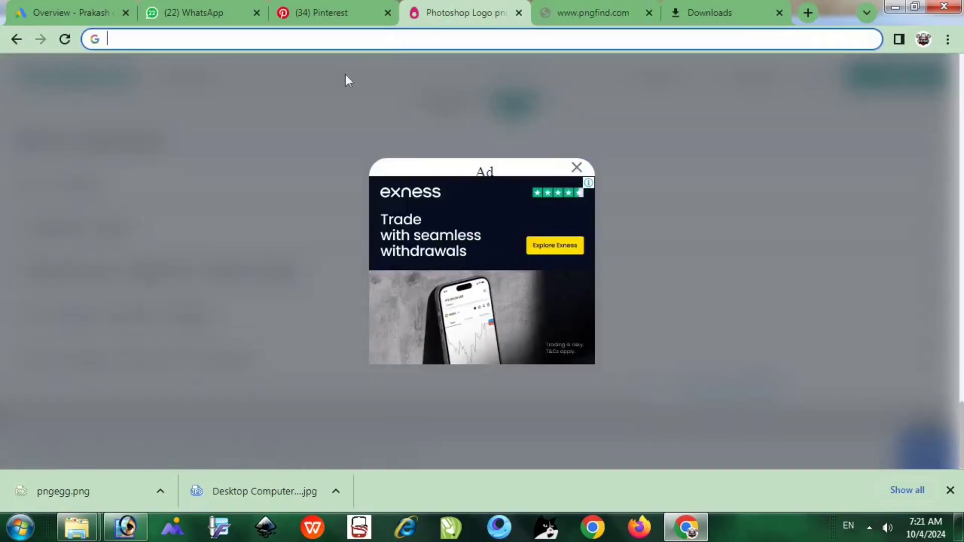
type("like p")
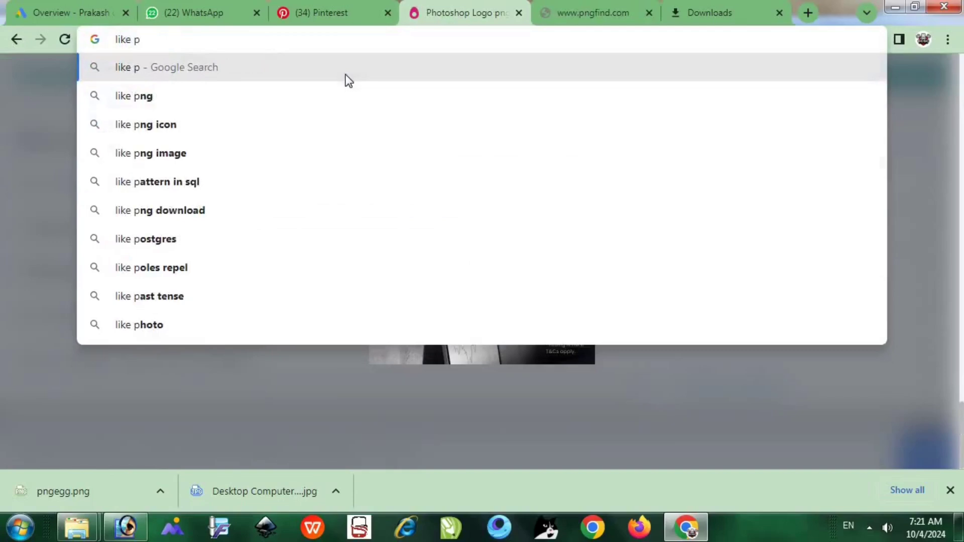
key("BackSpace")
type("boy ")
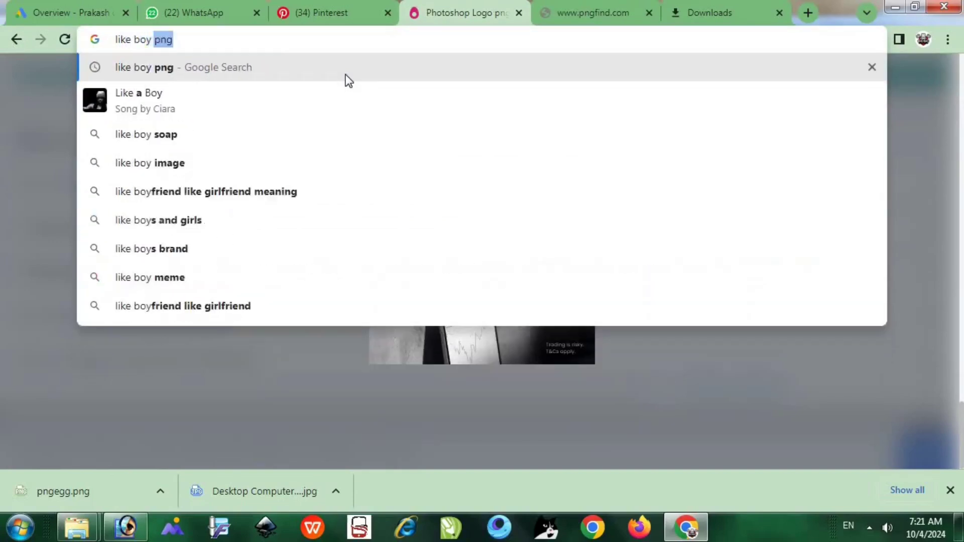
type("png")
key("Return")
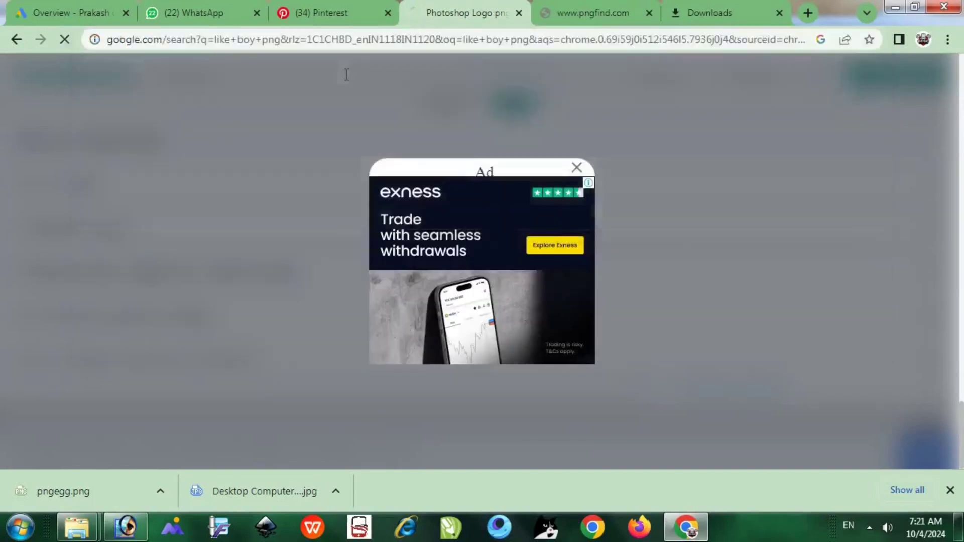
- Try again to open the PngFind source page of the white-shirted pointing man from the thumbs-up businessman's related images
scroll(621, 199, "down", 5)
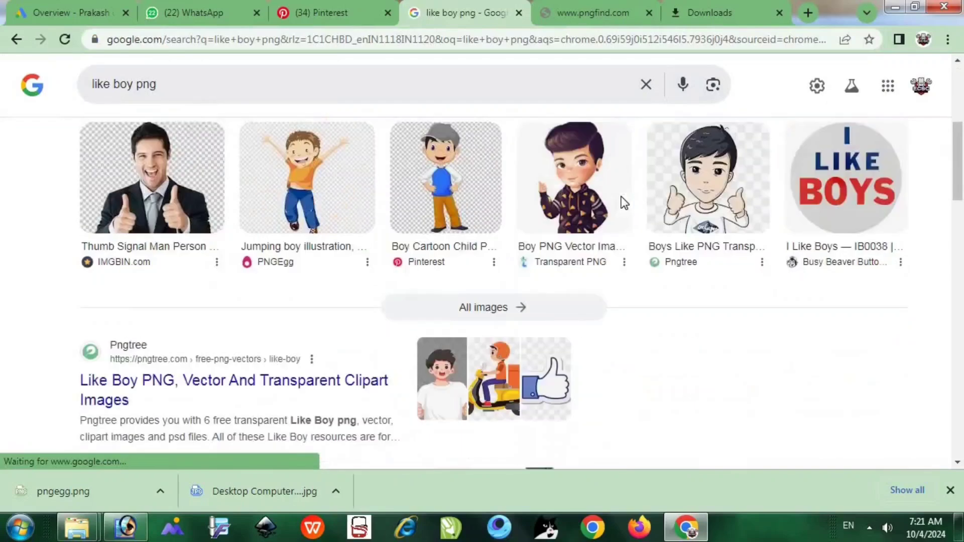
left_click(164, 236)
scroll(710, 190, "down", 5)
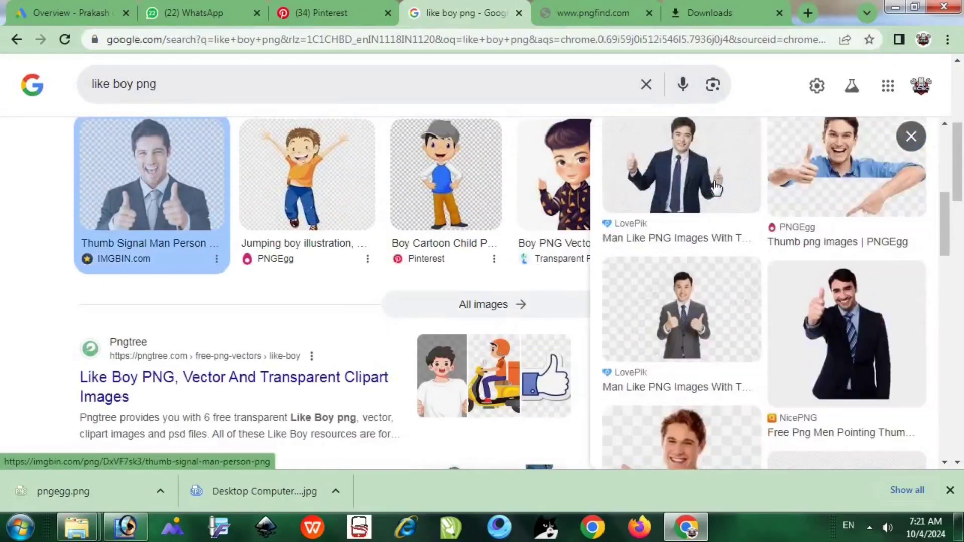
scroll(715, 189, "down", 5)
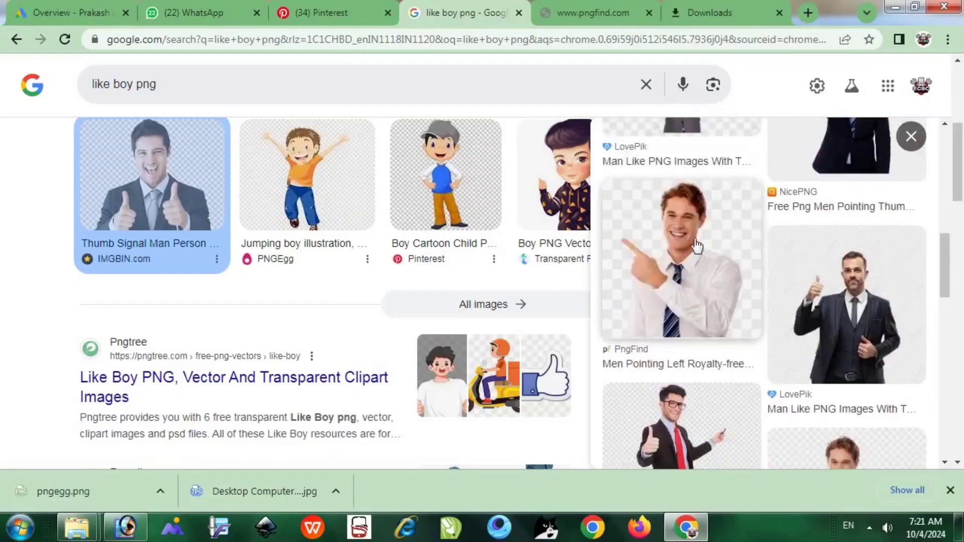
left_click(692, 250)
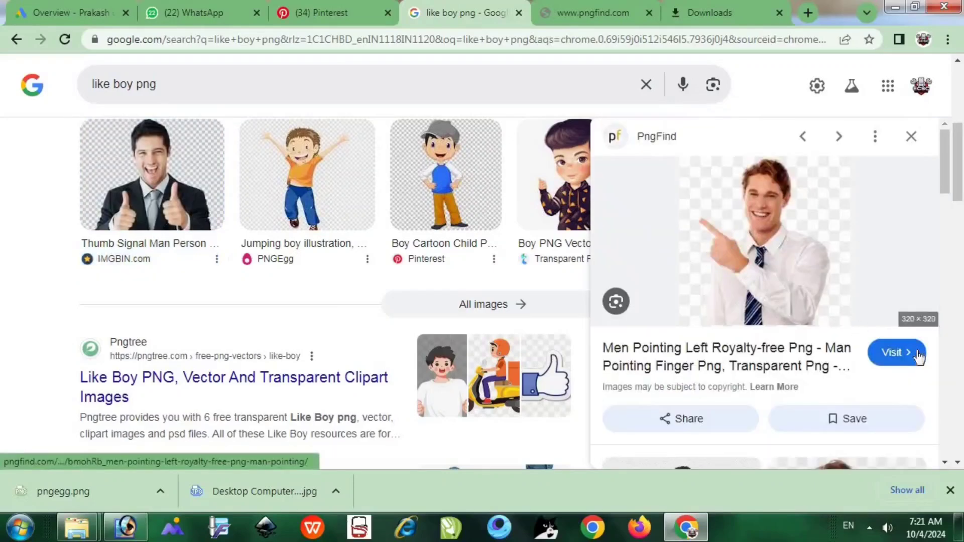
left_click(899, 352)
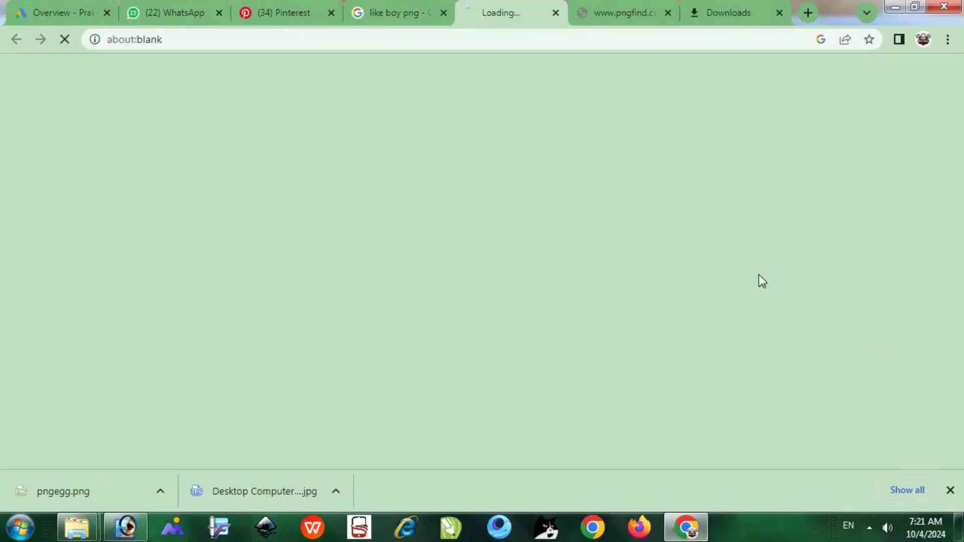
- Try to open the PngFind source page of the pointing man in the blue shirt from the related images
left_click(405, 23)
scroll(814, 253, "down", 5)
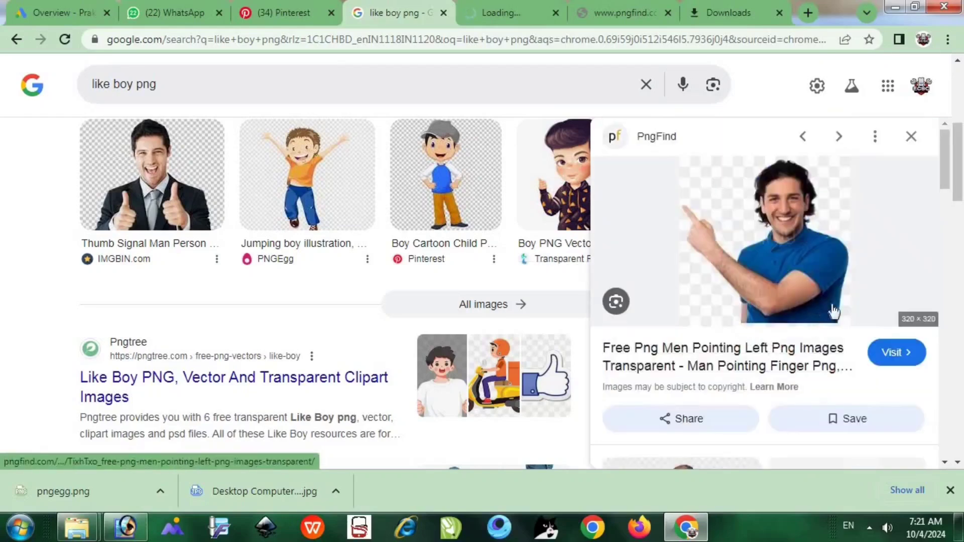
left_click(907, 354)
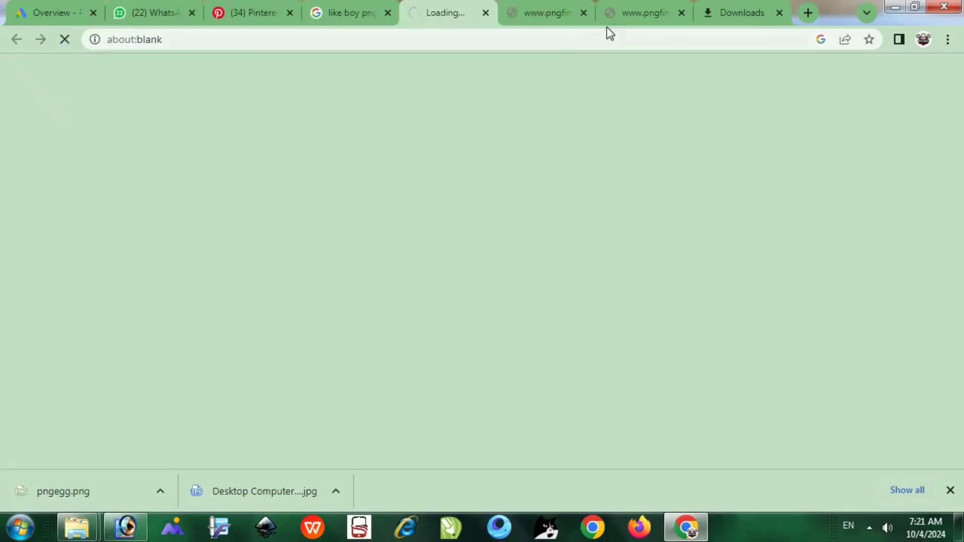
- Close the two earlier PngFind tabs opened for the pointing man in the white shirt
left_click(609, 23)
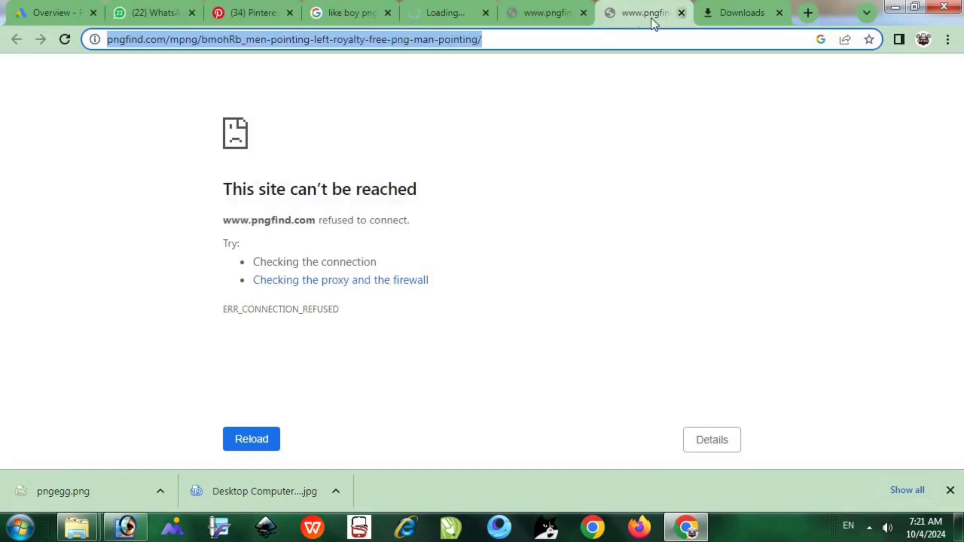
key("ctrl+w")
left_click(584, 14)
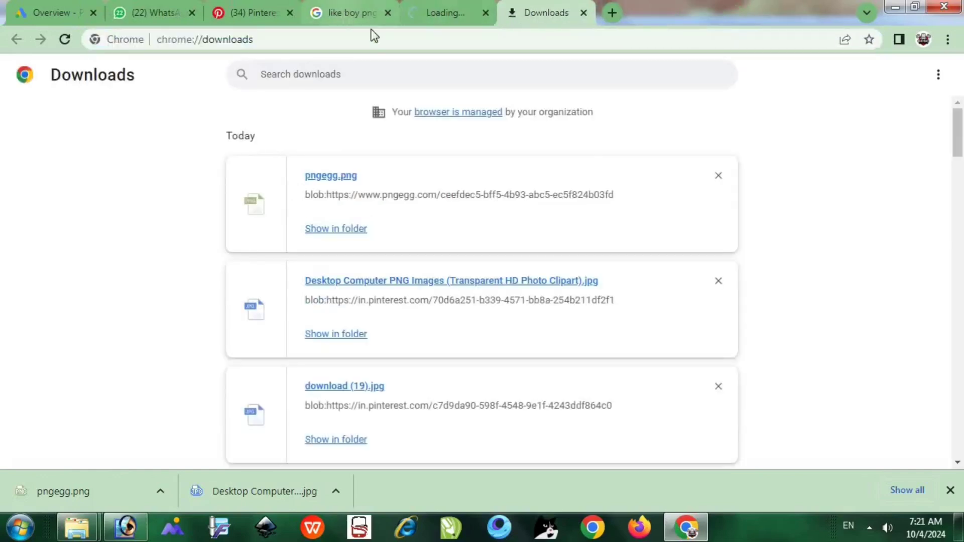
- Return to the "like boy png" results and look through the related pictures of pointing and thumbs-up men
left_click(362, 13)
scroll(834, 261, "down", 5)
scroll(834, 261, "down", 10)
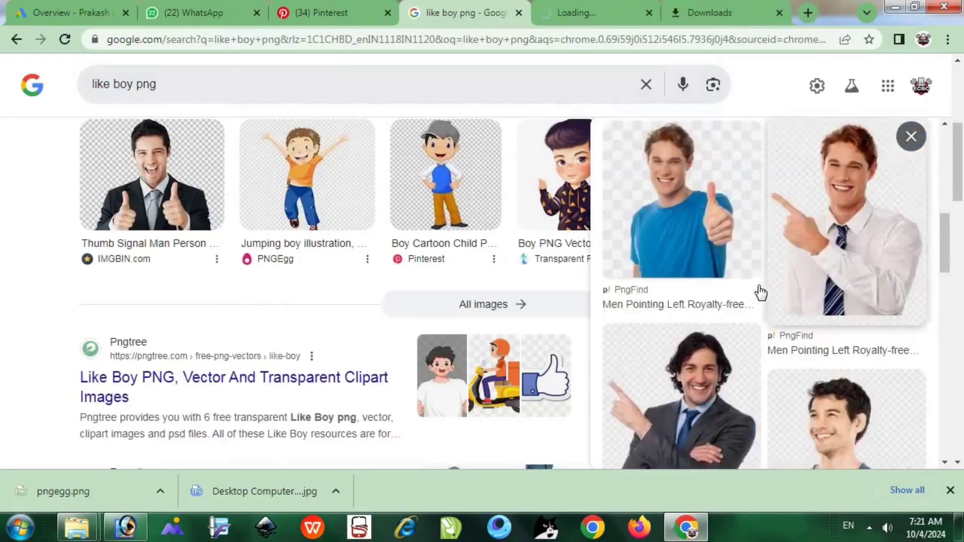
scroll(141, 142, "up", 6)
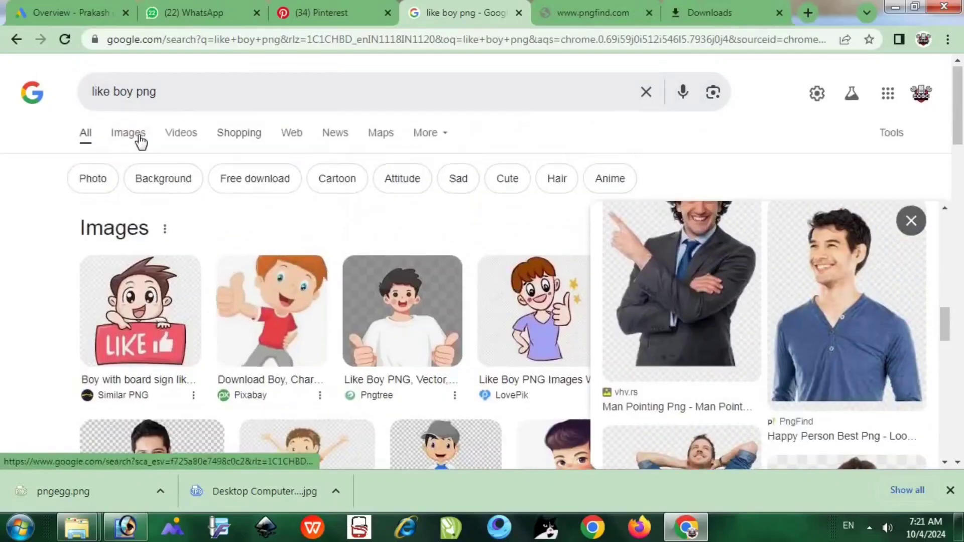
- Show only image results for "like boy png" and look through them for a suitable cut-out photo of a person
left_click(133, 142)
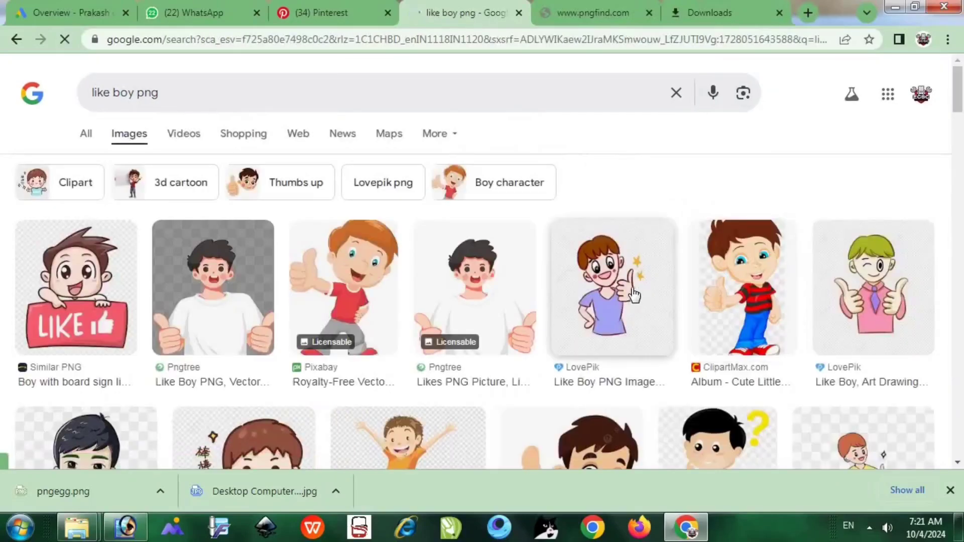
scroll(629, 288, "down", 5)
scroll(629, 287, "down", 6)
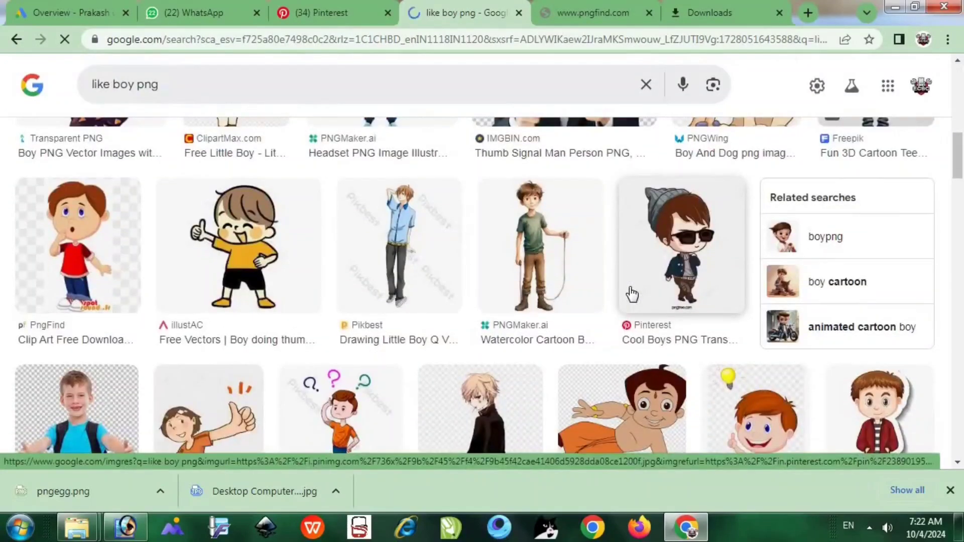
scroll(632, 294, "down", 4)
scroll(627, 296, "down", 5)
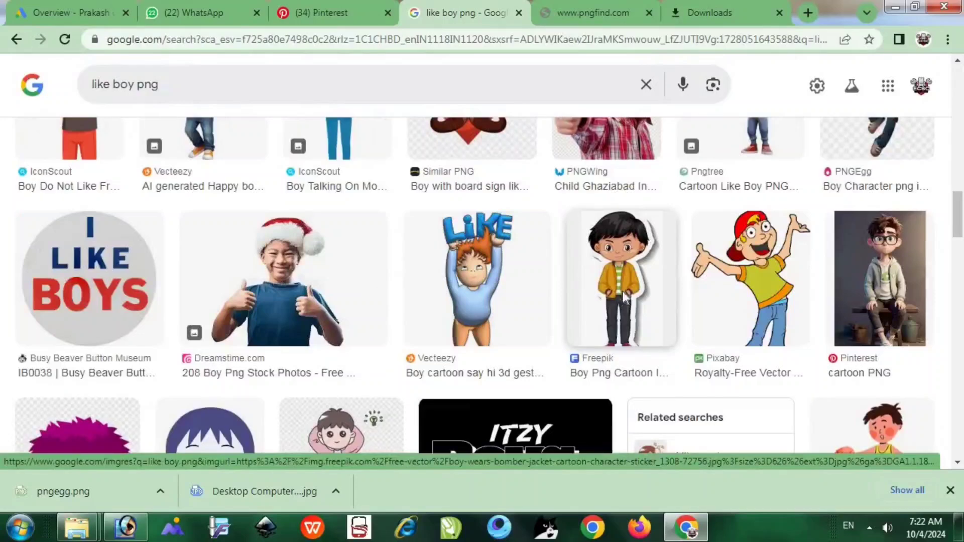
scroll(625, 296, "up", 4)
scroll(355, 312, "down", 5)
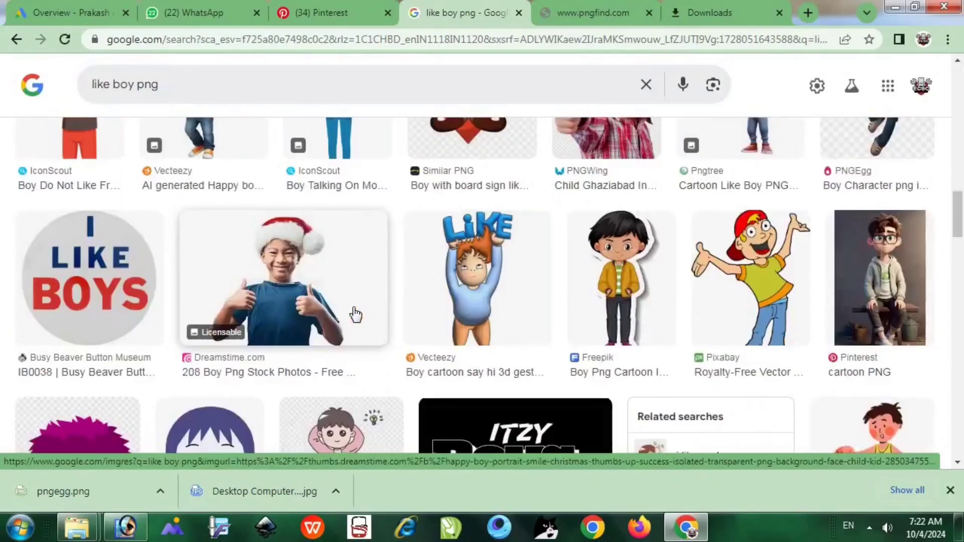
scroll(356, 312, "down", 5)
scroll(355, 312, "down", 5)
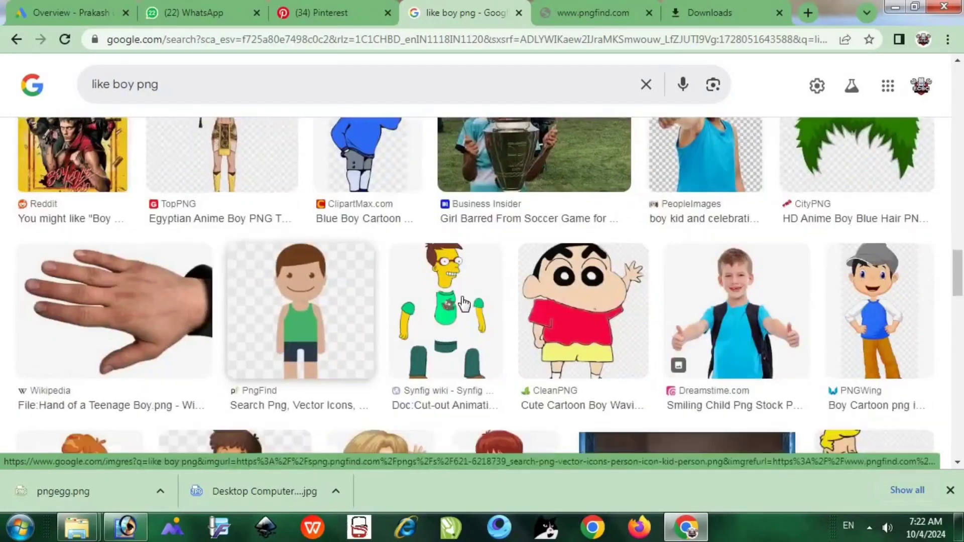
scroll(464, 304, "down", 4)
scroll(464, 303, "down", 10)
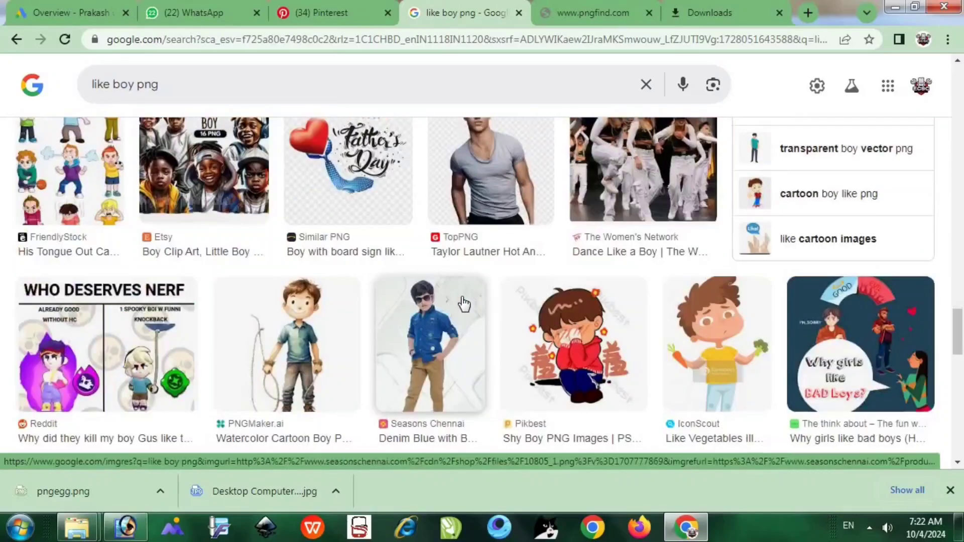
scroll(464, 303, "down", 8)
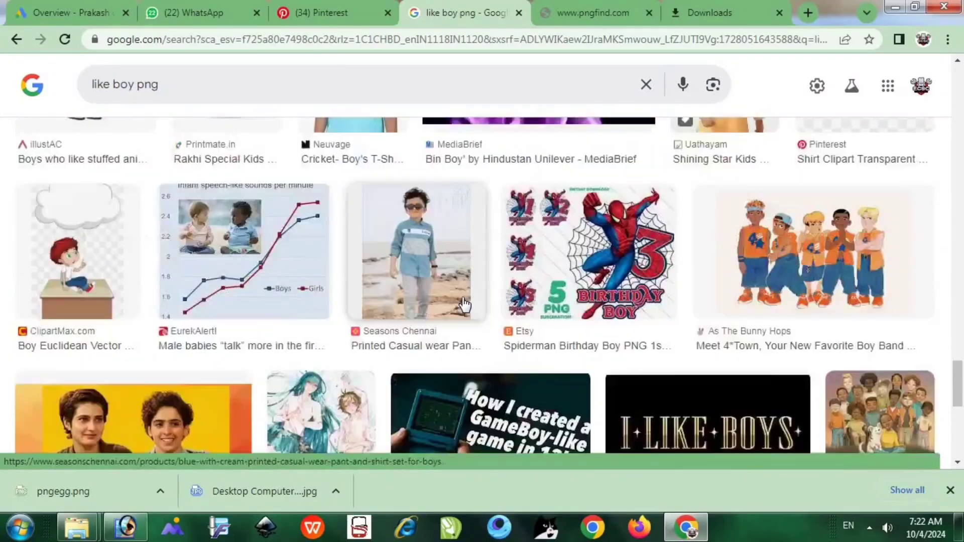
scroll(462, 301, "down", 4)
scroll(462, 301, "up", 14)
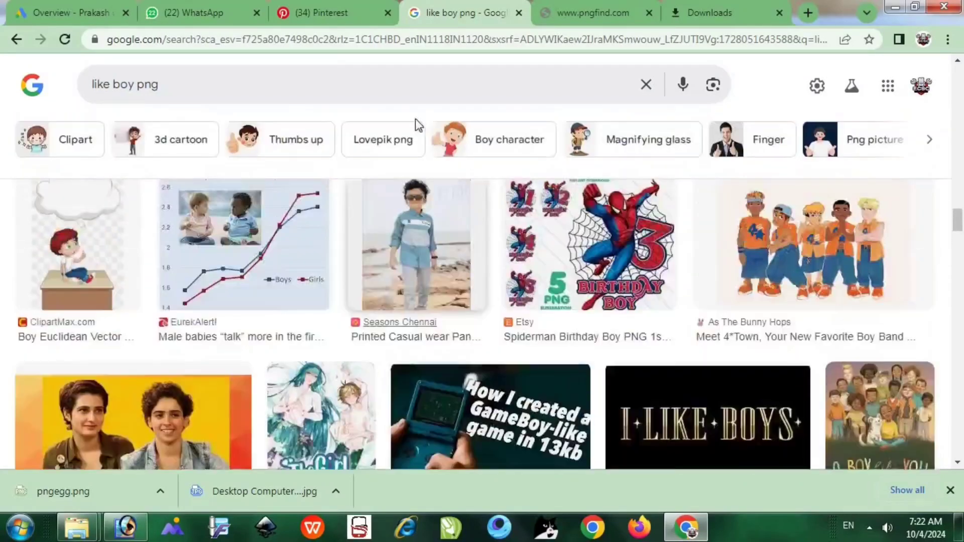
- Try to reload the PngFind page of the pointing man in the blue shirt
left_click(592, 12)
left_click(266, 439)
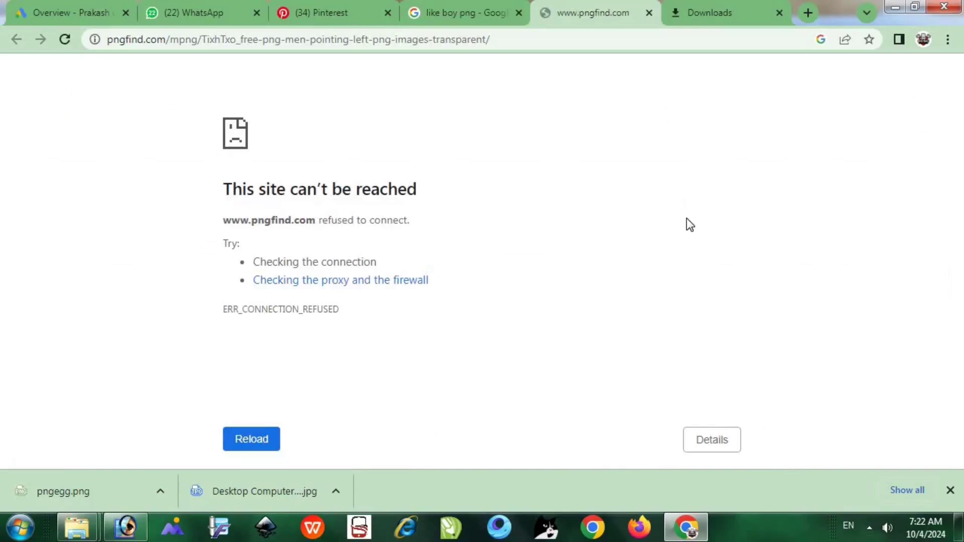
left_click(244, 443)
- Go back to the "like boy png" image results and check further pictures and the suggested filters for a suitable person
left_click(433, 11)
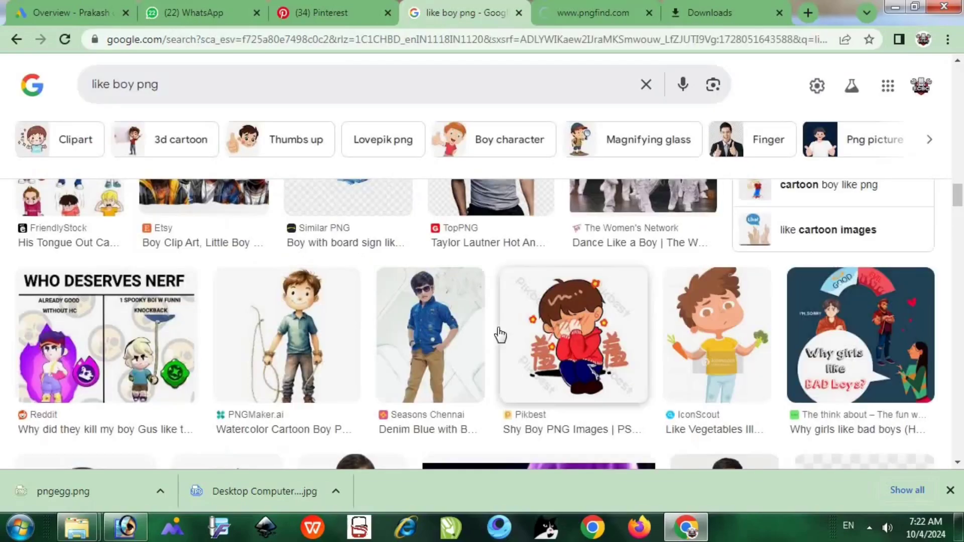
scroll(497, 333, "down", 11)
scroll(498, 332, "down", 10)
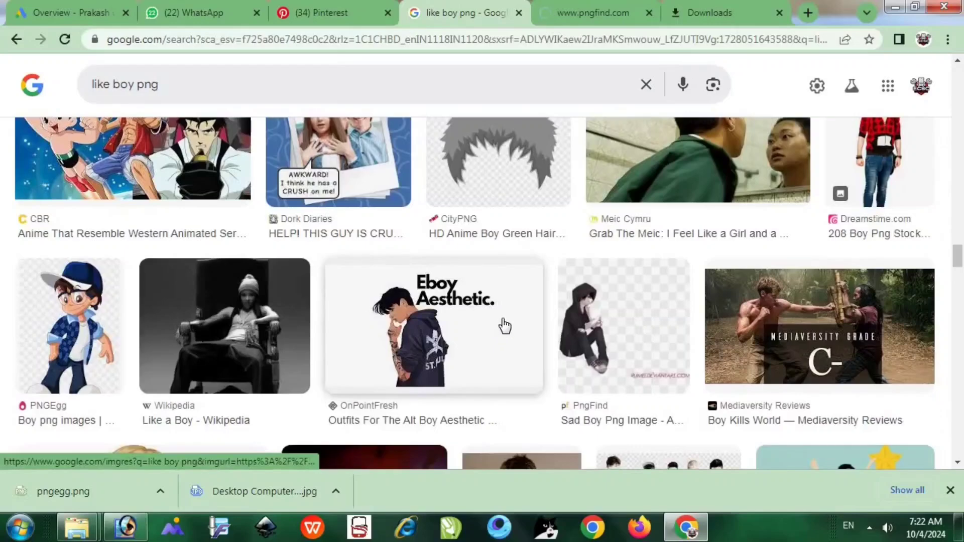
scroll(505, 326, "up", 15)
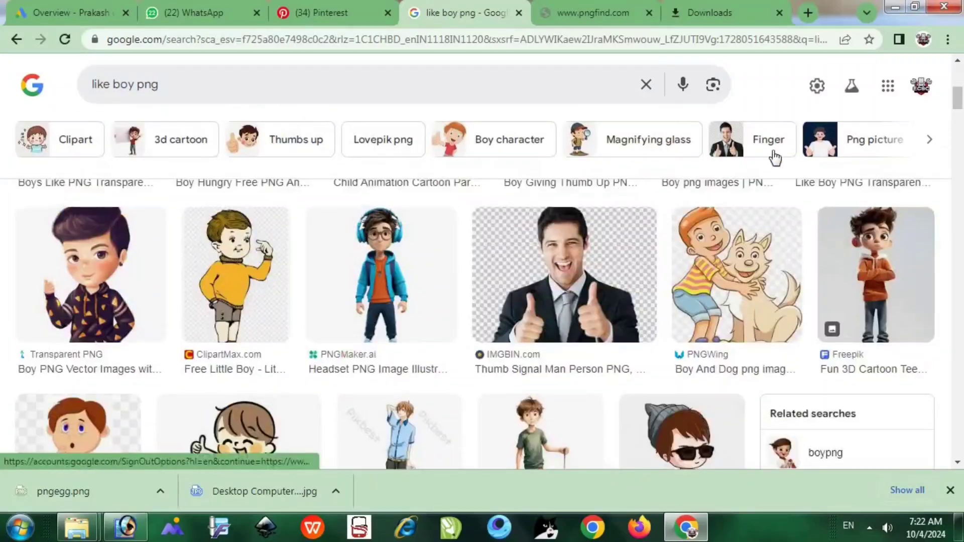
- Narrow the image results to "Finger" and look through them for a suitable cut-out person
left_click(772, 154)
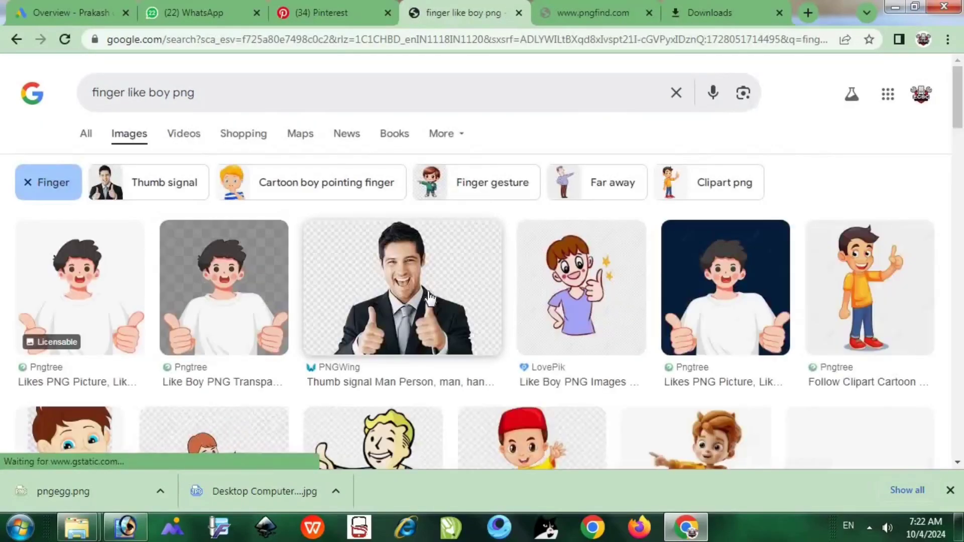
scroll(430, 298, "down", 3)
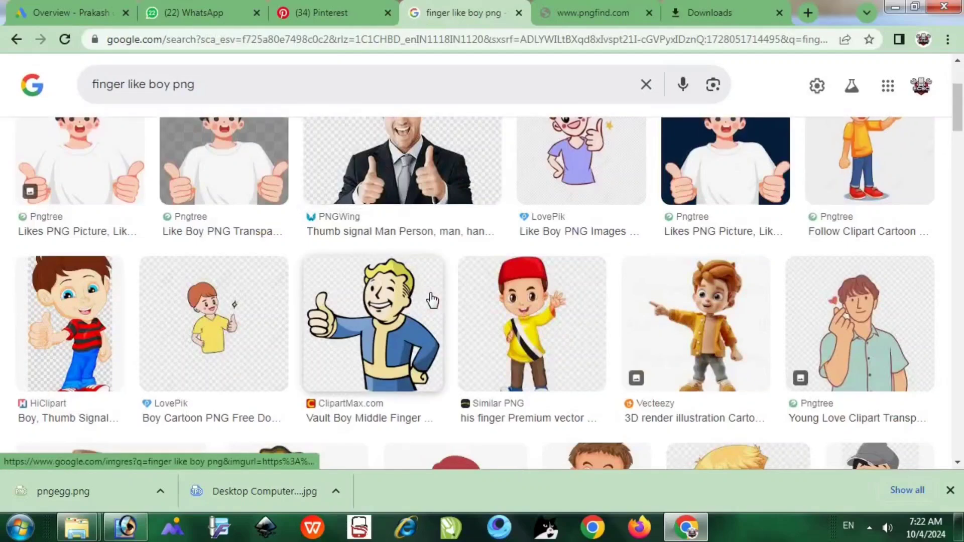
scroll(431, 298, "down", 10)
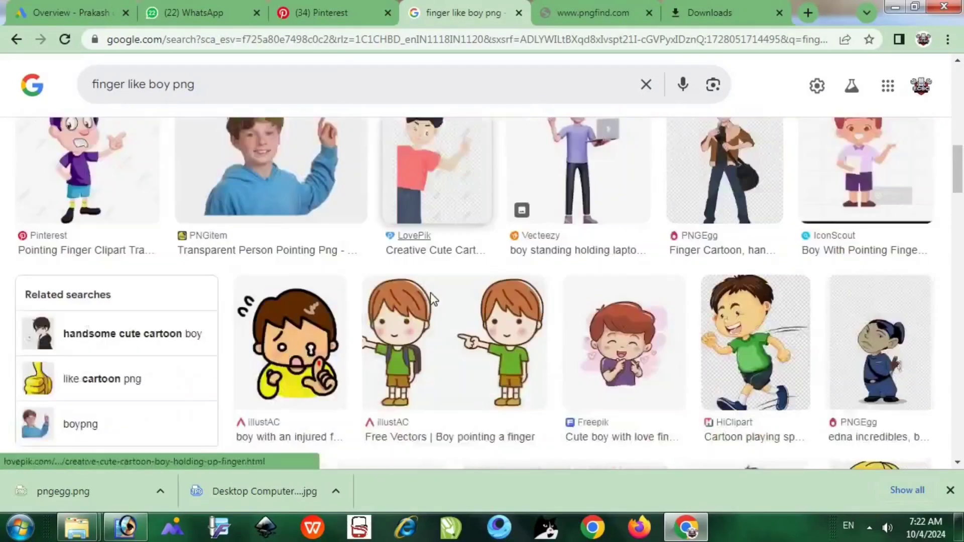
scroll(430, 293, "up", 12)
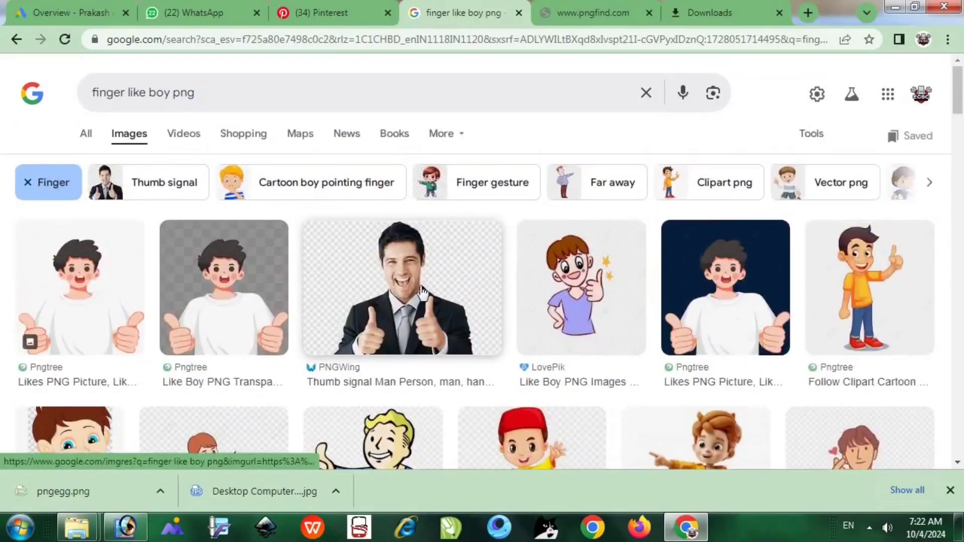
- Preview the PNGWing picture of the man in the black suit and look through its related thumbs-up pictures
left_click(422, 291)
scroll(787, 270, "down", 5)
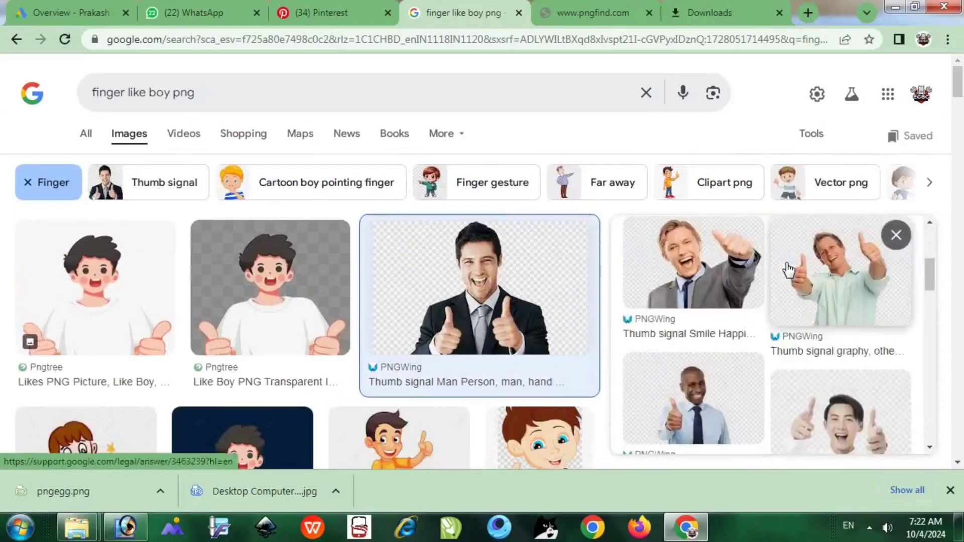
scroll(789, 270, "down", 3)
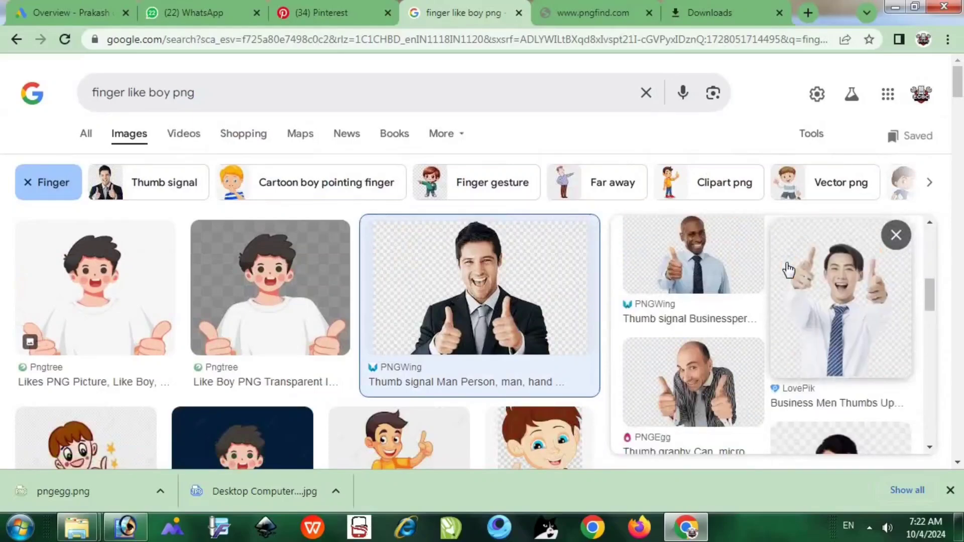
scroll(789, 270, "down", 2)
scroll(786, 266, "down", 3)
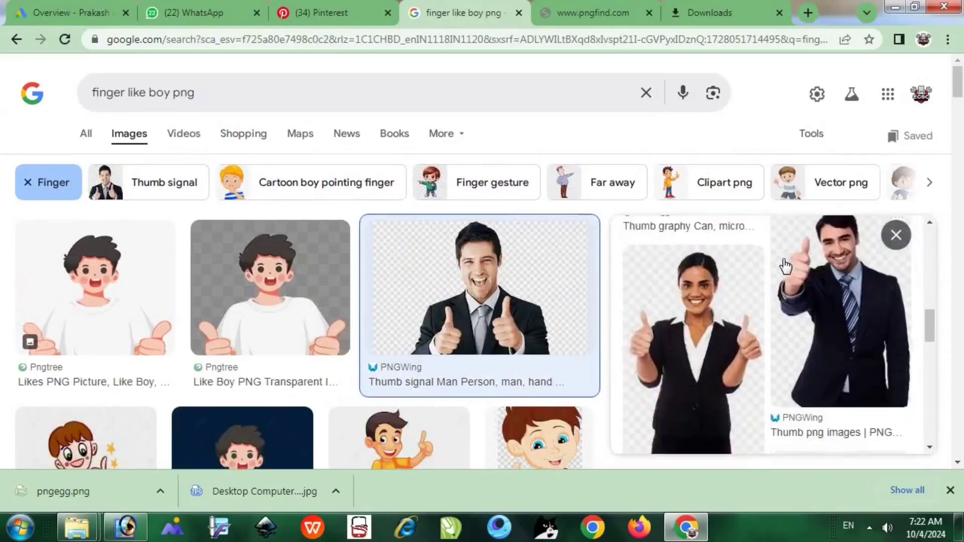
scroll(772, 274, "up", 5)
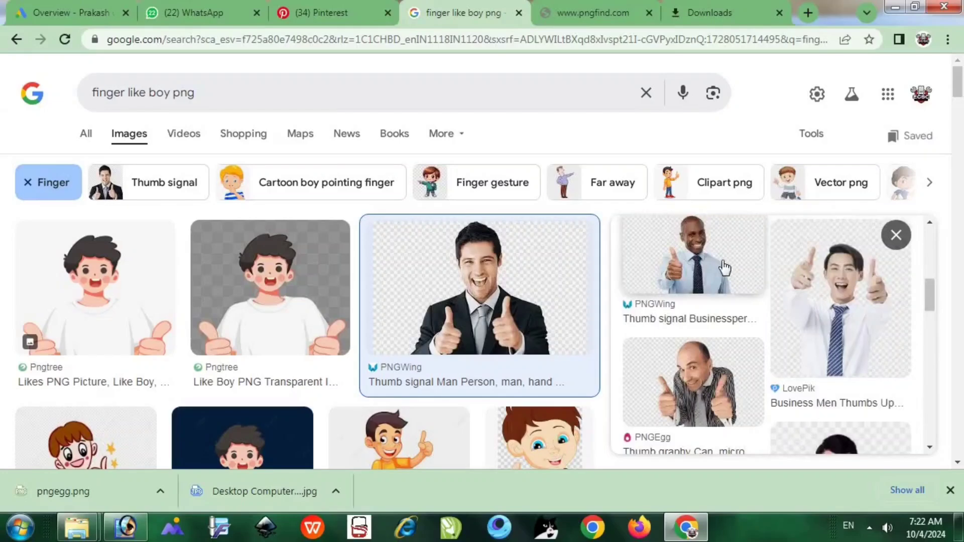
- Preview the related PNGWing picture of the thumbs-up man in shirt and tie and look through similar images
left_click(722, 264)
scroll(808, 305, "down", 5)
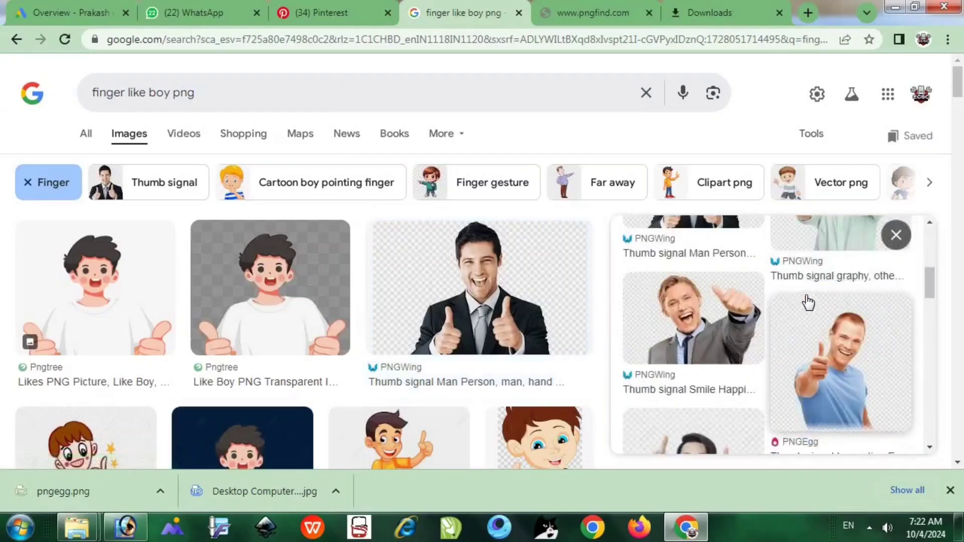
scroll(809, 303, "down", 5)
scroll(808, 303, "down", 3)
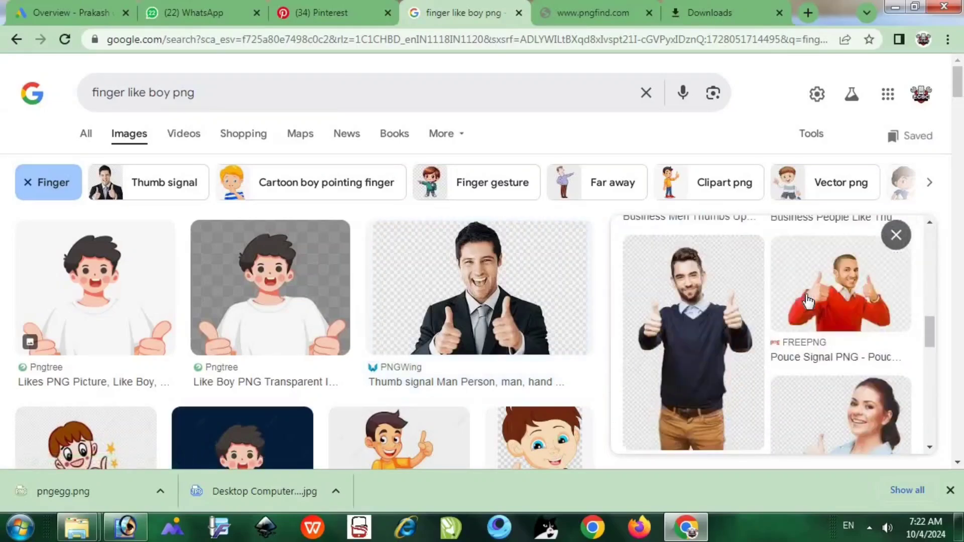
scroll(807, 300, "down", 2)
scroll(807, 300, "down", 8)
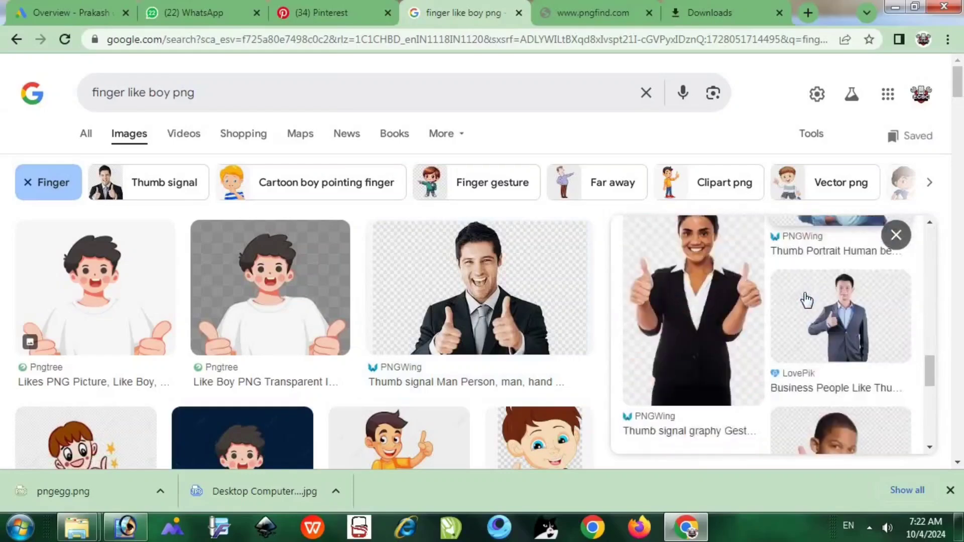
- Return to the previewed thumbs-up man in shirt and tie, open his PNGWing page and close the PngFind page
left_click(807, 300)
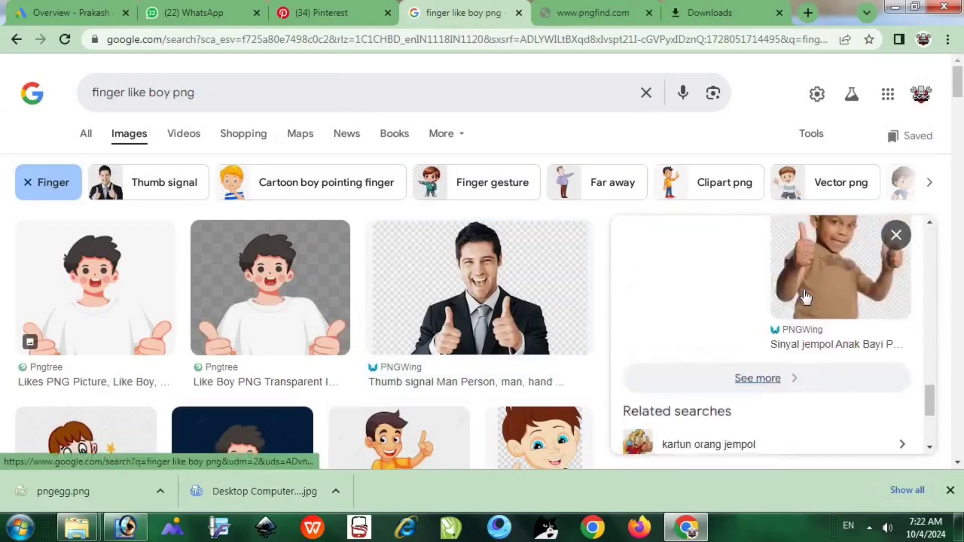
left_click(791, 281)
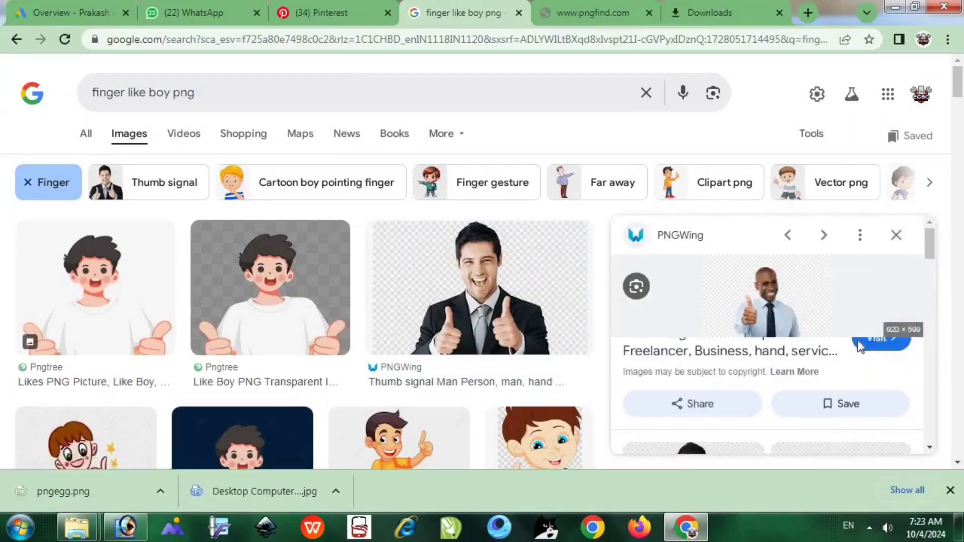
left_click(884, 334)
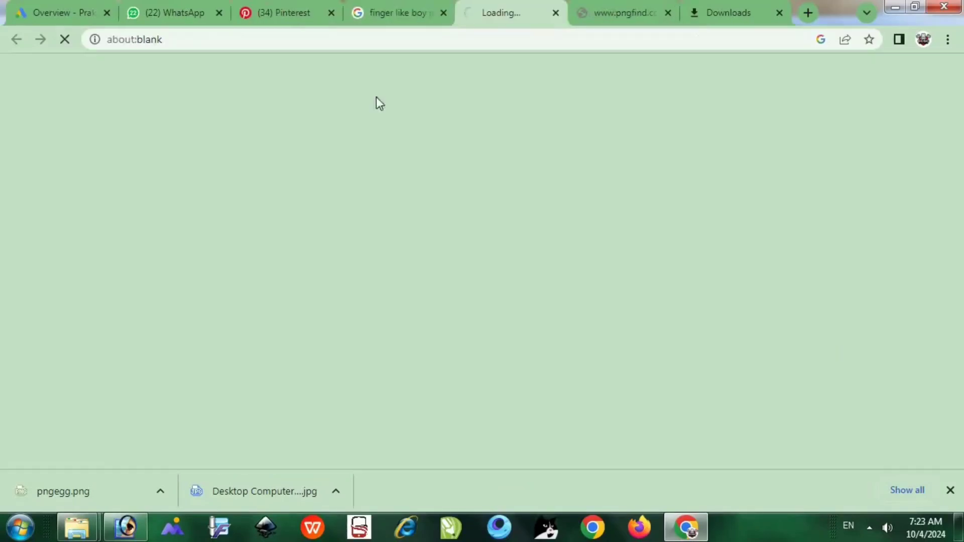
left_click(668, 13)
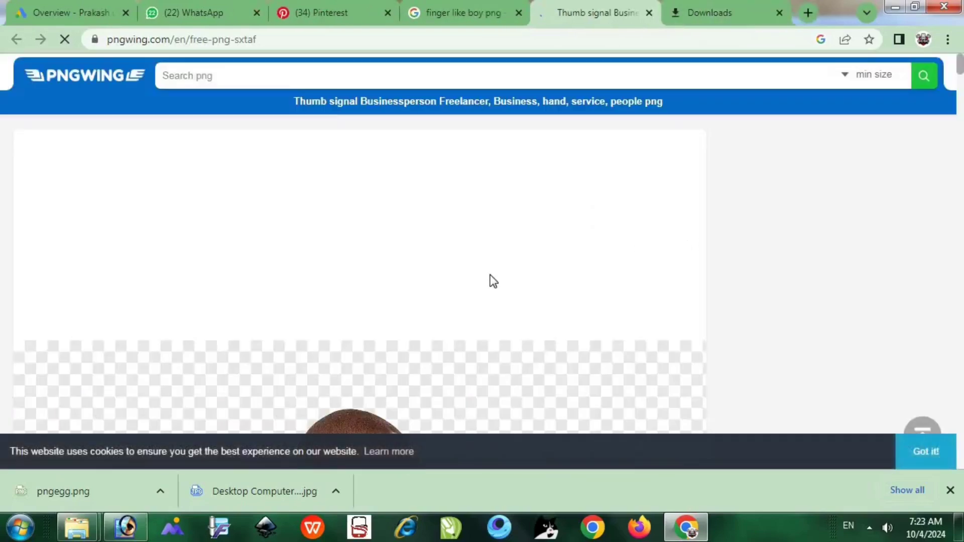
- Download the thumbs-up businessman PNG from PNGWing, completing the letters-in-order check
scroll(497, 284, "down", 10)
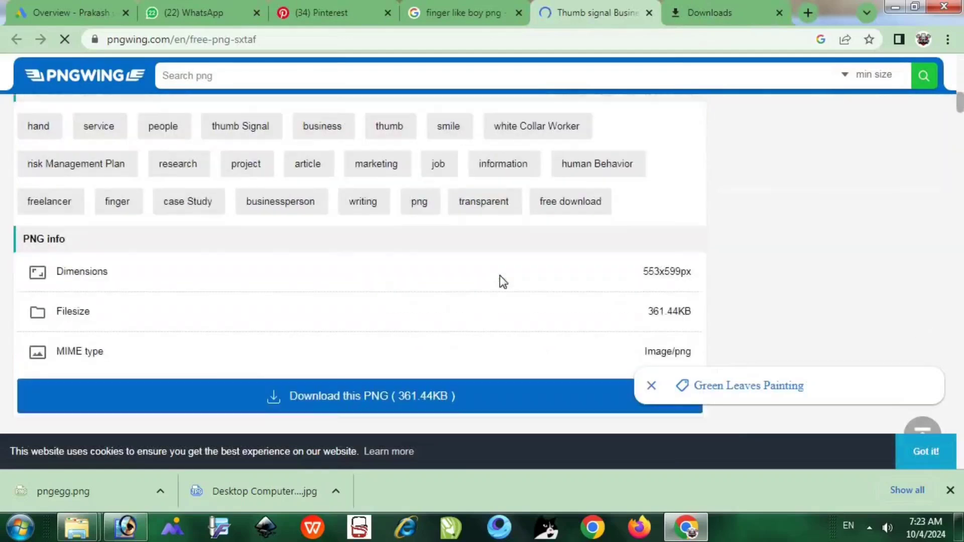
scroll(499, 276, "down", 3)
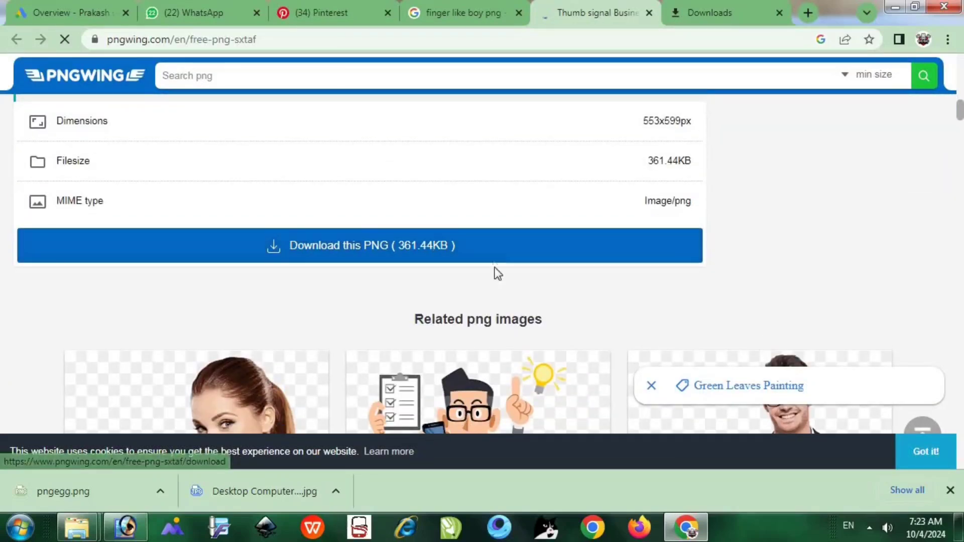
left_click(495, 261)
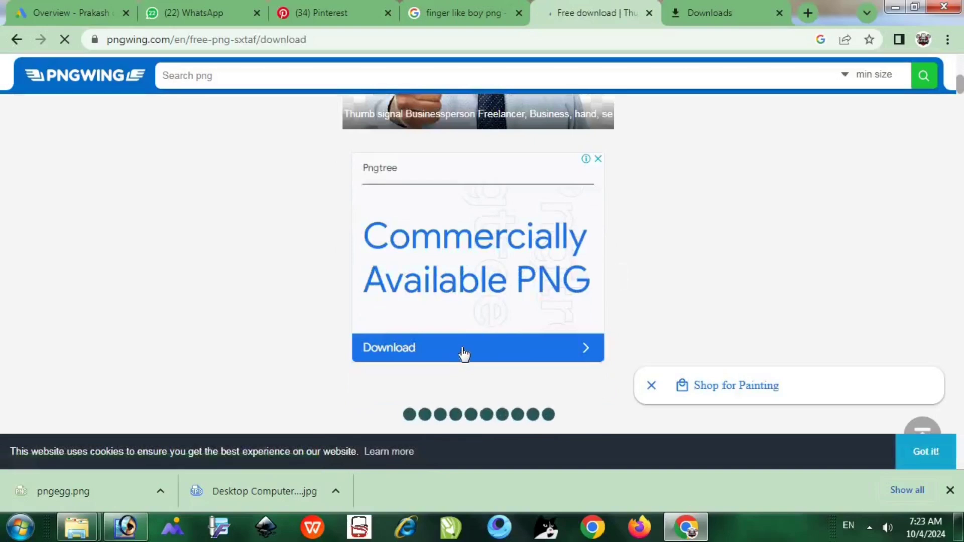
left_click(454, 402)
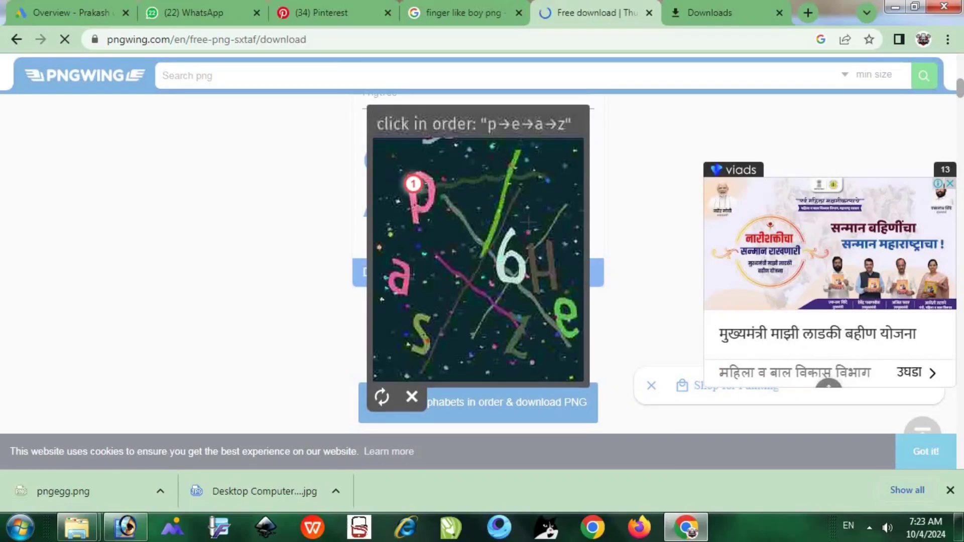
left_click(561, 306)
left_click(407, 277)
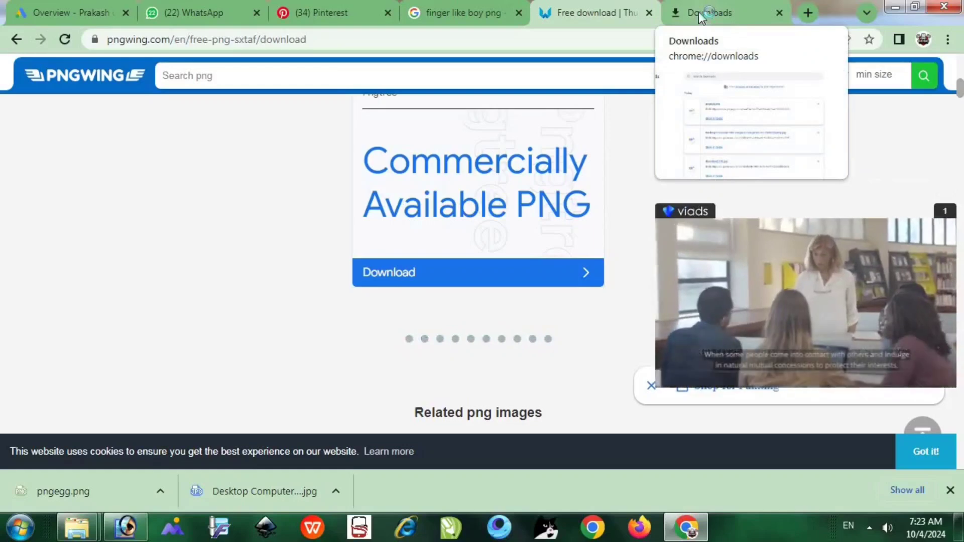
- Look through the related PNG images on the PNGWing download page and check the browser's downloads list for the new file
scroll(407, 243, "down", 10)
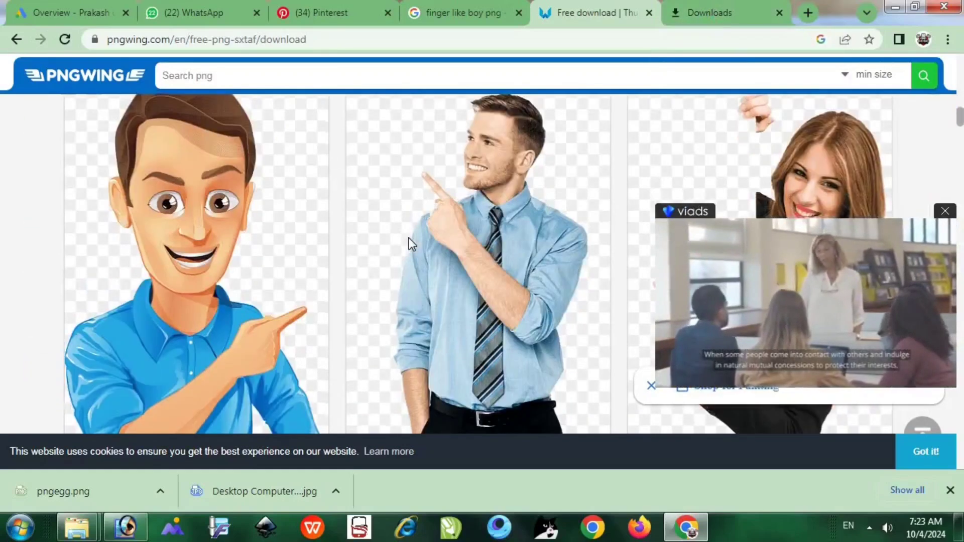
scroll(408, 237, "down", 4)
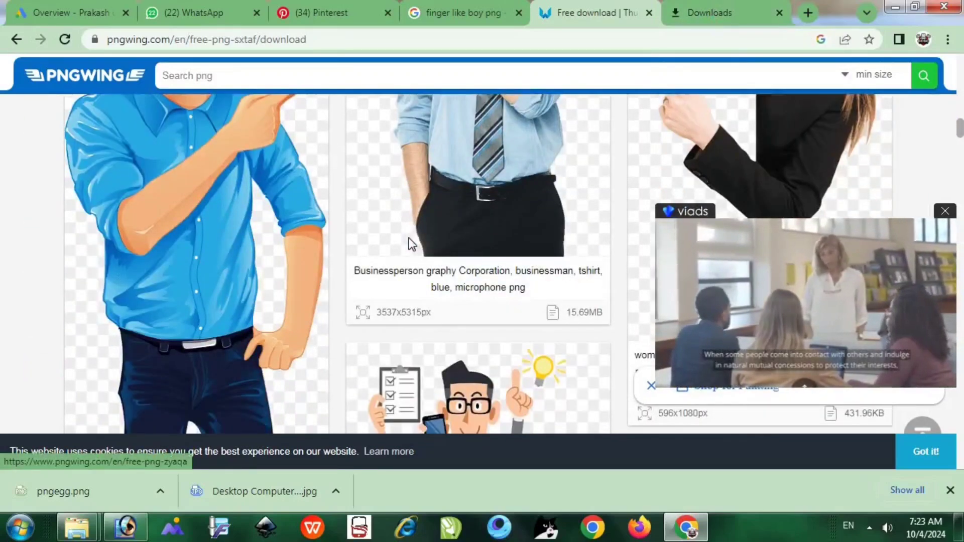
scroll(409, 237, "up", 1)
scroll(409, 237, "up", 4)
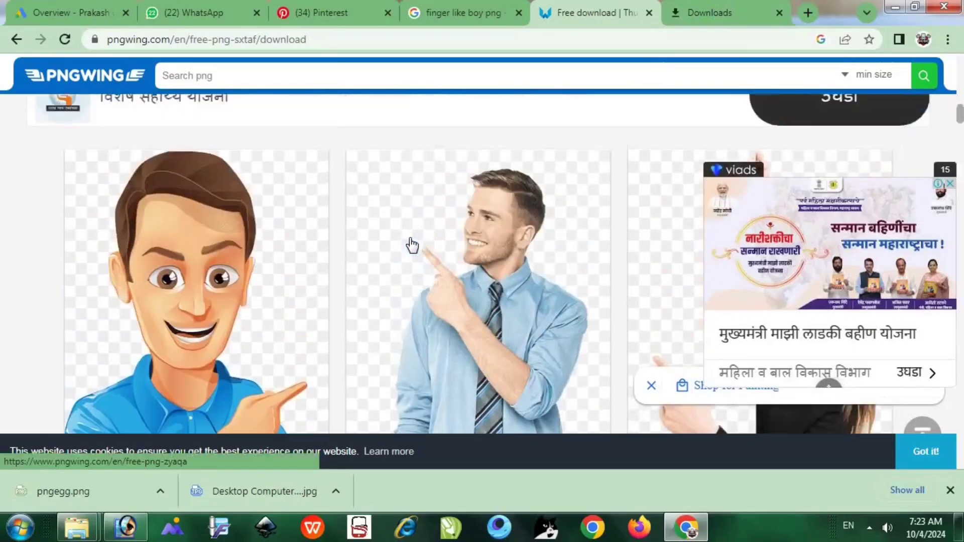
scroll(410, 238, "up", 8)
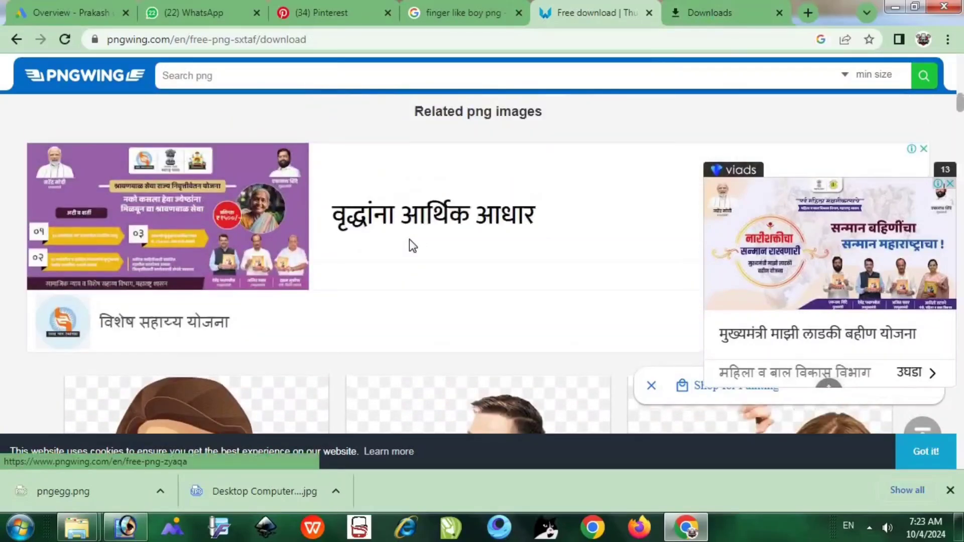
scroll(409, 239, "down", 5)
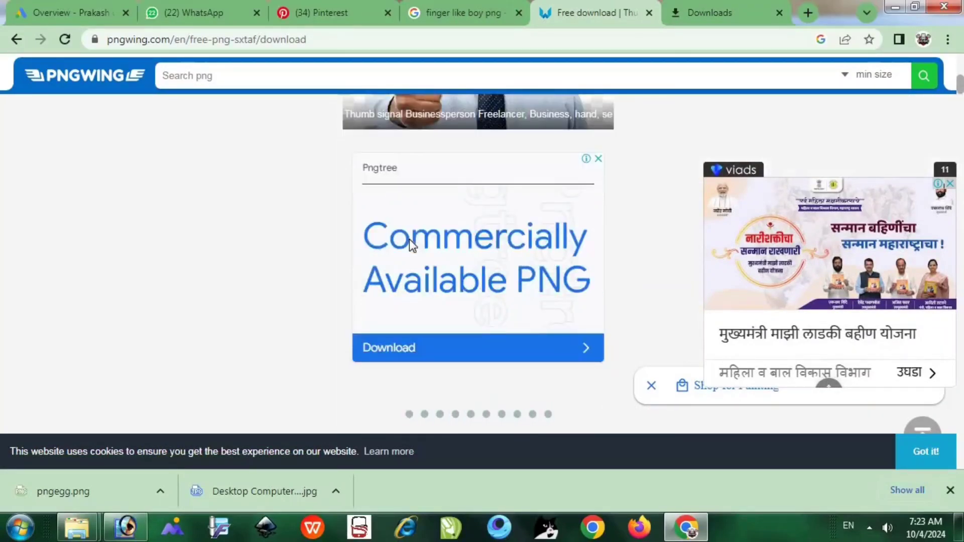
left_click(747, 16)
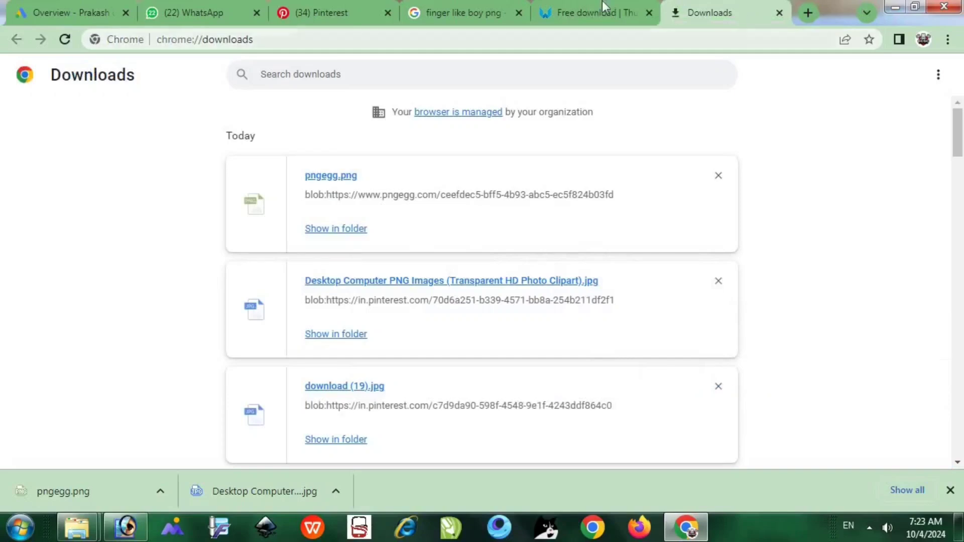
- Open the related PNGWing page of the pointing businessman in the blue shirt and examine its tags and image details
left_click(586, 3)
scroll(493, 174, "down", 15)
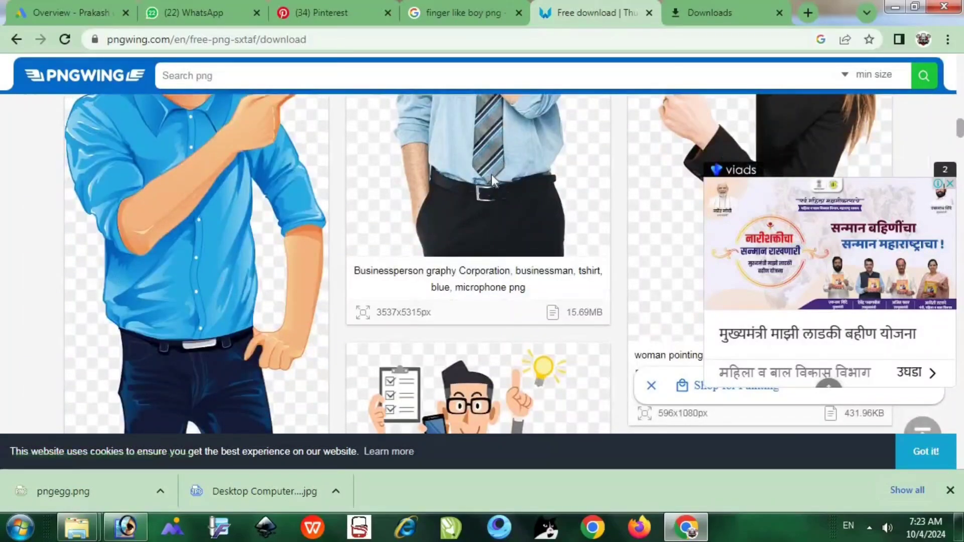
left_click(492, 174)
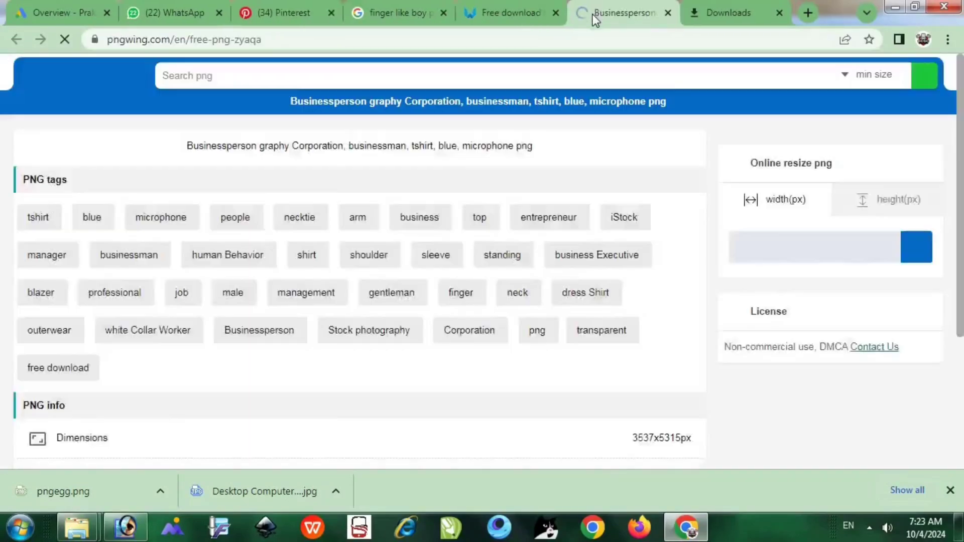
scroll(440, 224, "down", 12)
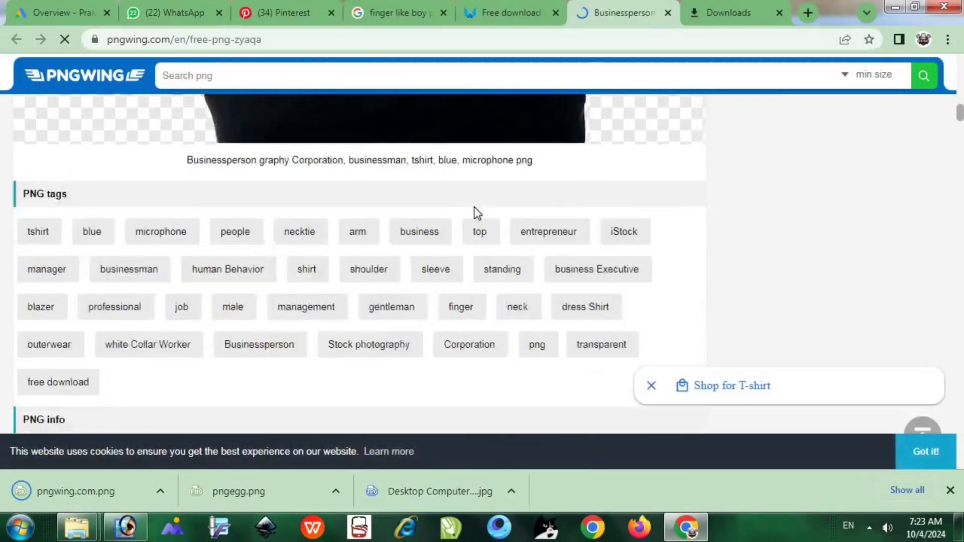
scroll(474, 207, "down", 3)
- Locate the downloaded pngwing.com image in its folder, open it in Photoshop and copy it into the thumbnail document
left_click(734, 13)
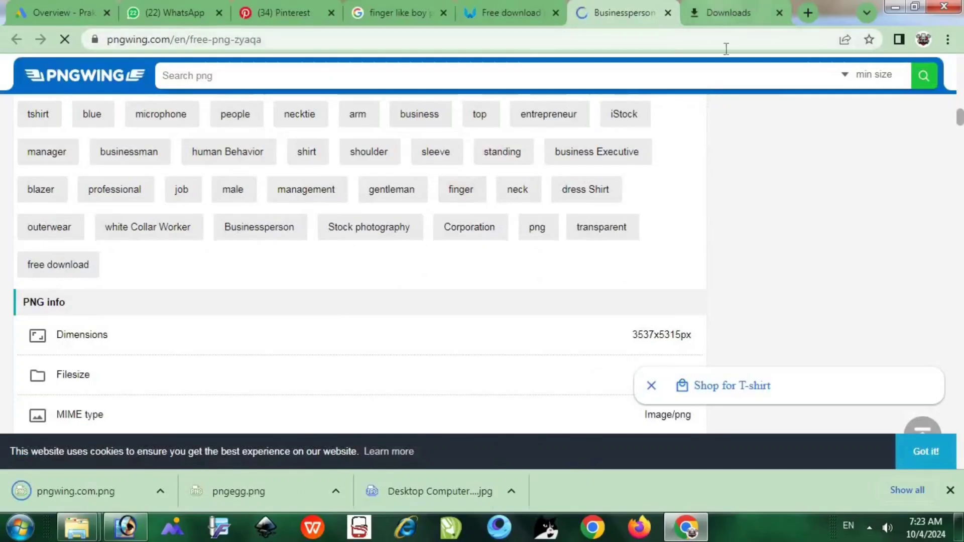
left_click(354, 232)
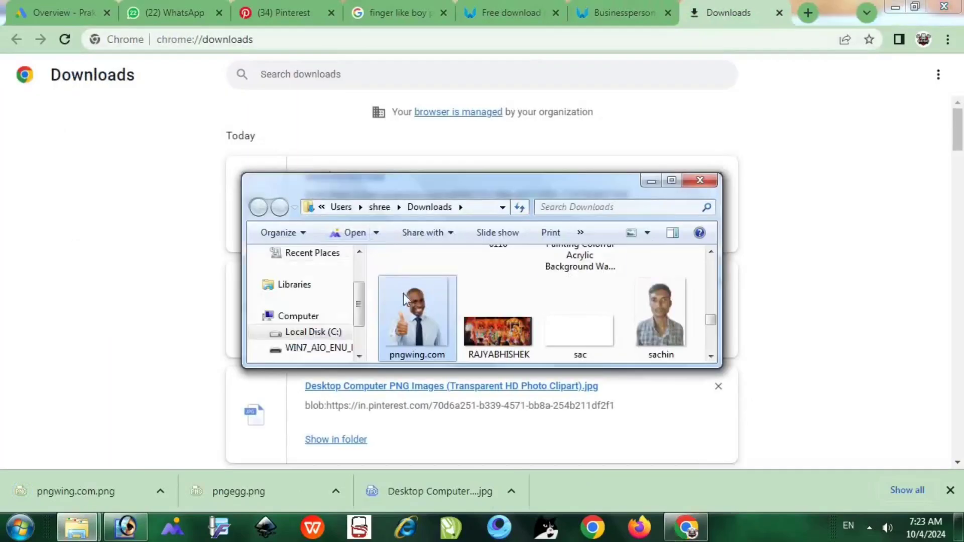
left_click_drag(402, 293, 183, 302)
left_click_drag(335, 281, 560, 299)
- Scale the thumbs-up man to about 90.7% by 91.9%, place him below the computer and apply the transformation
key("ctrl+t")
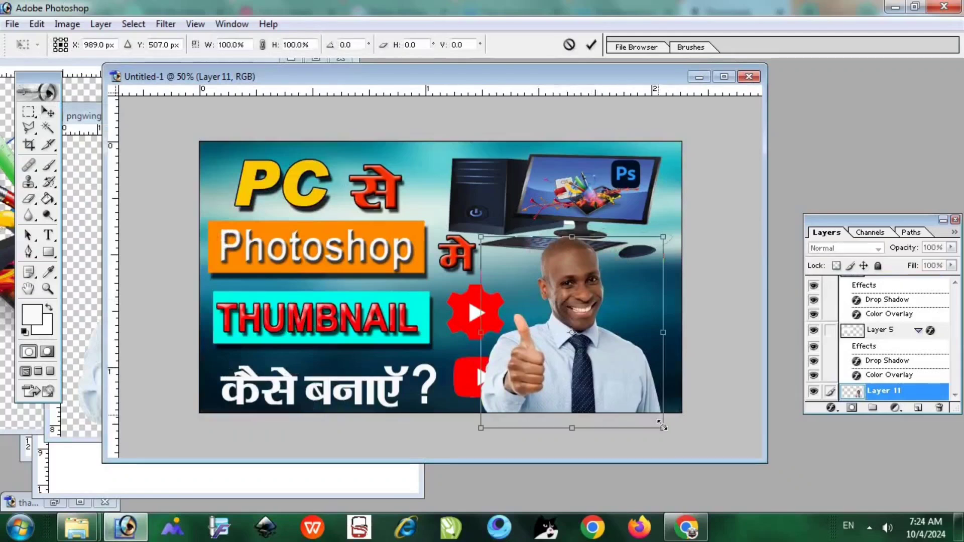
left_click_drag(663, 428, 625, 411)
left_click_drag(601, 327, 682, 333)
left_click_drag(594, 346, 569, 365)
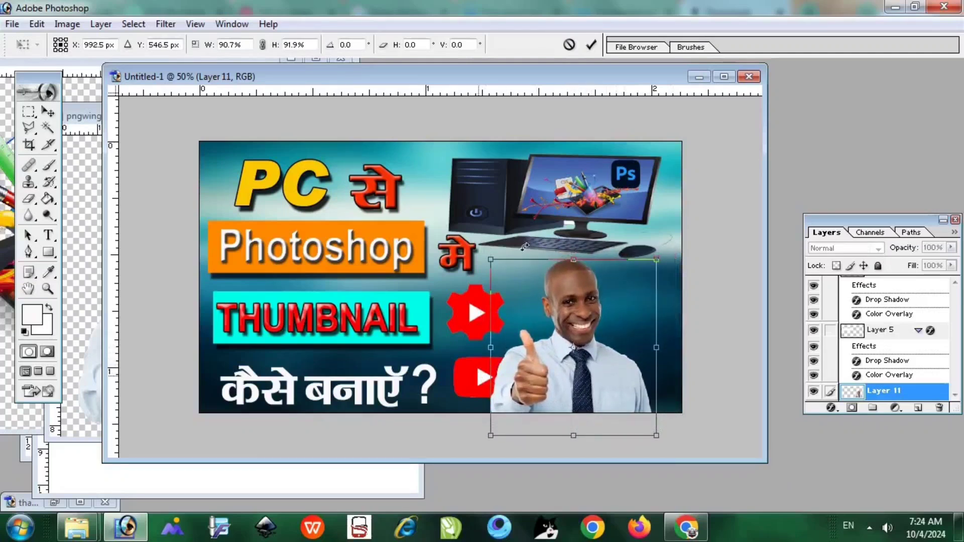
left_click(47, 115)
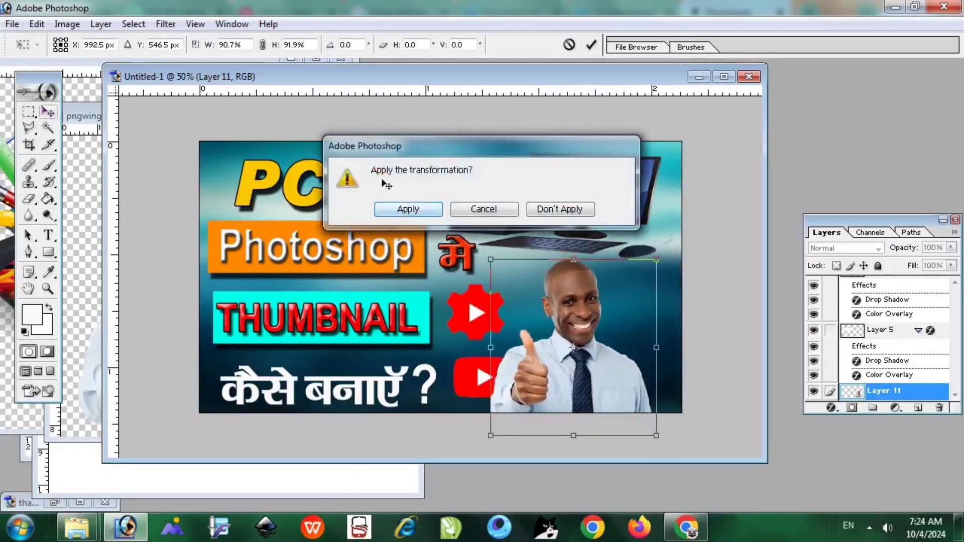
left_click(395, 211)
- Try to move the rectangular YouTube play button's layer higher in the layer stack
right_click(476, 374)
left_click(504, 379)
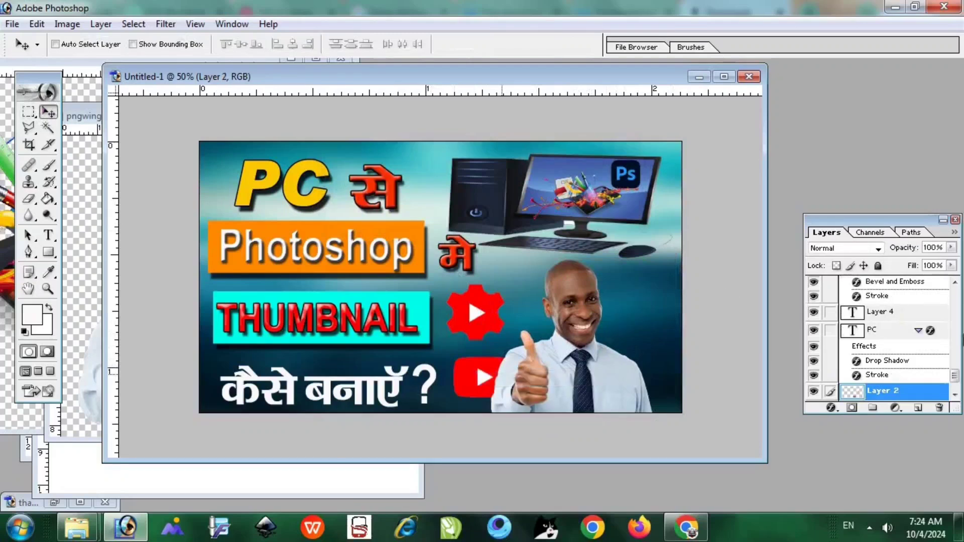
mouse_move(887, 397)
left_mouse_down()
mouse_move(888, 284)
mouse_move(941, 376)
mouse_move(922, 406)
mouse_move(903, 312)
left_mouse_up()
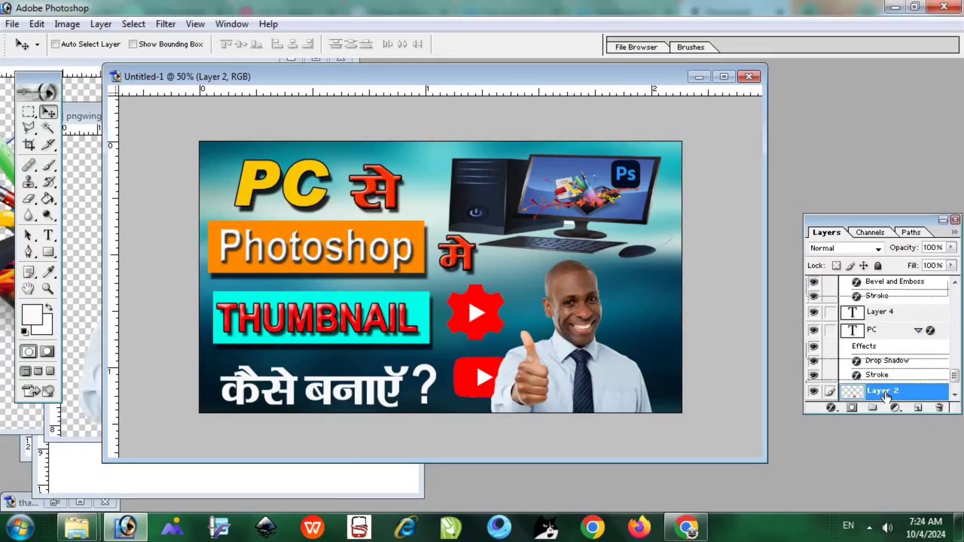
mouse_move(885, 396)
left_mouse_down()
mouse_move(883, 290)
mouse_move(892, 297)
left_mouse_up()
scroll(954, 352, "up", 10)
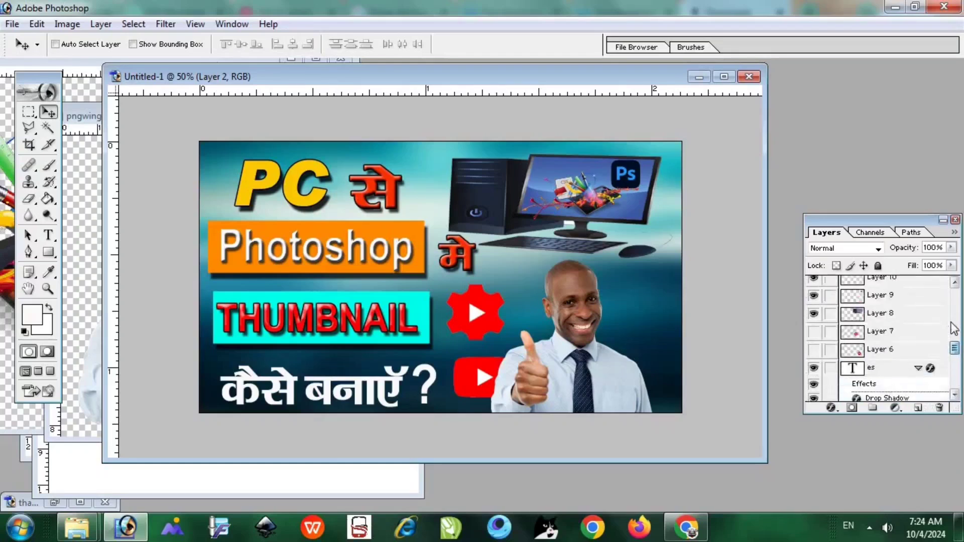
- Move the thumbs-up man's layer down the stack to directly above the PC text layer
right_click(579, 307)
left_click(592, 304)
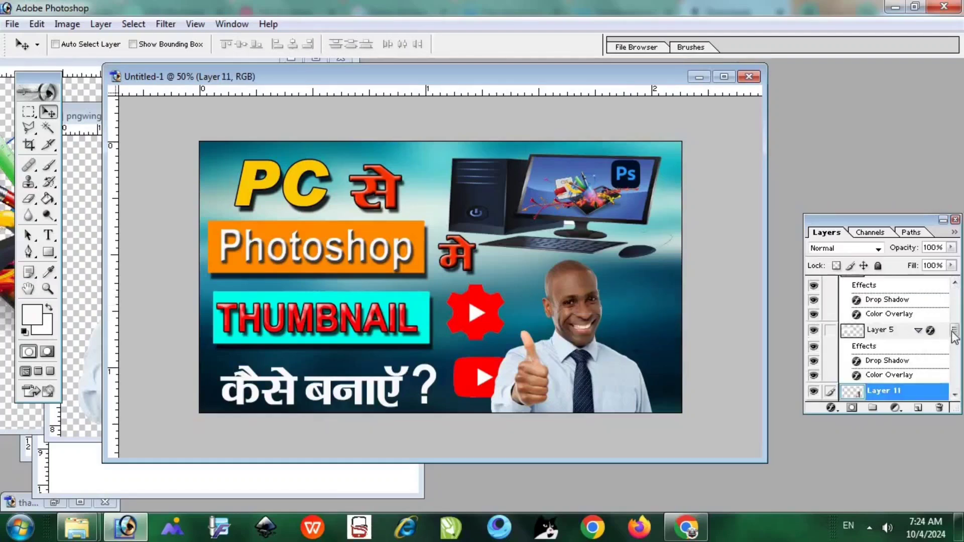
scroll(954, 336, "down", 3)
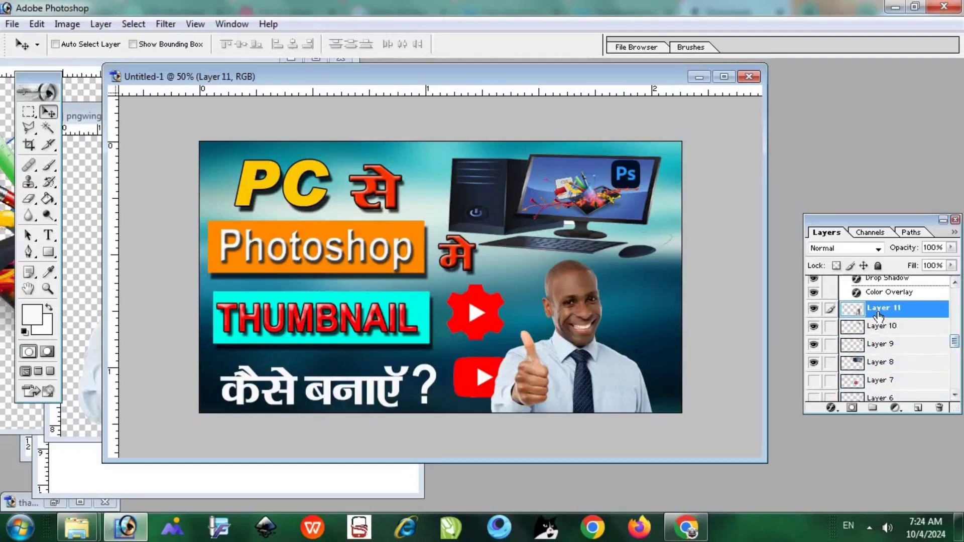
left_click_drag(879, 315, 878, 389)
scroll(955, 353, "down", 3)
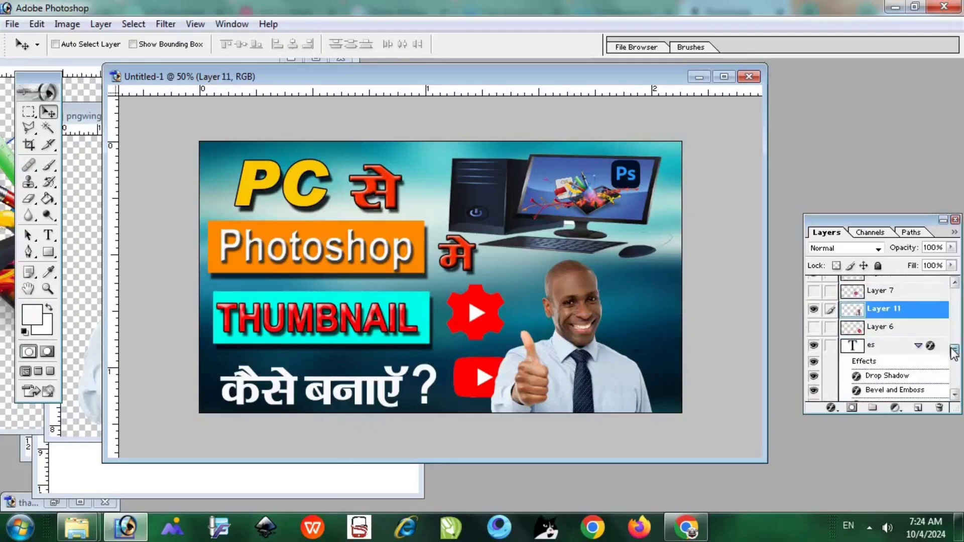
left_click_drag(876, 332, 876, 300)
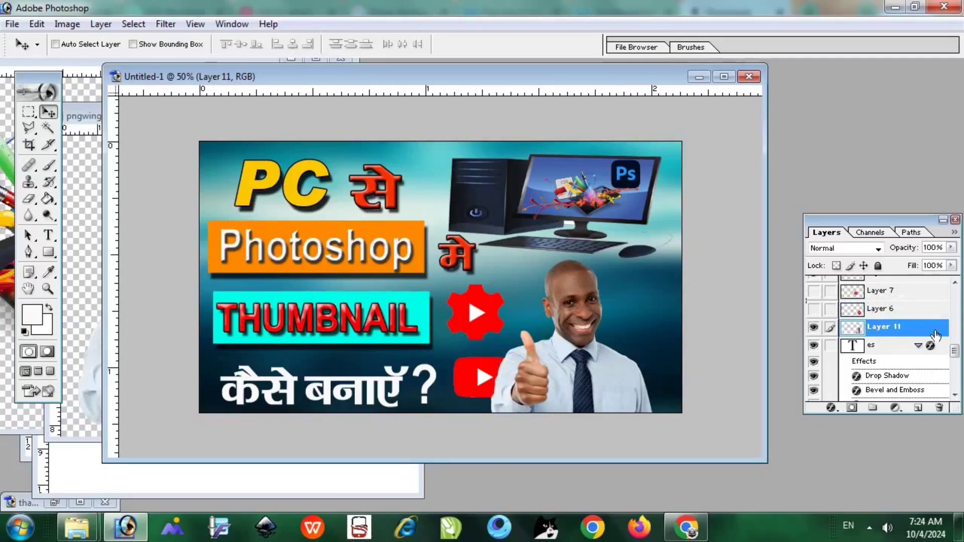
scroll(955, 352, "down", 3)
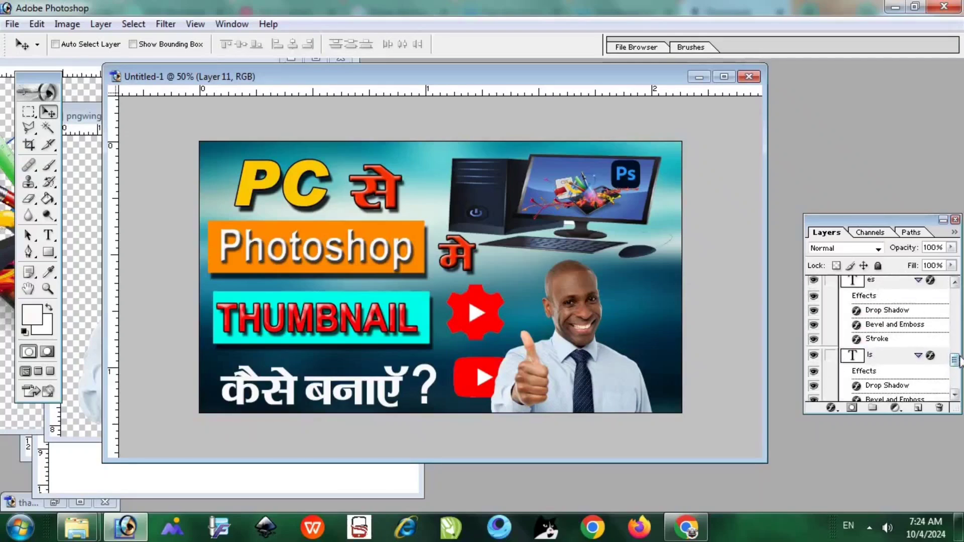
scroll(928, 340, "up", 3)
mouse_move(891, 323)
left_mouse_down()
mouse_move(903, 400)
mouse_move(946, 392)
left_mouse_up()
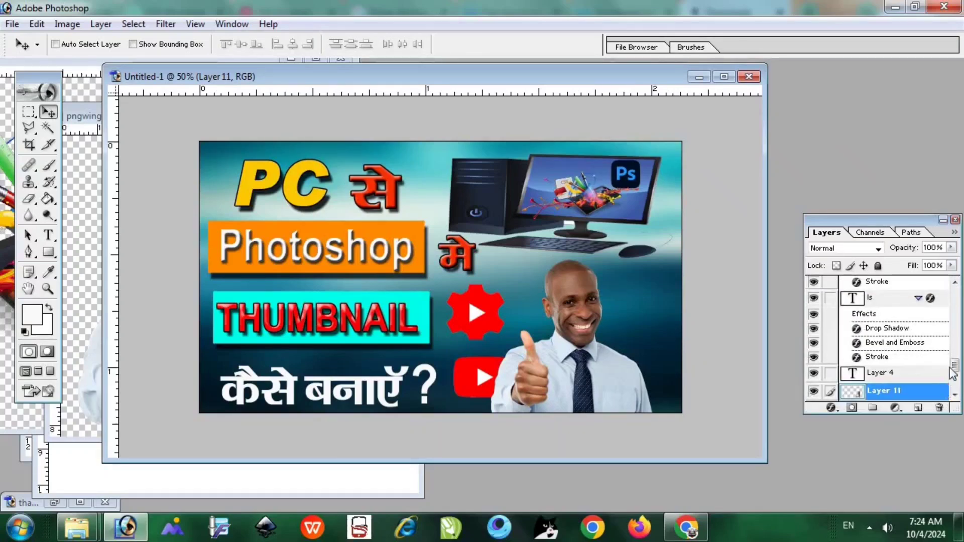
- Place the rectangular YouTube play button's layer directly above the man's layer and shift the button slightly left and down, beneath the gear logo
left_click(955, 383)
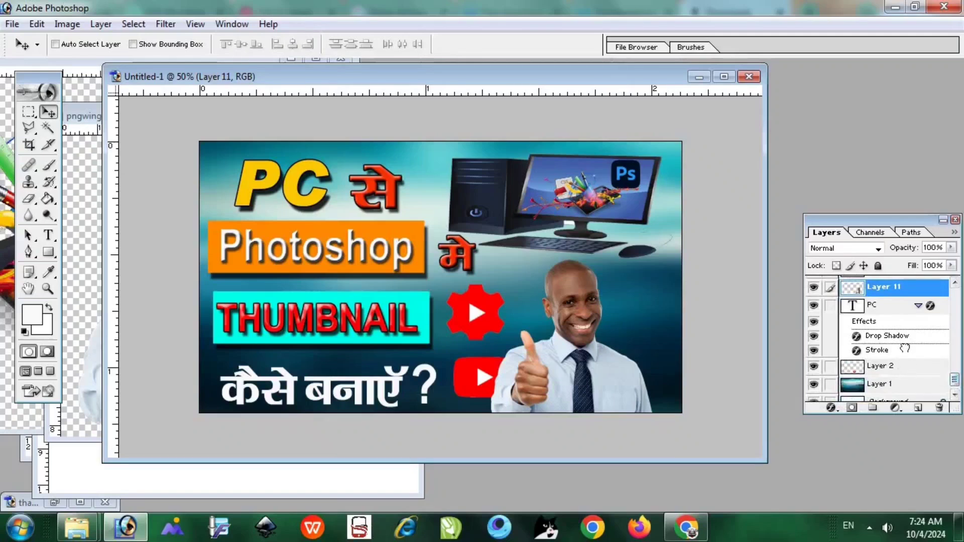
left_click_drag(904, 359, 900, 287)
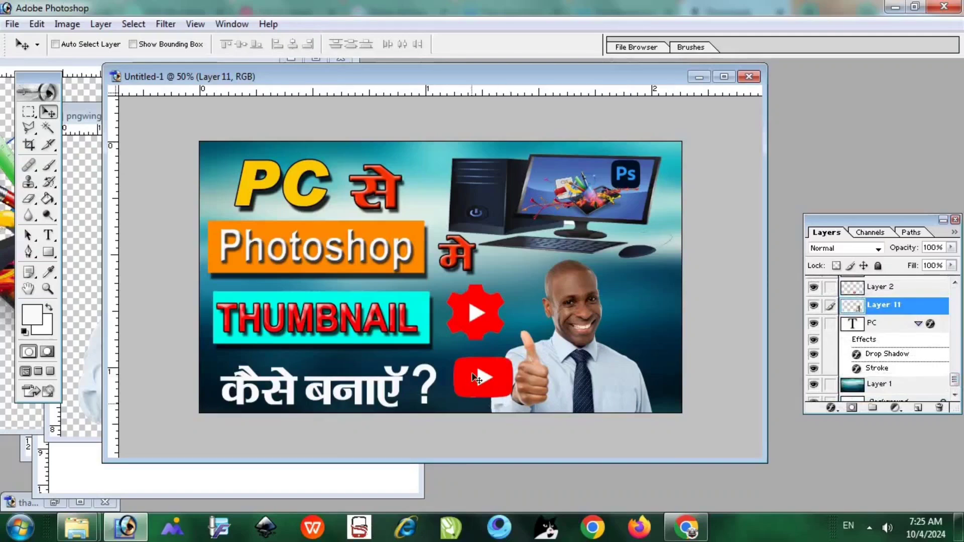
right_click(474, 377)
left_click(490, 381)
mouse_move(487, 394)
left_mouse_down()
mouse_move(475, 389)
mouse_move(478, 398)
left_mouse_up()
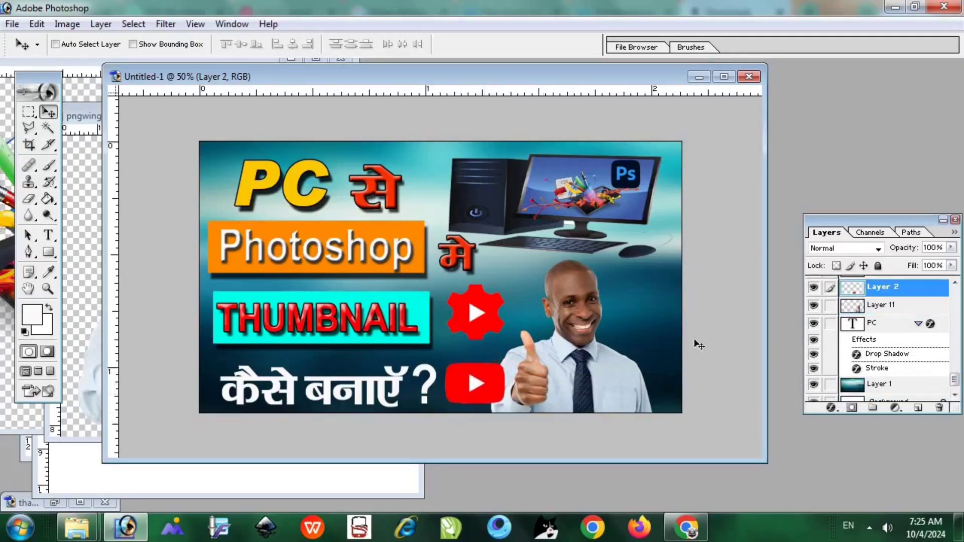
- Shift the thumbs-up man slightly right and up, clear of the YouTube play button, and maximize the document window
right_click(596, 349)
left_click(605, 347)
mouse_move(605, 347)
left_mouse_down()
mouse_move(622, 350)
mouse_move(597, 352)
left_mouse_up()
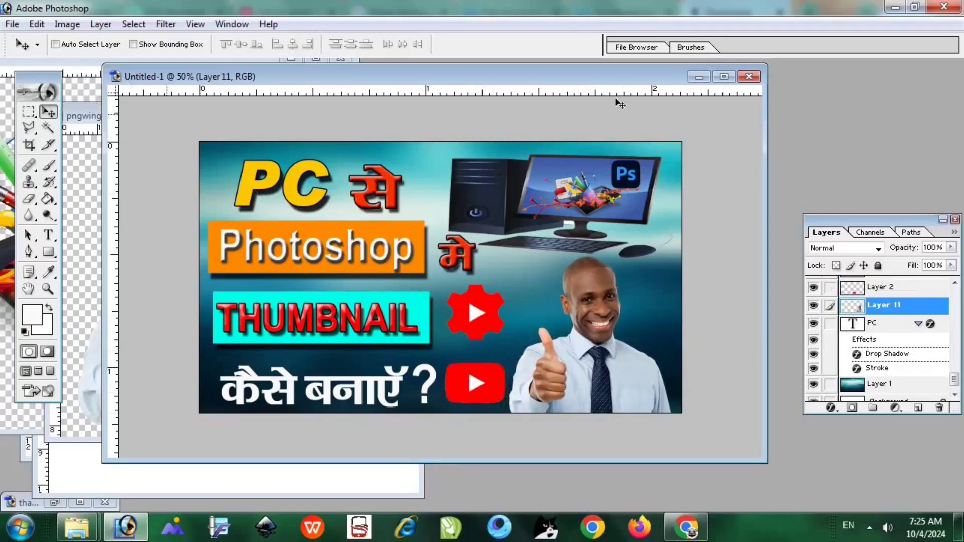
left_click(724, 76)
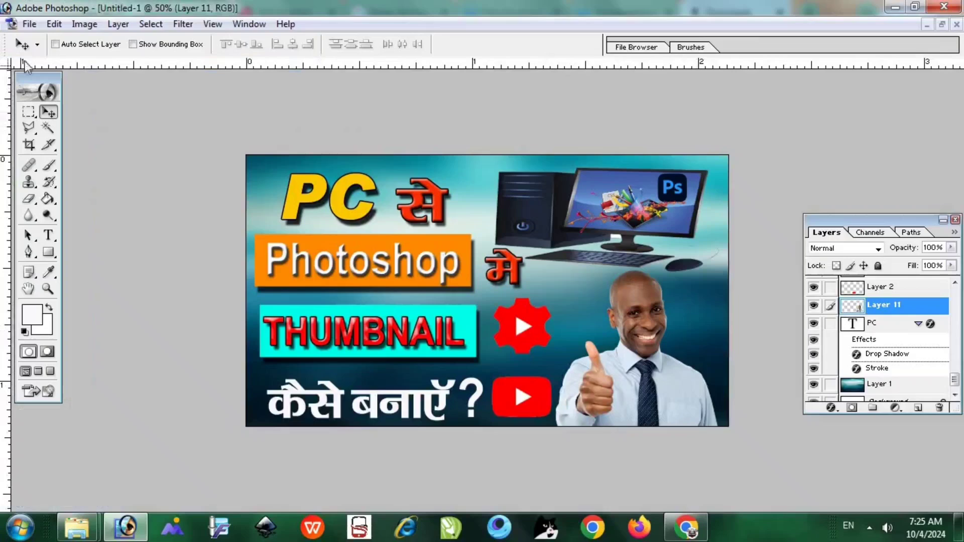
- Save a copy of the thumbnail to the desktop in JPEG format with the file name thambnel
left_click(29, 24)
left_click(61, 164)
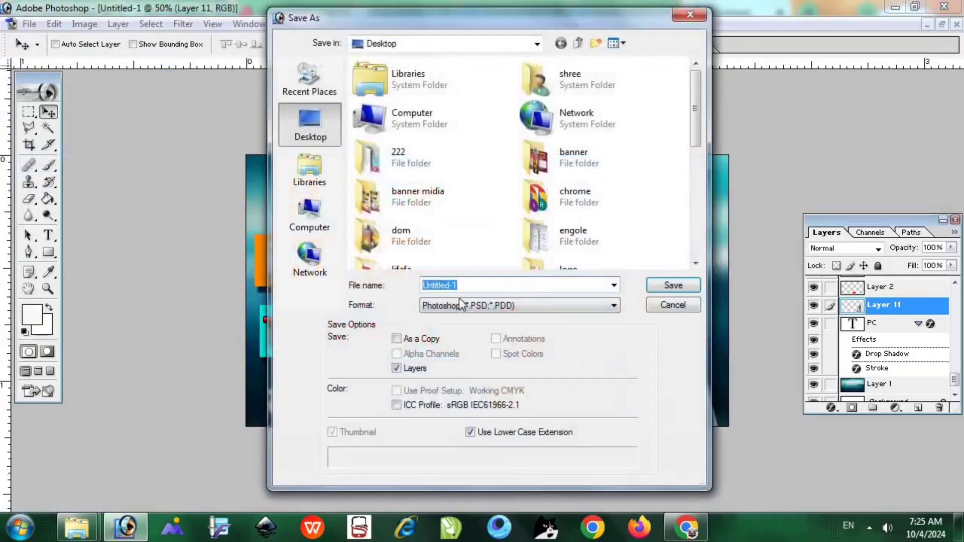
left_click(467, 306)
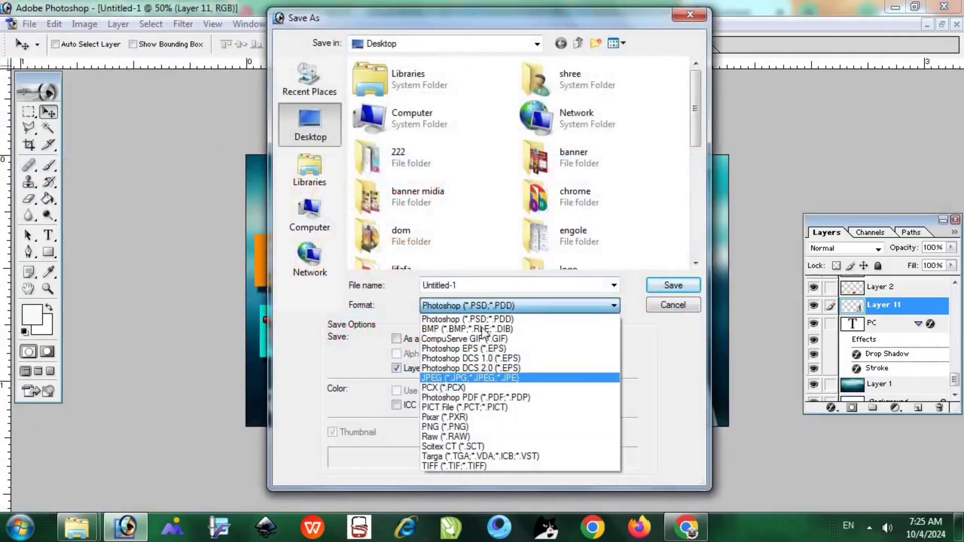
left_click(442, 384)
key("shift+Tab")
key("BackSpace")
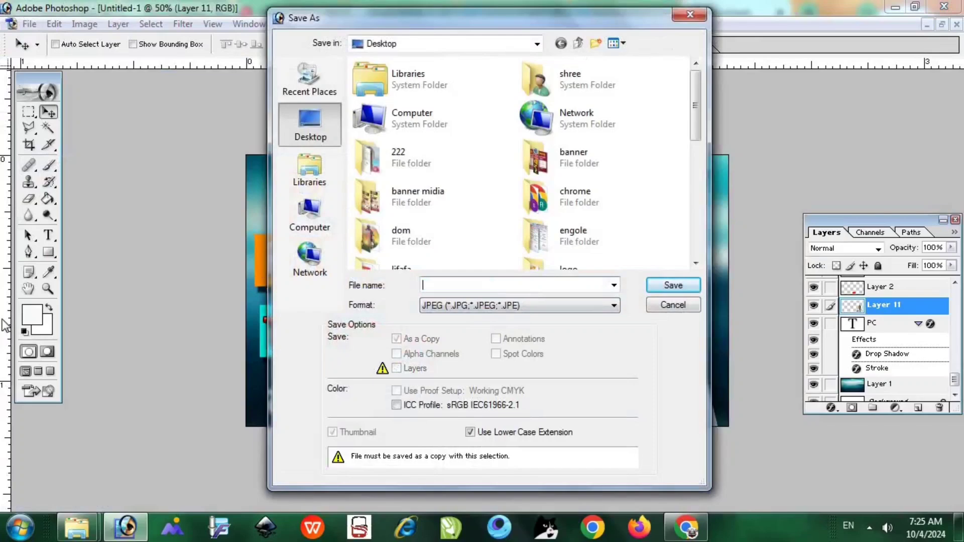
type("thambnel")
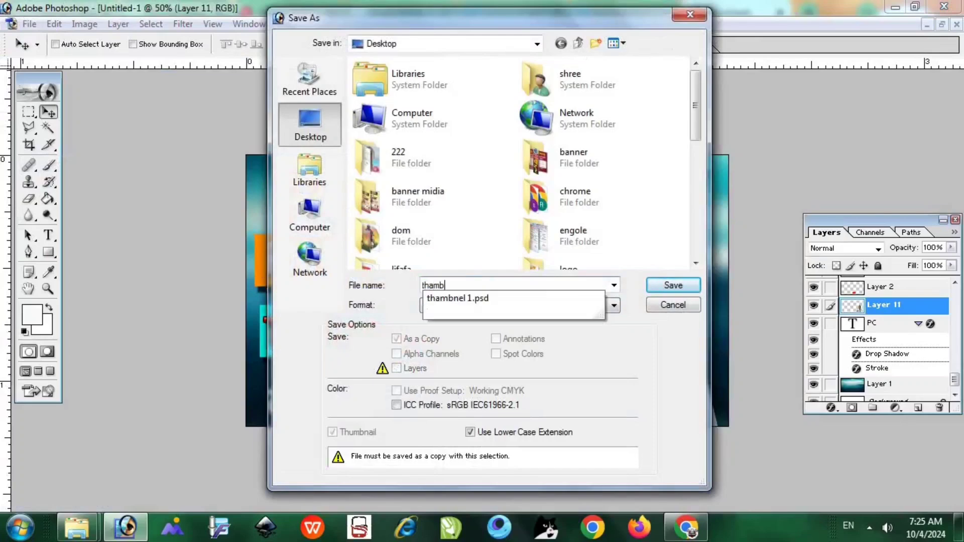